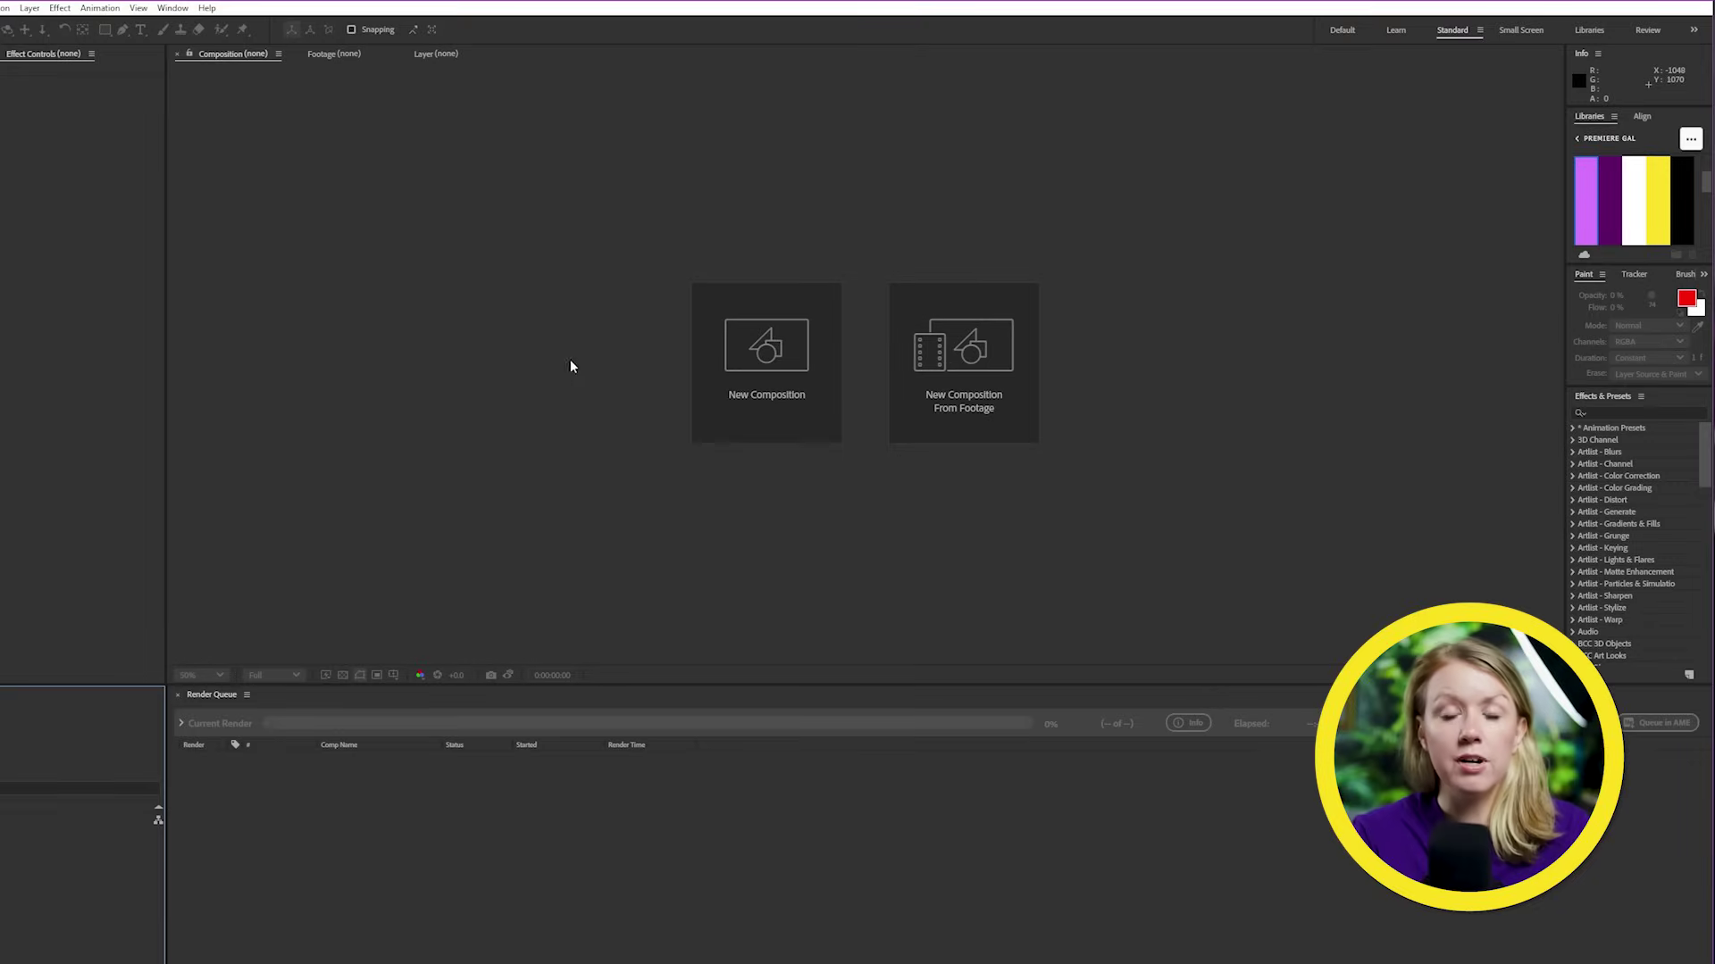
# Create a new 1920x1080, 29.97 fps composition named Comp 1
pyautogui.click(741, 375)
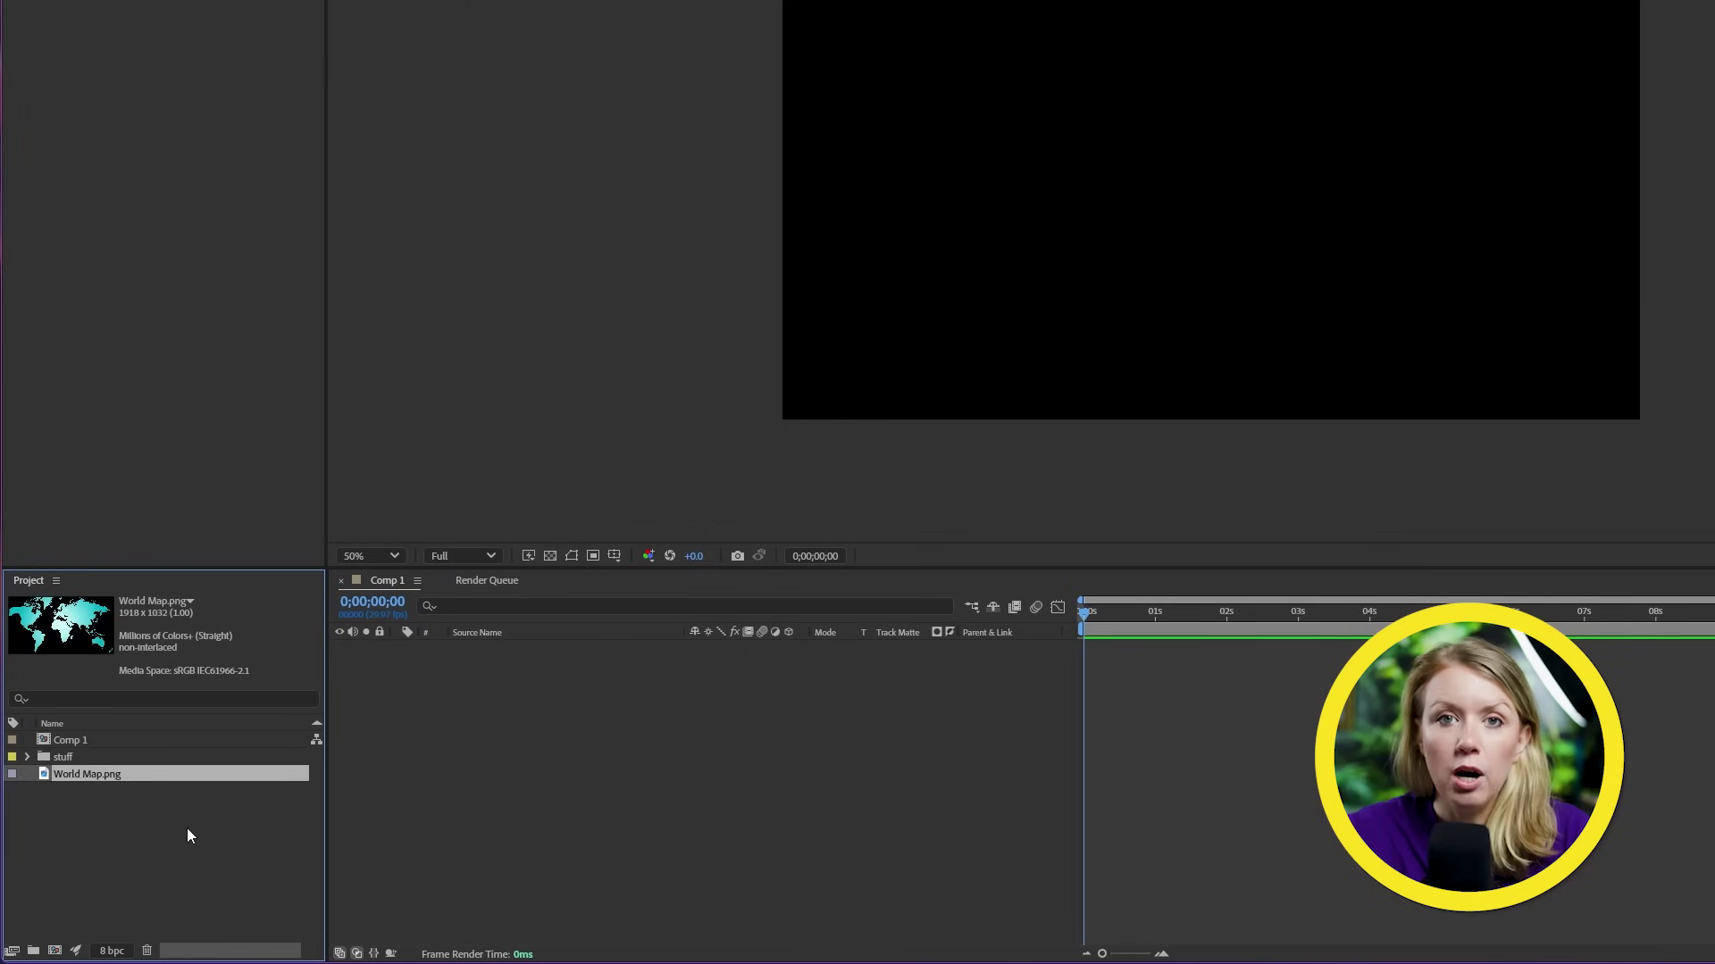
# Add World Map.png to Comp 1 and recolour it with a purple Fill effect
pyautogui.moveTo(126, 766); pyautogui.dragTo(572, 734)
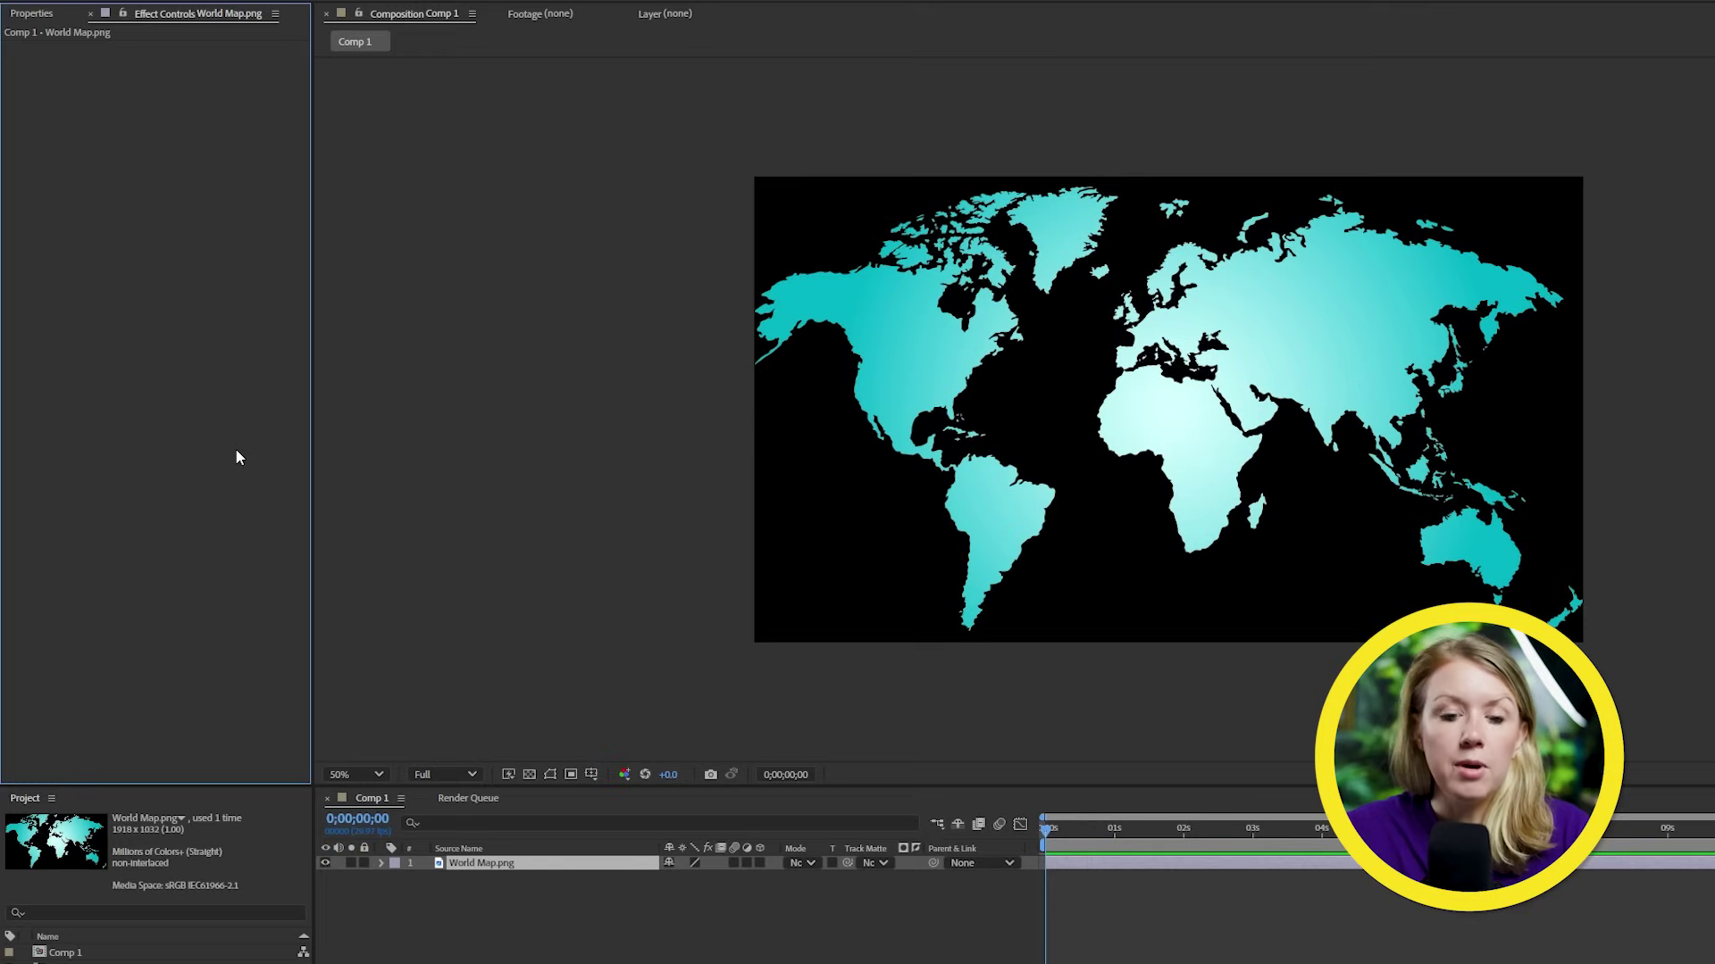
pyautogui.hotkey('ctrl', 'space')
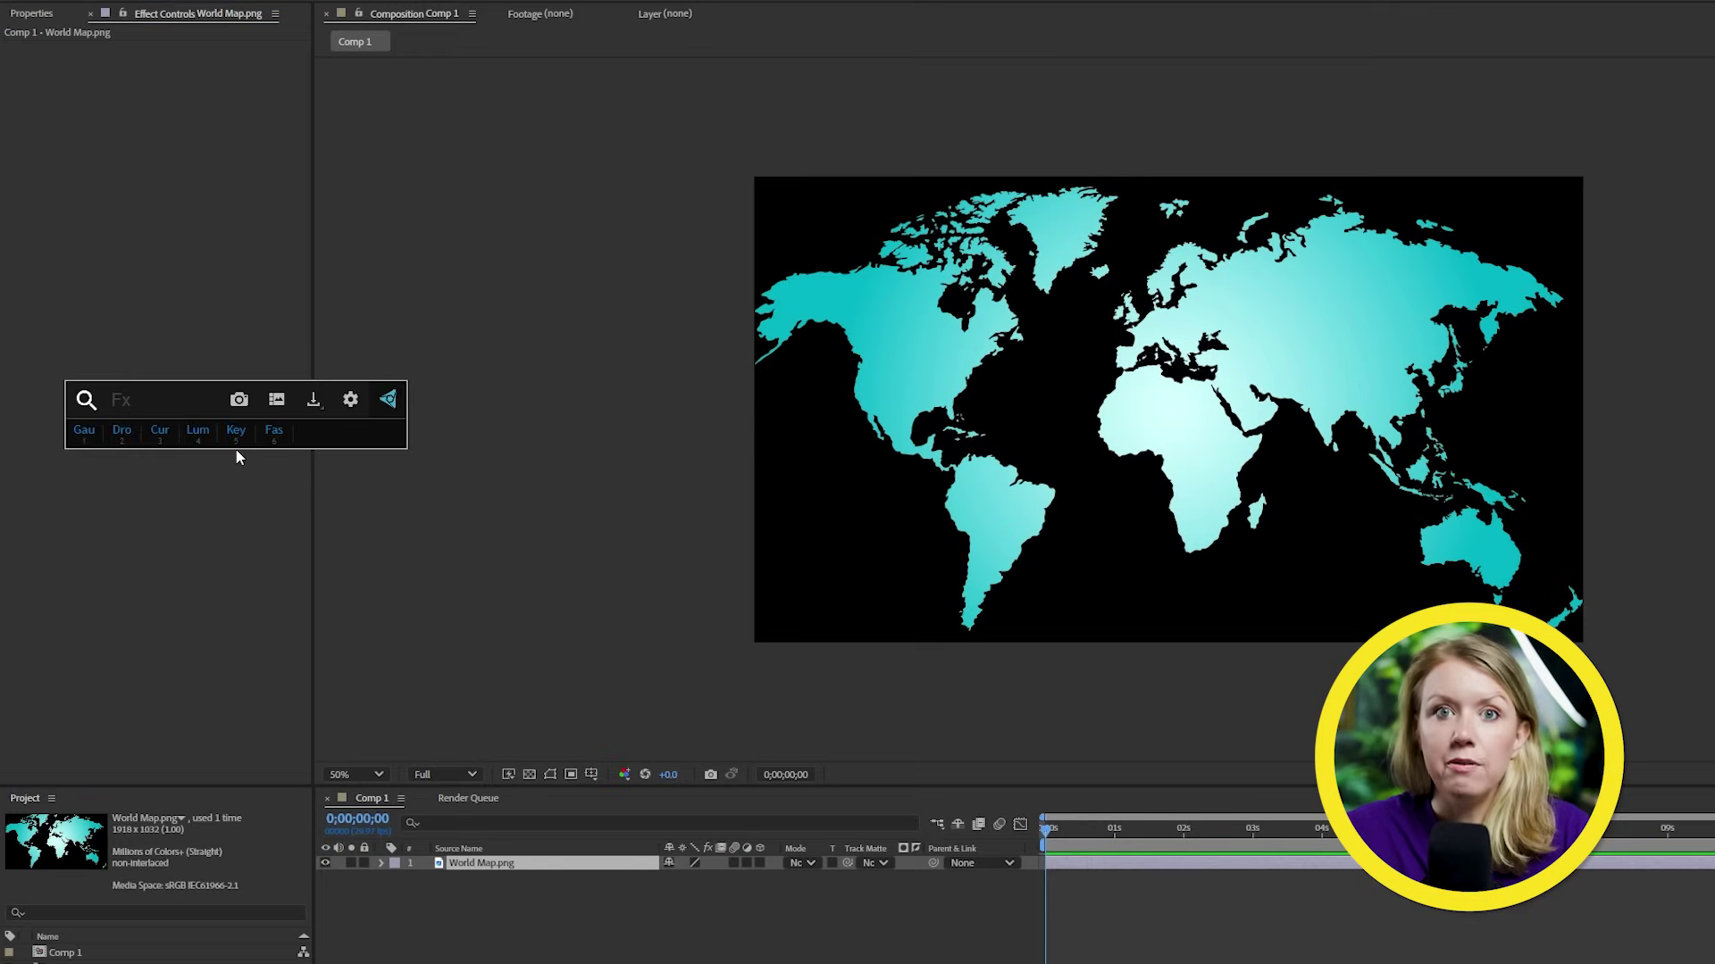
pyautogui.write('fill')
pyautogui.click(238, 457)
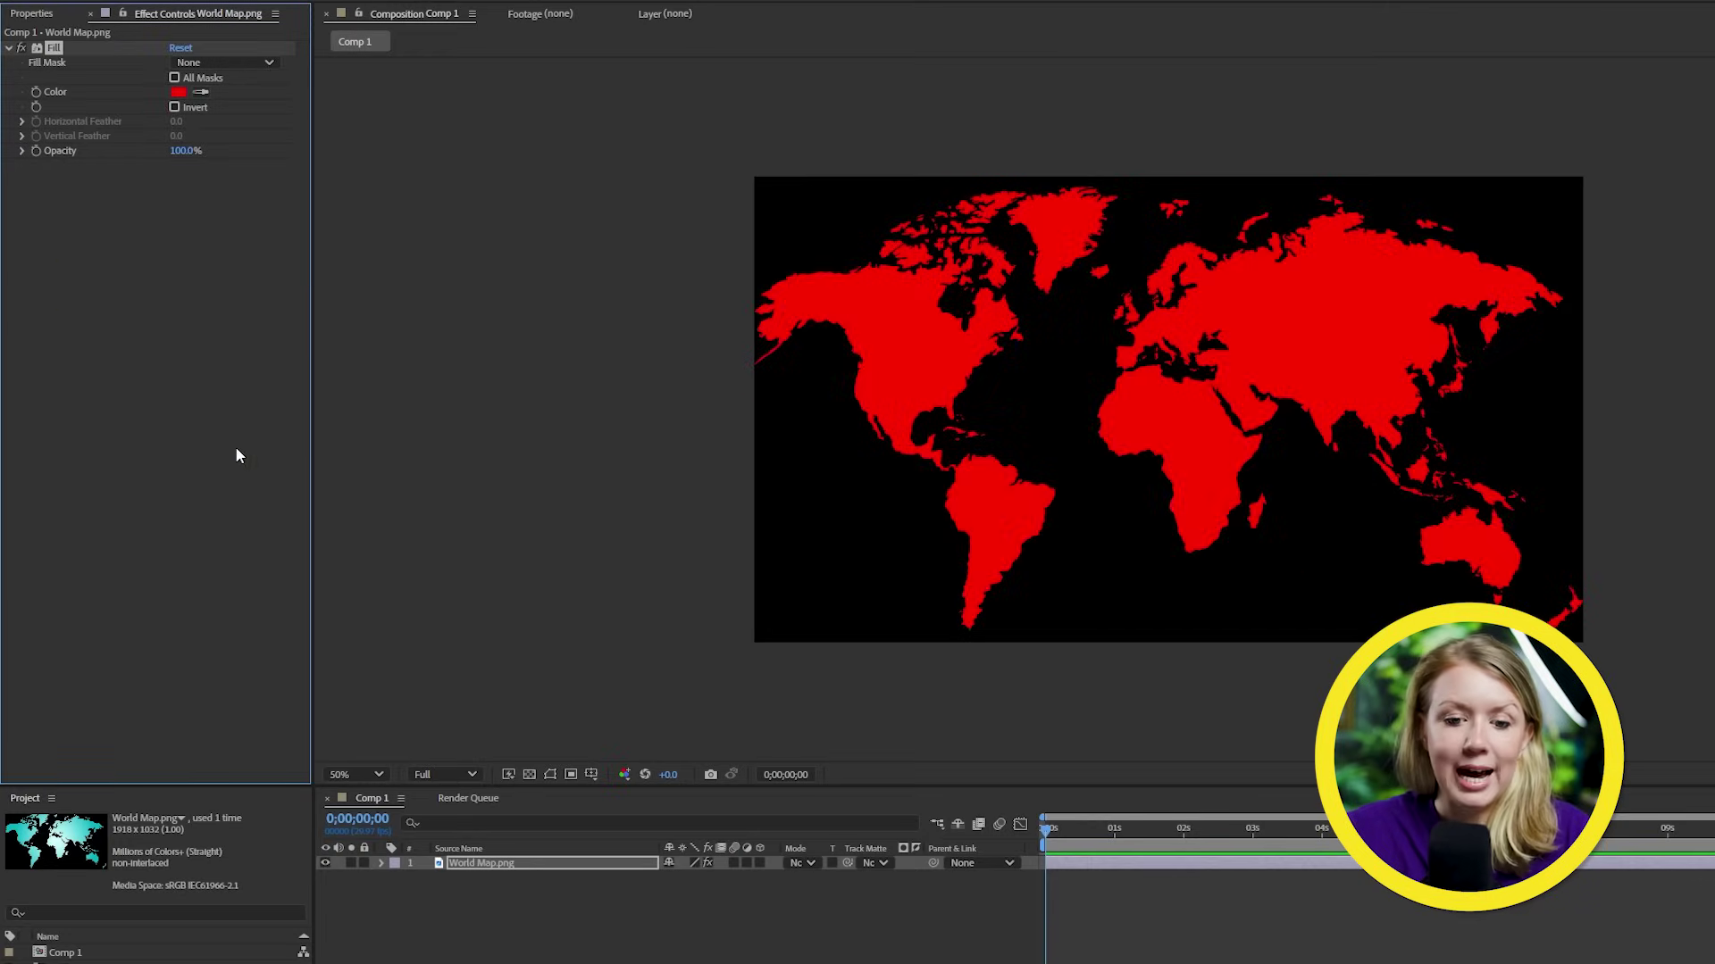
pyautogui.click(178, 93)
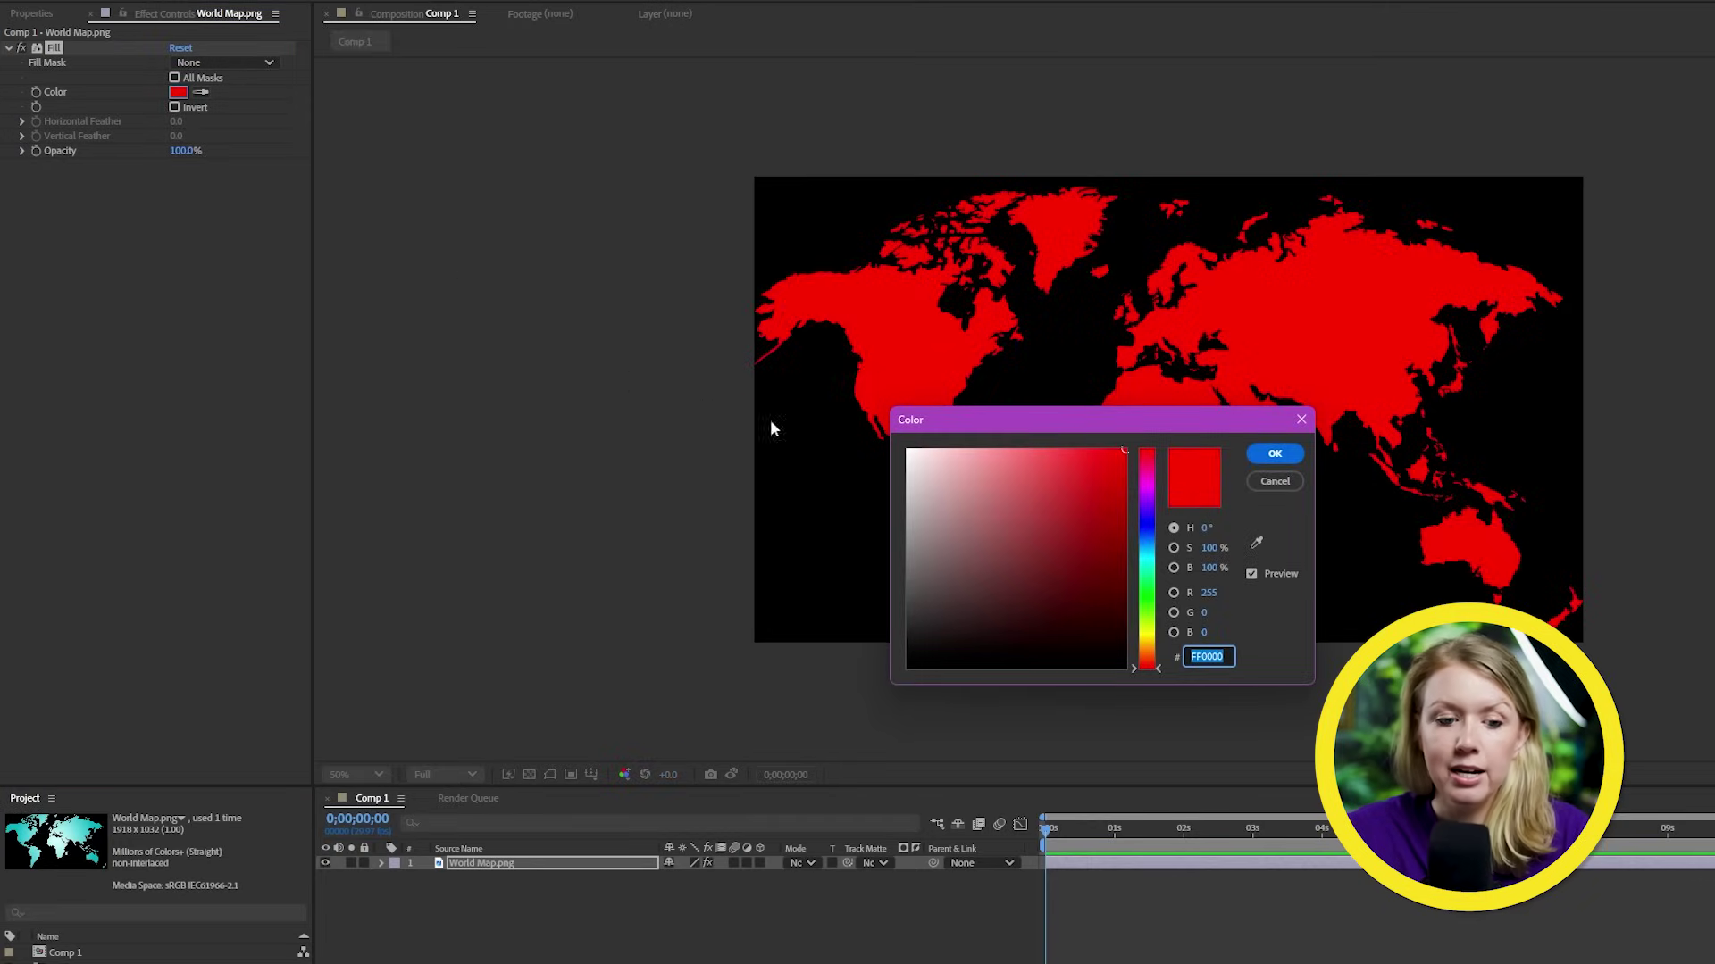
pyautogui.moveTo(1146, 665); pyautogui.dragTo(1141, 478)
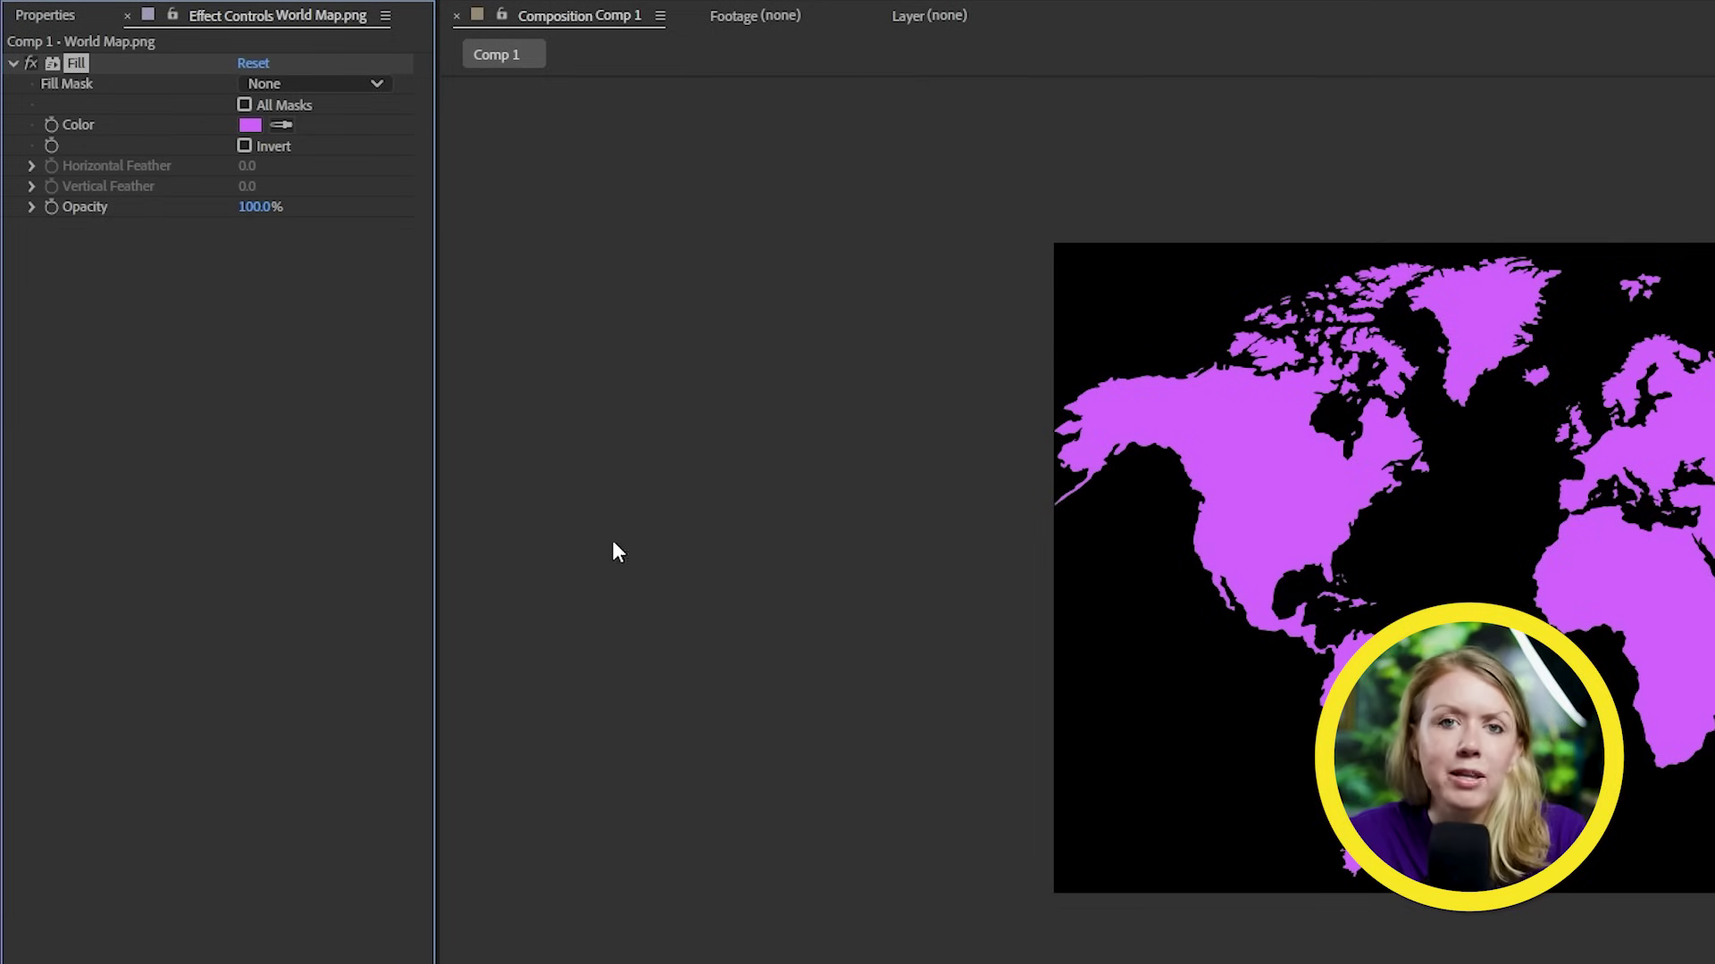
# Search the effects for 'blur', then change the search back to 'fill'
pyautogui.hotkey('ctrl', 'space')
pyautogui.write('blur')
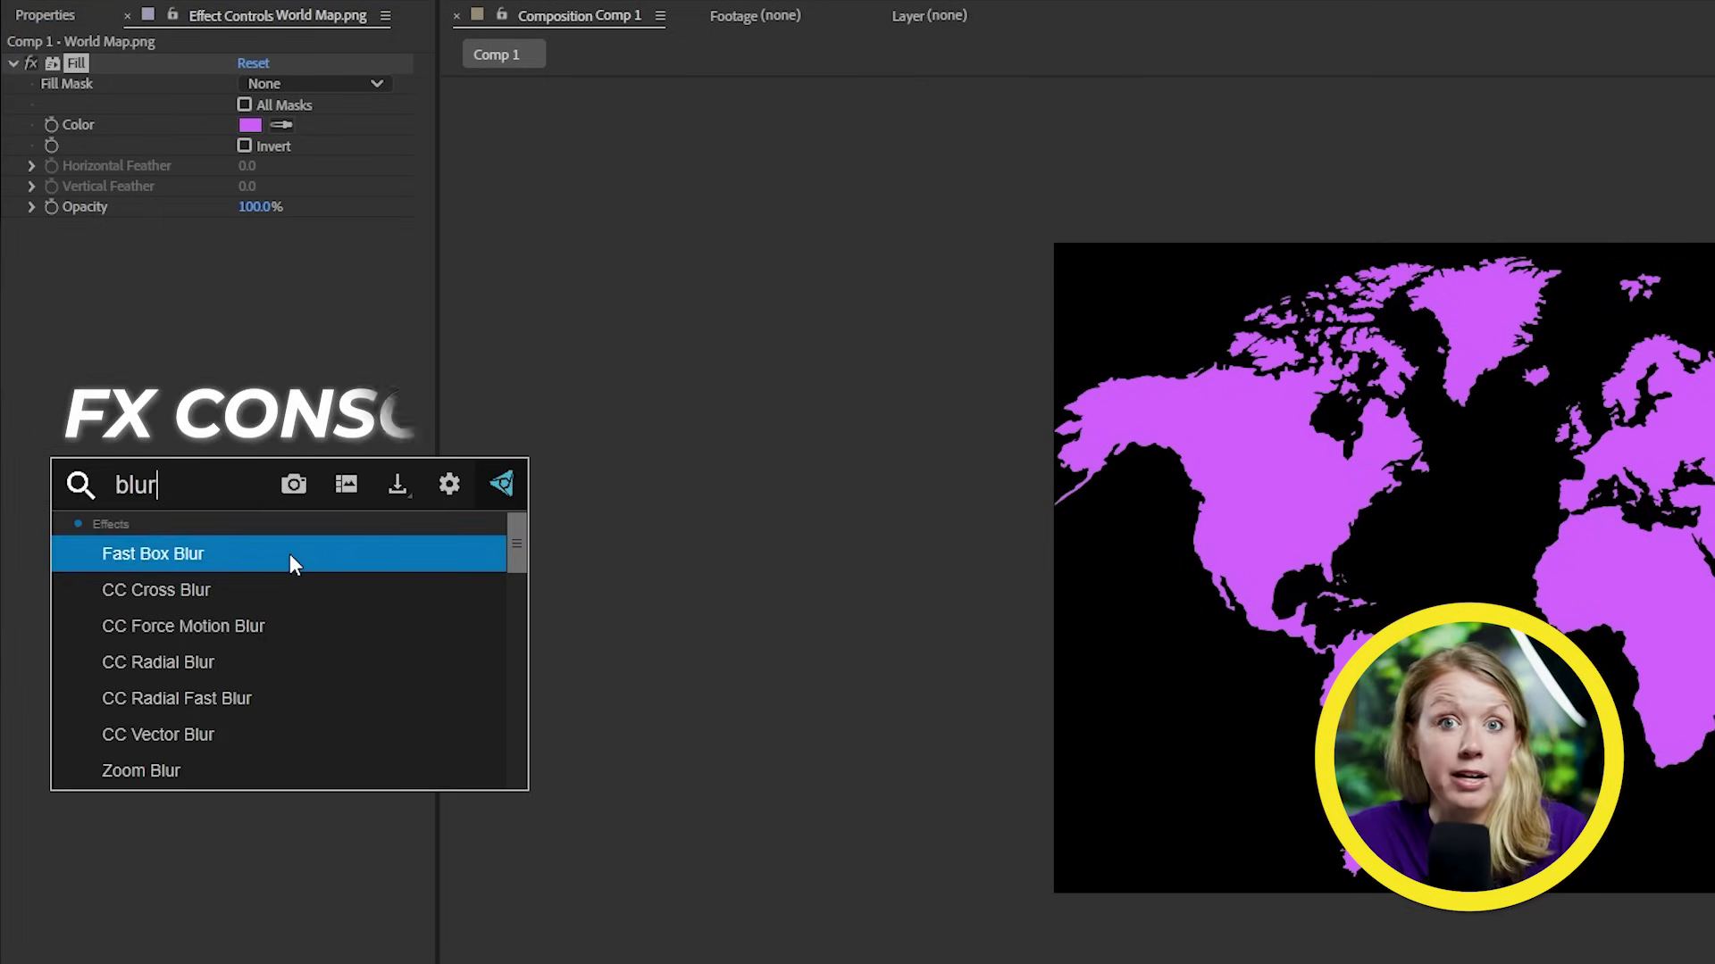
pyautogui.press('BackSpace')
pyautogui.press('BackSpace')
pyautogui.press('BackSpace')
pyautogui.press('BackSpace')
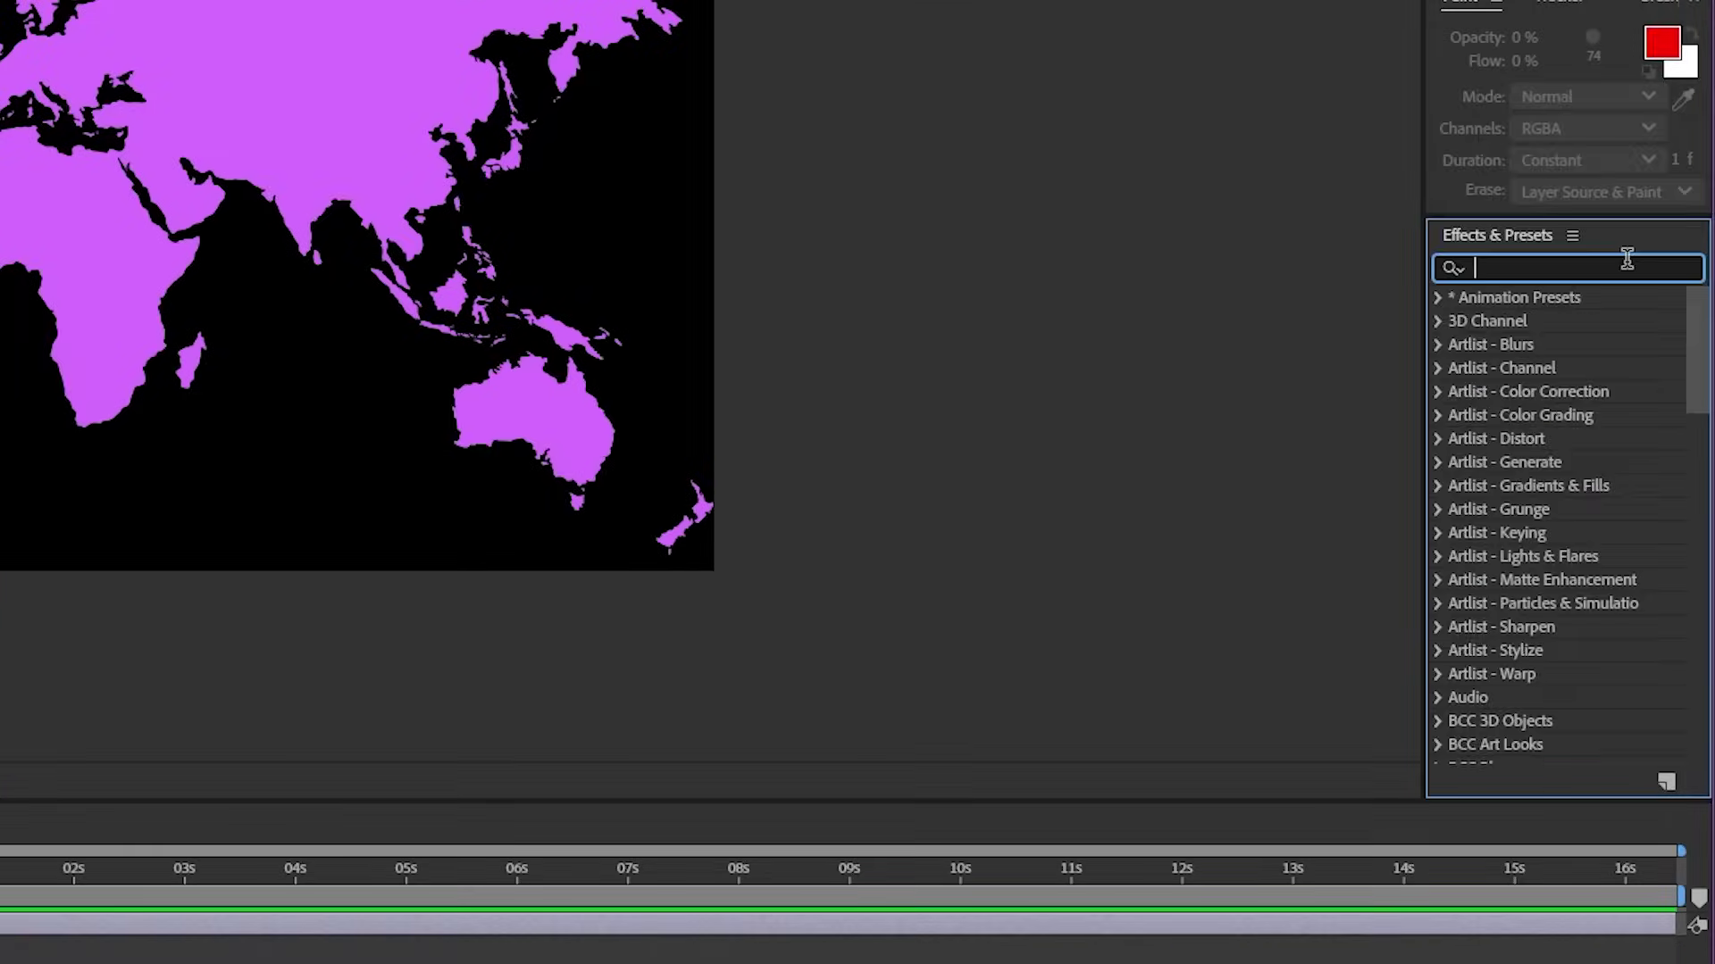
pyautogui.write('ll')
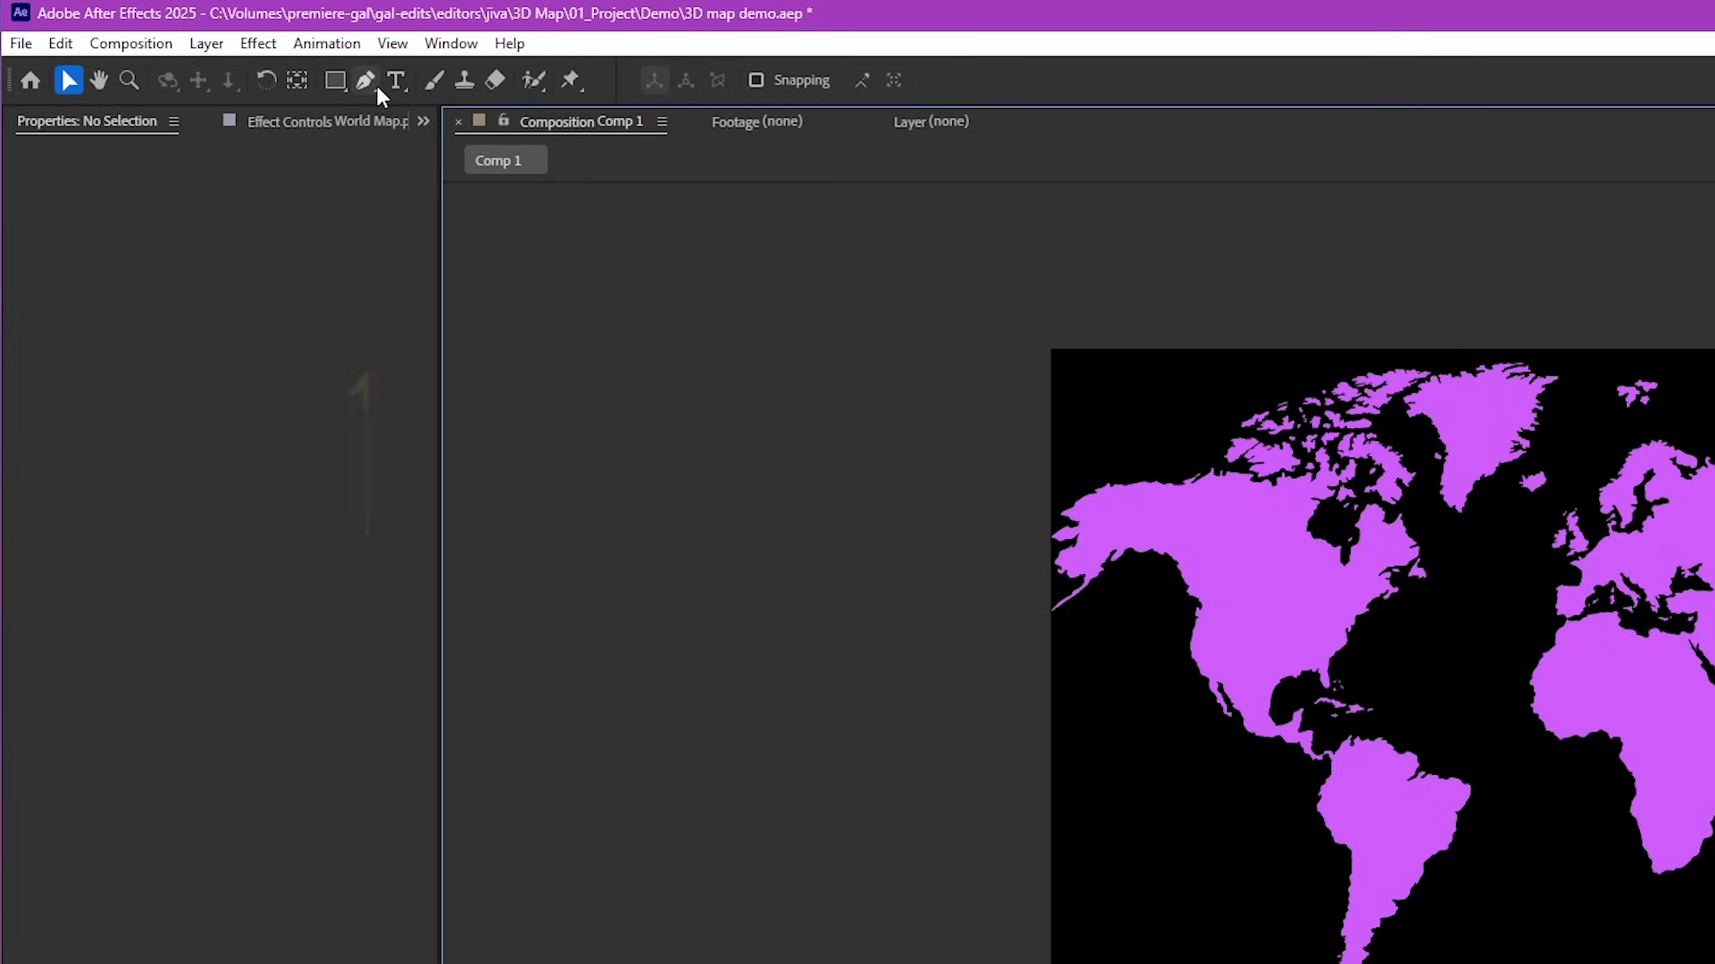
# With the Pen tool and grid, draw a curved arc from the Atlantic over Africa to Arabia
pyautogui.click(377, 86)
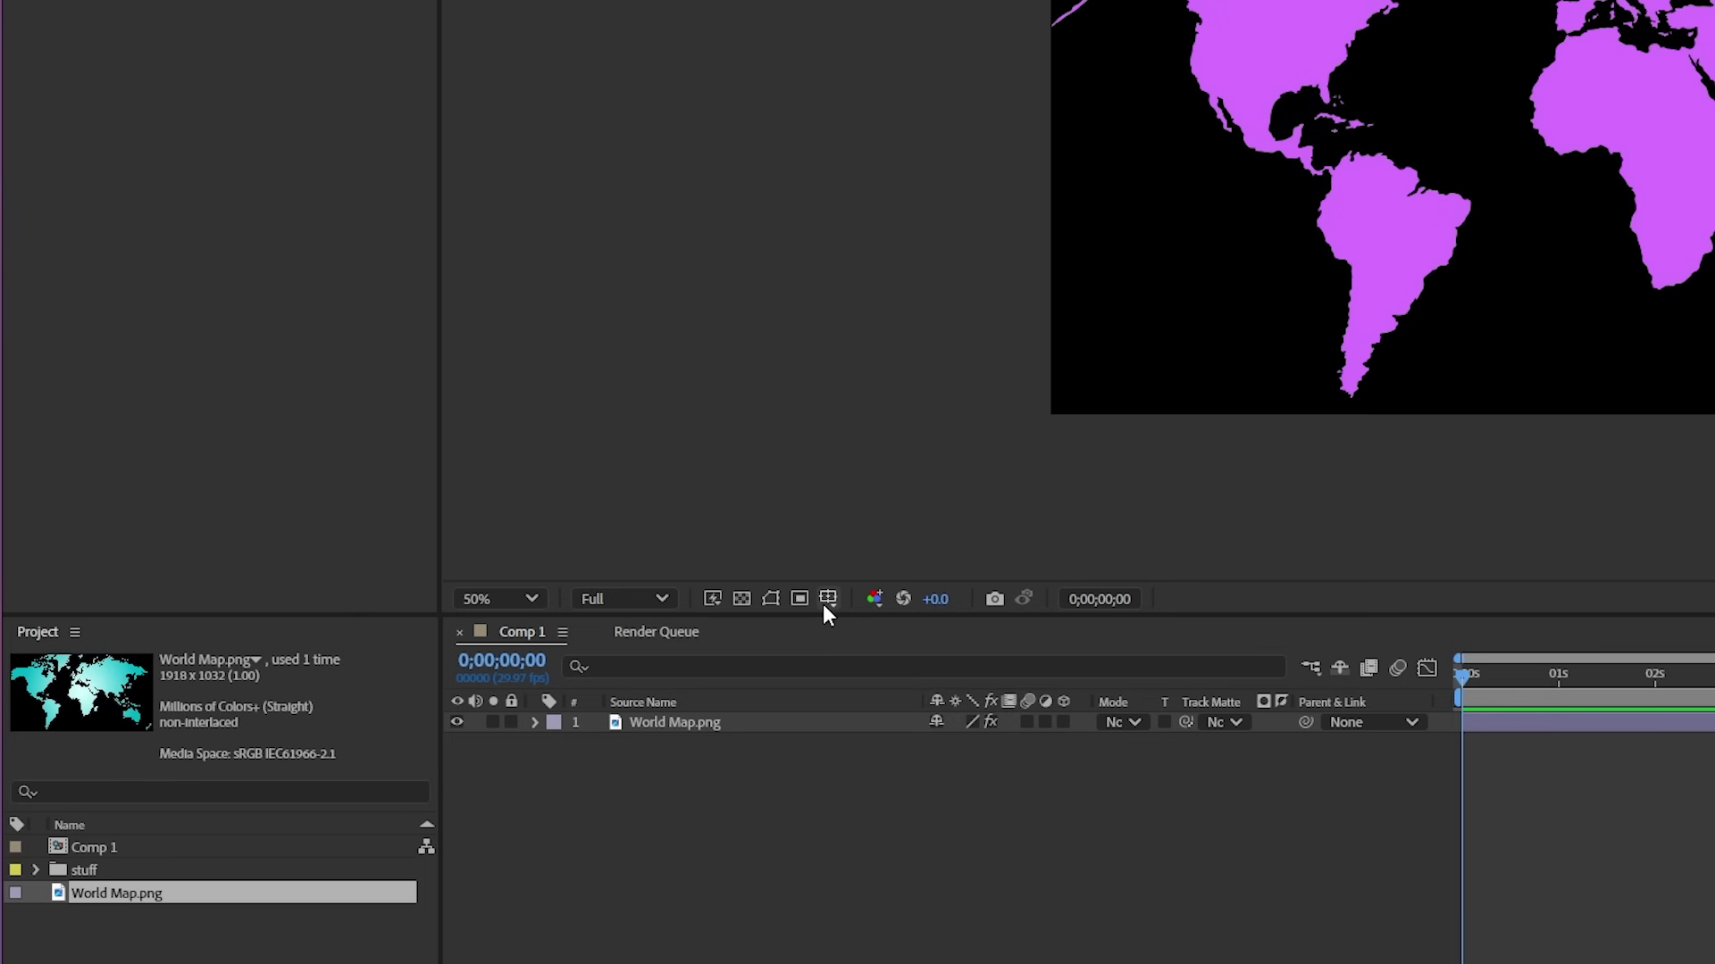
pyautogui.click(825, 601)
pyautogui.click(876, 691)
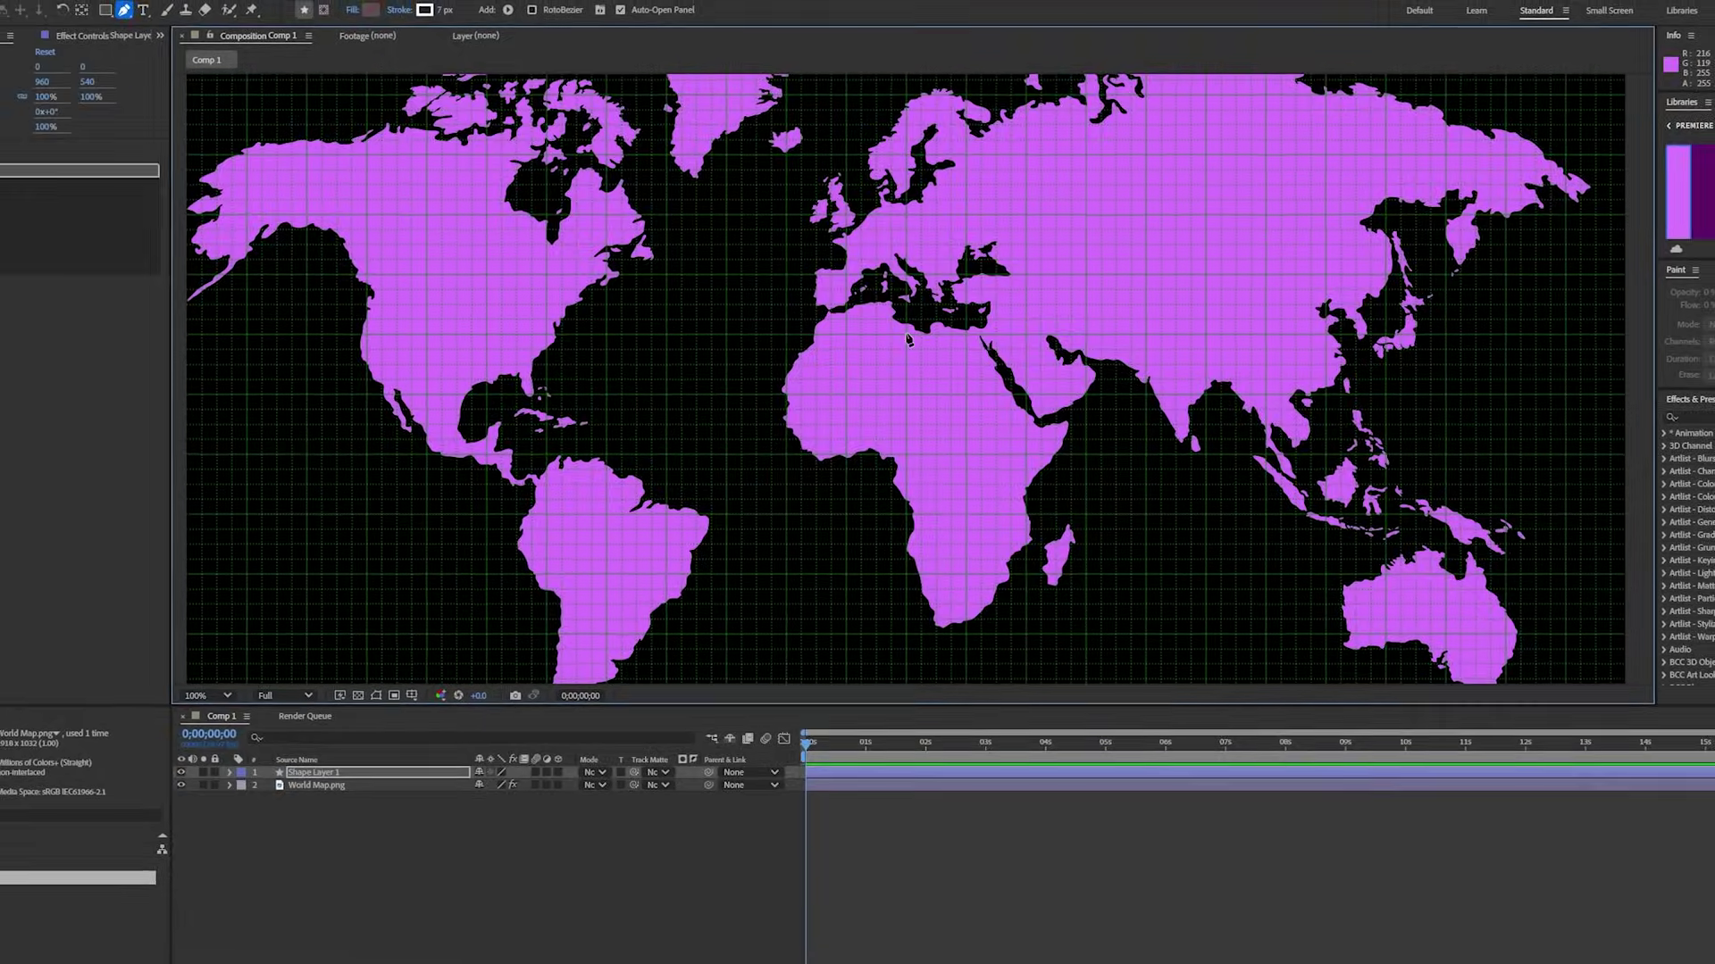
pyautogui.moveTo(906, 335); pyautogui.dragTo(726, 331)
pyautogui.click(663, 451)
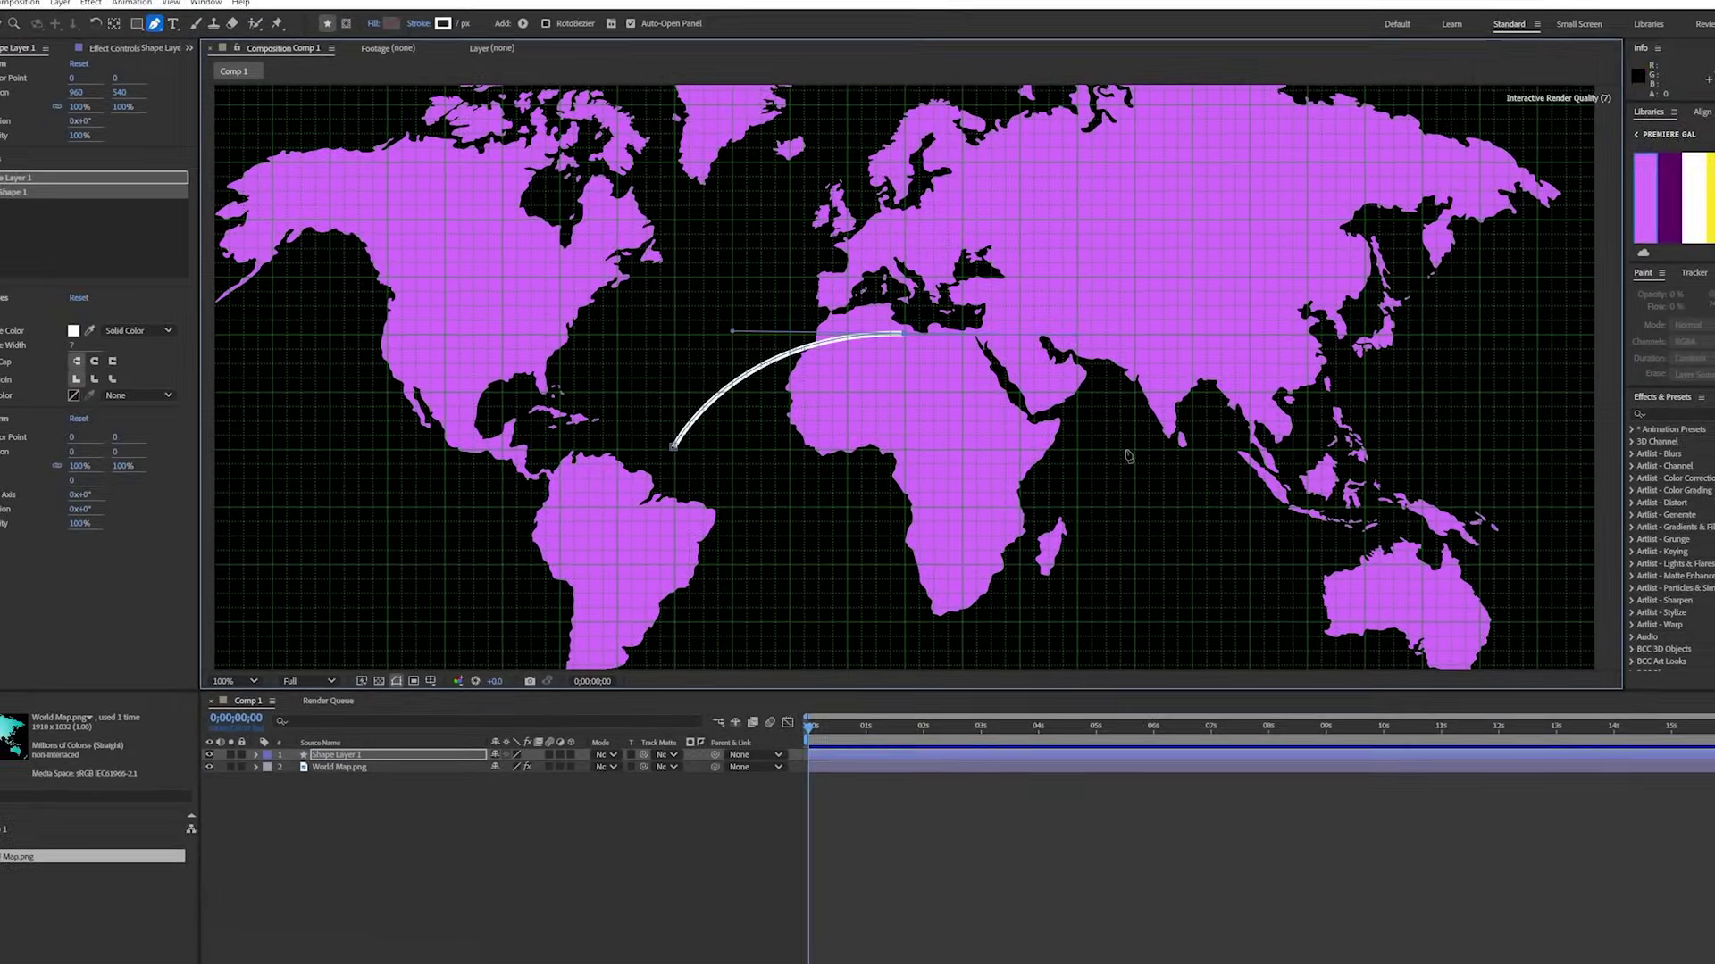
pyautogui.click(1128, 456)
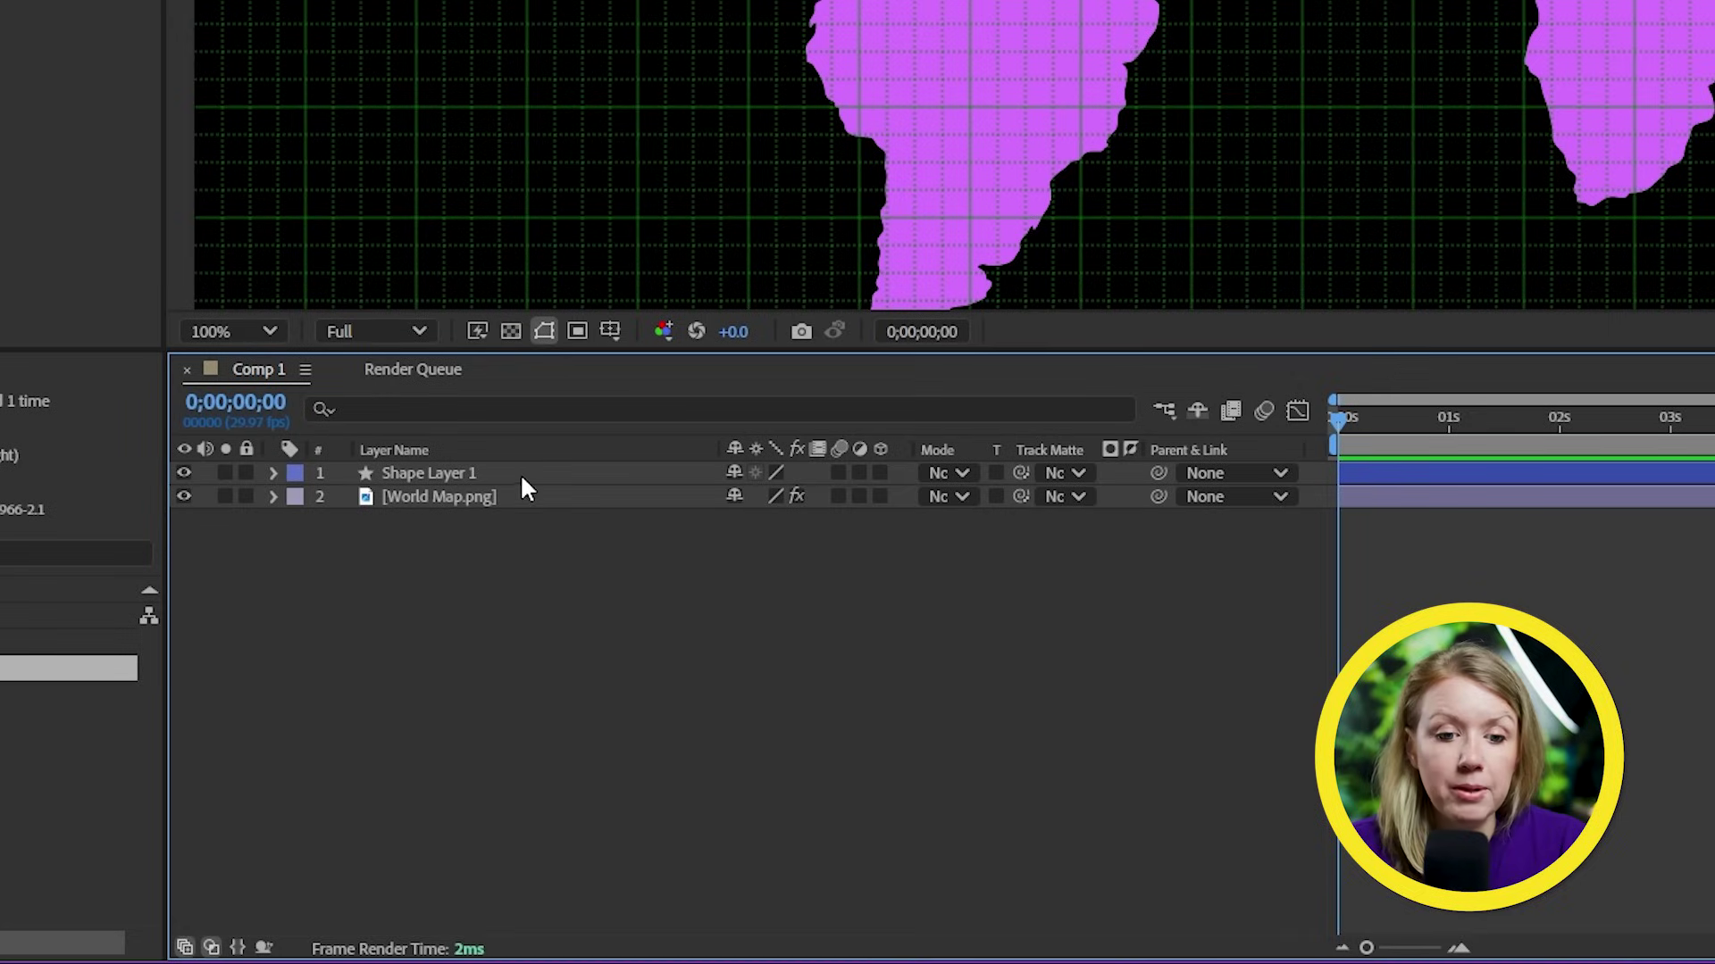
# Rename the new shape layer to 'Travel line'
pyautogui.click(521, 476)
pyautogui.press('Return')
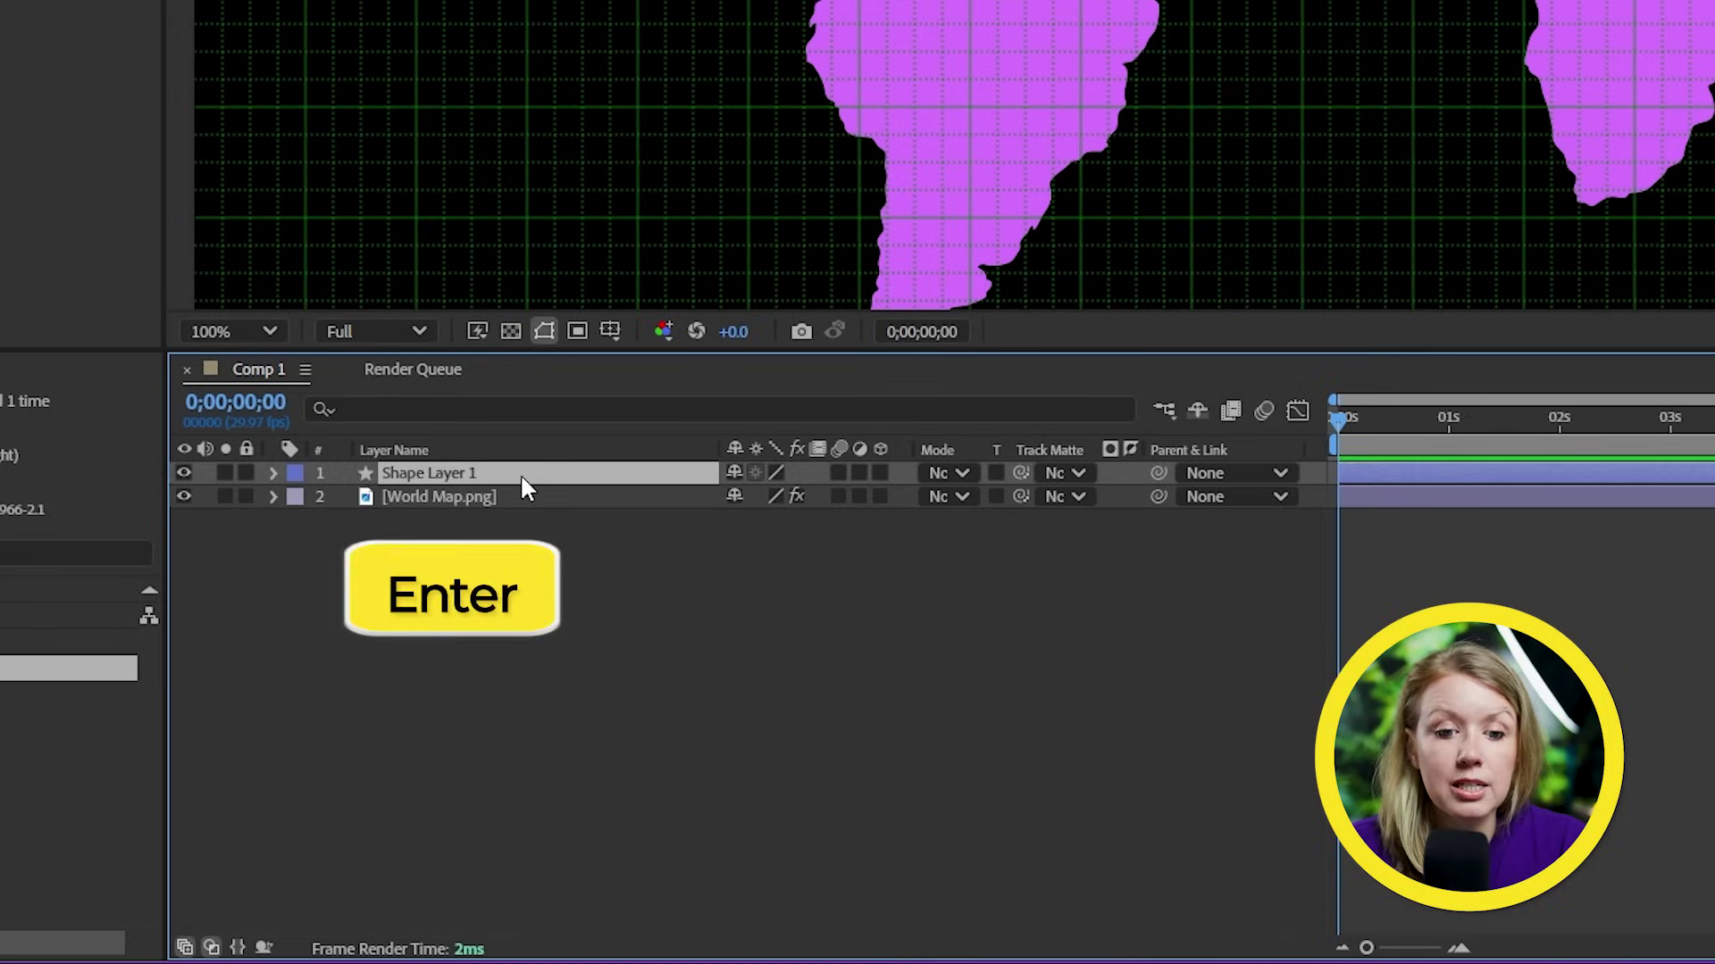
pyautogui.write('Travel line')
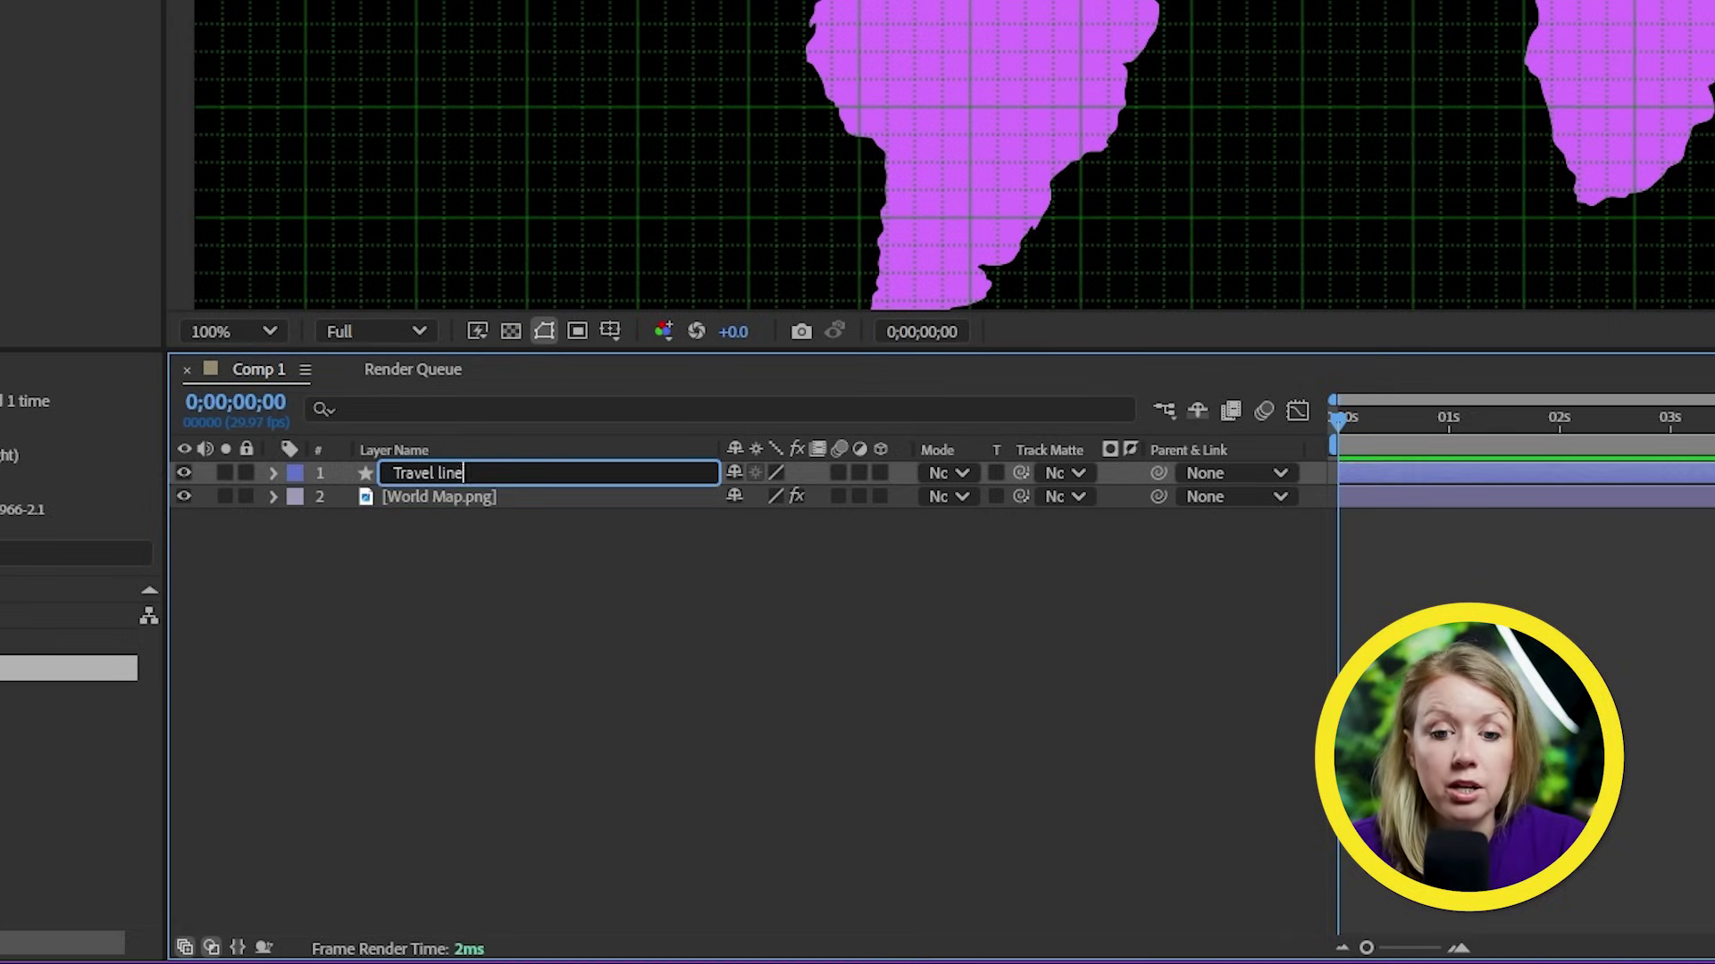
pyautogui.click(527, 551)
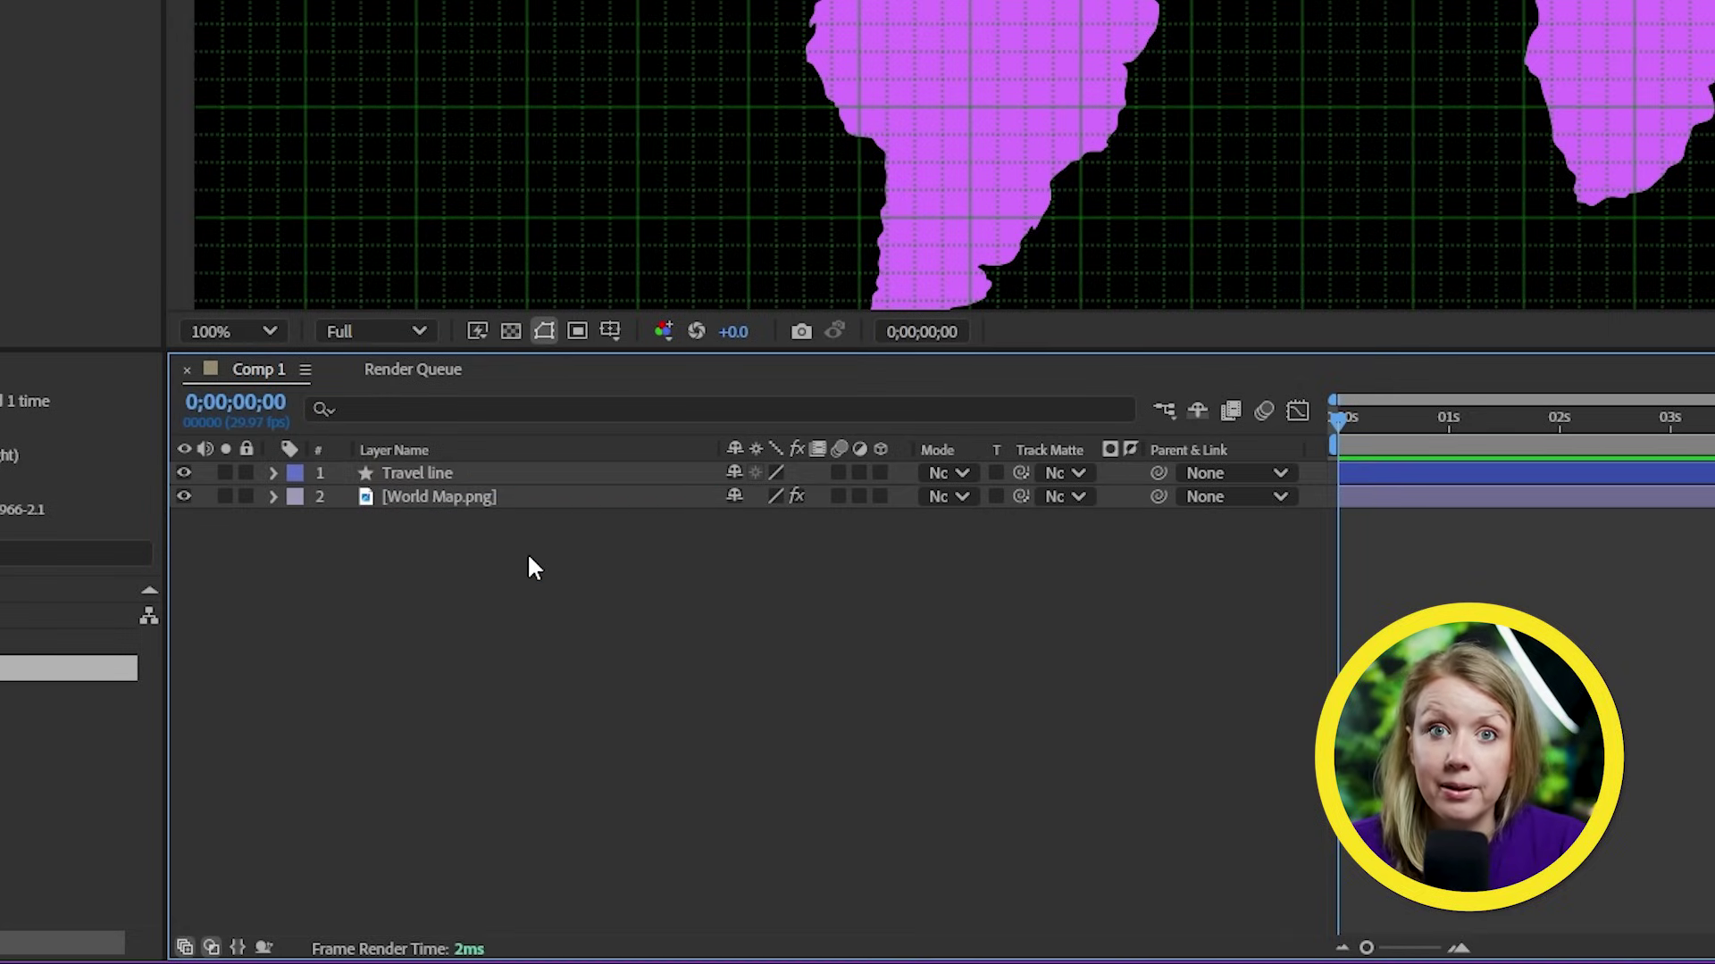
# Hide the grid and set the Travel line's Stroke 1 width to 5
pyautogui.hotkey('ctrl', "'")
pyautogui.click(371, 475)
pyautogui.click(274, 473)
pyautogui.click(301, 497)
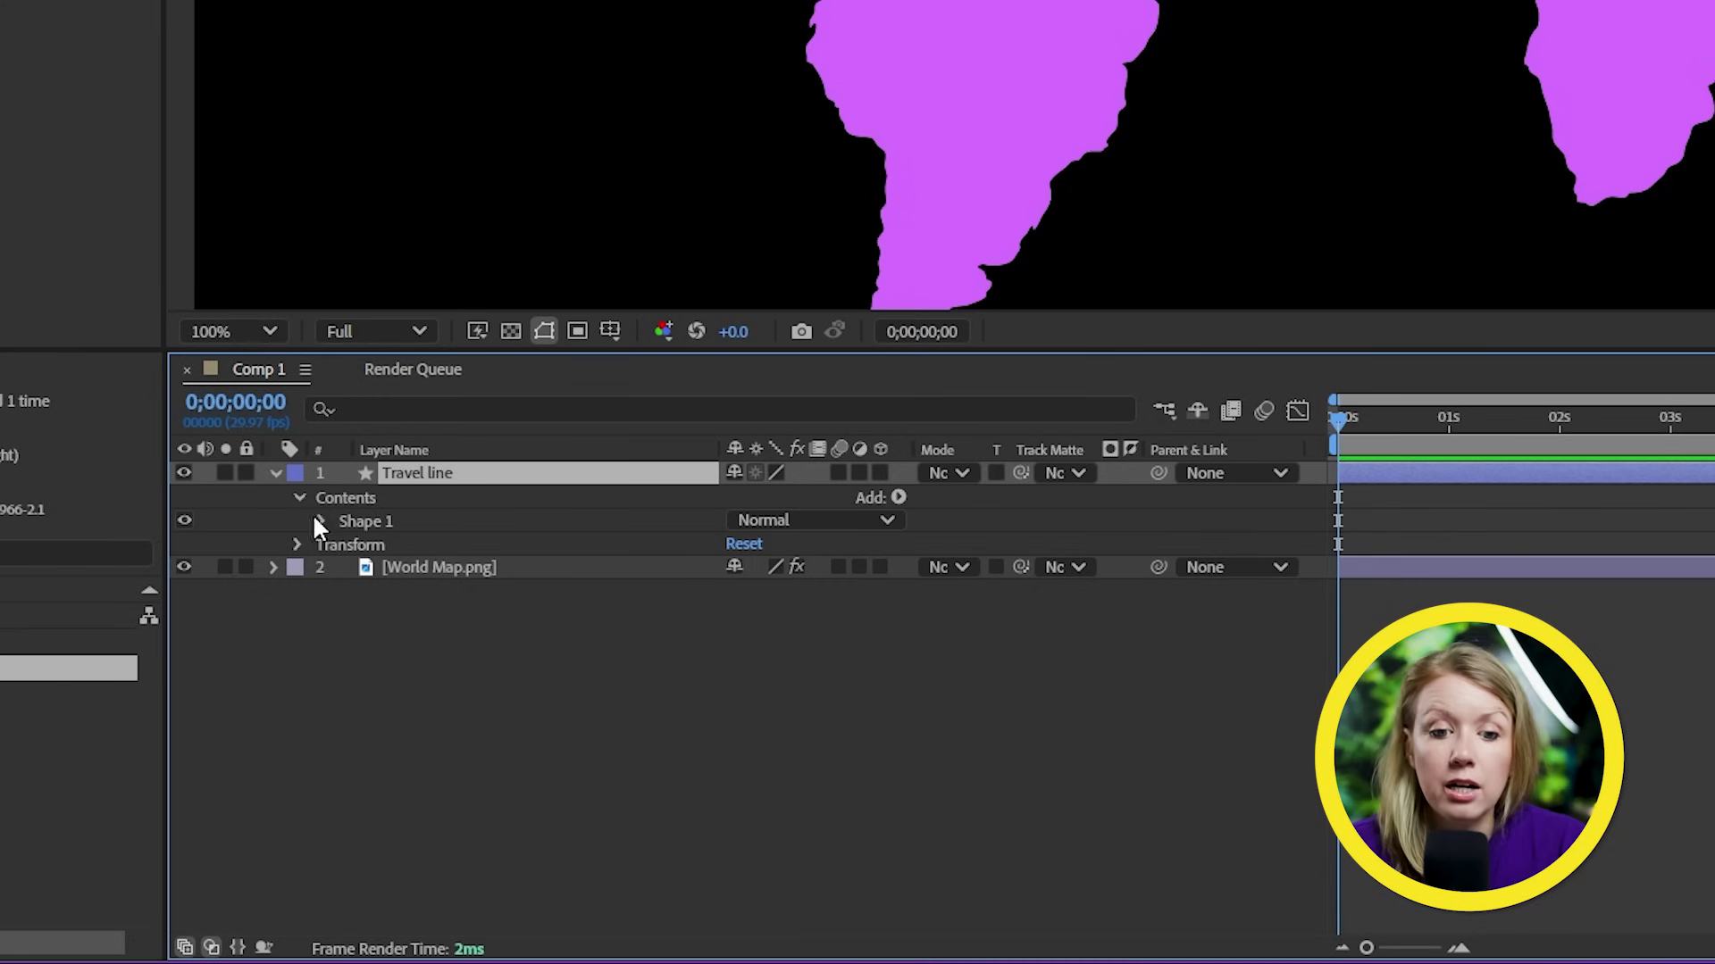
pyautogui.click(321, 518)
pyautogui.click(347, 566)
pyautogui.click(444, 623)
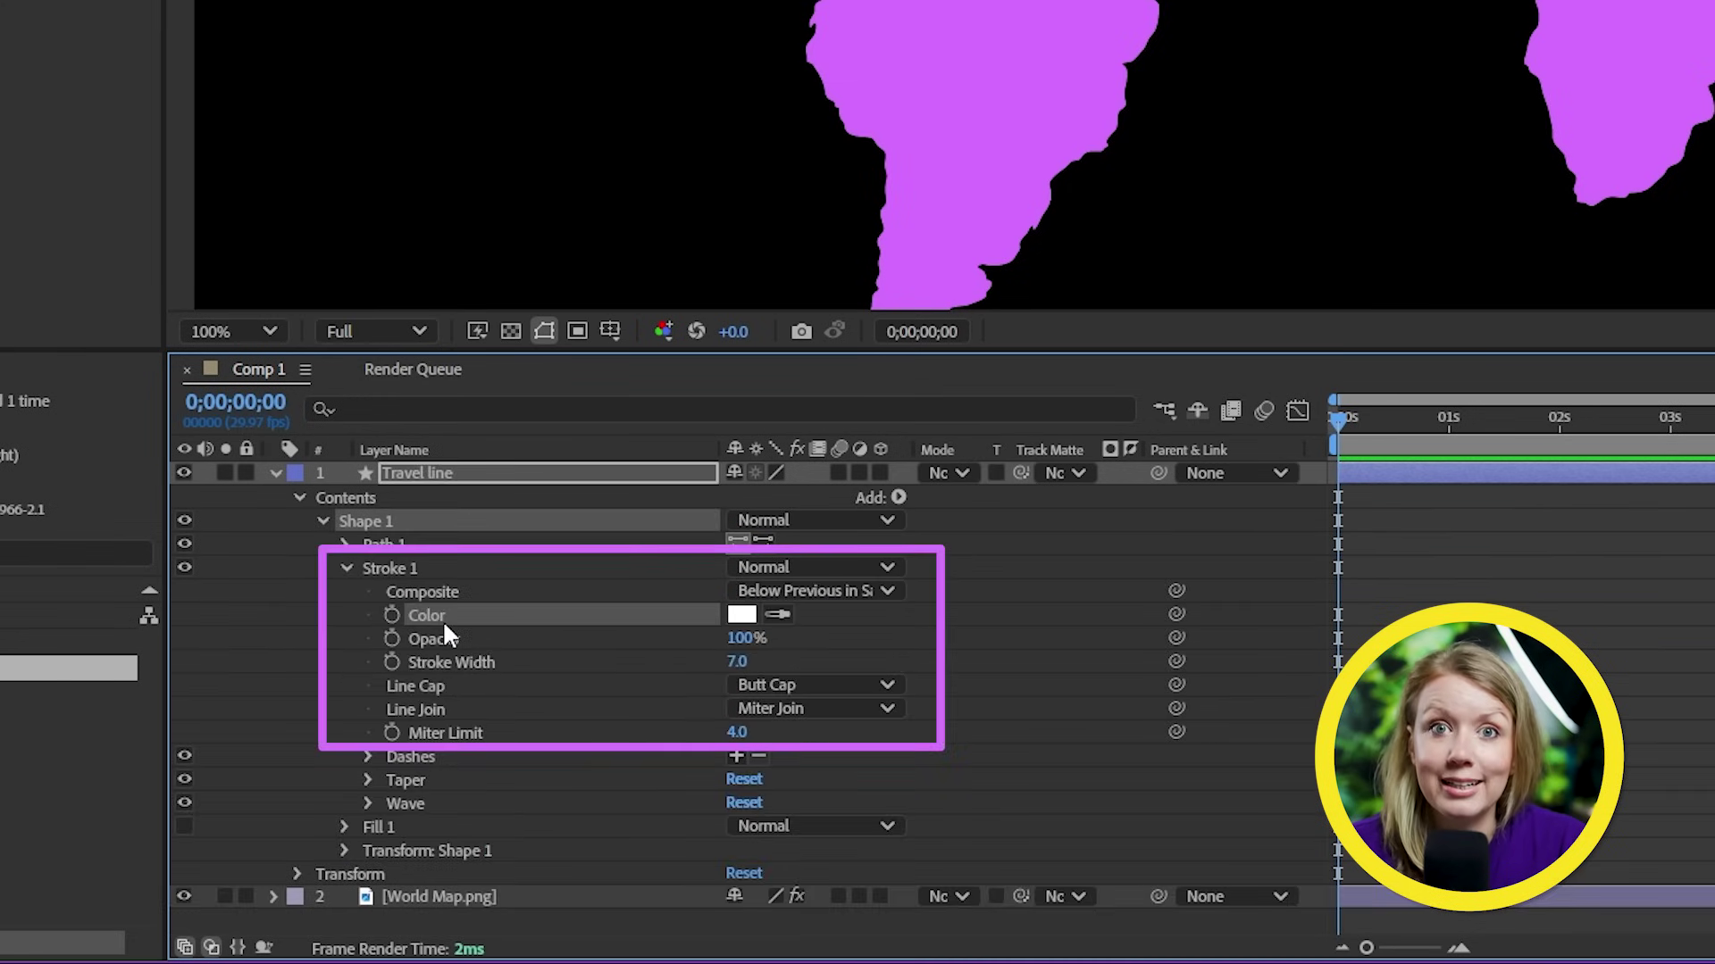
pyautogui.click(448, 664)
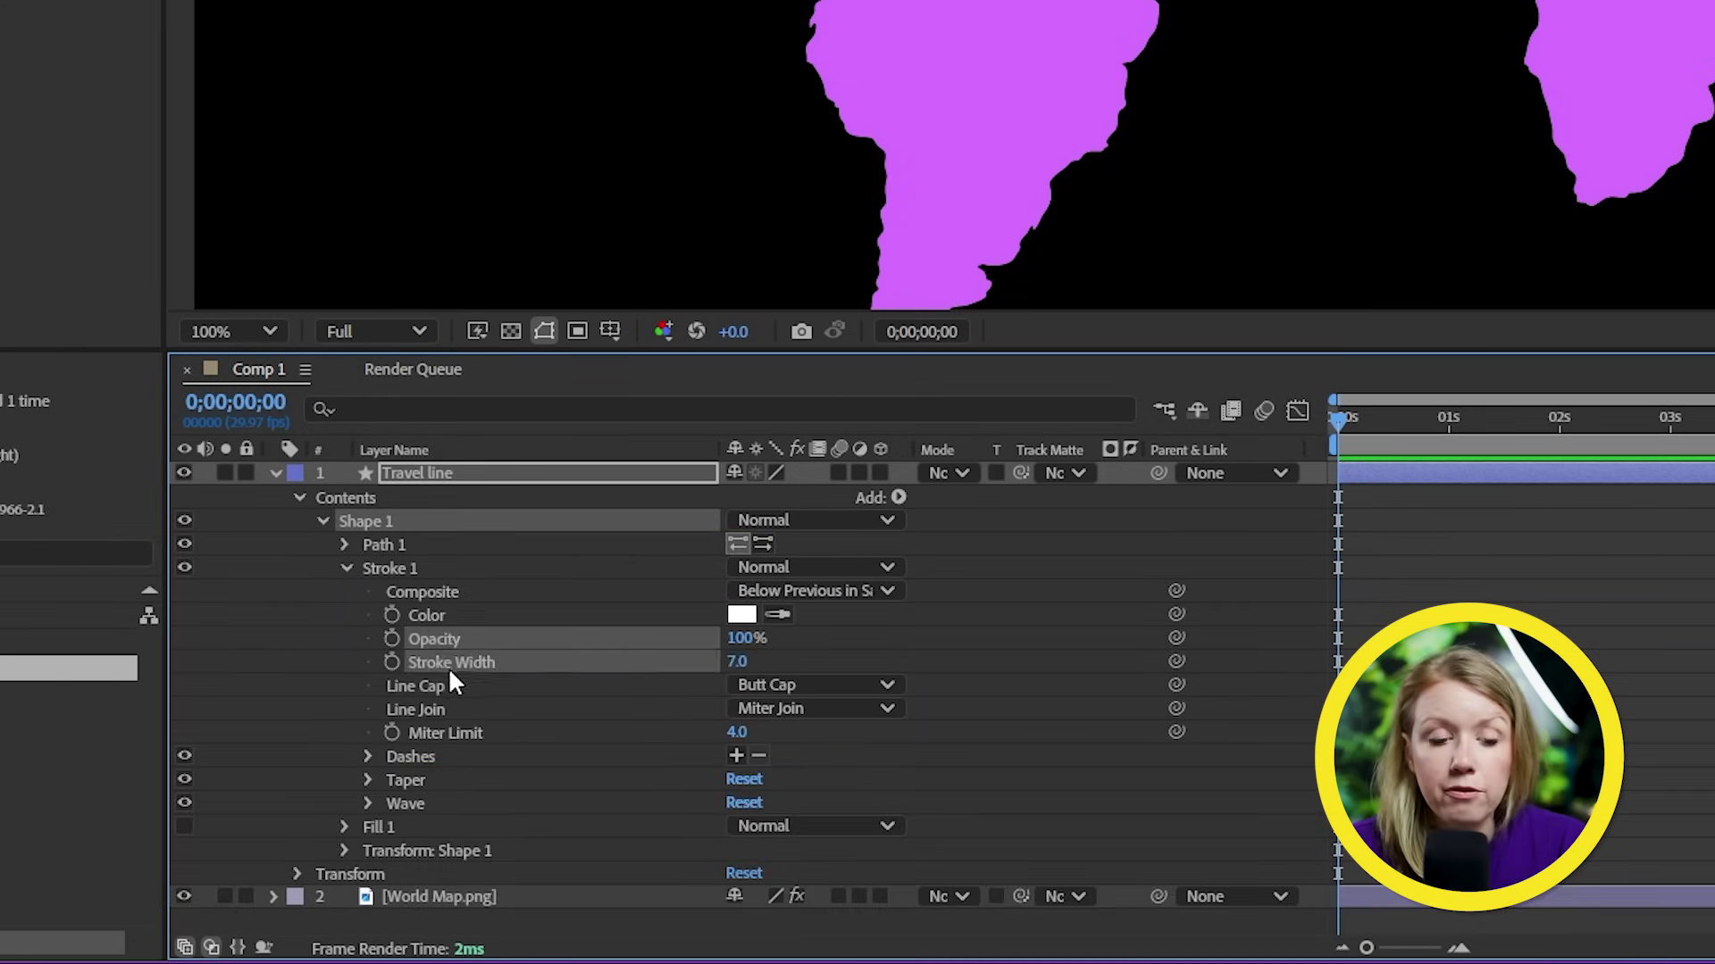
pyautogui.moveTo(734, 662); pyautogui.dragTo(755, 662)
pyautogui.moveTo(500, 819); pyautogui.dragTo(495, 819)
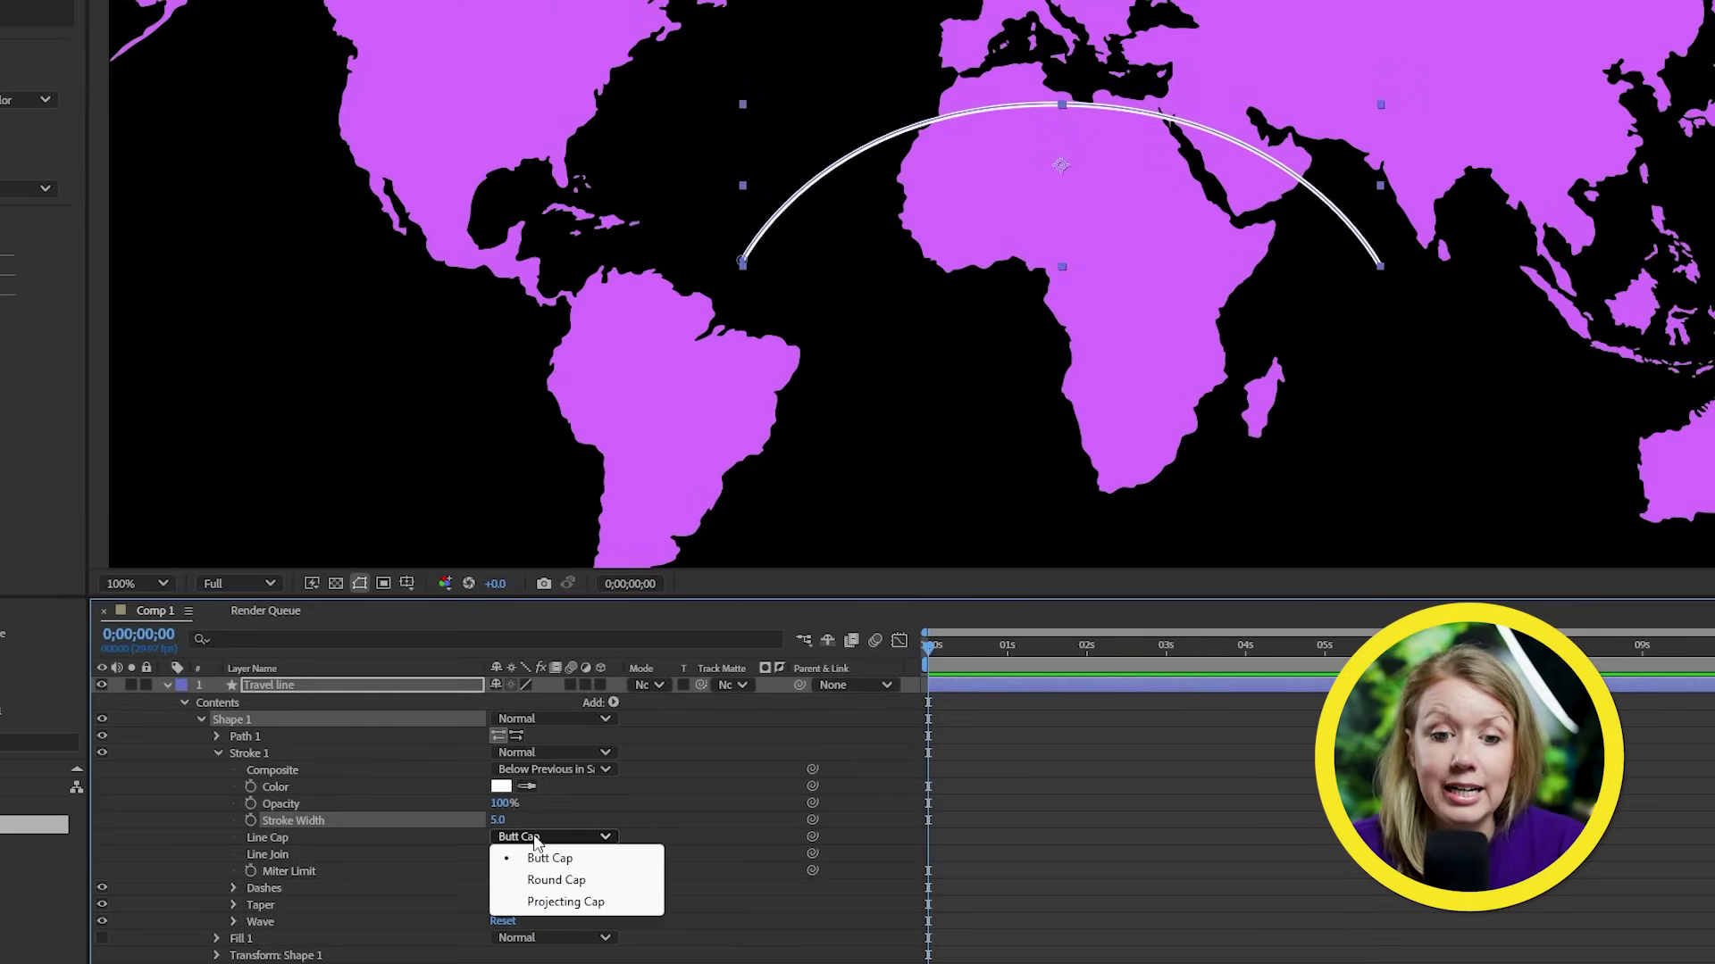
# Set the arc's Line Cap to Round Cap, then select both layers
pyautogui.click(548, 881)
pyautogui.scroll(6, 757, 290)
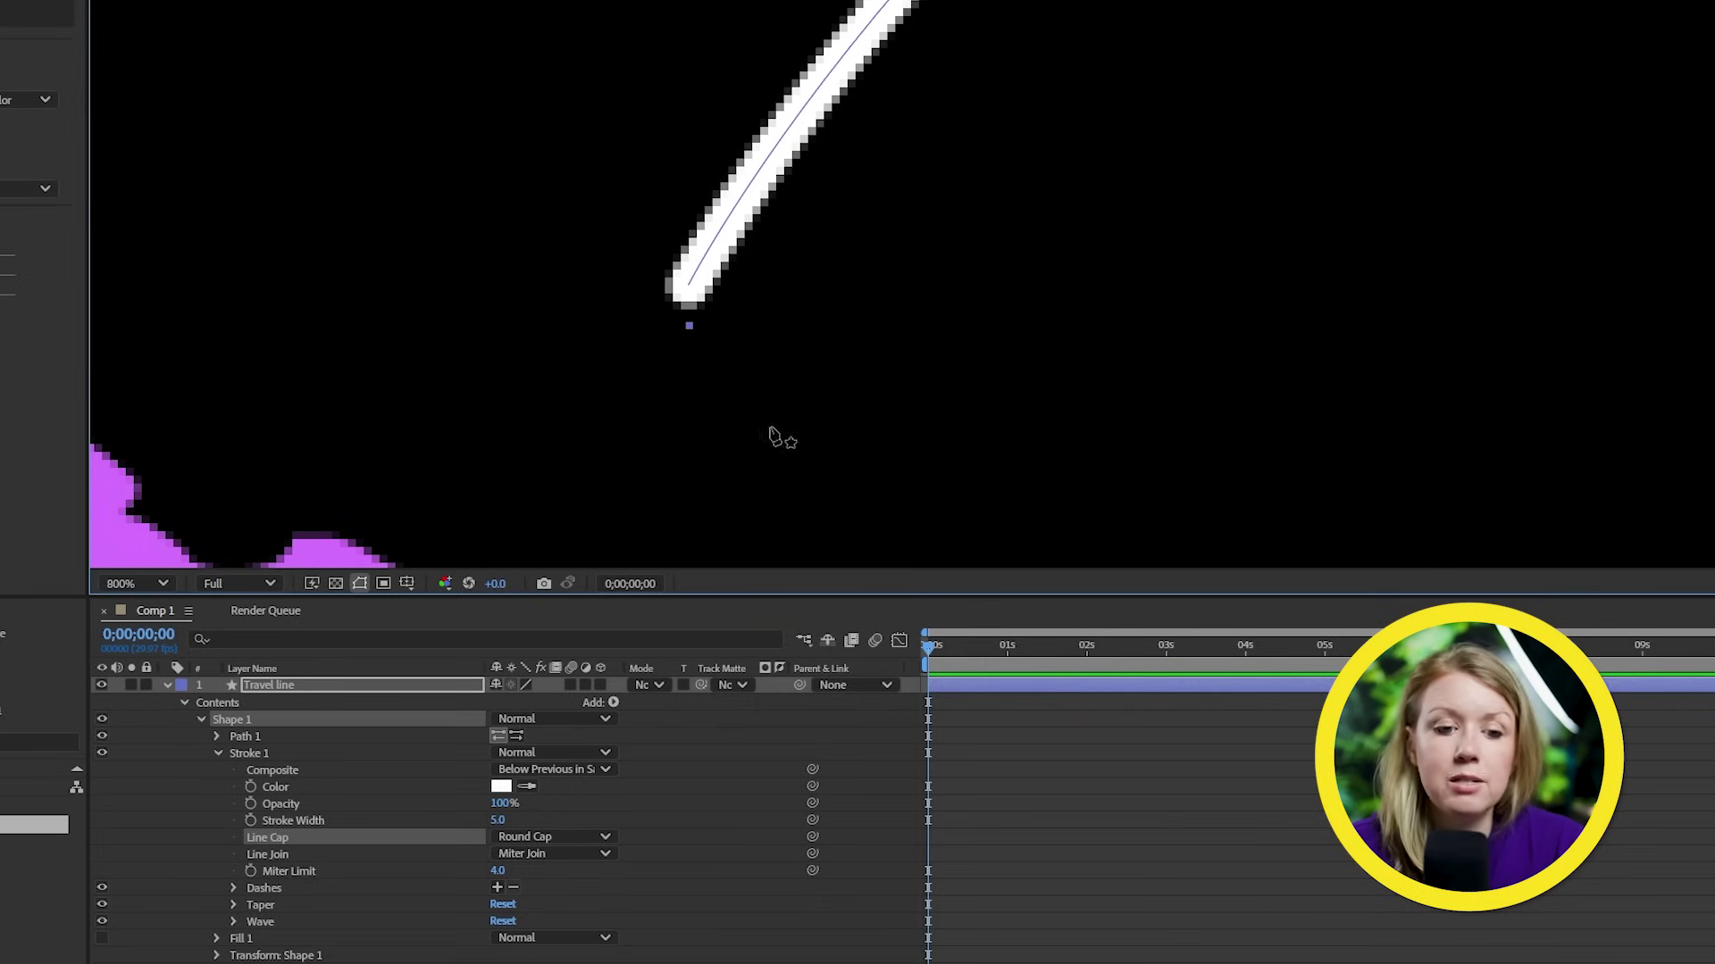
pyautogui.click(579, 843)
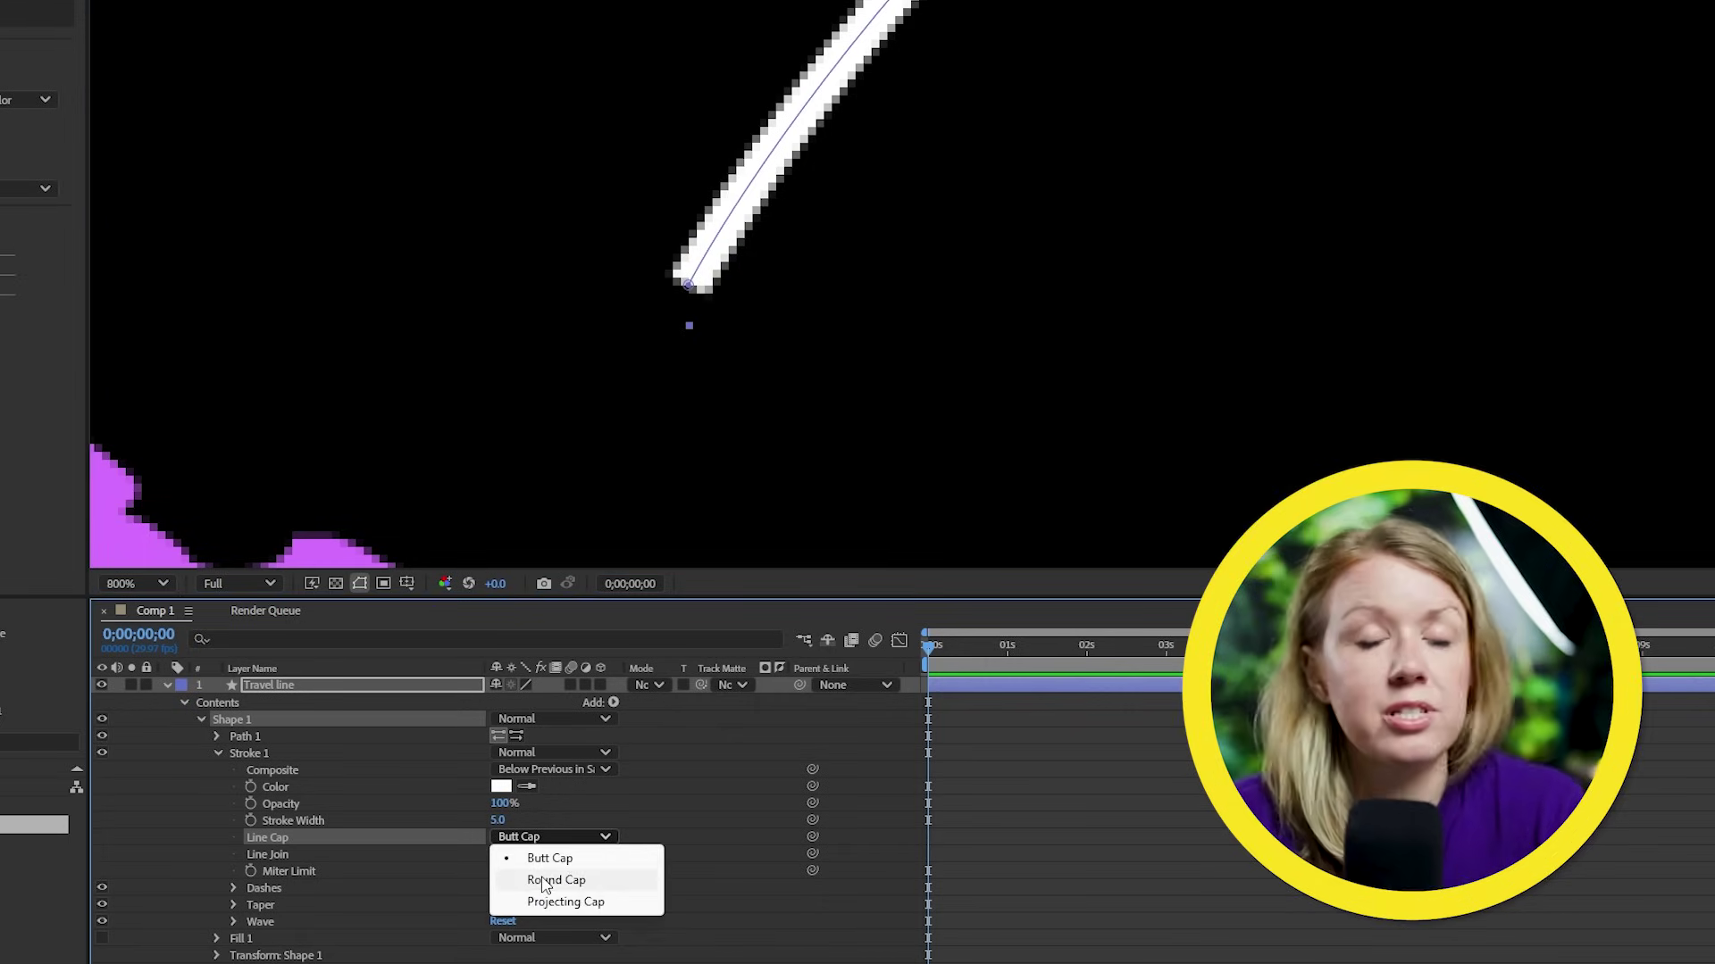
pyautogui.click(594, 879)
pyautogui.click(716, 793)
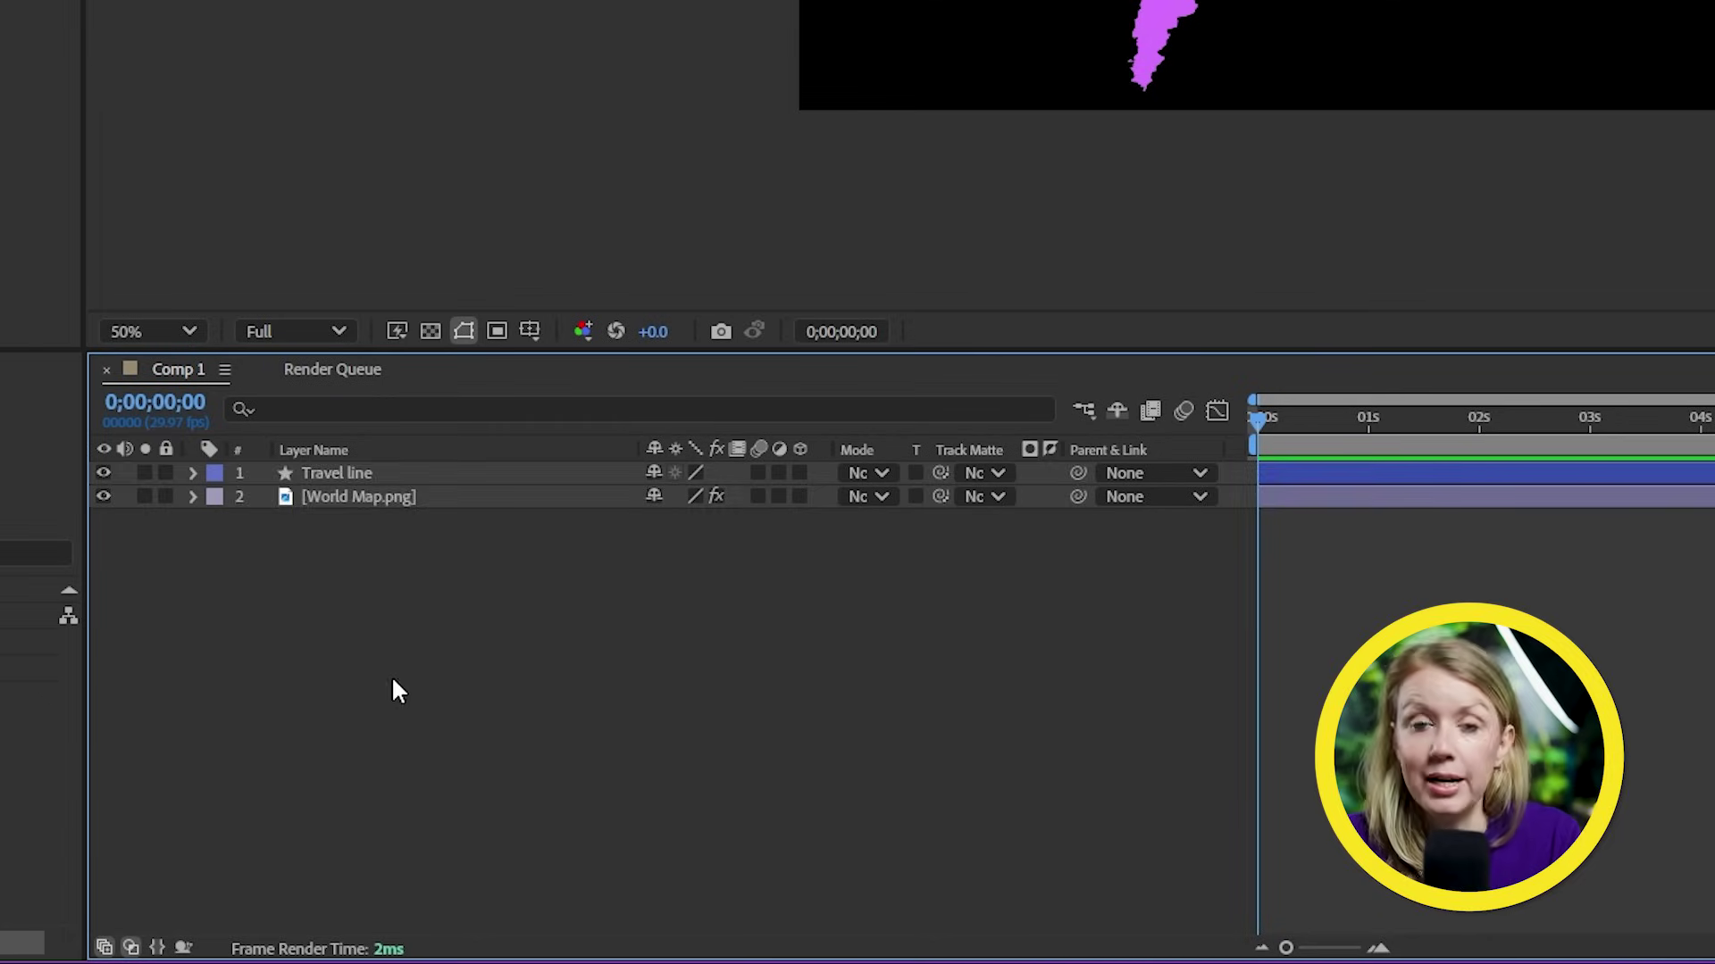
pyautogui.moveTo(392, 676); pyautogui.dragTo(368, 469)
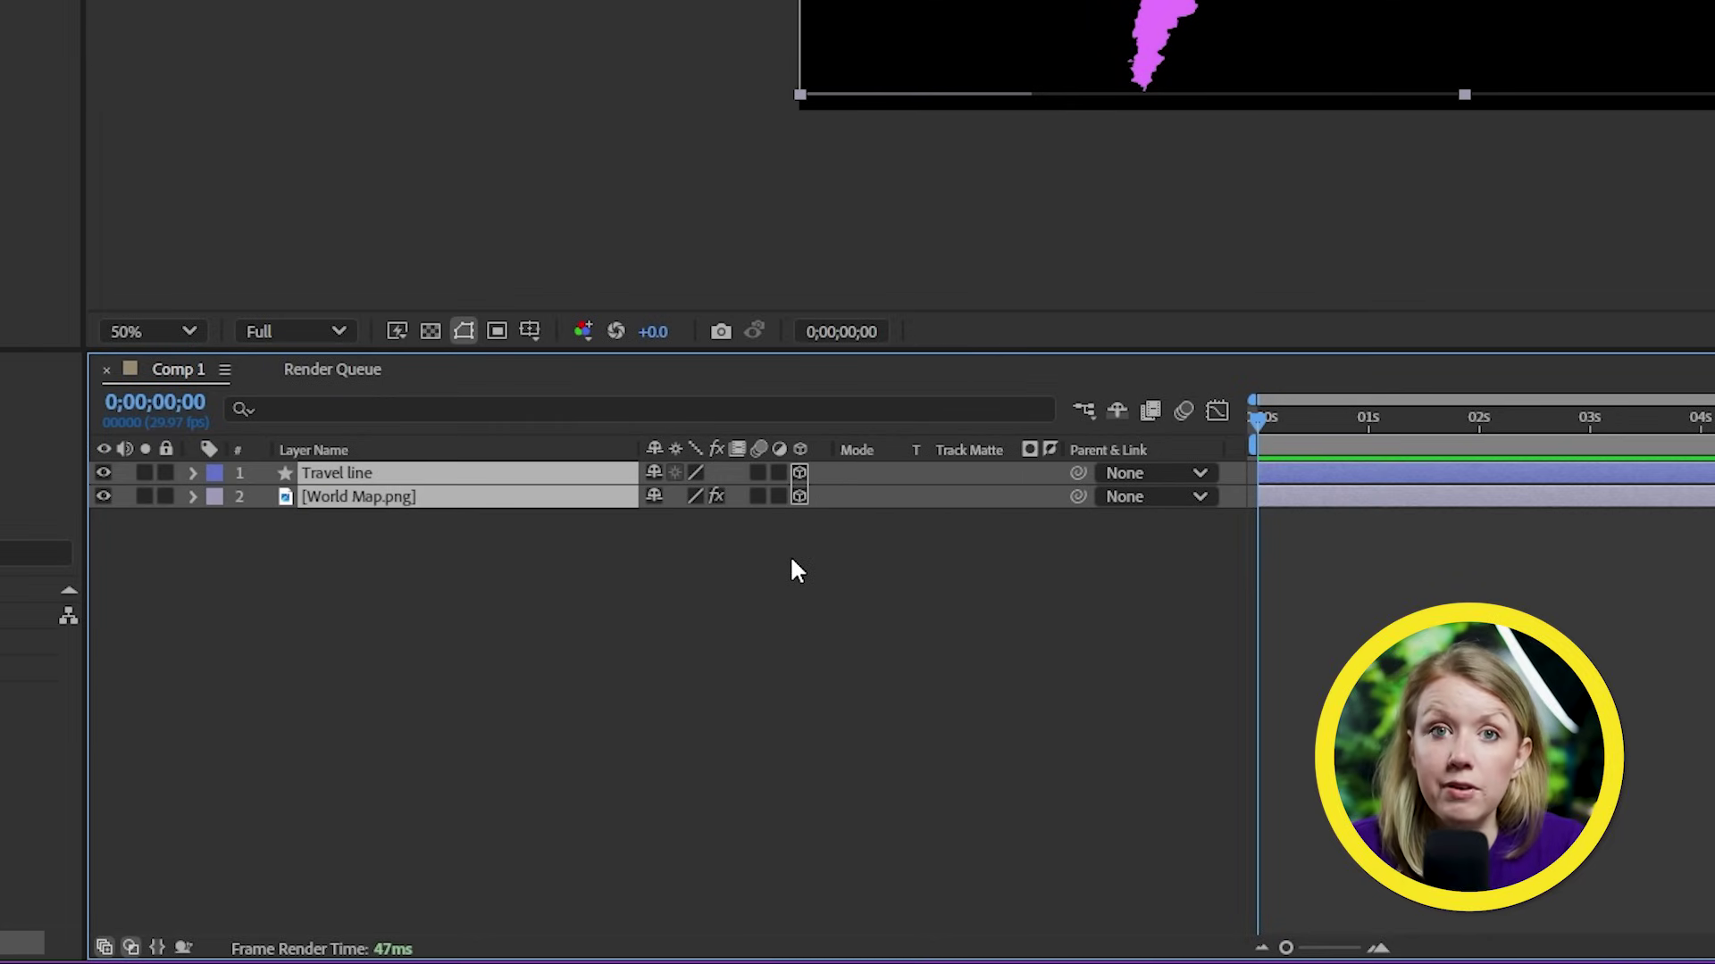
# Make both layers 3D, set World Map's X Rotation to -90°, and lift the arc about 180 px
pyautogui.press('F4')
pyautogui.press('F4')
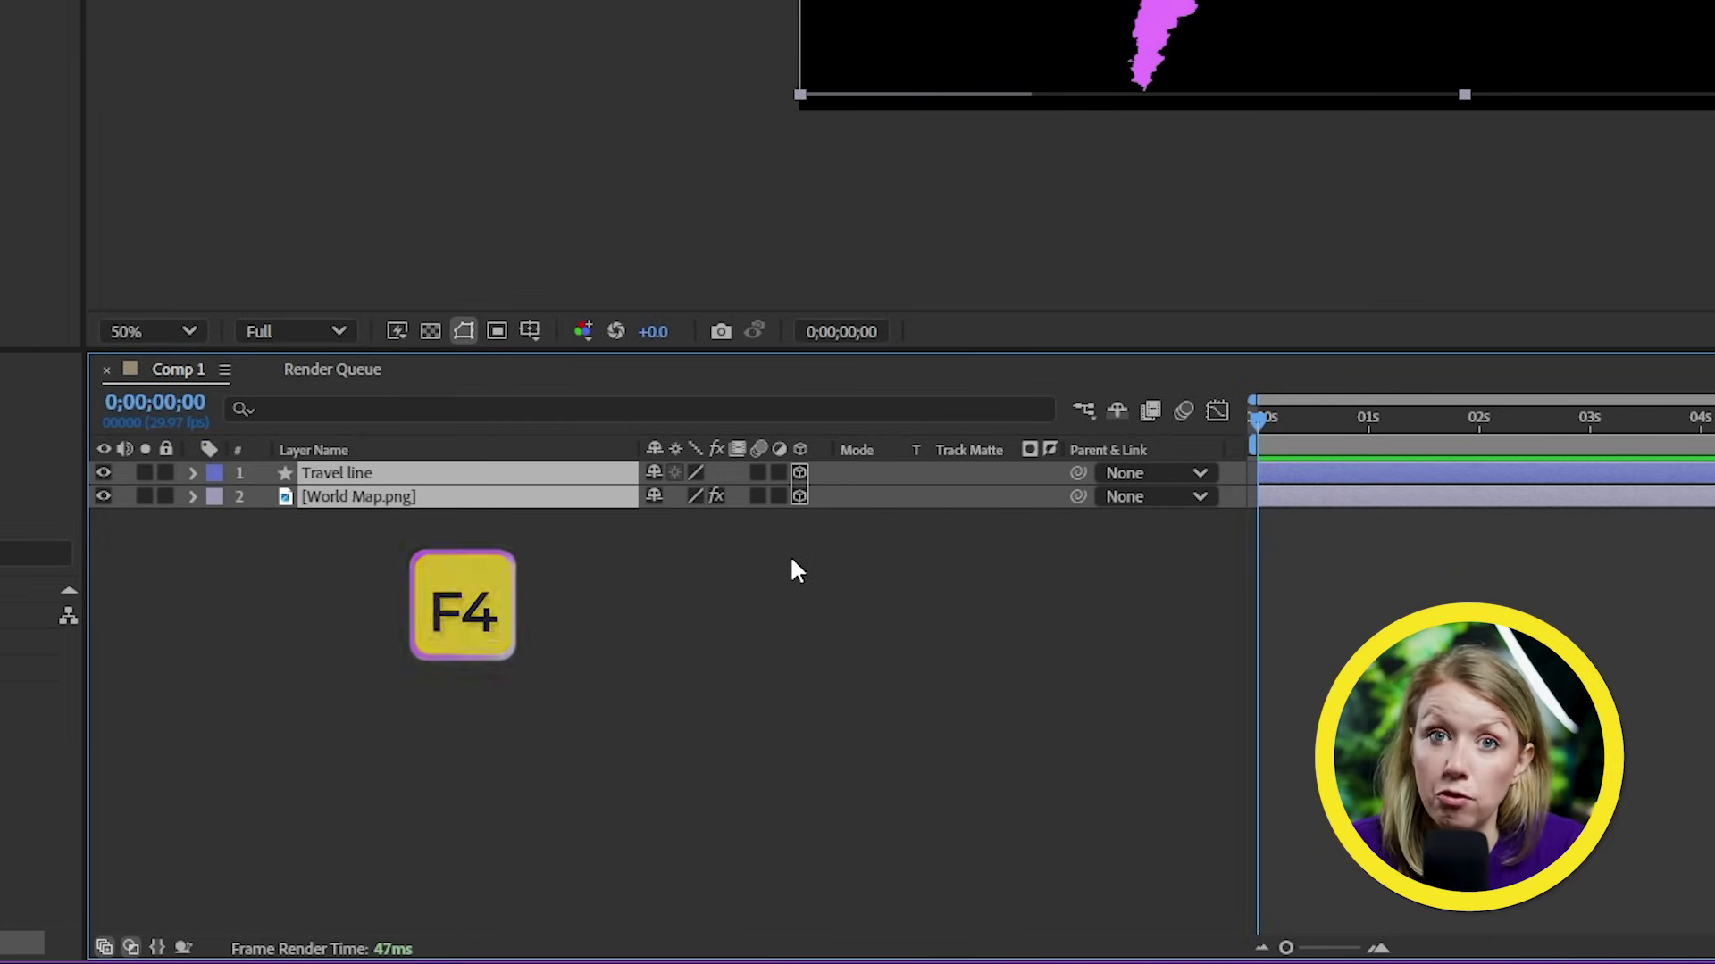
pyautogui.click(792, 562)
pyautogui.click(452, 497)
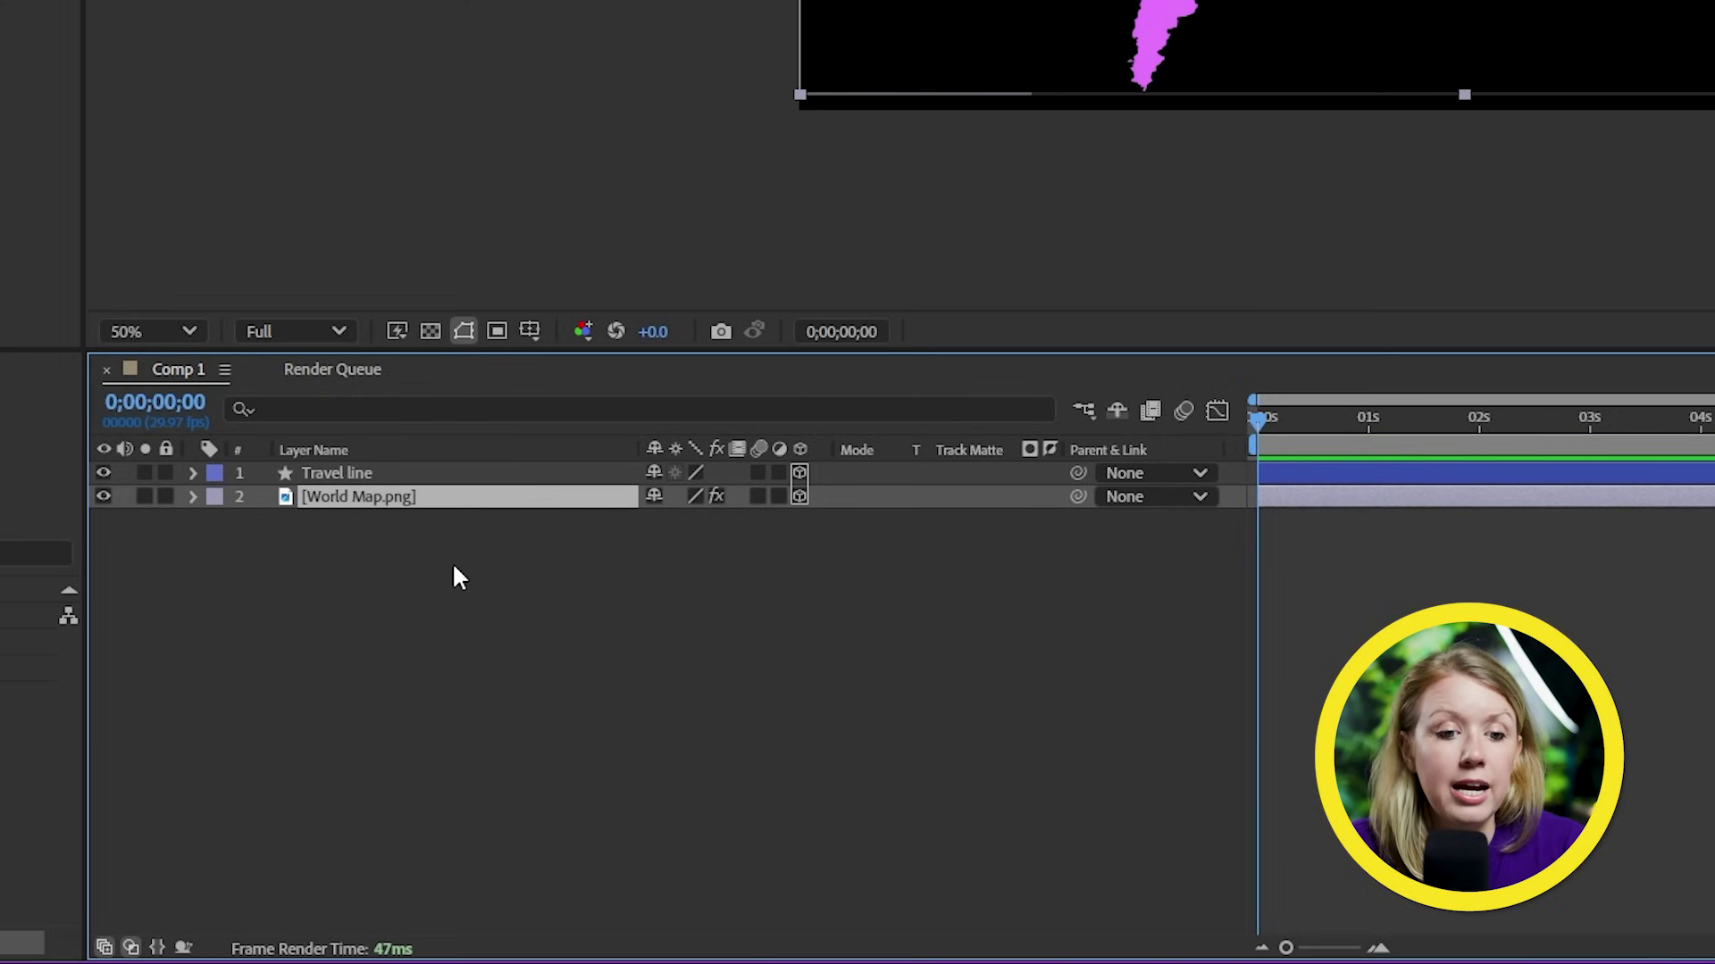
pyautogui.press('r')
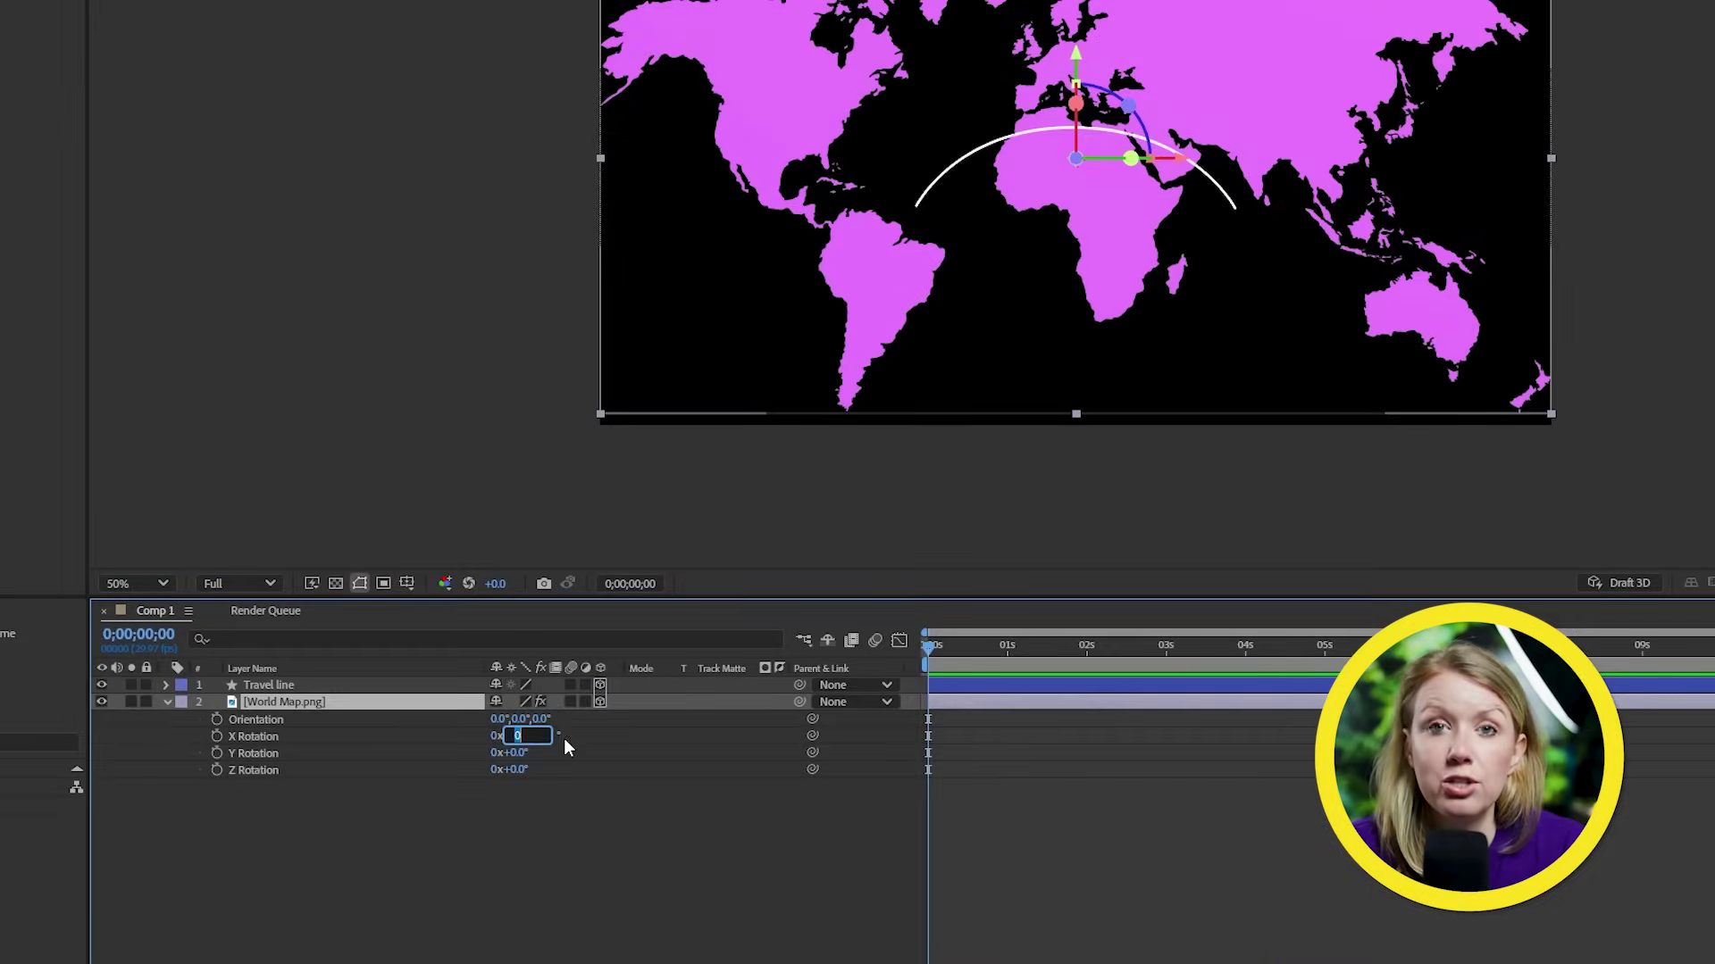
pyautogui.write('-90')
pyautogui.press('Return')
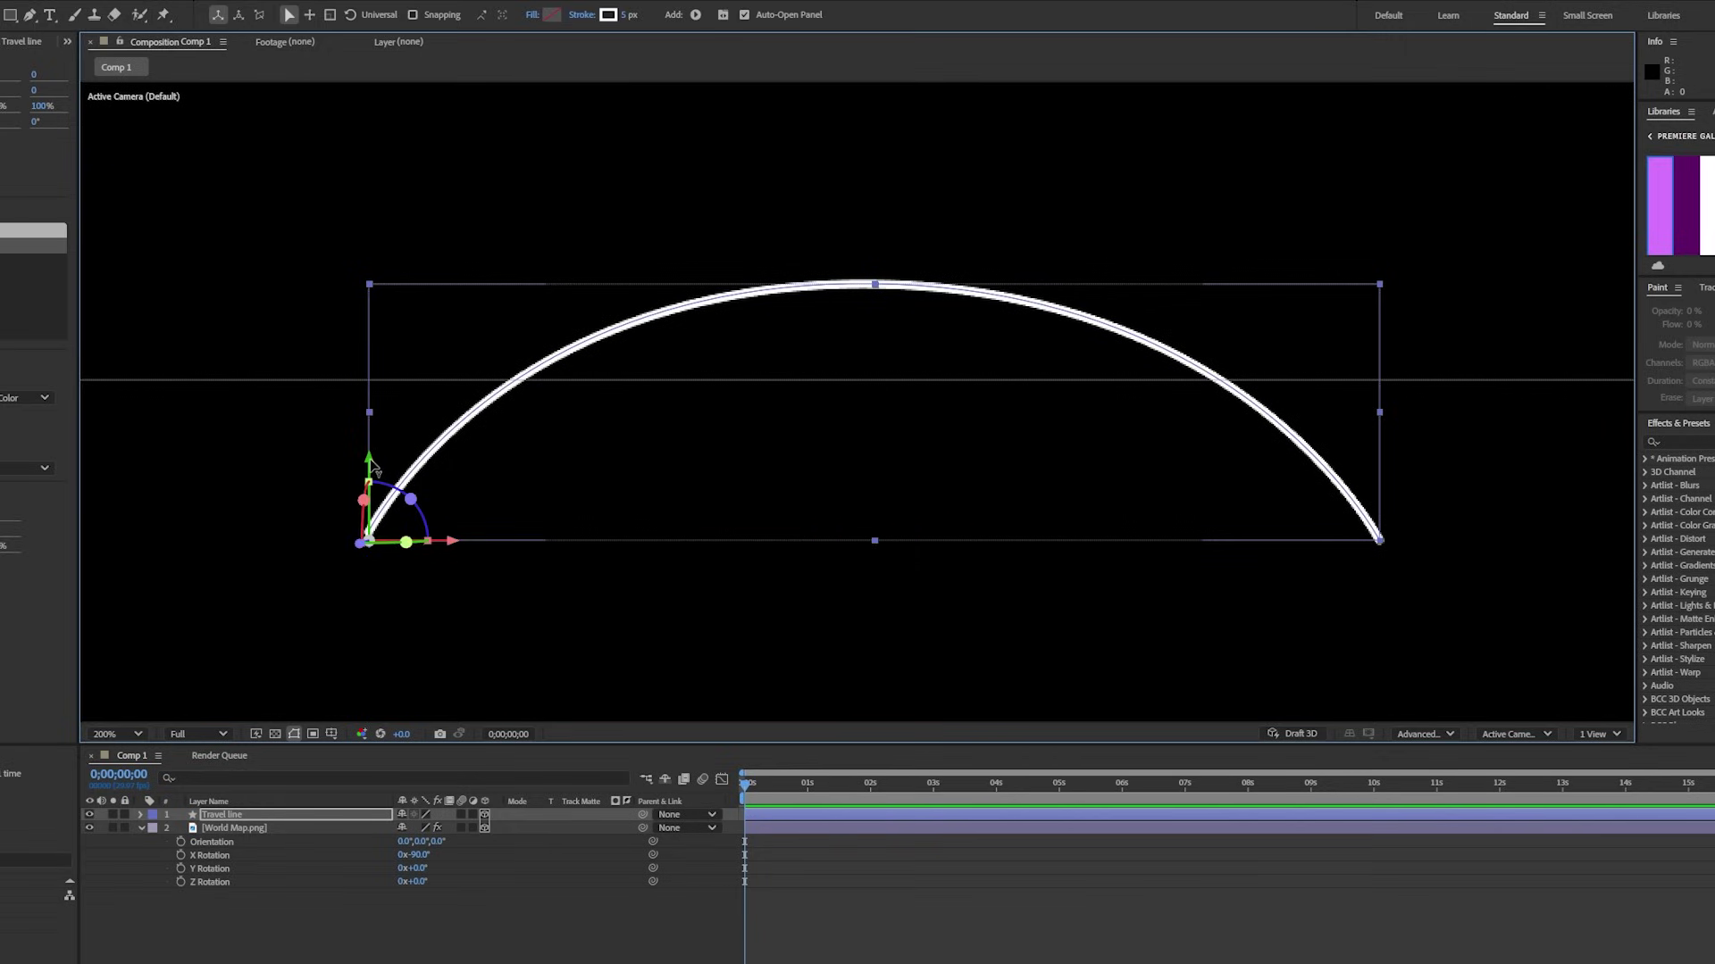
pyautogui.moveTo(373, 469); pyautogui.dragTo(373, 304)
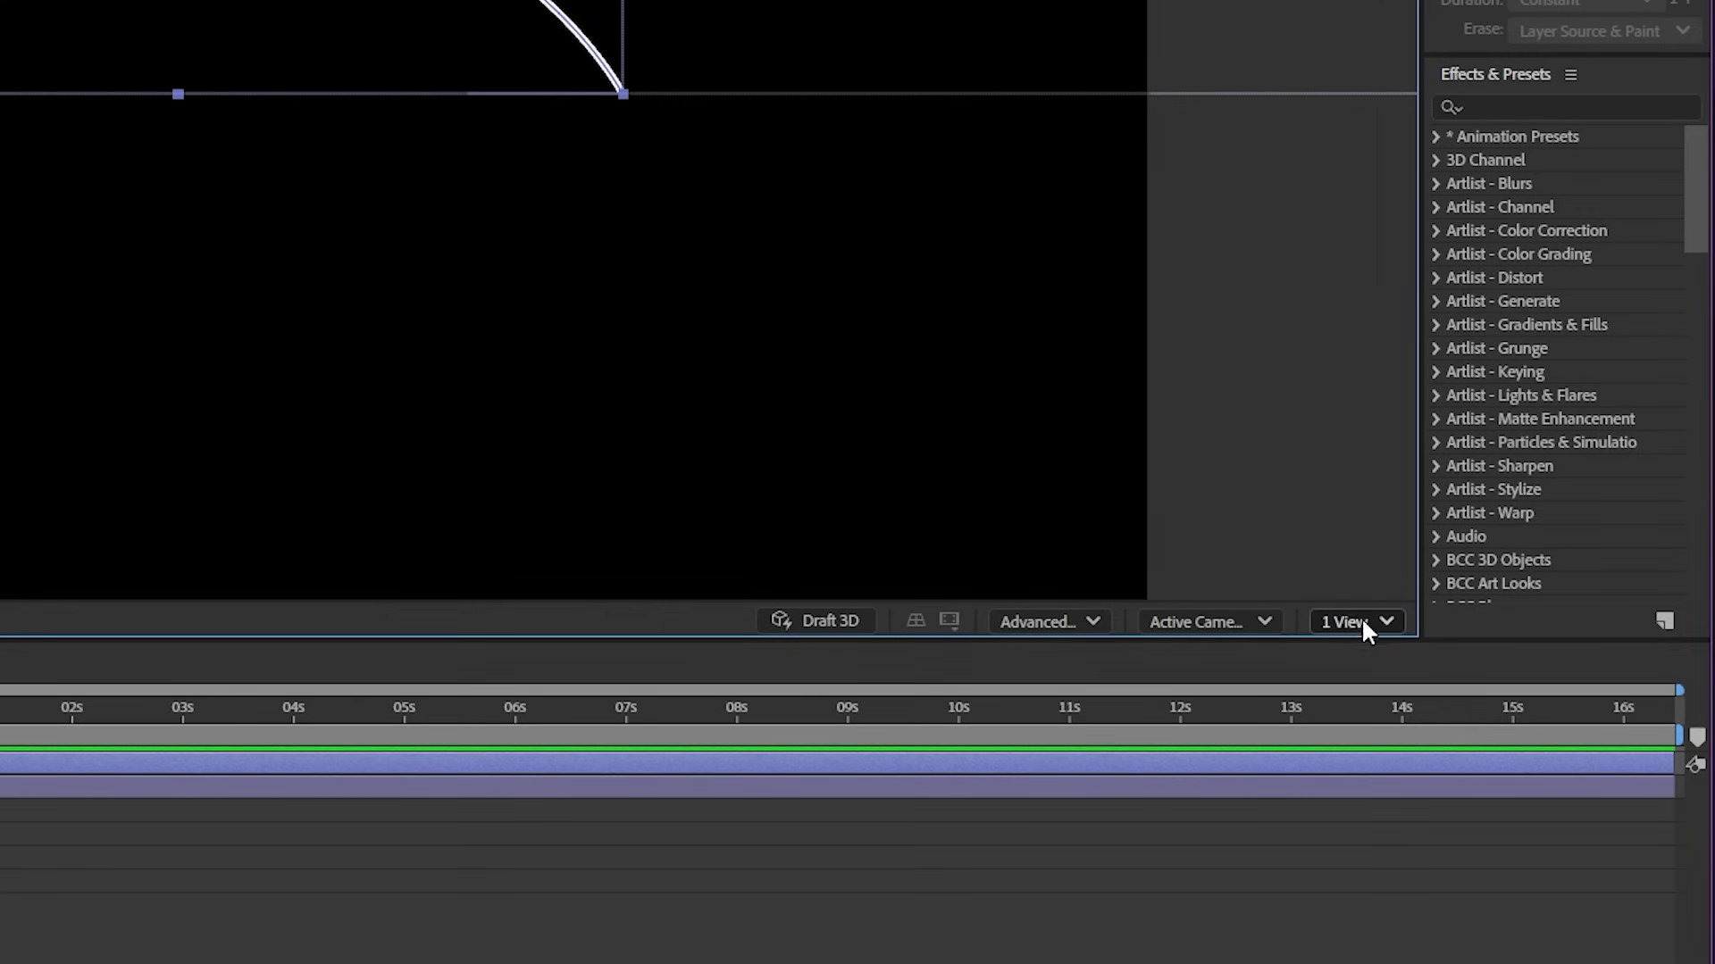
# Switch the viewer to 2 Views and orbit Custom View 1 to an angled view
pyautogui.click(1361, 620)
pyautogui.click(1362, 694)
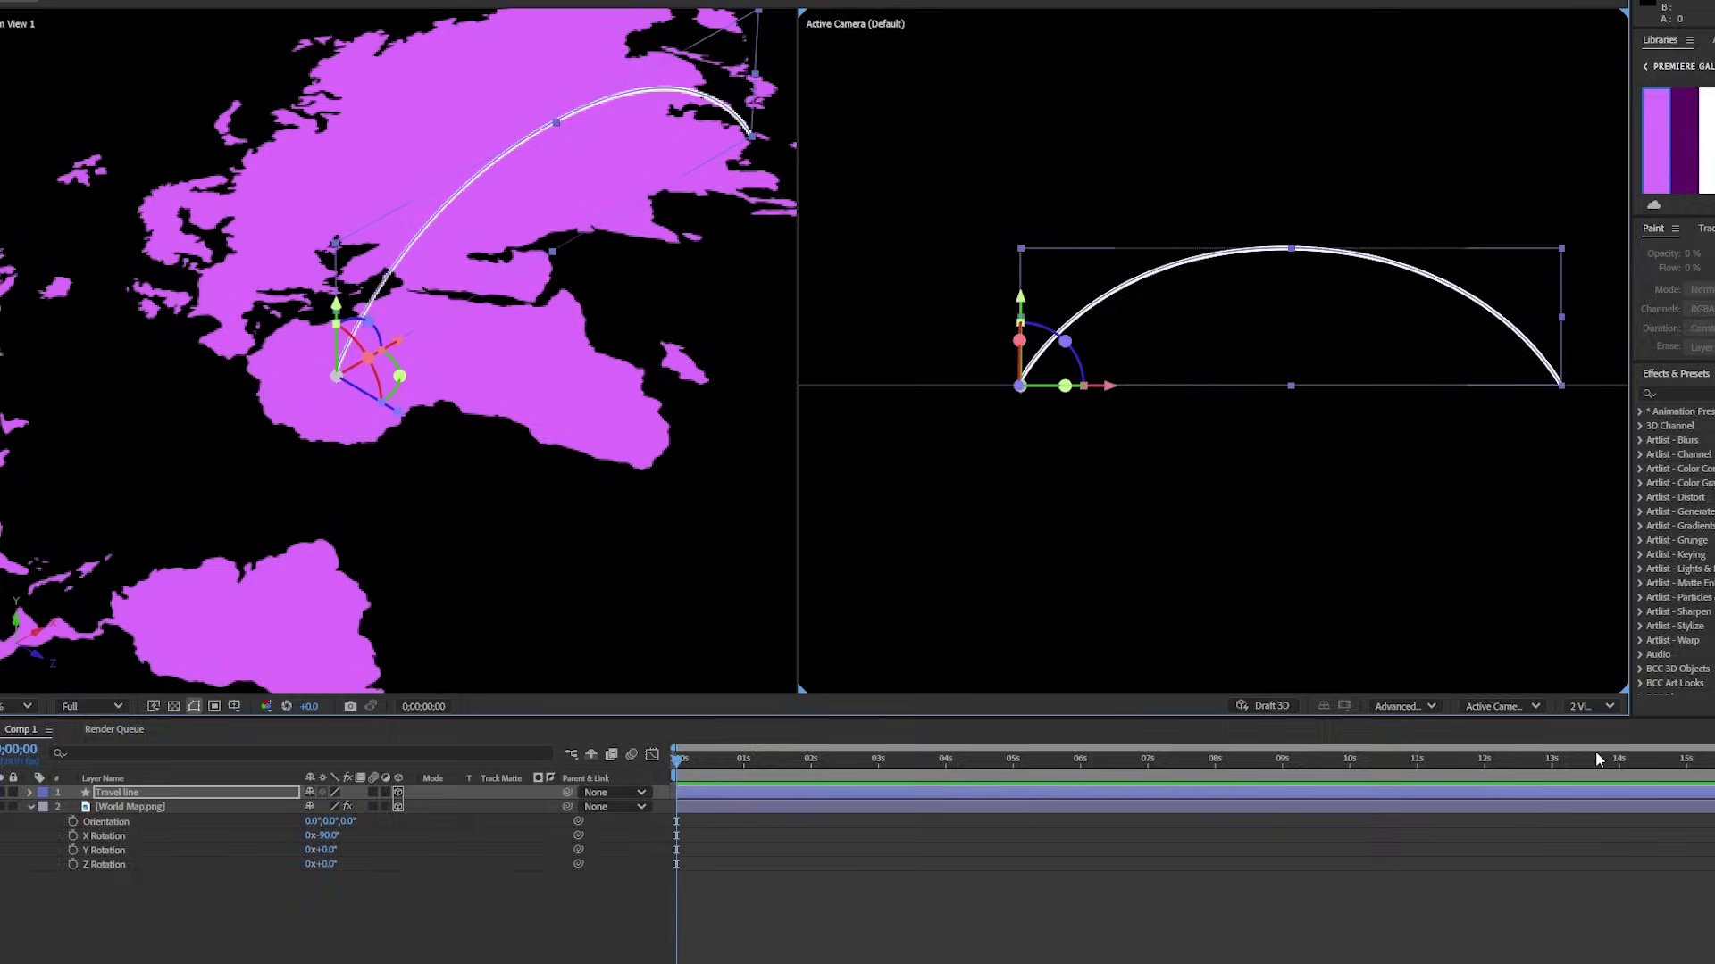
pyautogui.click(455, 401)
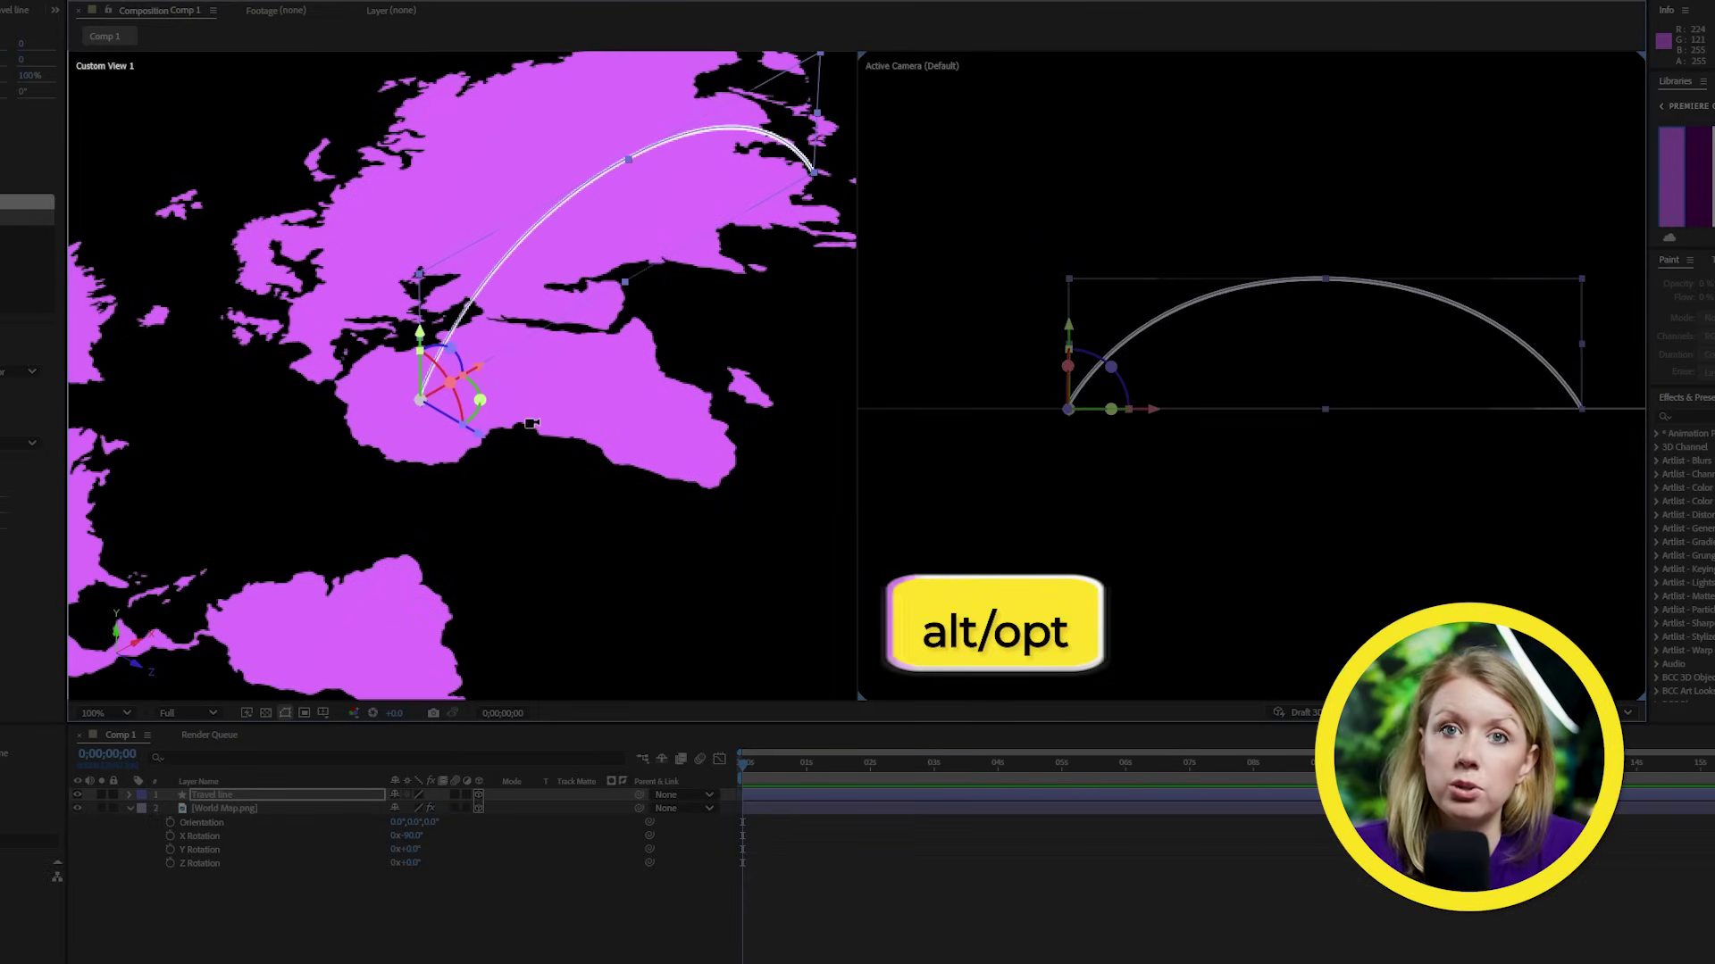
pyautogui.moveTo(532, 423); pyautogui.dragTo(502, 327)
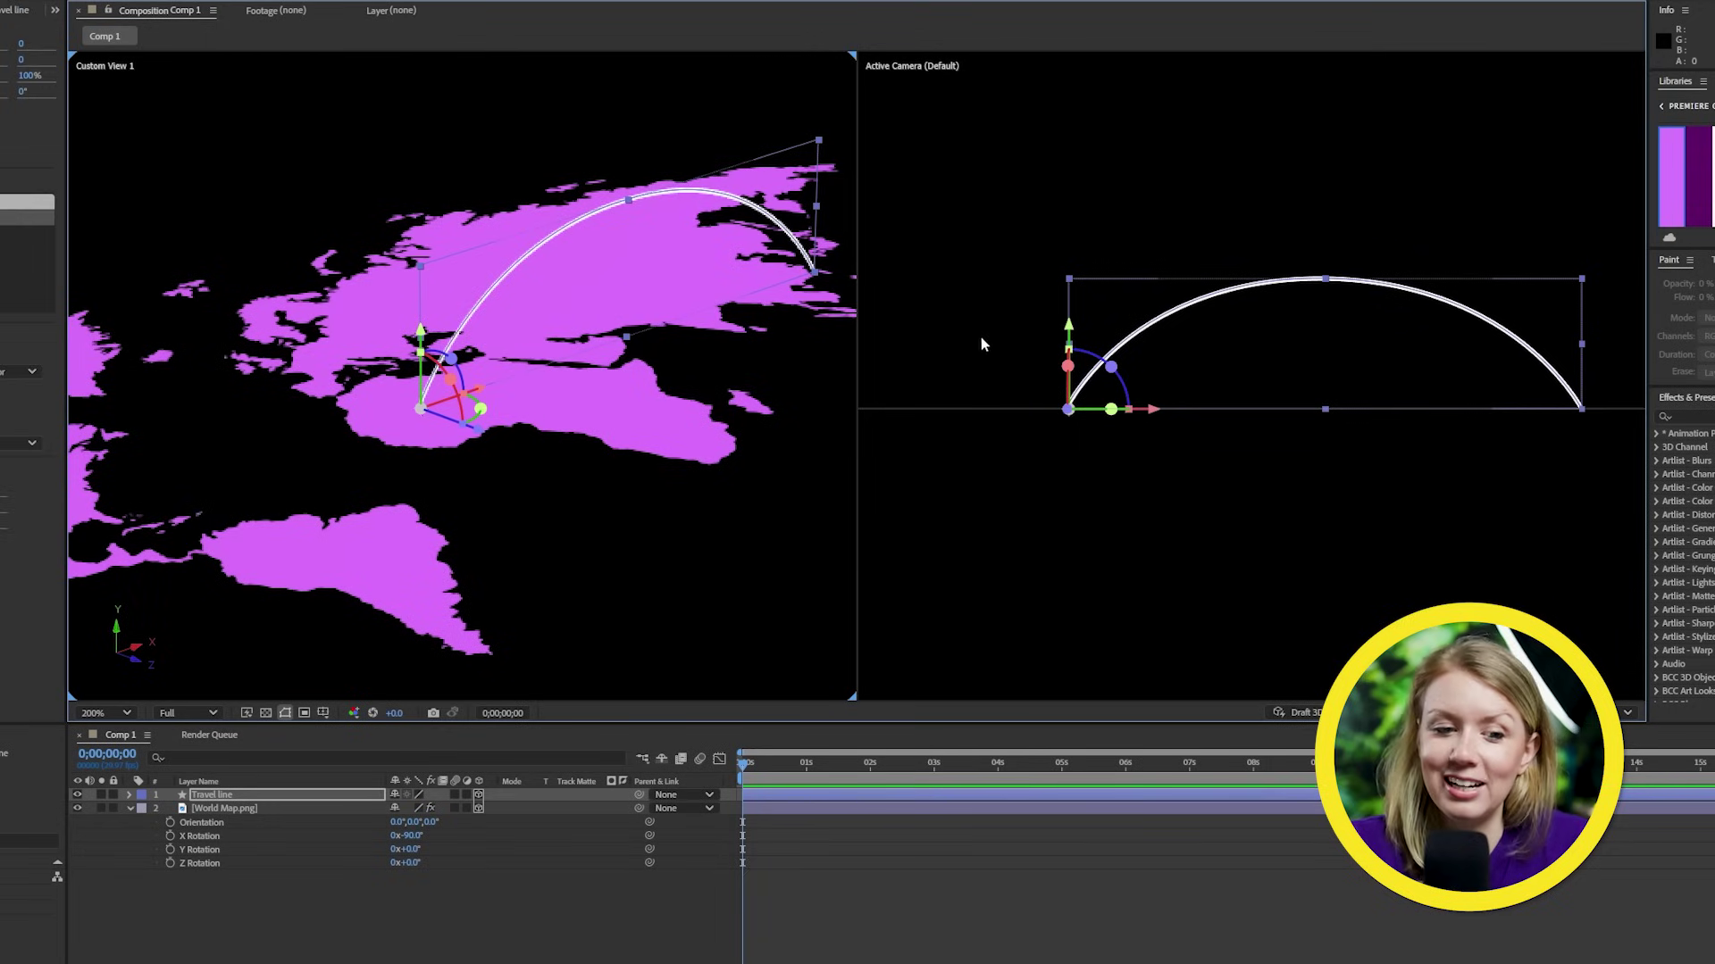
# Raise the Travel line along its Y axis so the arc stands upright on the map
pyautogui.moveTo(1070, 339); pyautogui.dragTo(1068, 469)
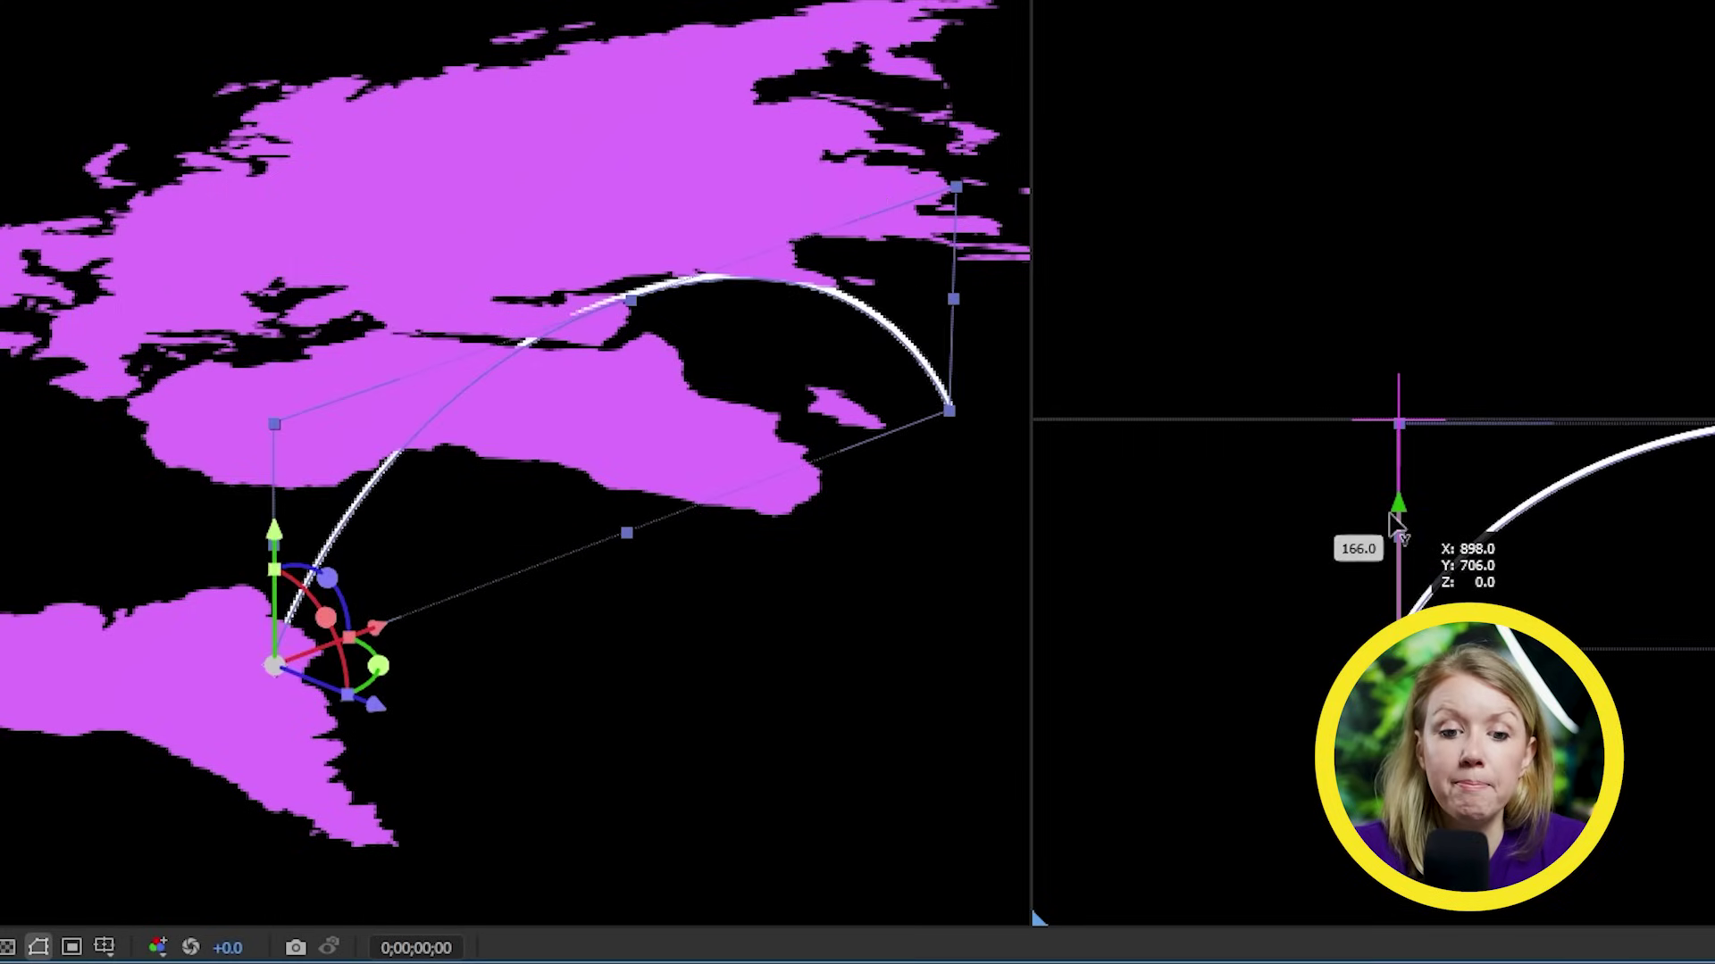
pyautogui.moveTo(1395, 522); pyautogui.dragTo(1410, 328)
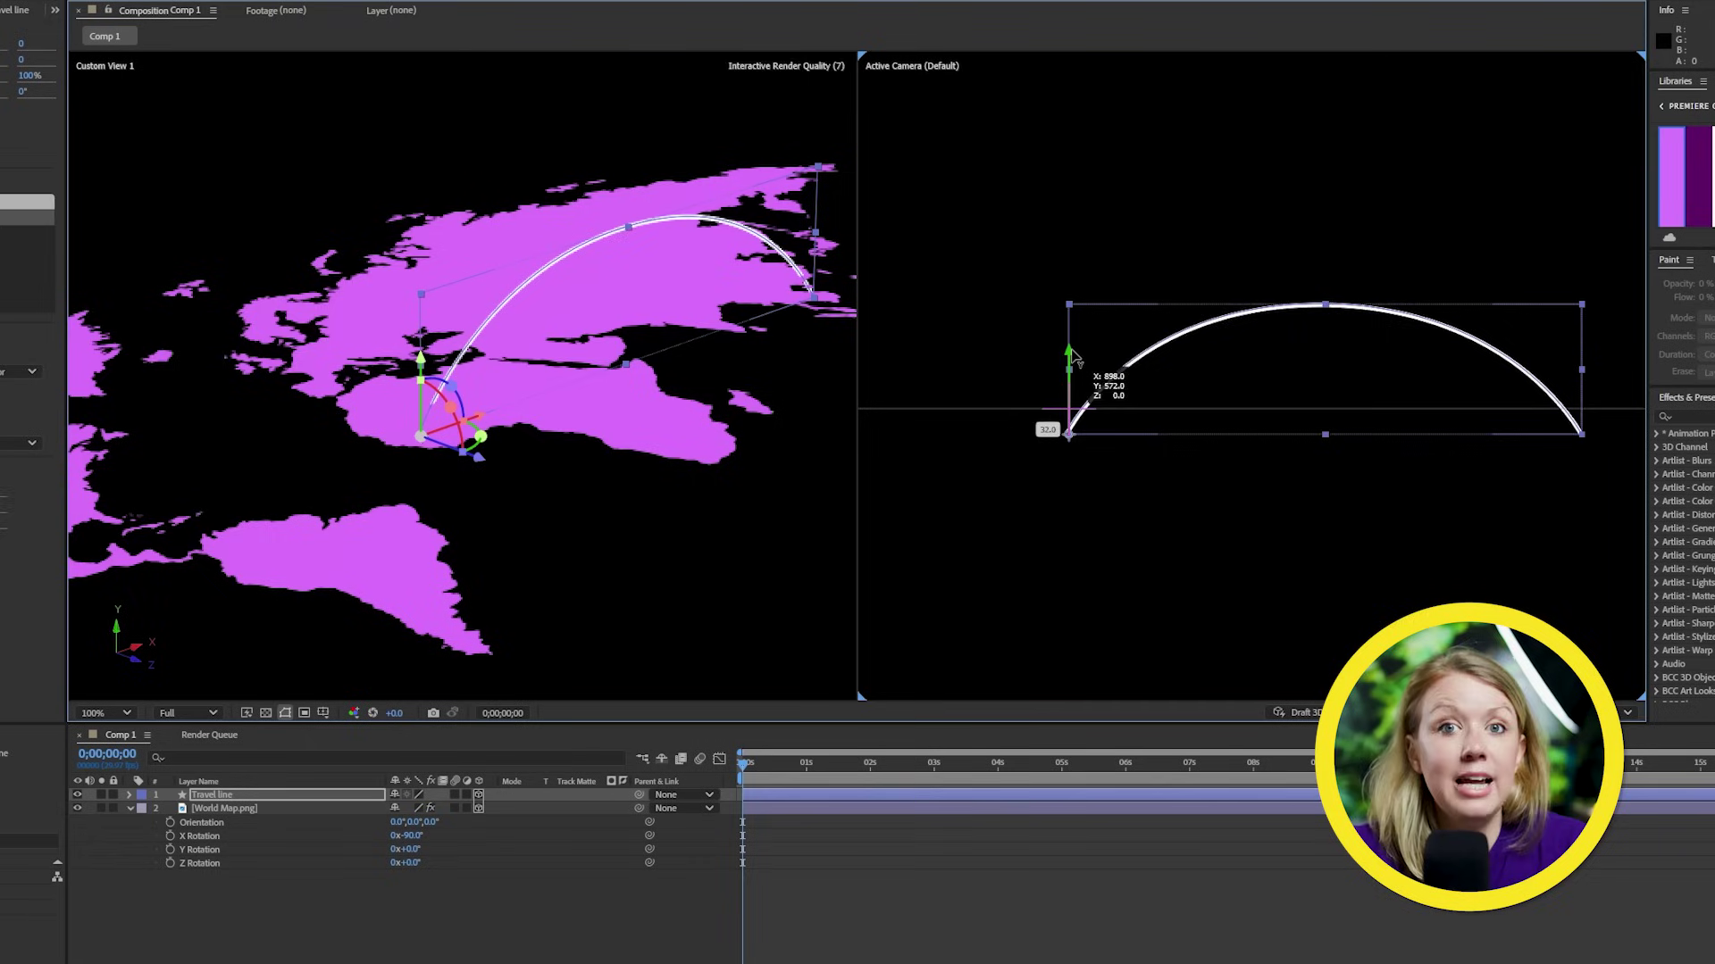
pyautogui.moveTo(1076, 357); pyautogui.dragTo(1070, 332)
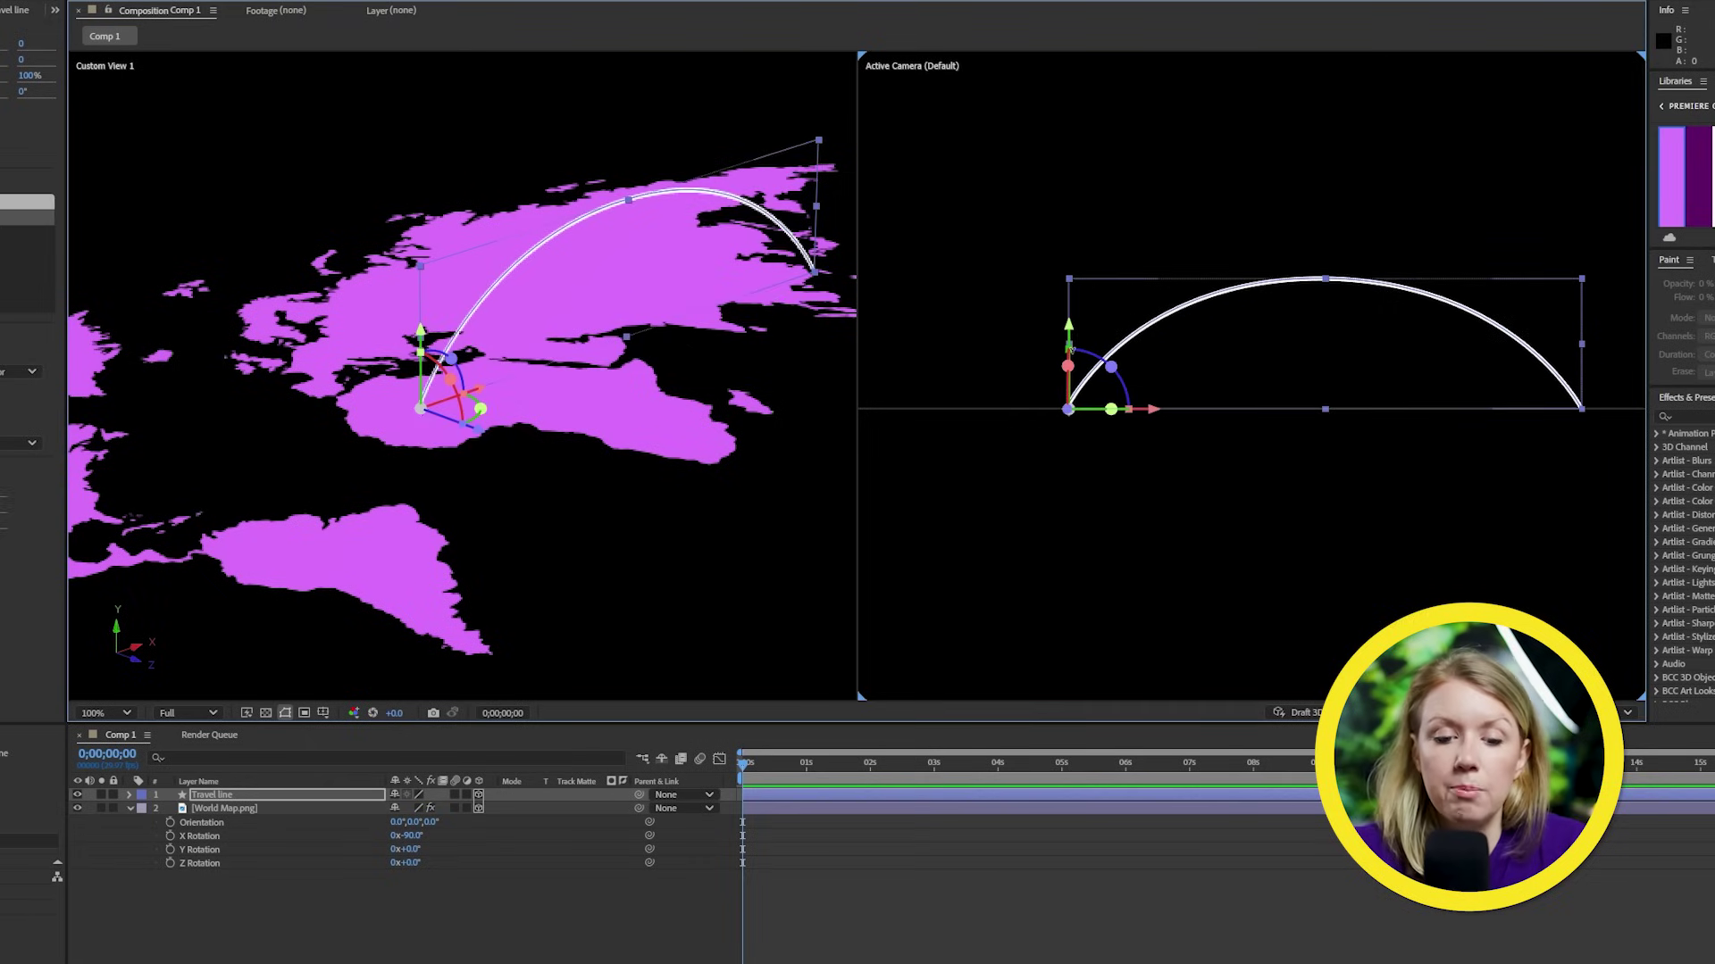
pyautogui.click(701, 442)
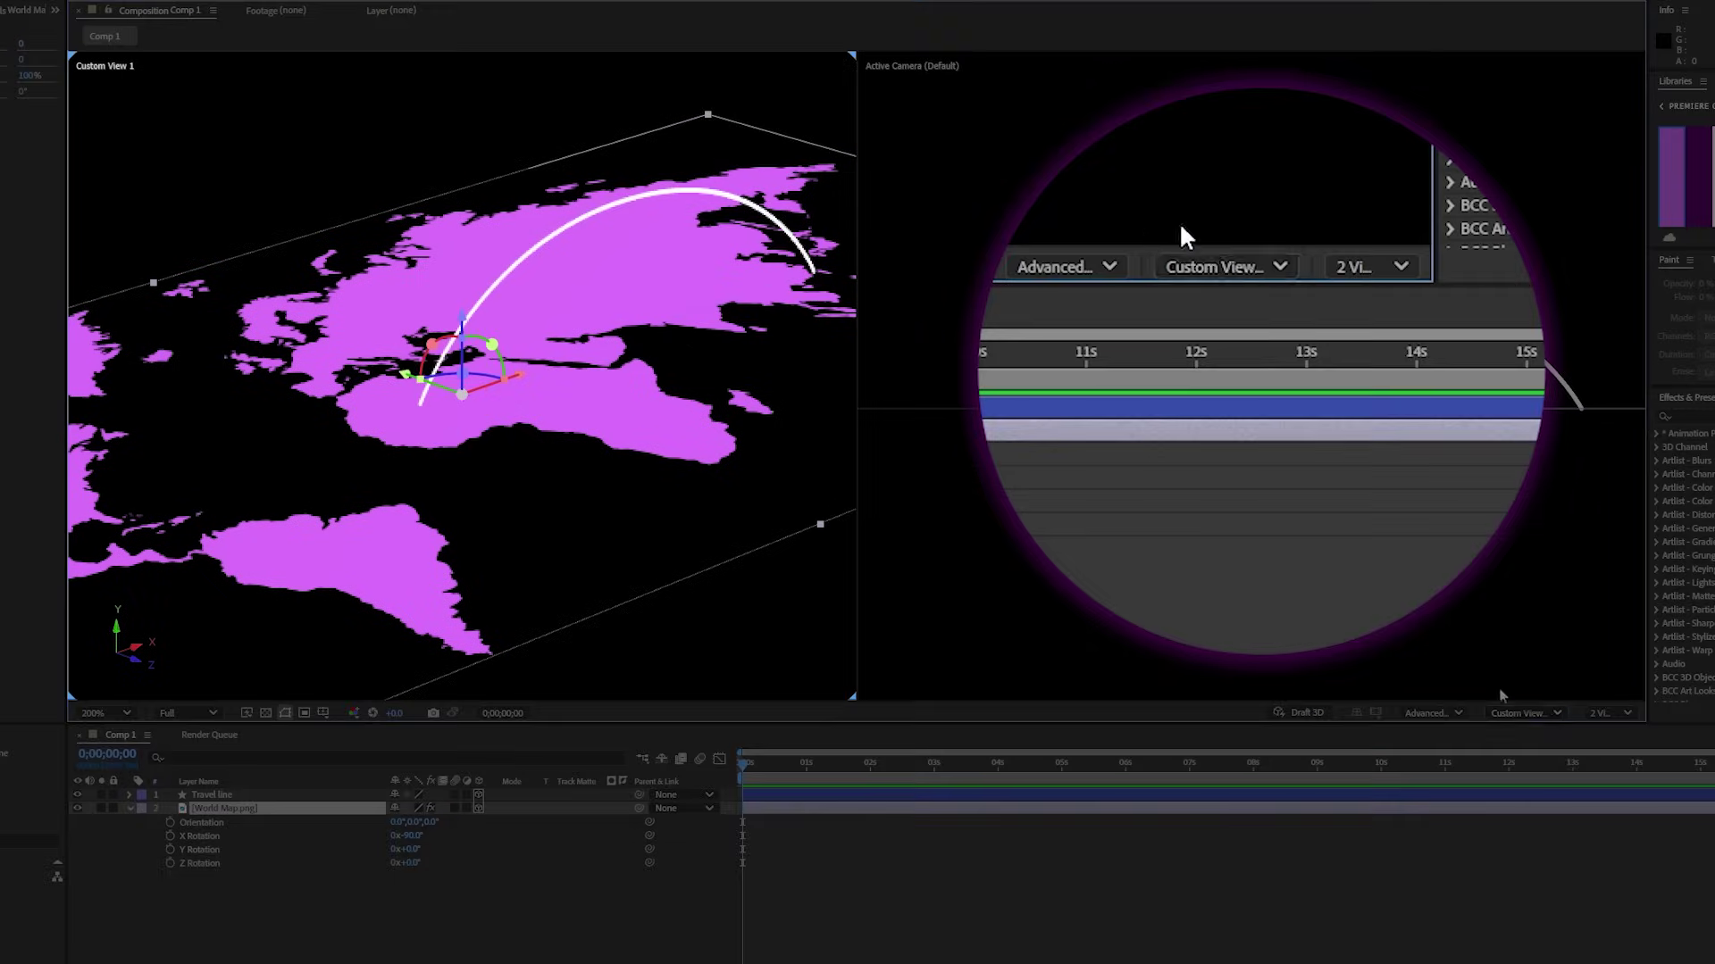
# In Top view, move the Travel line's start onto the USA, angle it toward Europe, and show Scale
pyautogui.click(1542, 715)
pyautogui.click(1512, 827)
pyautogui.click(520, 381)
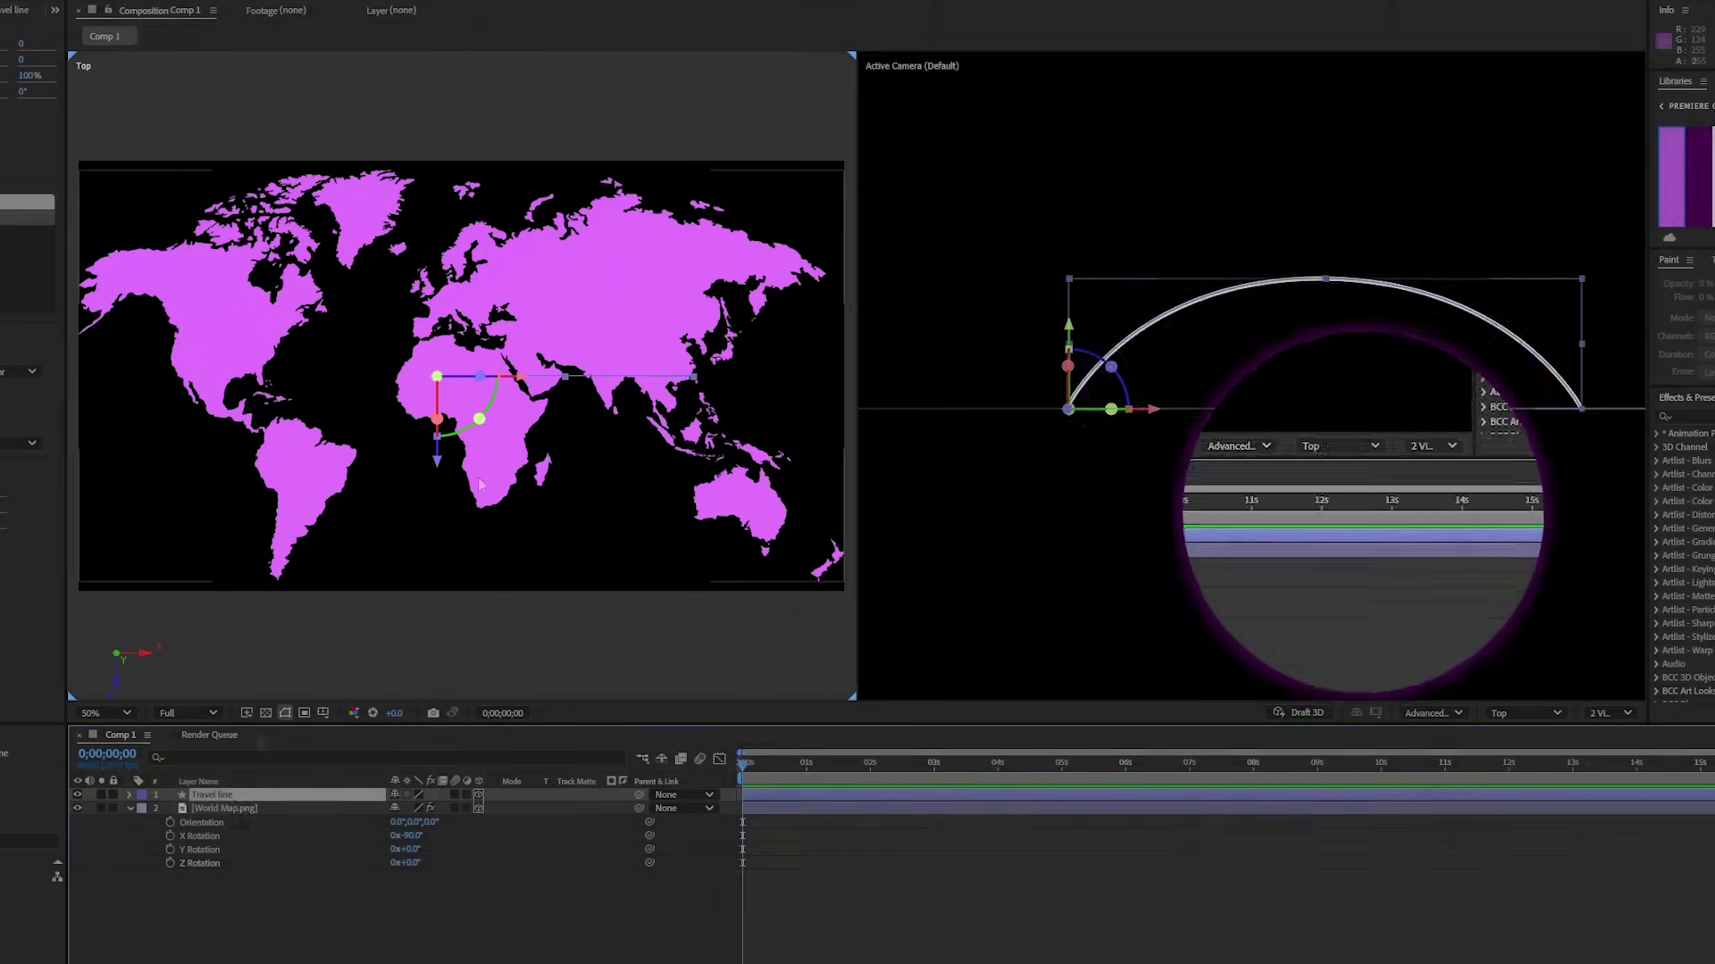
pyautogui.moveTo(520, 382); pyautogui.dragTo(312, 373)
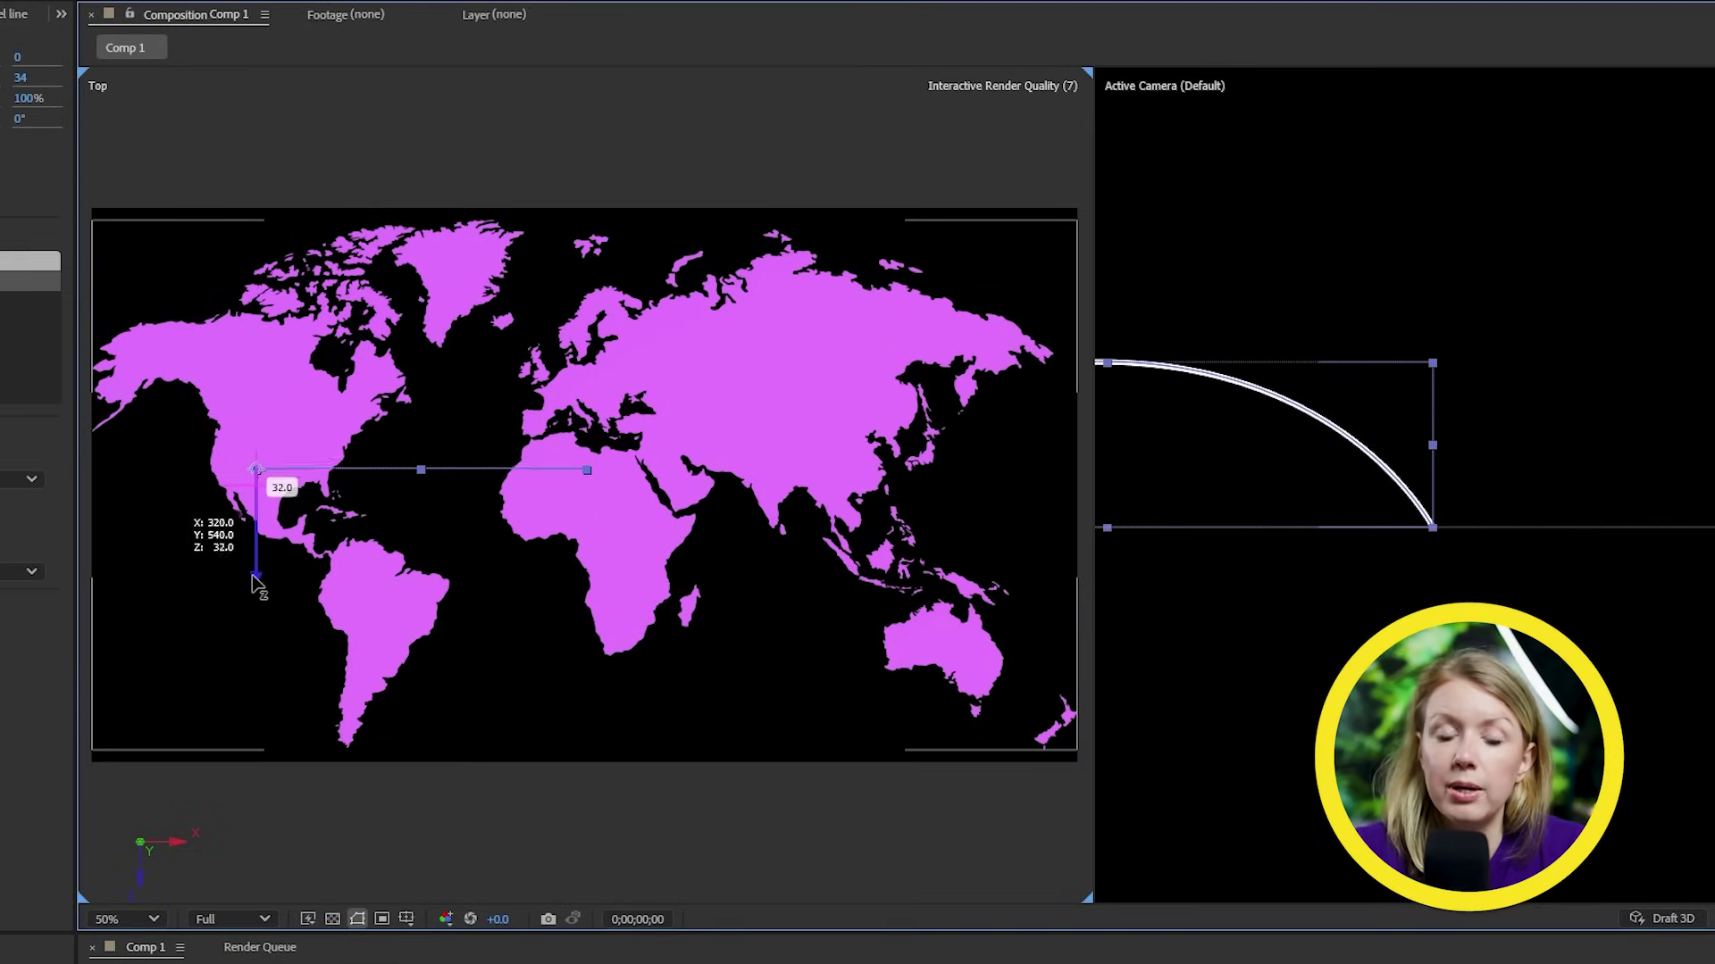
pyautogui.moveTo(256, 585); pyautogui.dragTo(256, 581)
pyautogui.moveTo(357, 495)
pyautogui.mouseDown()
pyautogui.moveTo(324, 526)
pyautogui.moveTo(335, 511)
pyautogui.mouseUp()
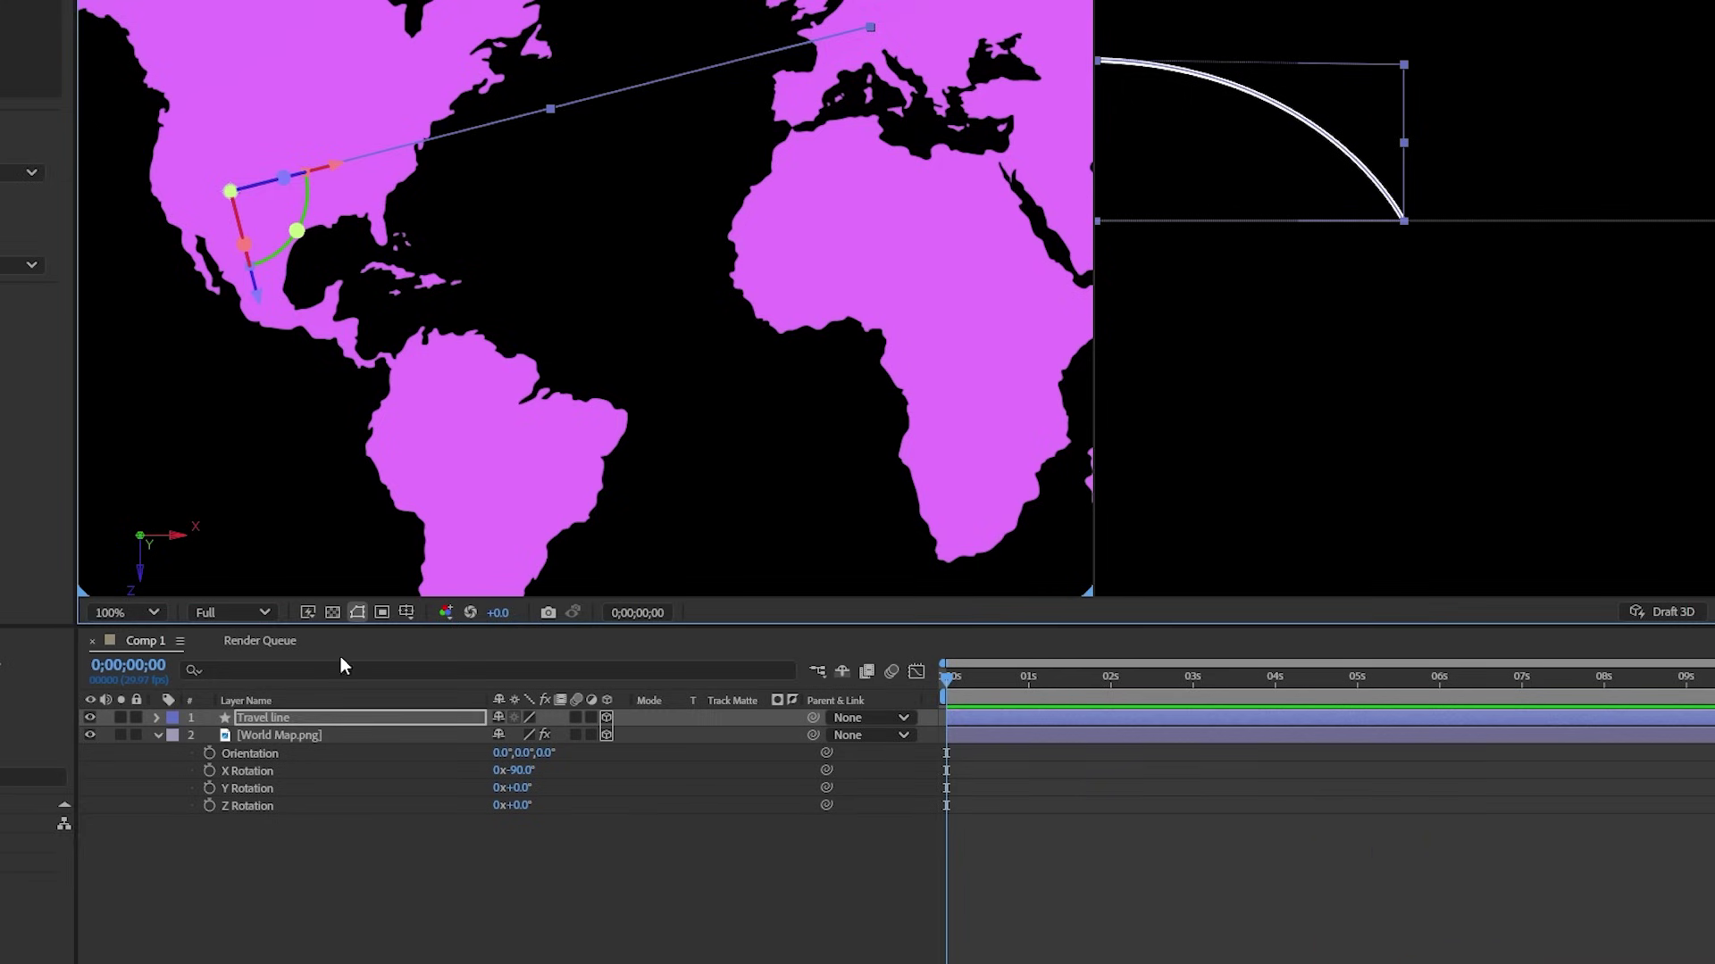
pyautogui.click(302, 718)
pyautogui.press('s')
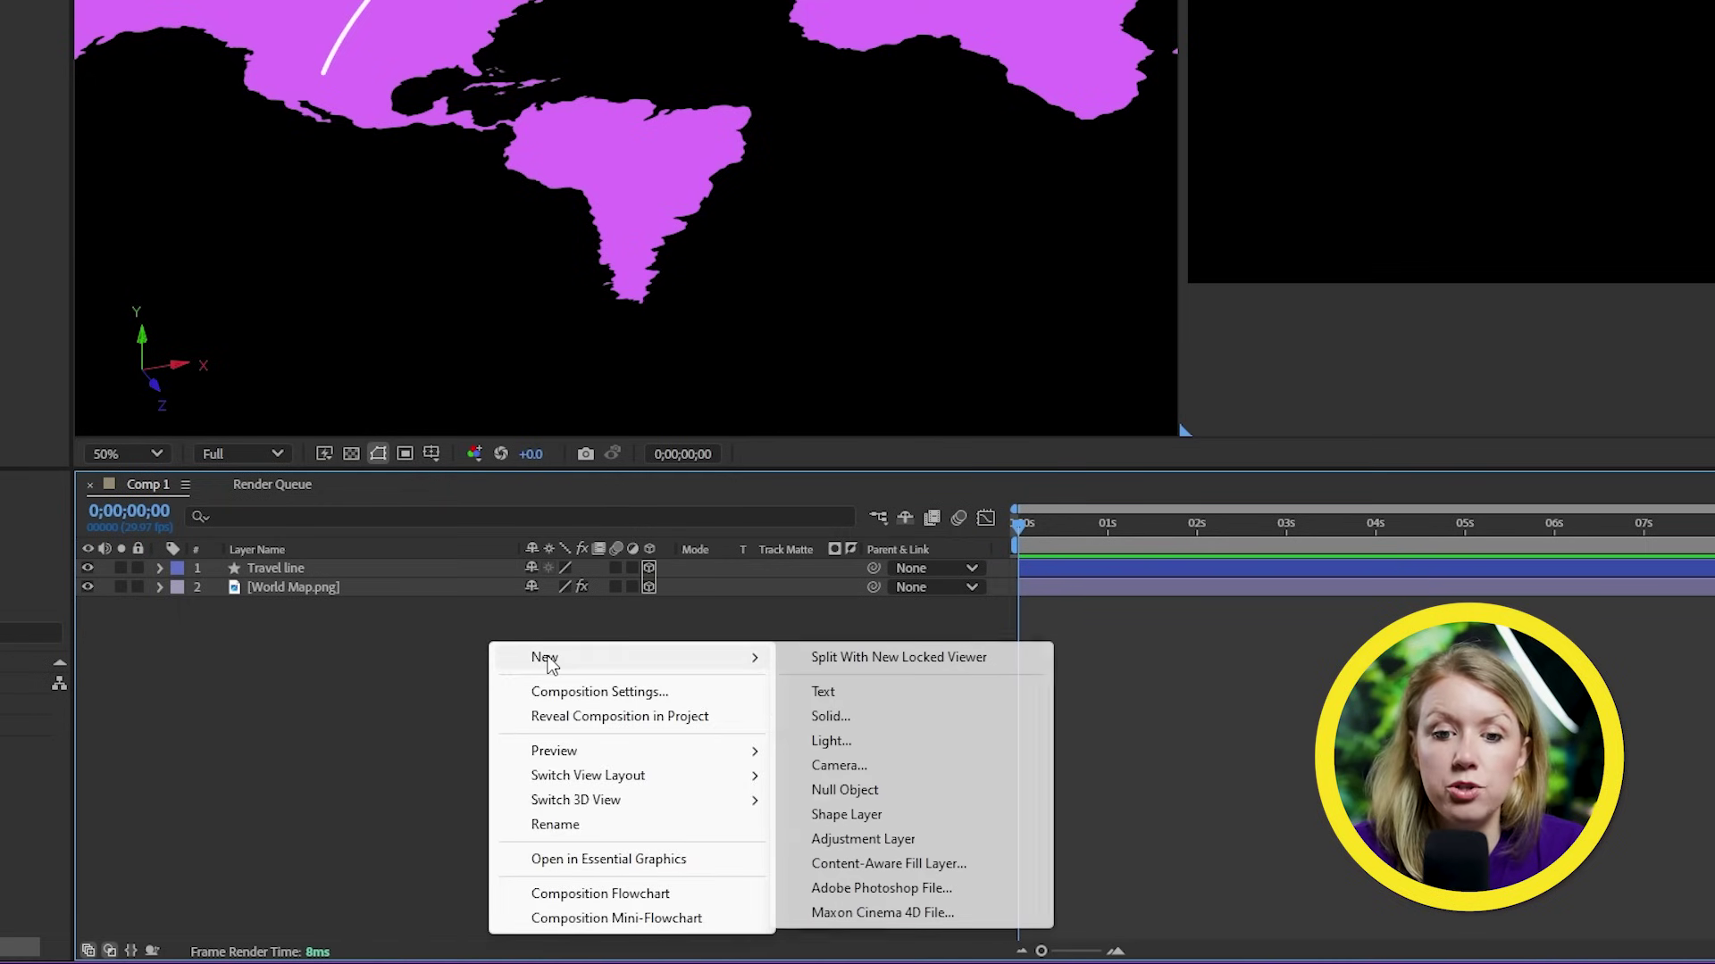
# Add Camera 1, view through it, and push it back along Z to -1280
pyautogui.click(853, 770)
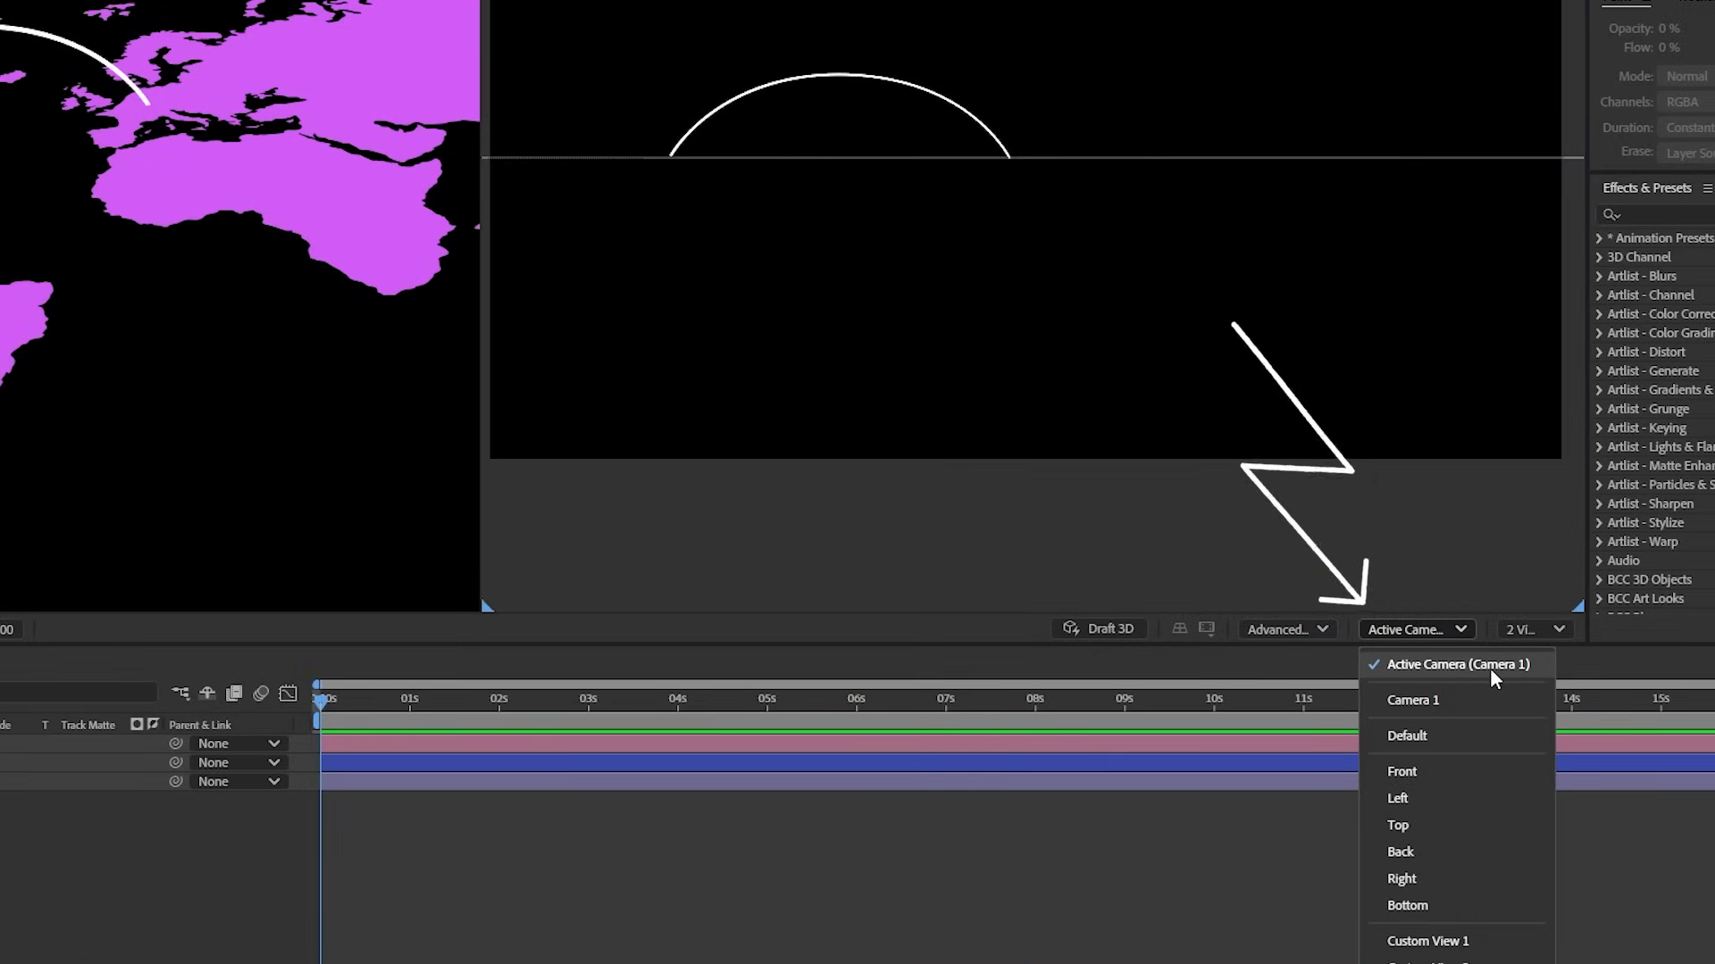
pyautogui.click(1413, 630)
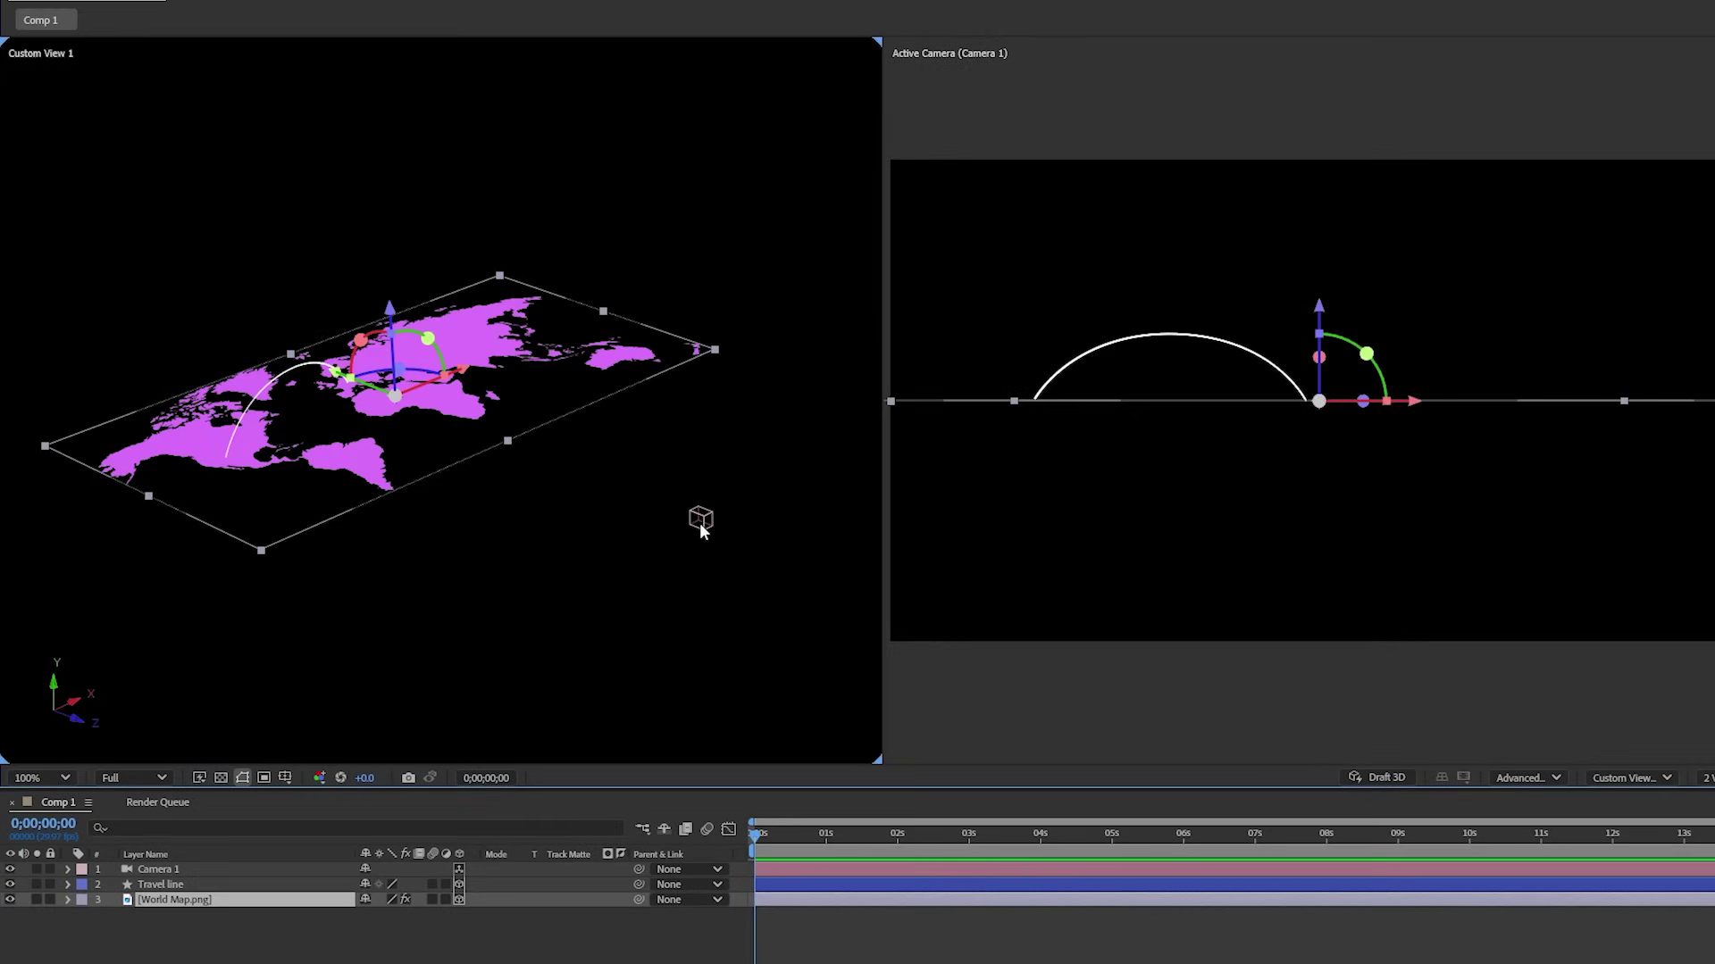
pyautogui.click(701, 525)
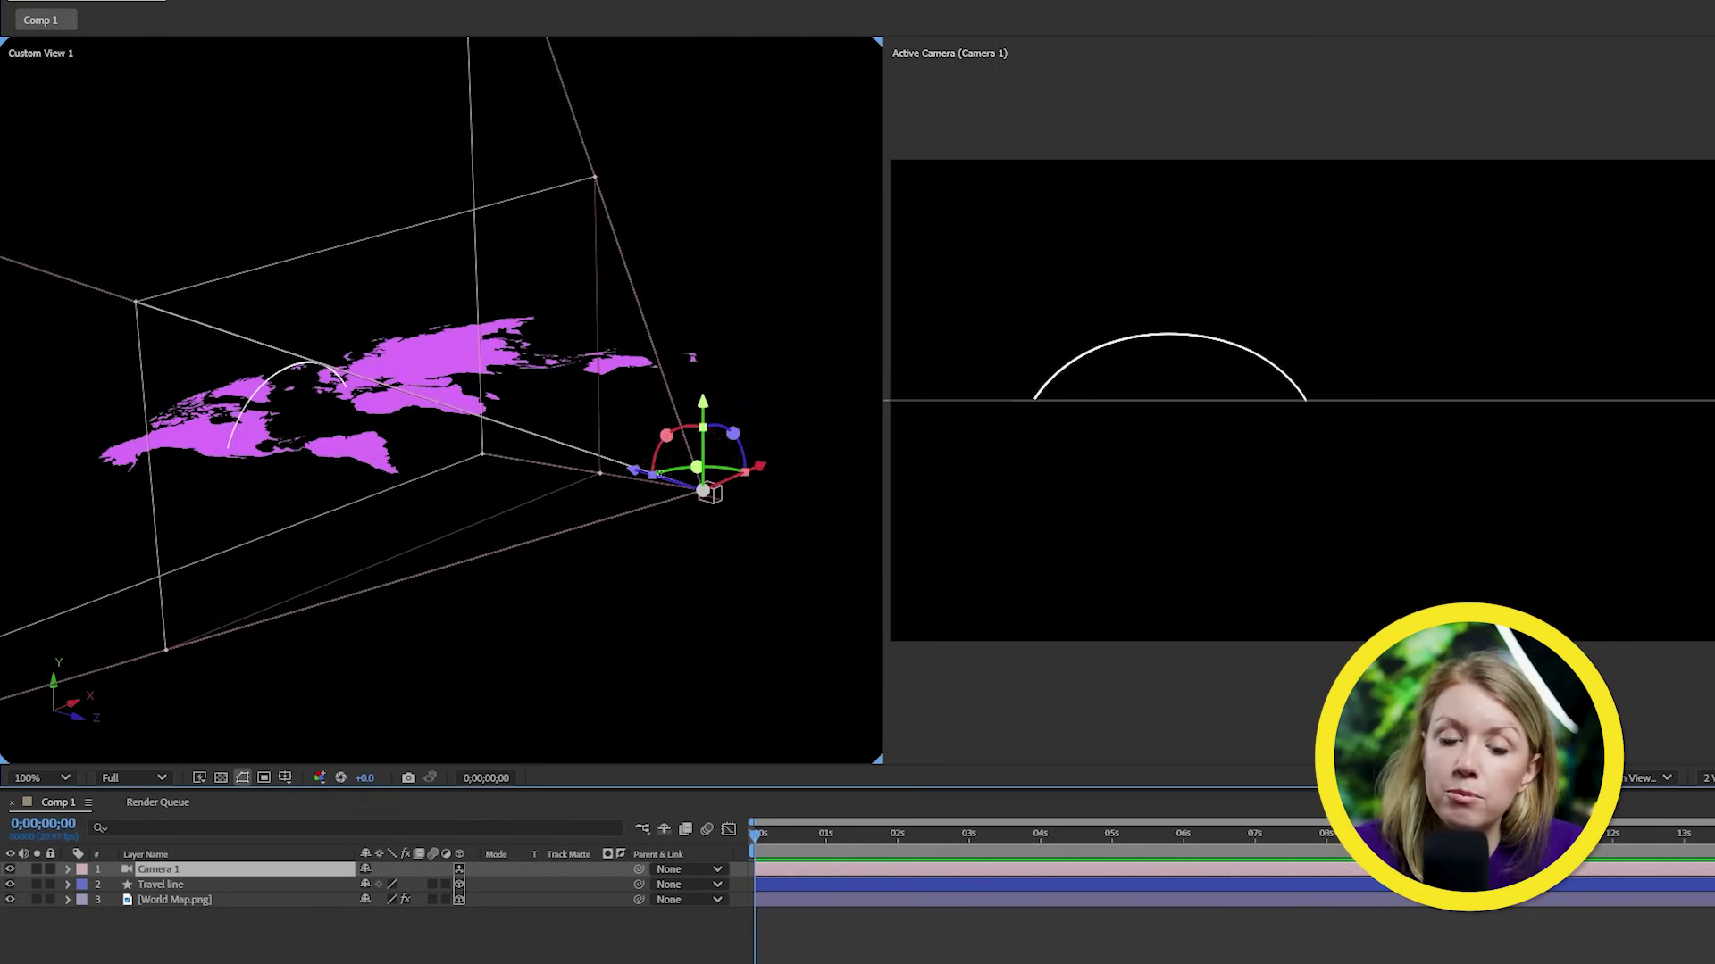
pyautogui.moveTo(634, 472); pyautogui.dragTo(608, 534)
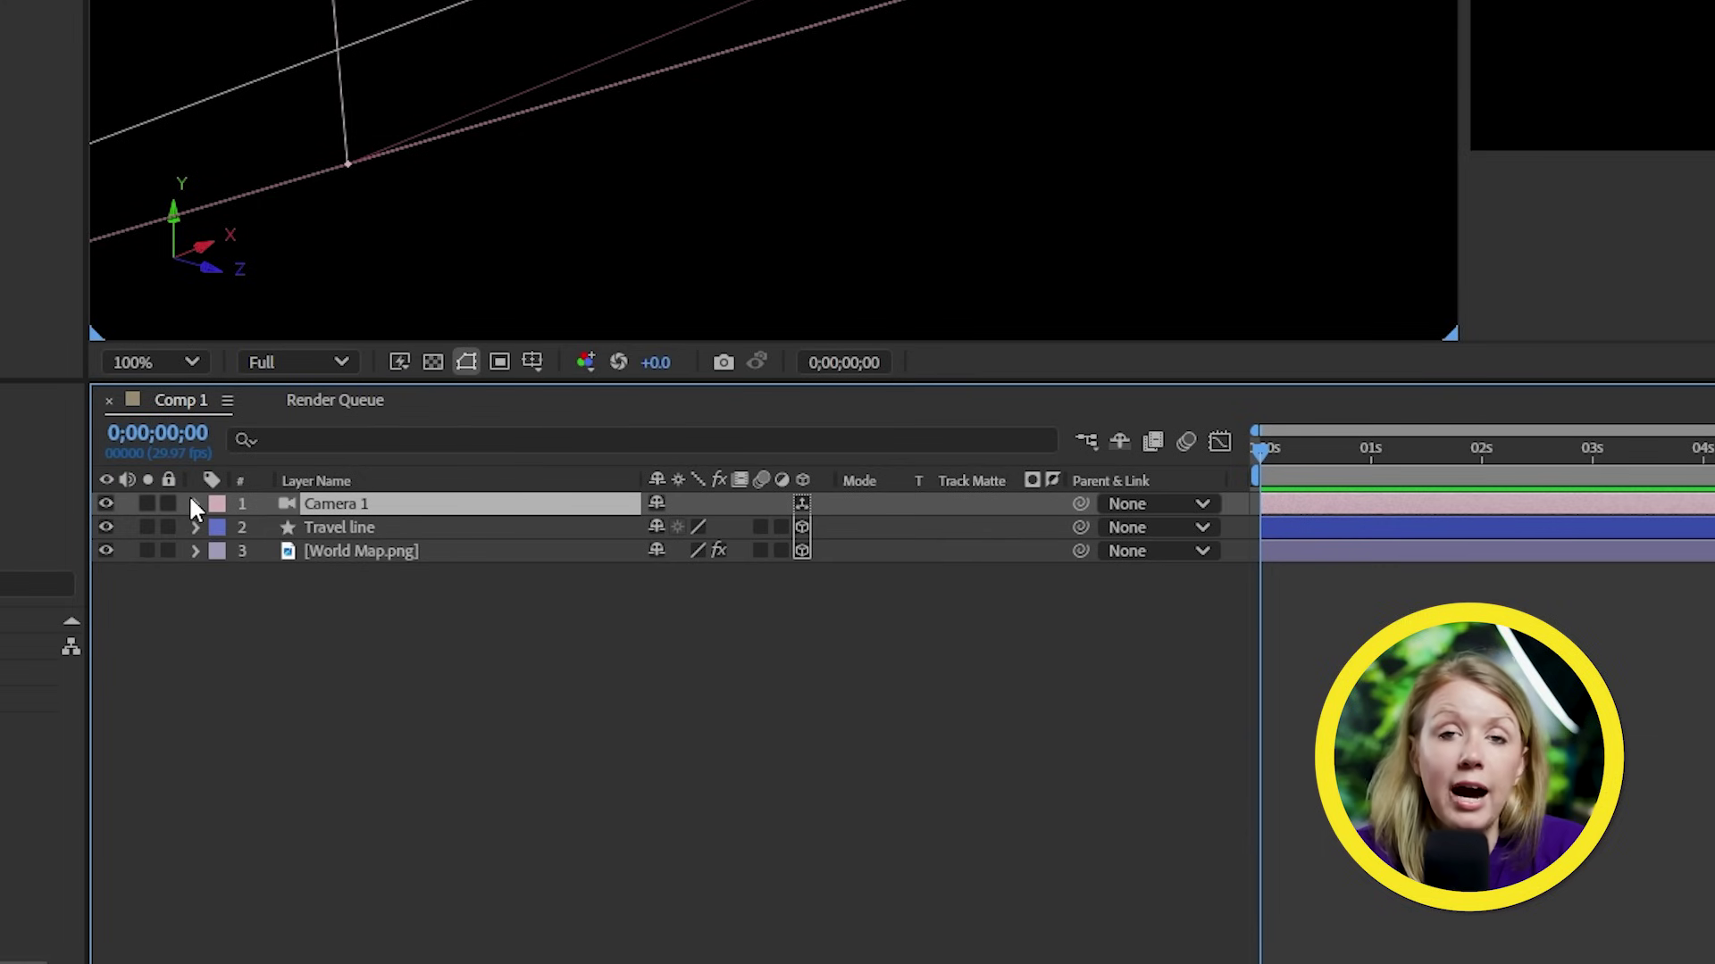
# Expand Camera 1's Transform, undo accidental keyframes on it, and collapse the layer
pyautogui.click(193, 504)
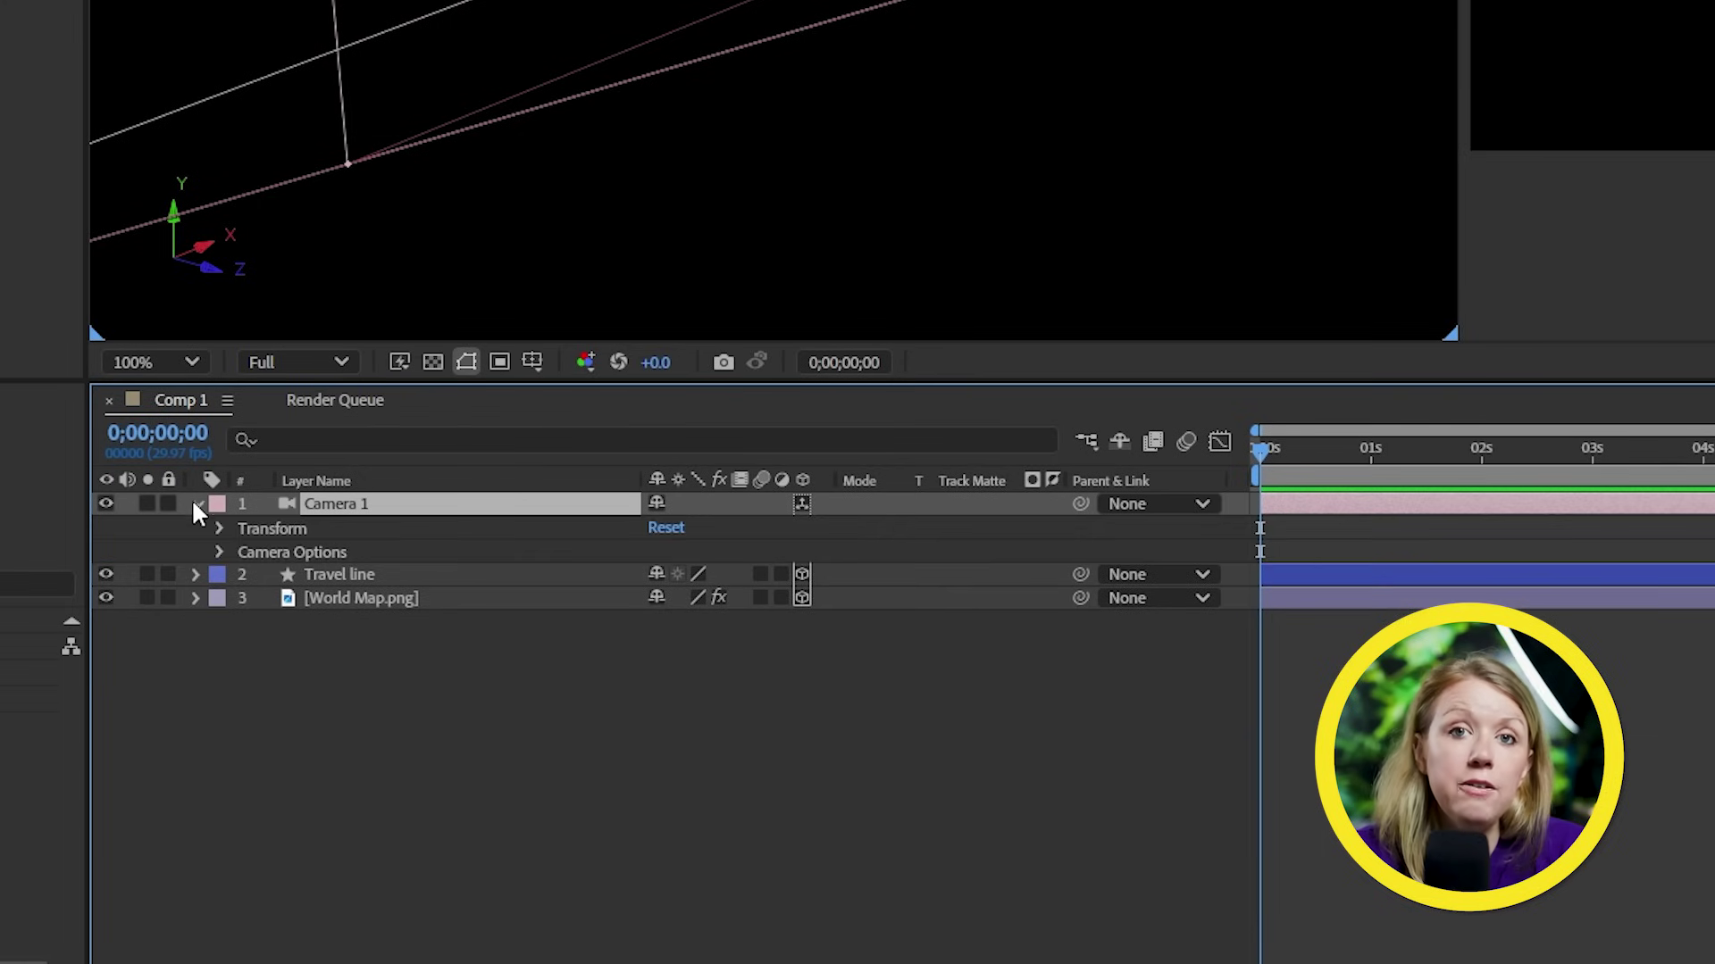
pyautogui.click(220, 529)
pyautogui.moveTo(268, 550); pyautogui.dragTo(271, 641)
pyautogui.hotkey('ctrl', 'z')
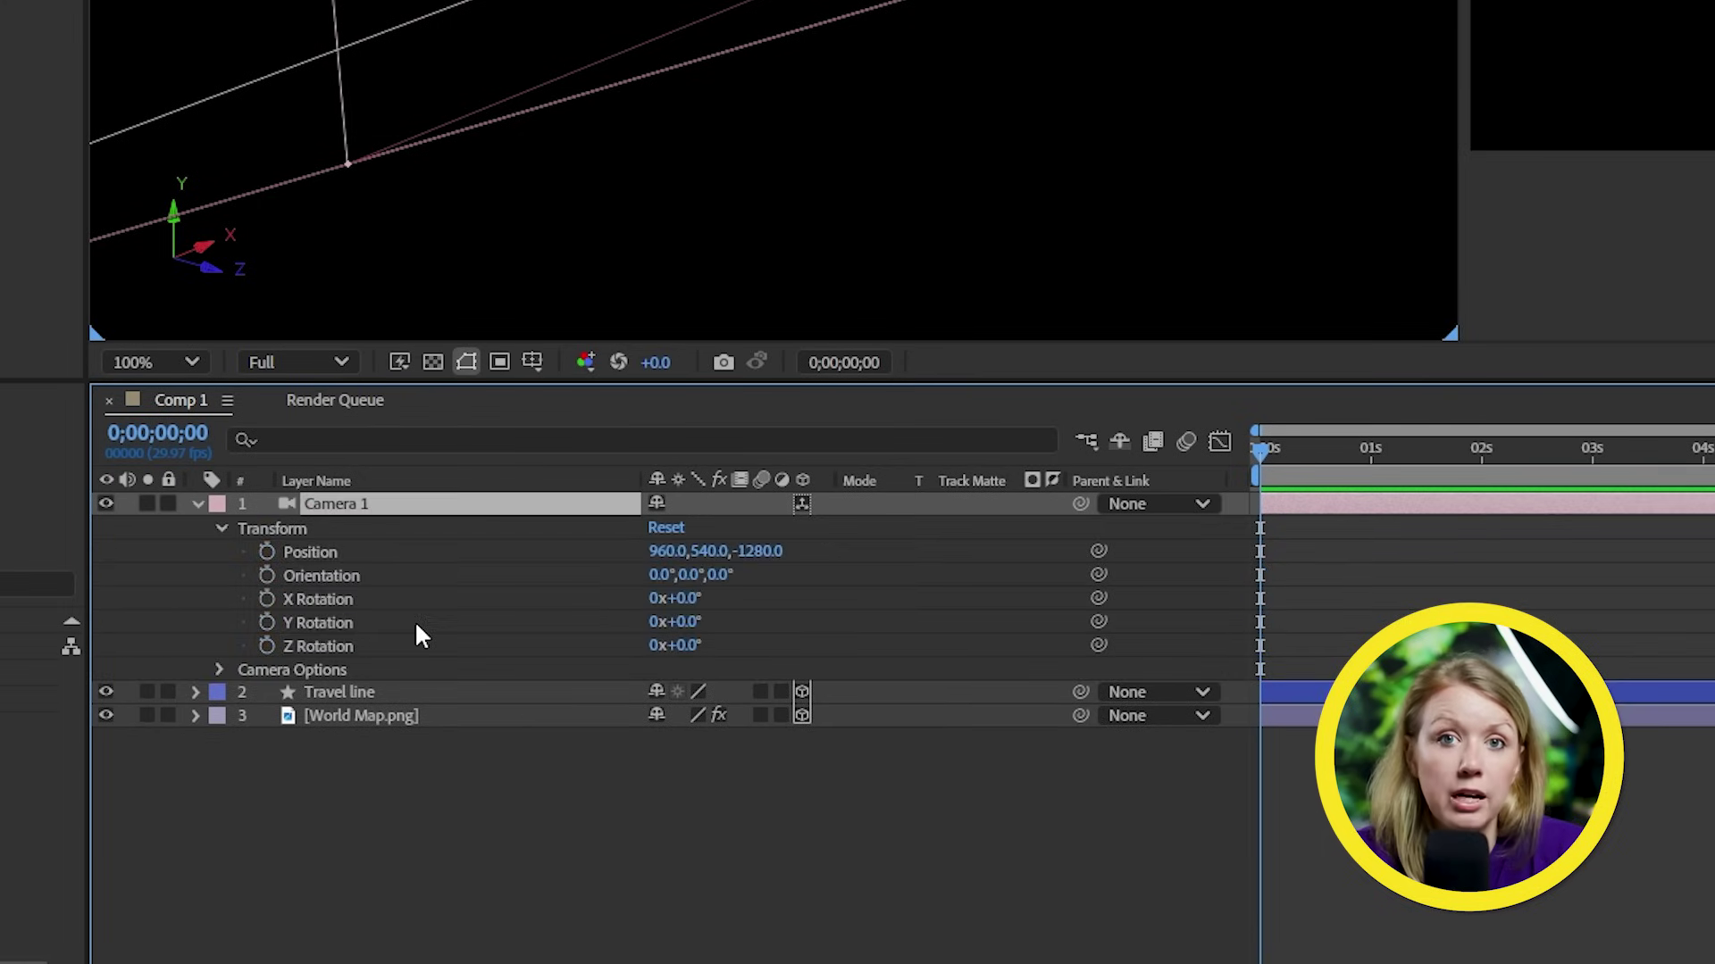
pyautogui.click(197, 504)
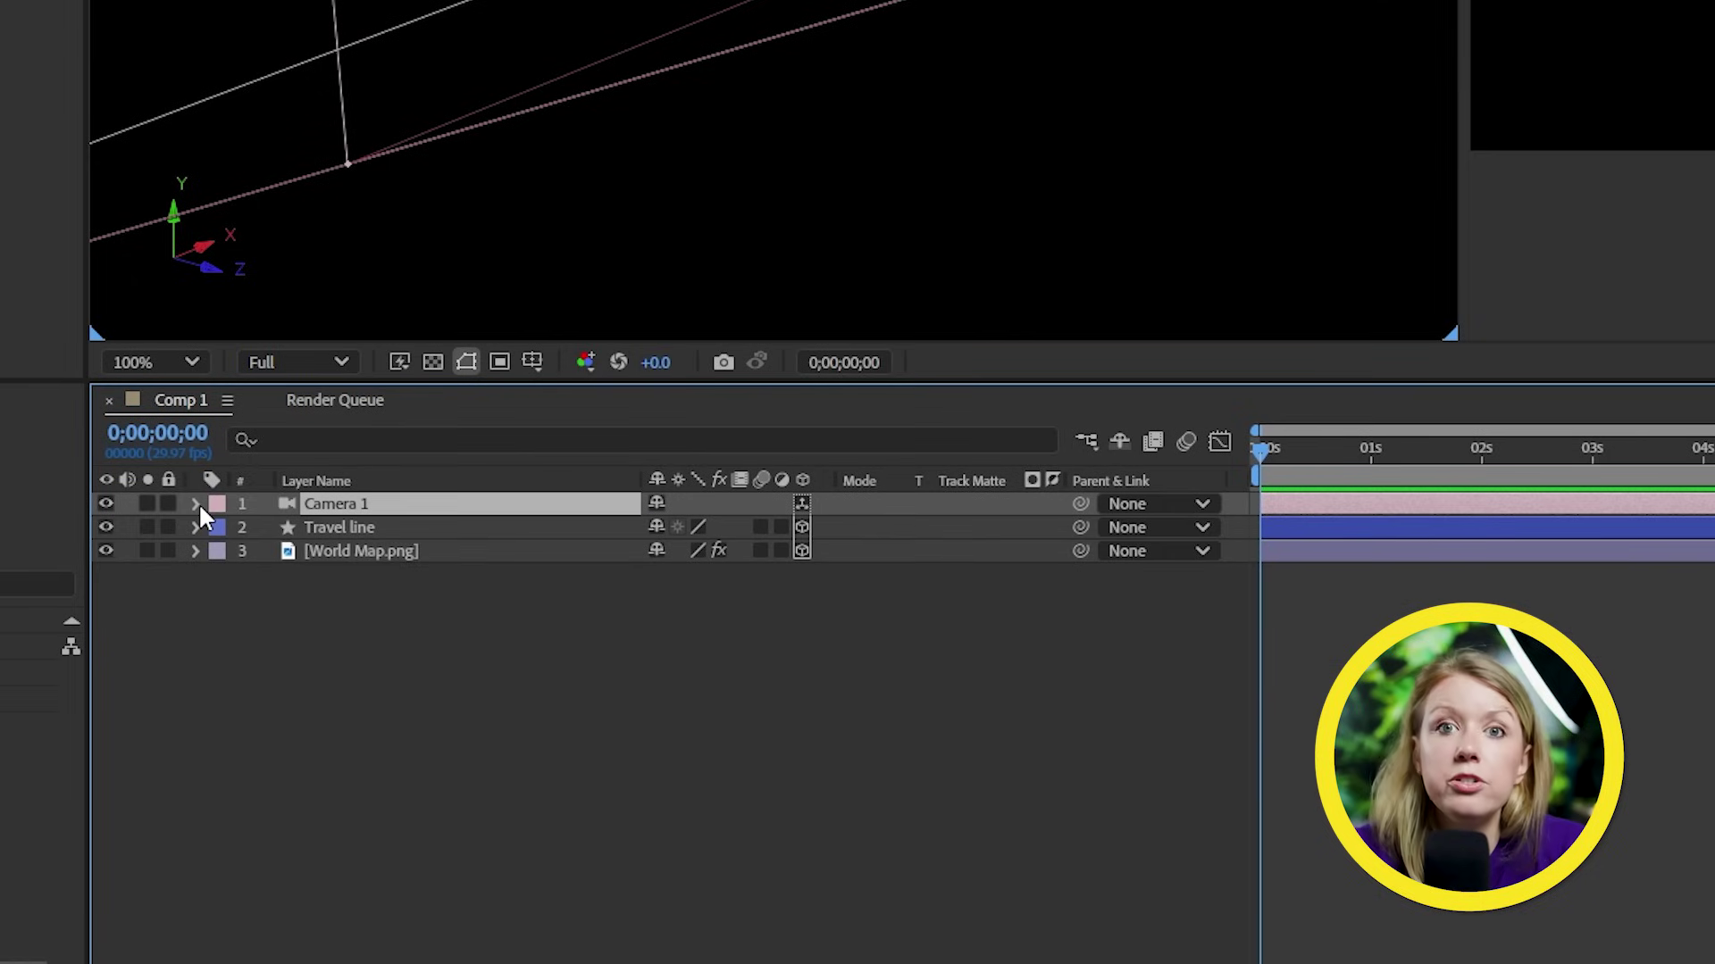
# Add a null object layer, Null 13, and make it 3D
pyautogui.rightClick(379, 625)
pyautogui.moveTo(536, 646)
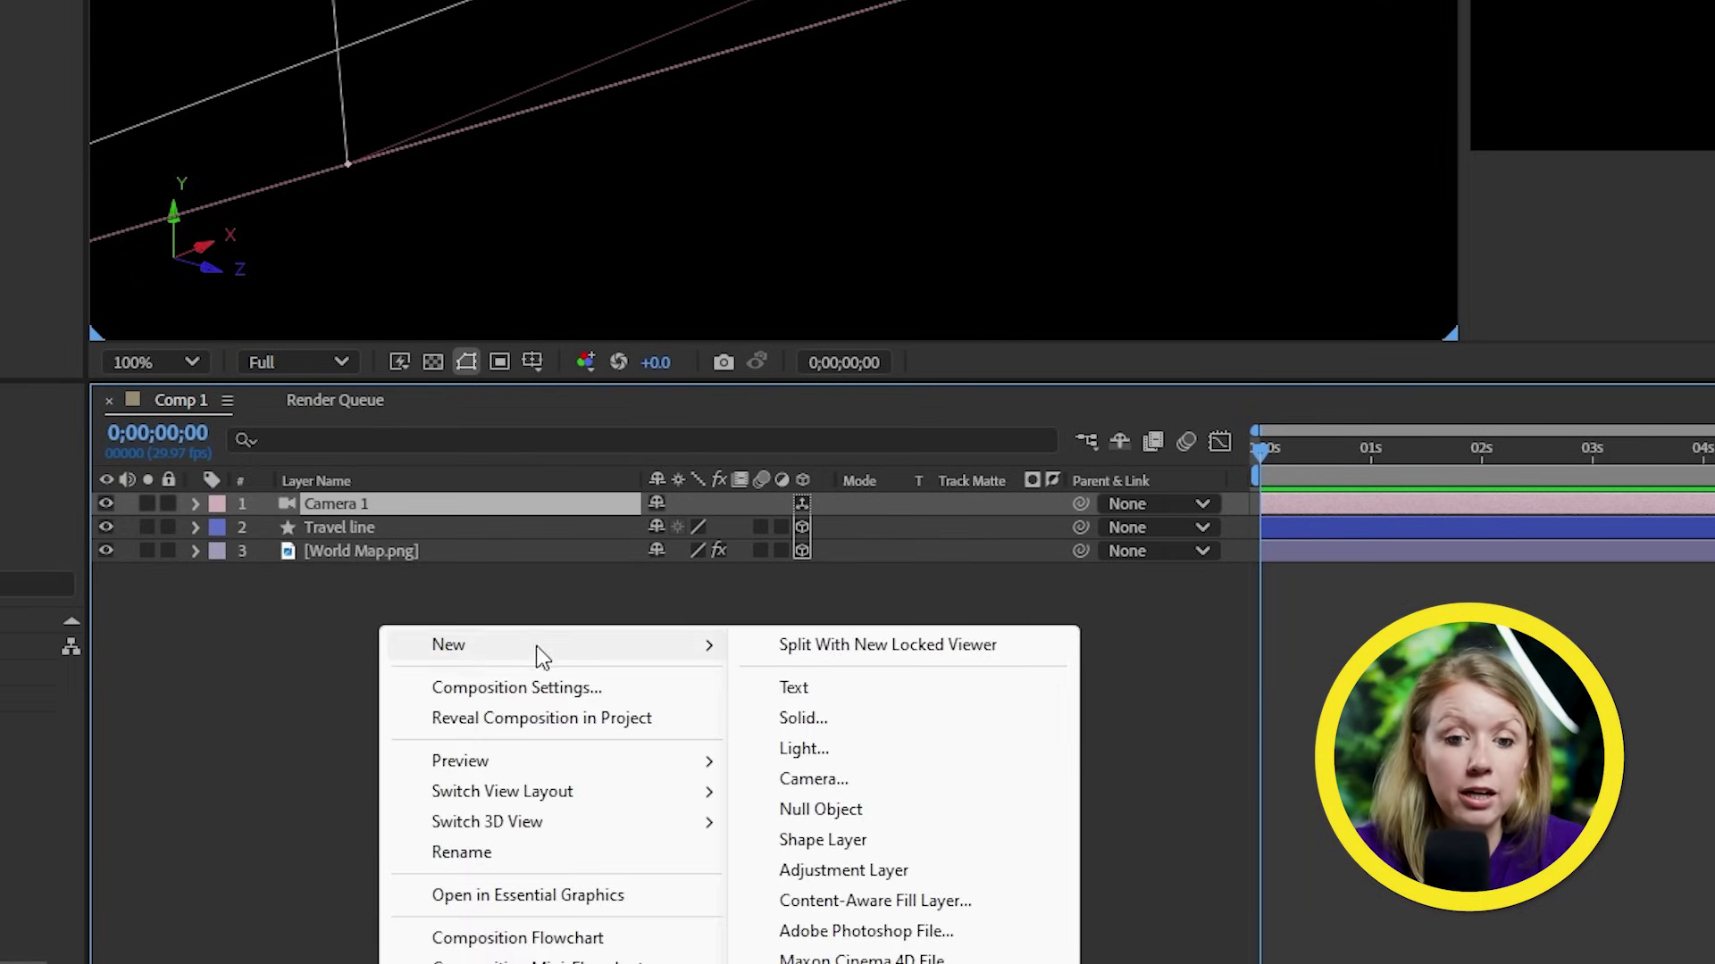
pyautogui.click(829, 810)
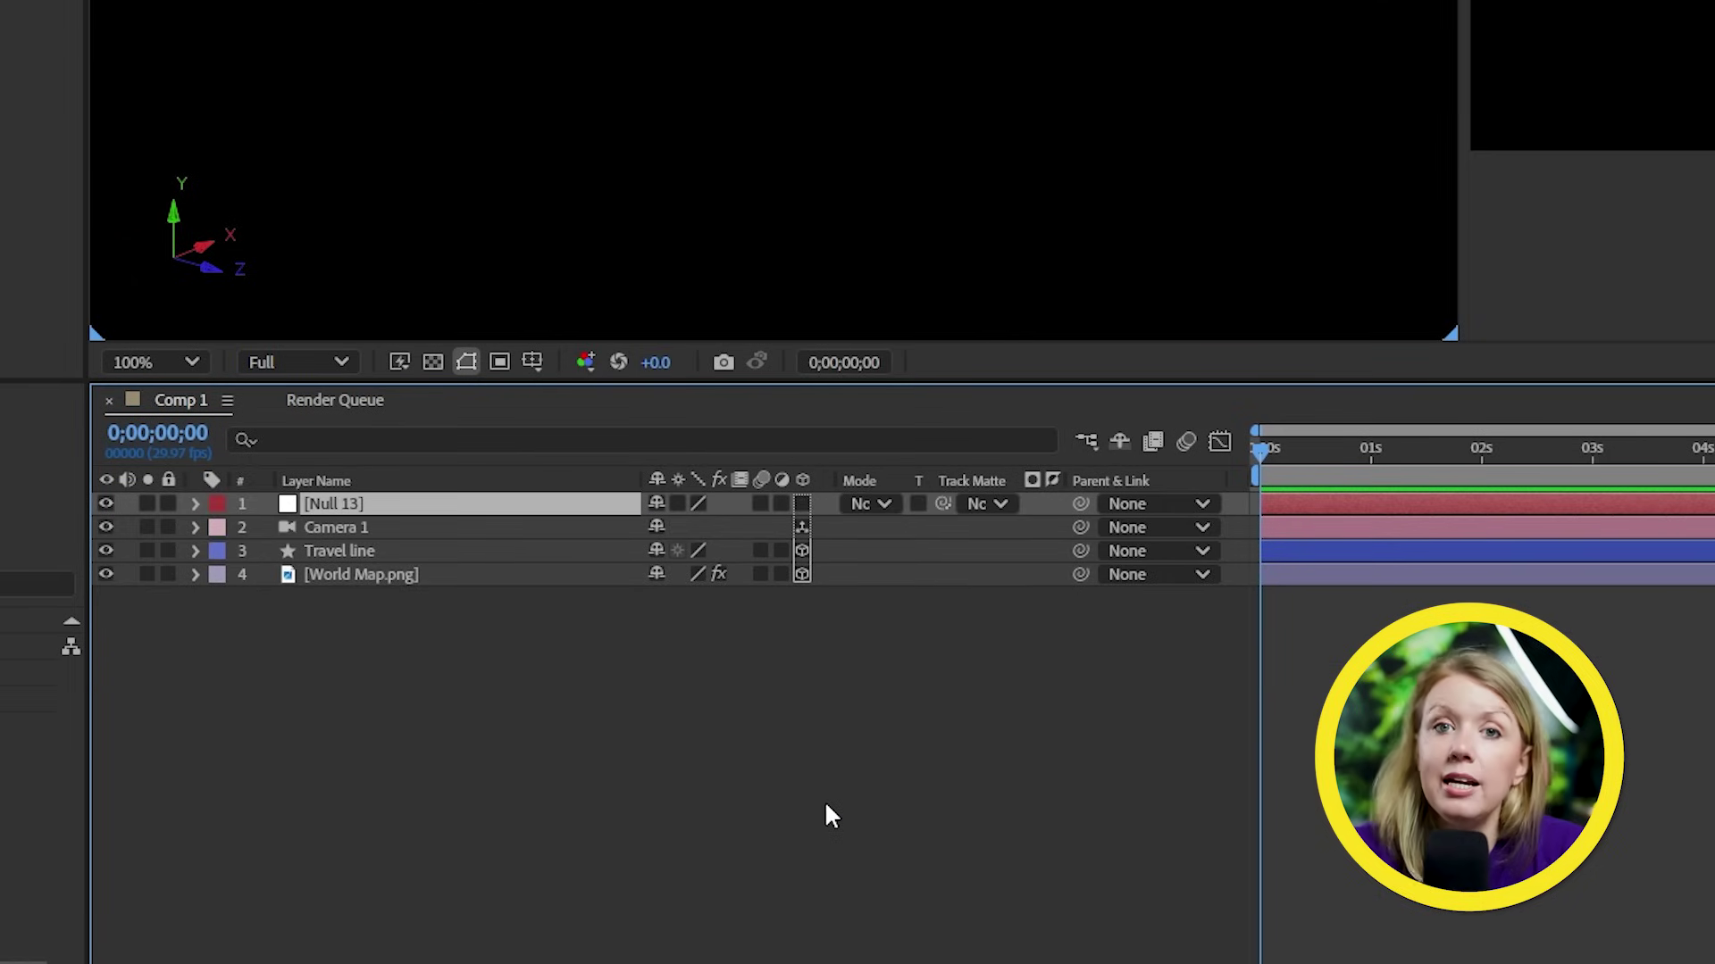
pyautogui.click(801, 503)
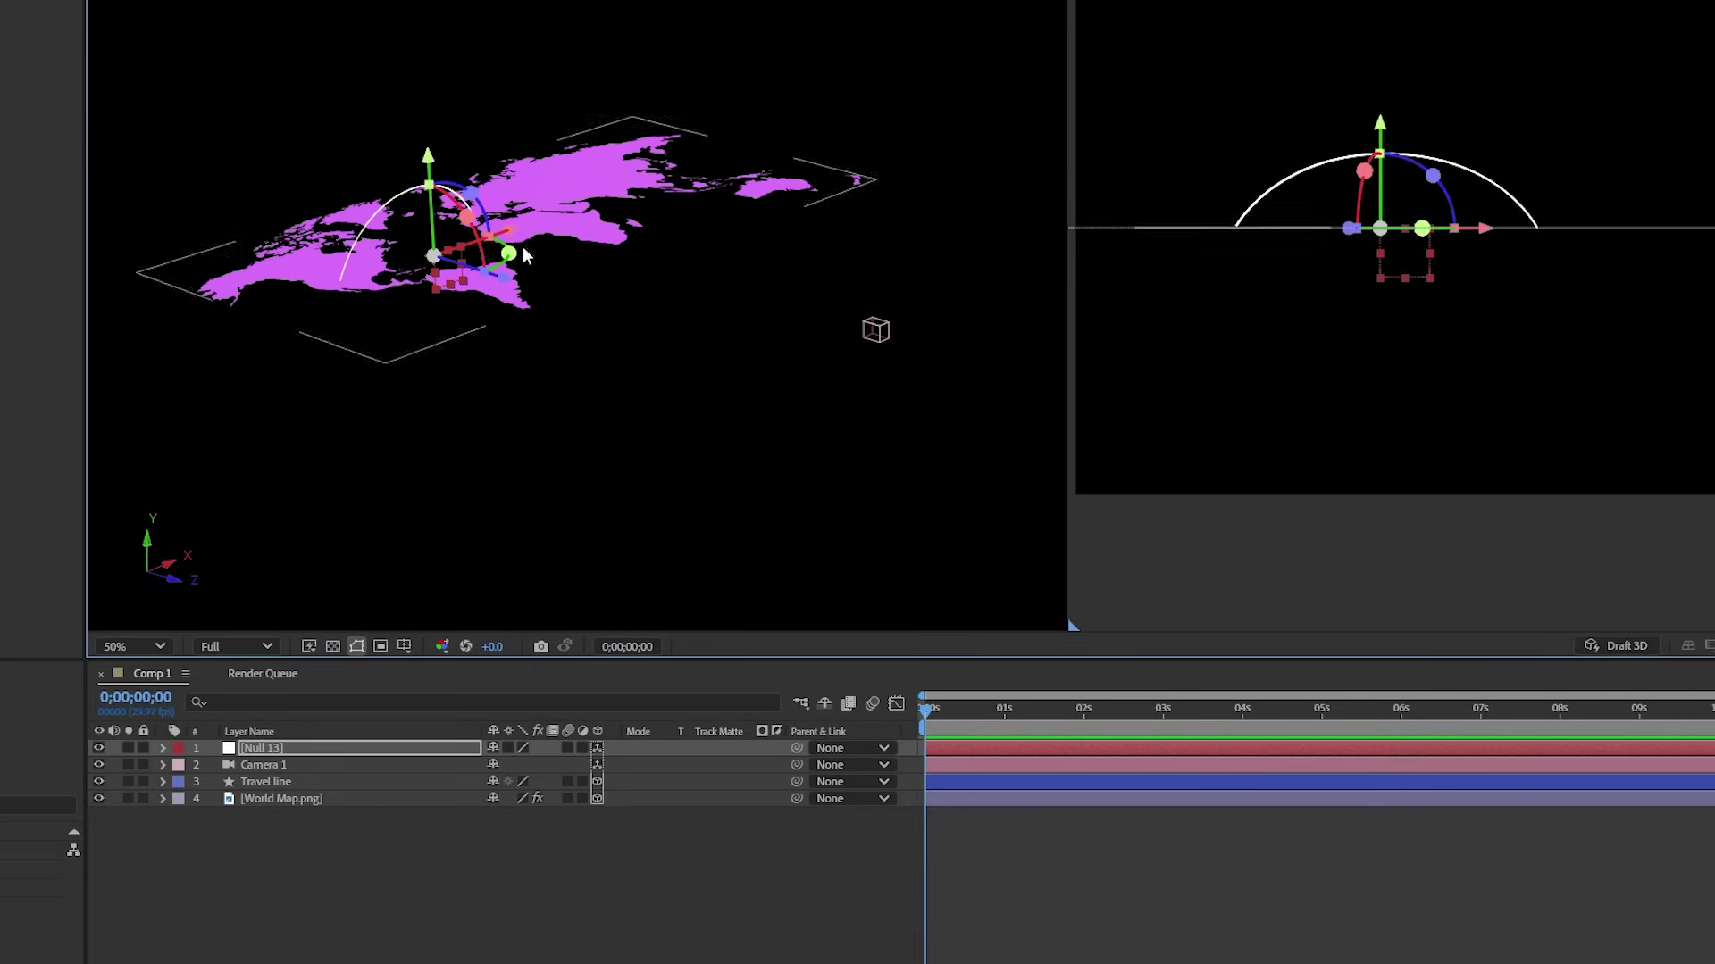
pyautogui.scroll(4, 429, 316)
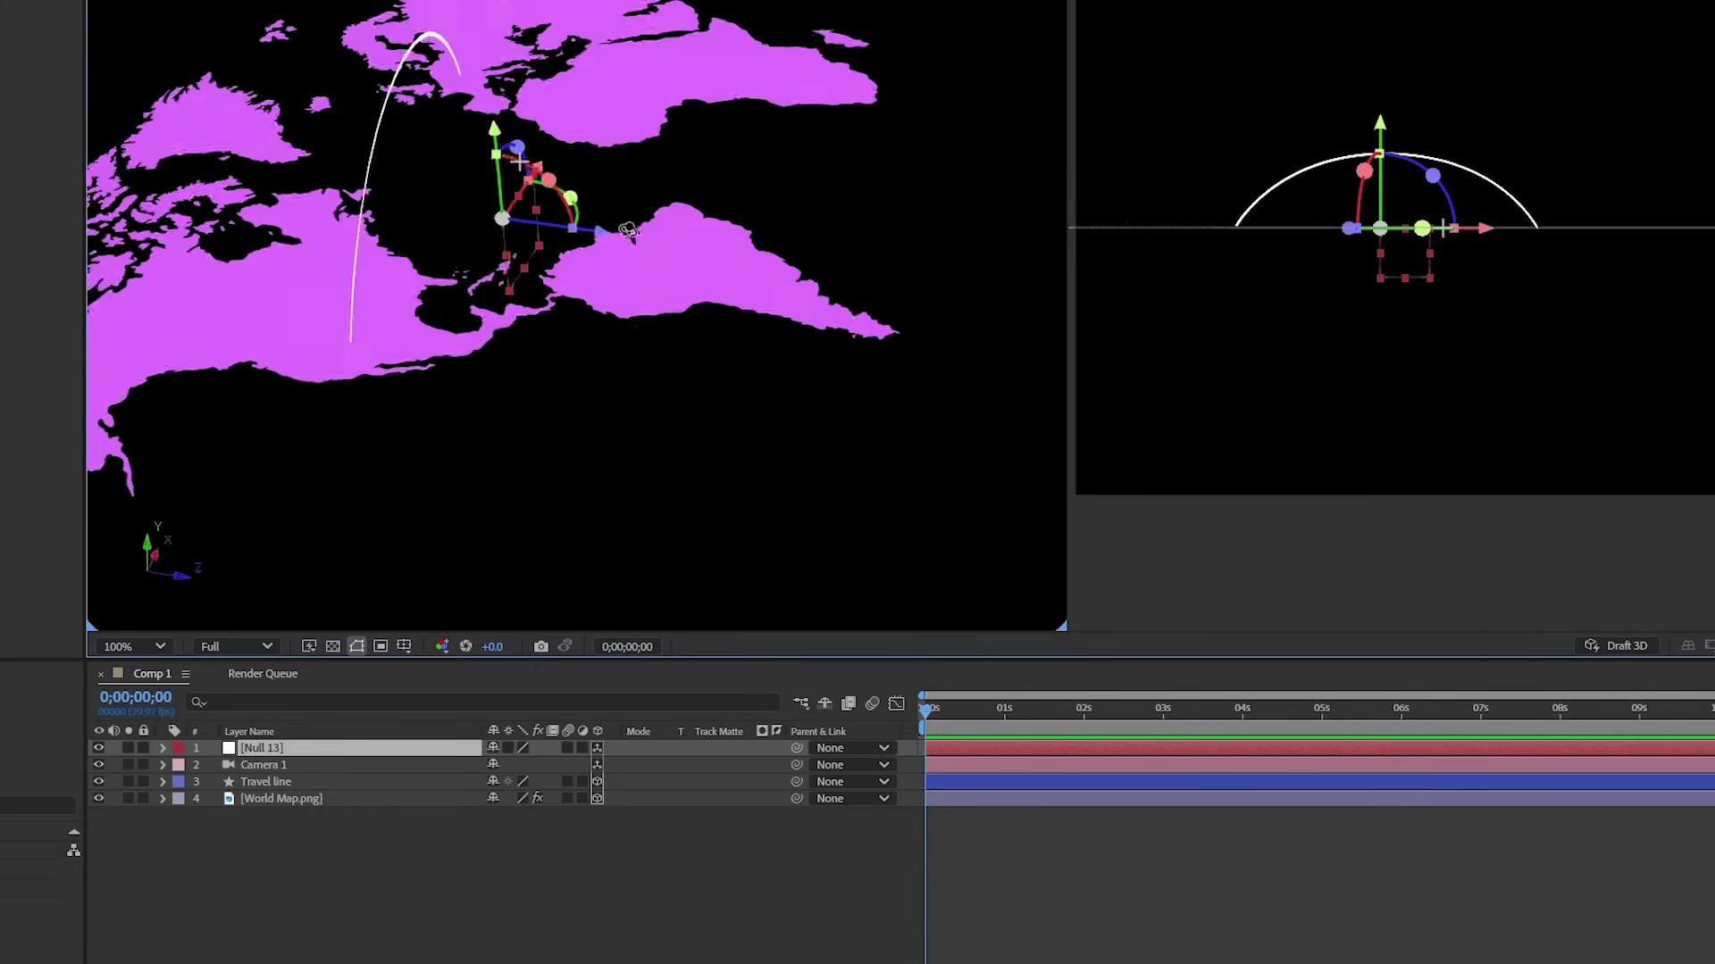
pyautogui.moveTo(518, 219); pyautogui.dragTo(643, 143)
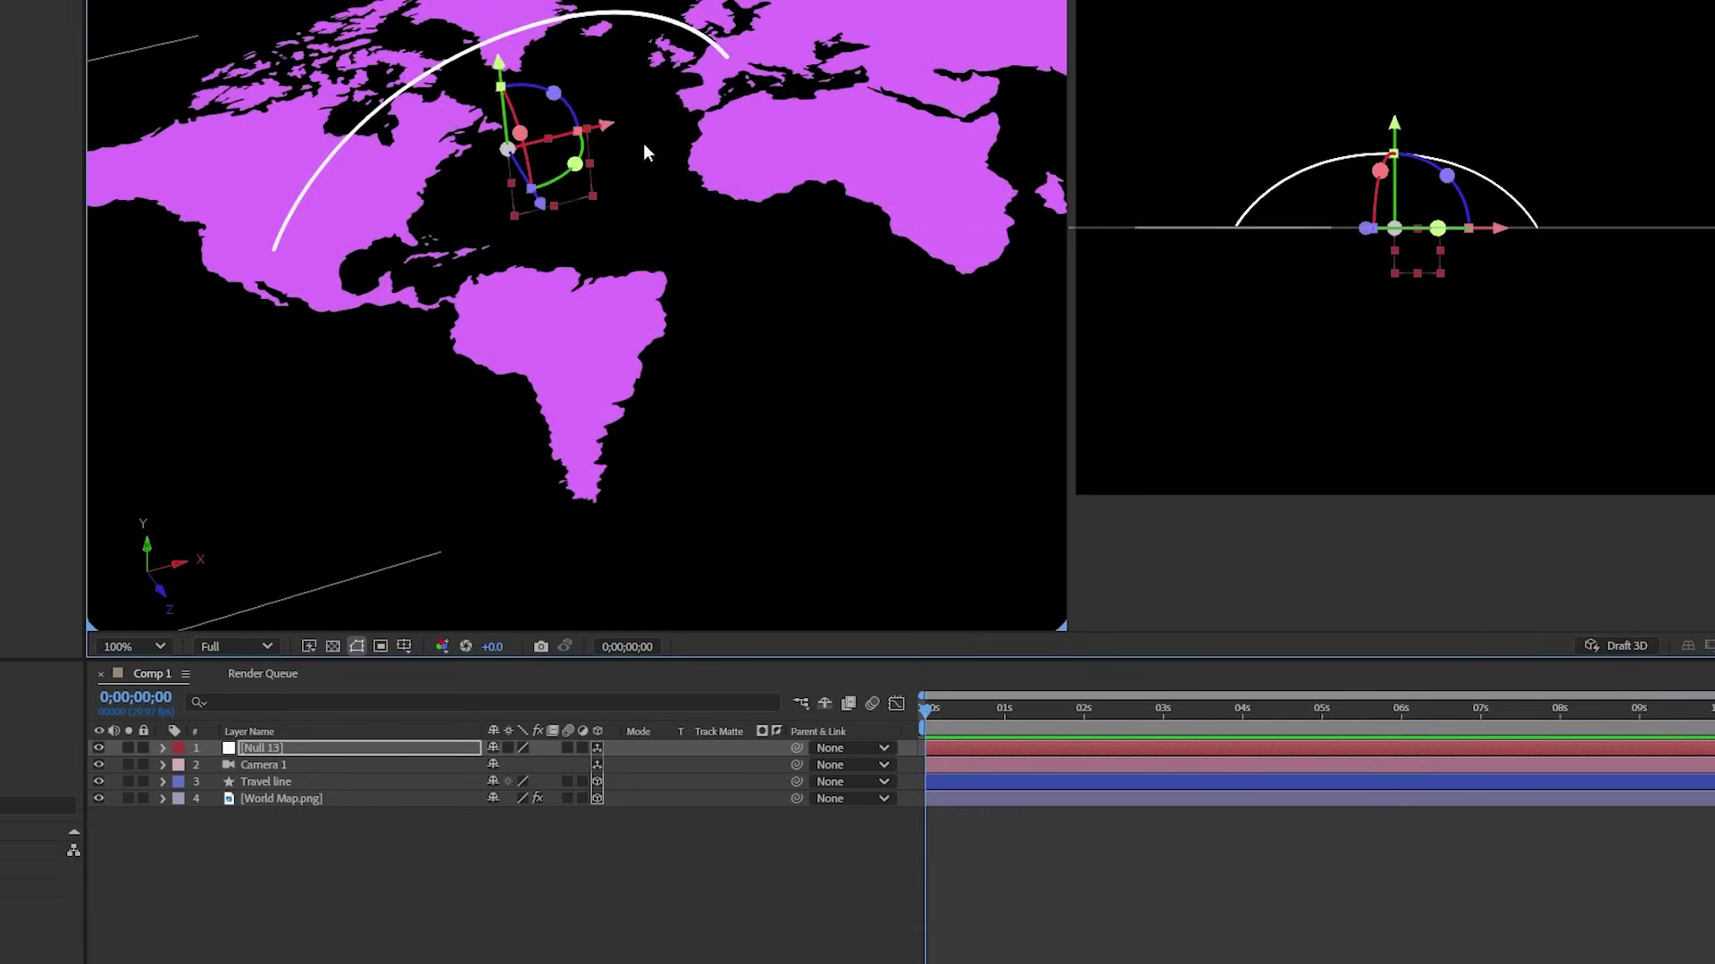
# Parent Camera 1 to Null 13 and select the null
pyautogui.click(595, 765)
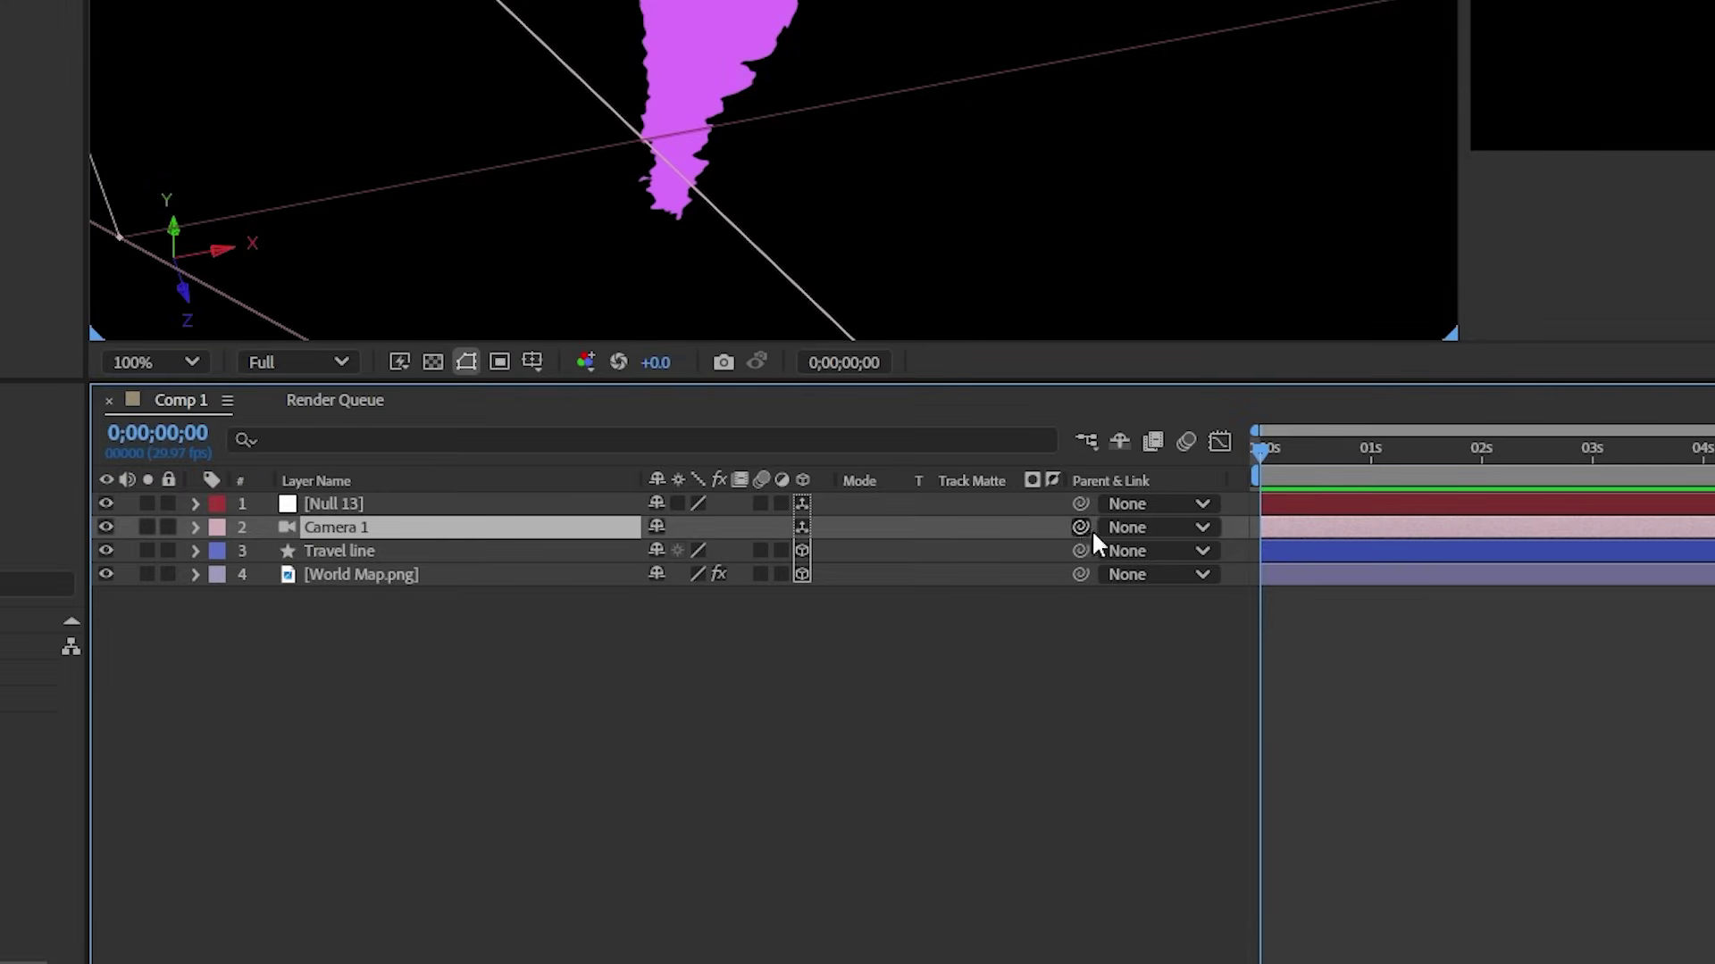
pyautogui.click(1131, 530)
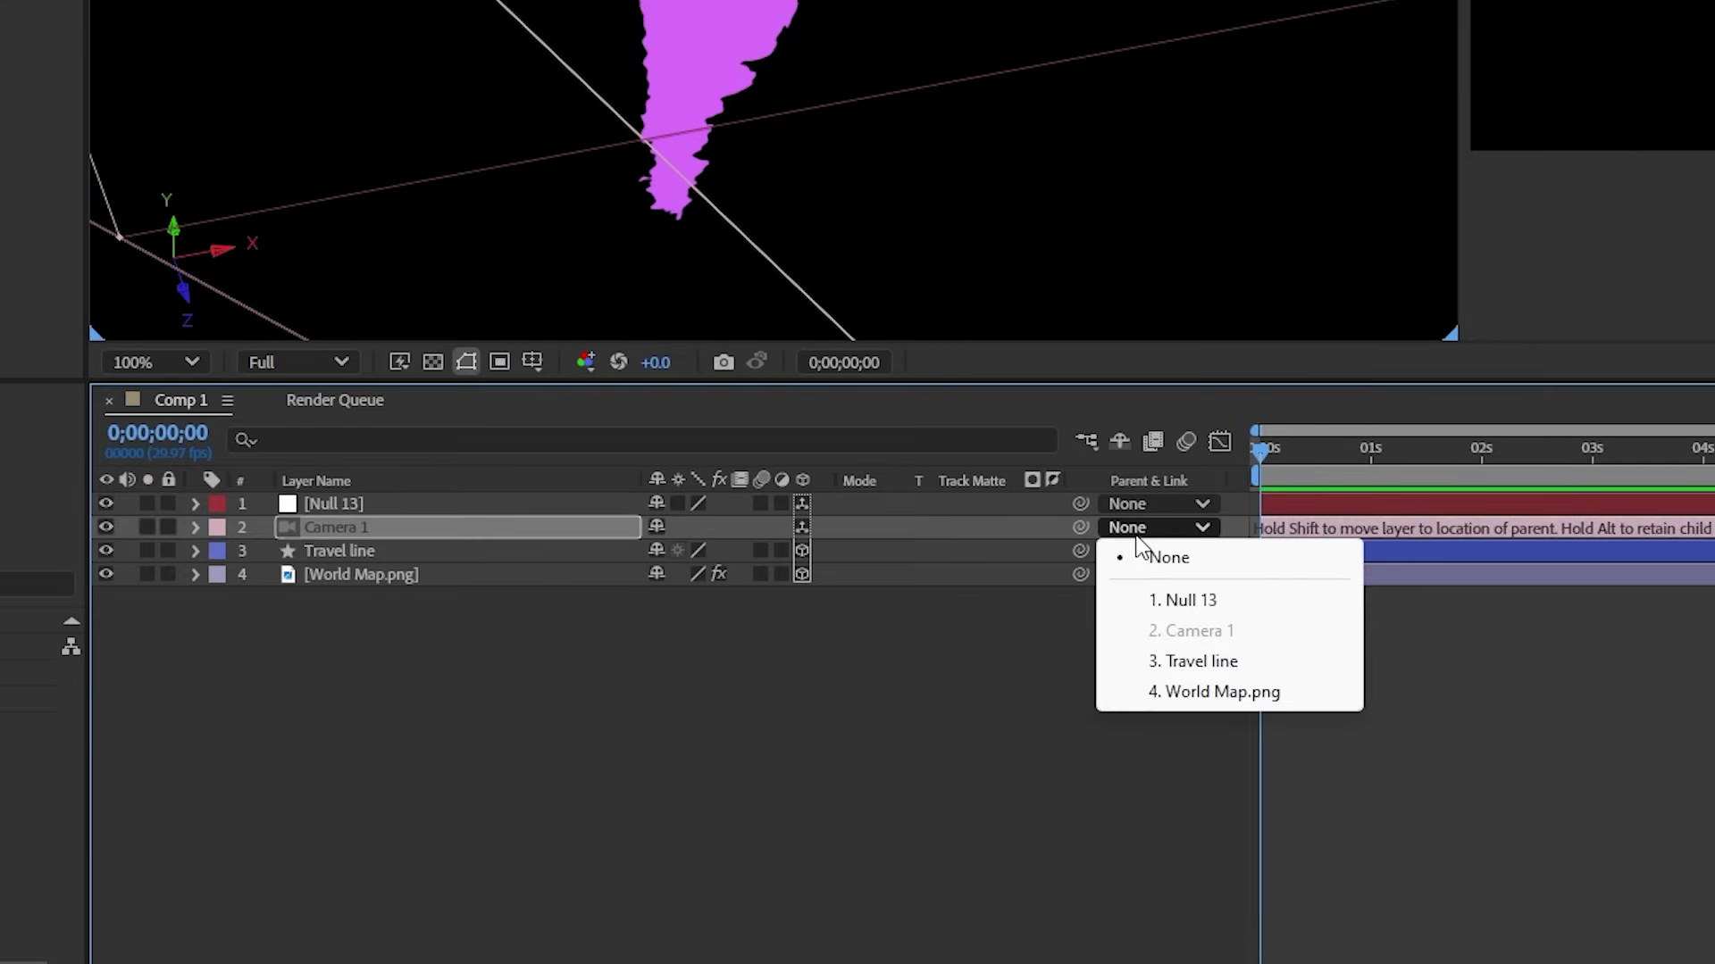
pyautogui.click(1179, 604)
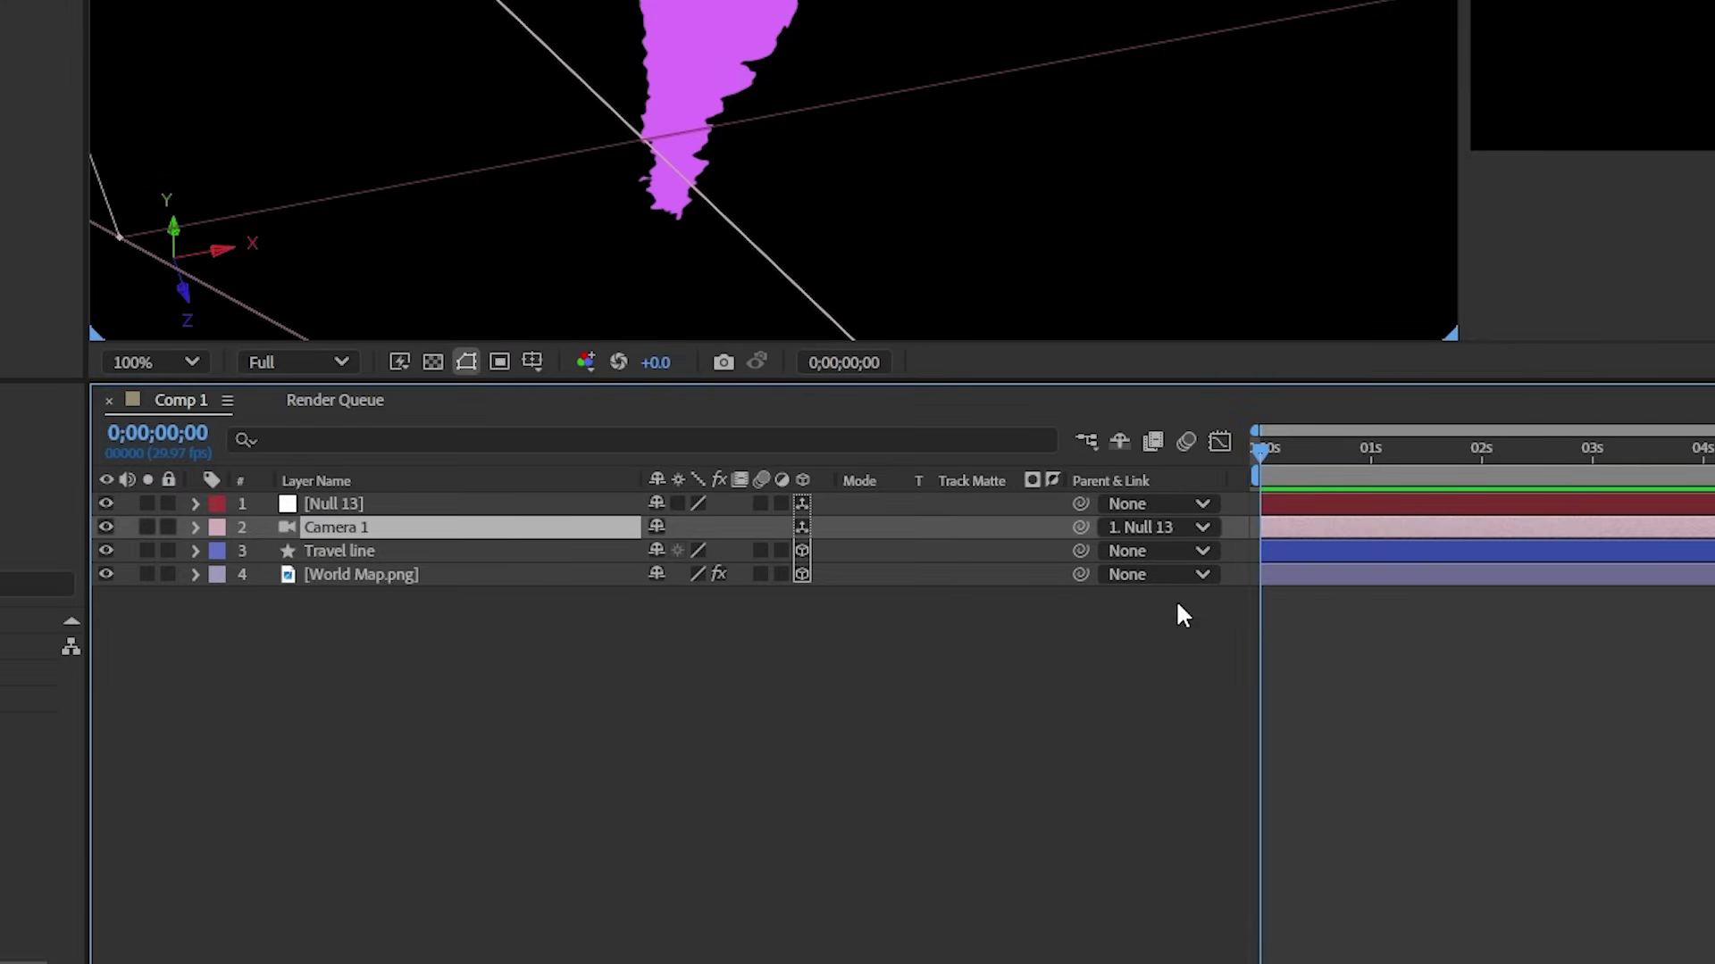
pyautogui.click(435, 504)
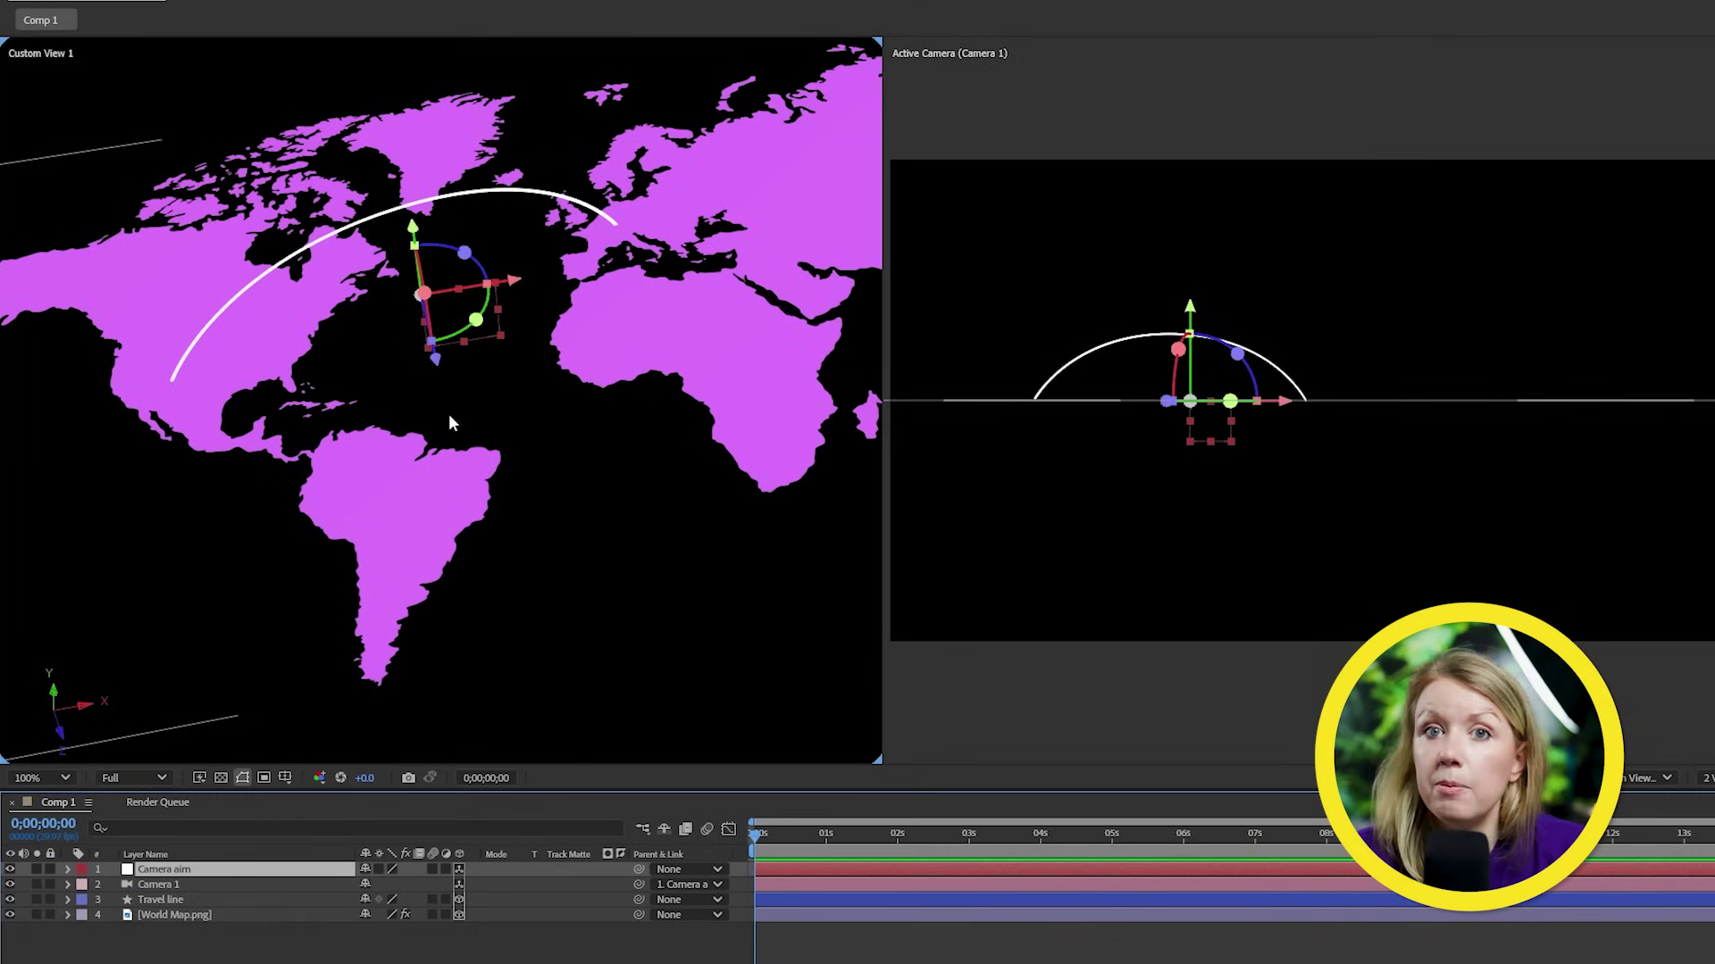
# Rotate Camera aim so the camera faces the map, then keyframe its Y Rotation to 14°
pyautogui.moveTo(464, 399); pyautogui.dragTo(476, 366)
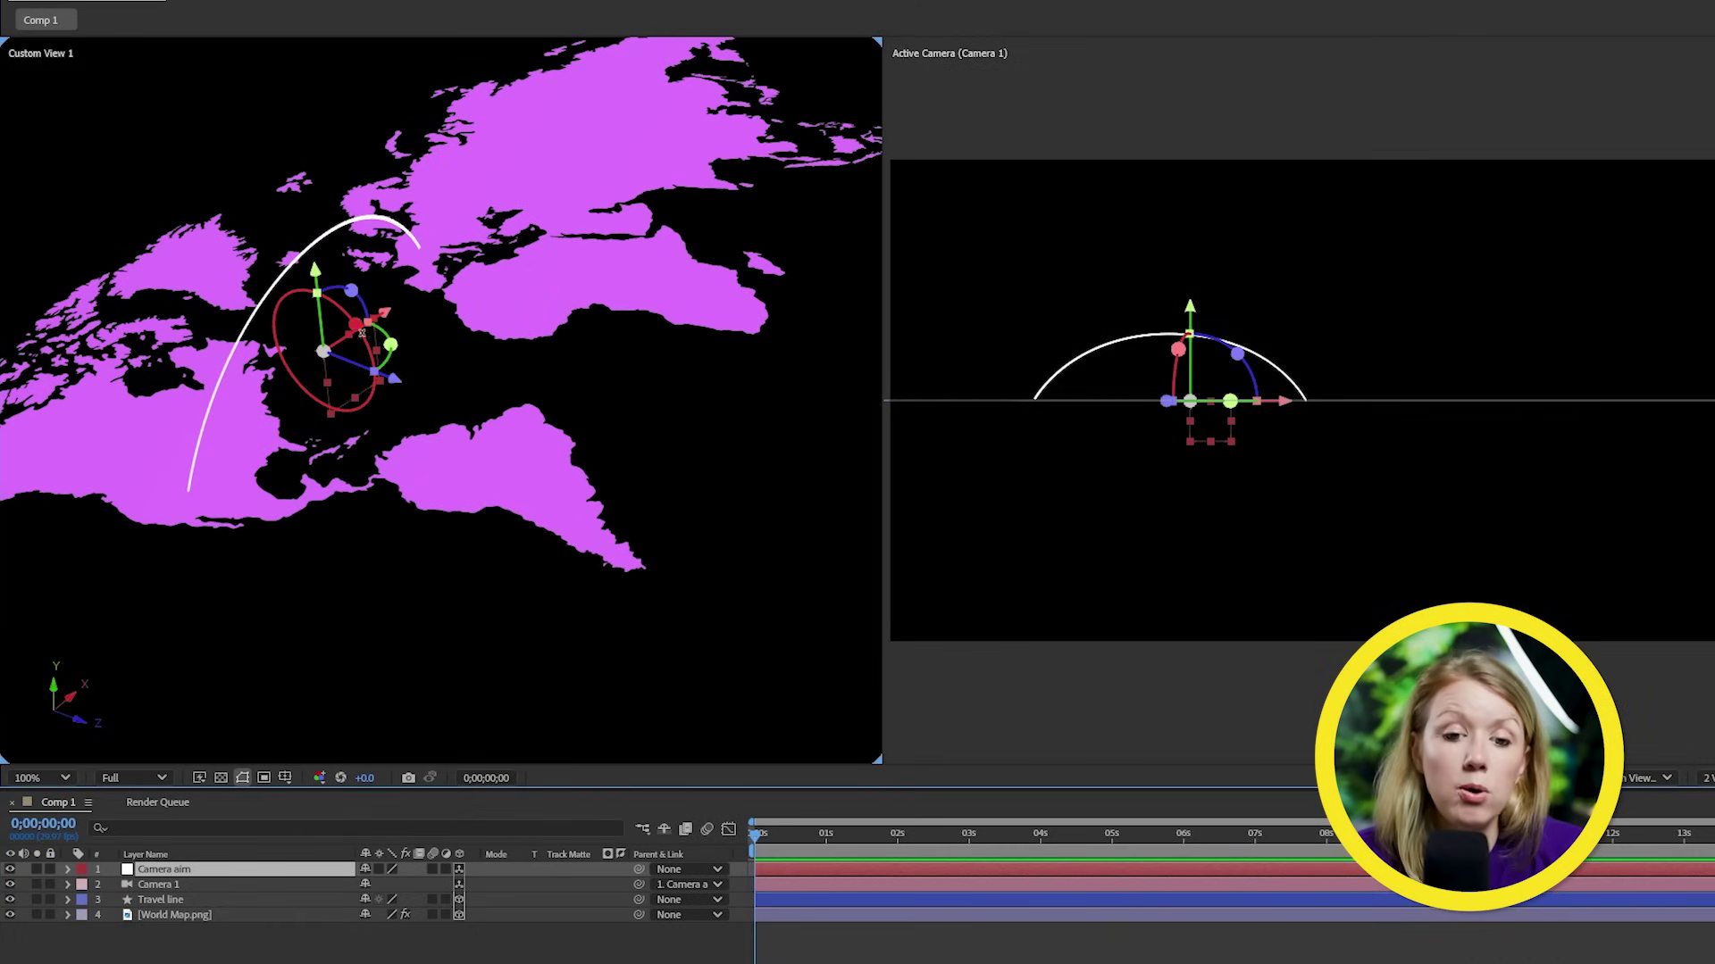
pyautogui.moveTo(355, 324)
pyautogui.mouseDown()
pyautogui.moveTo(228, 236)
pyautogui.moveTo(330, 320)
pyautogui.mouseUp()
pyautogui.scroll(-3, 674, 93)
pyautogui.click(674, 93)
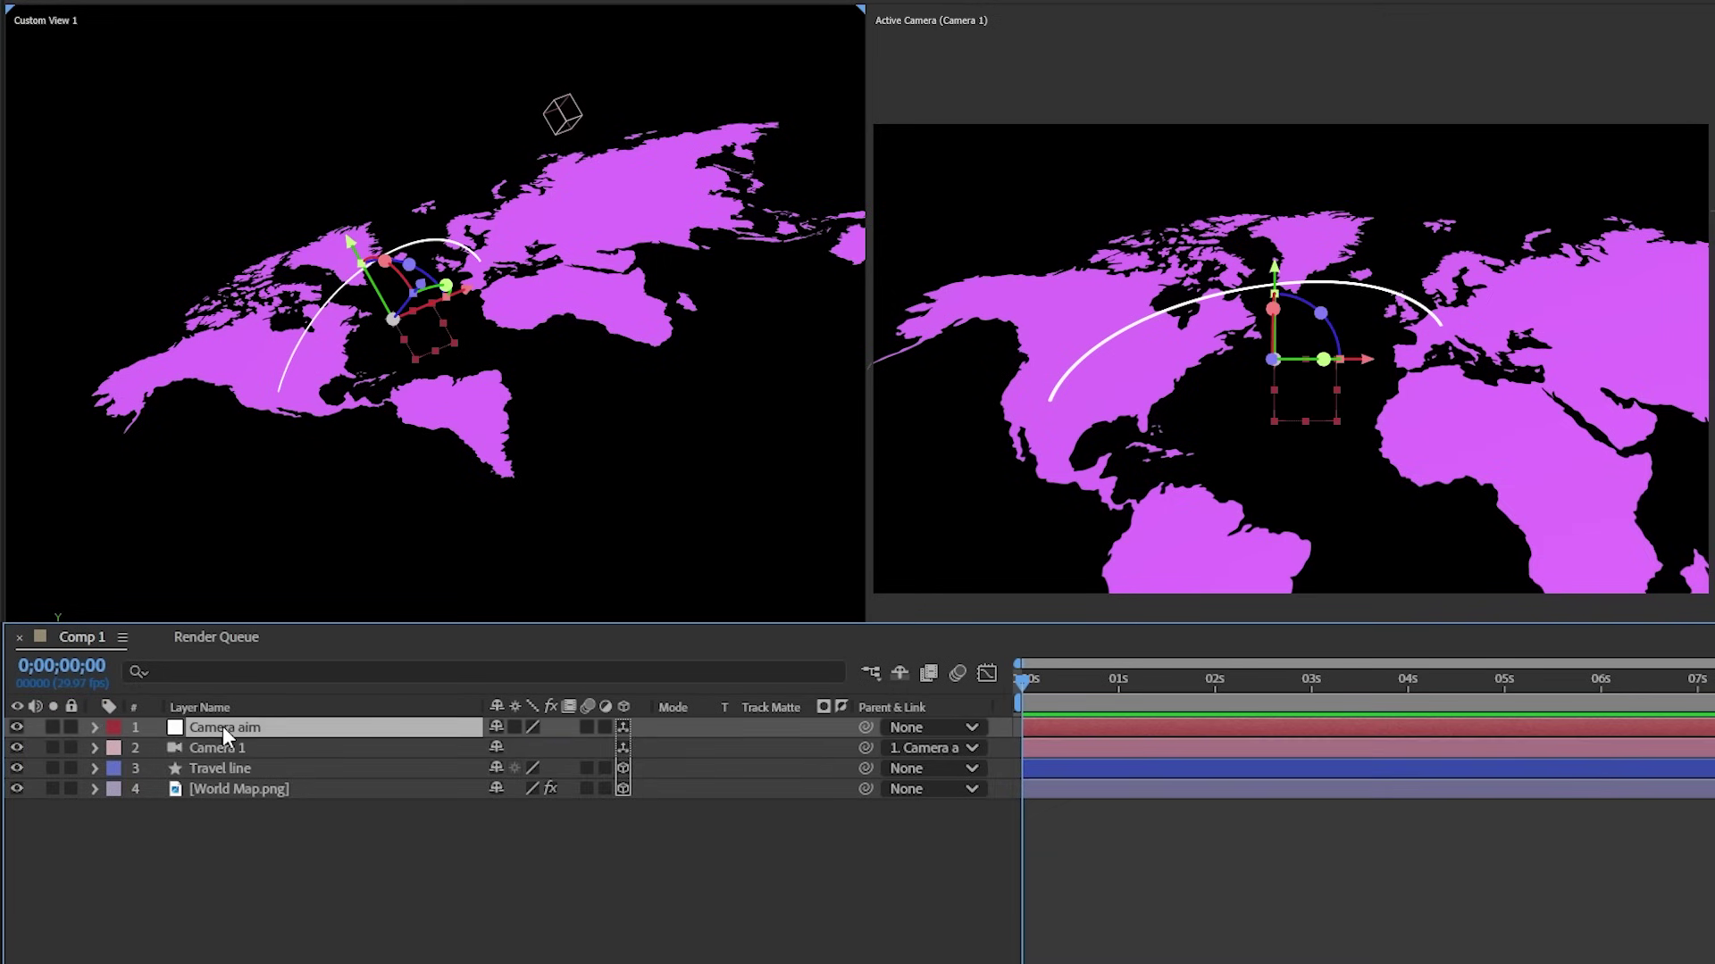
pyautogui.press('r')
pyautogui.click(158, 789)
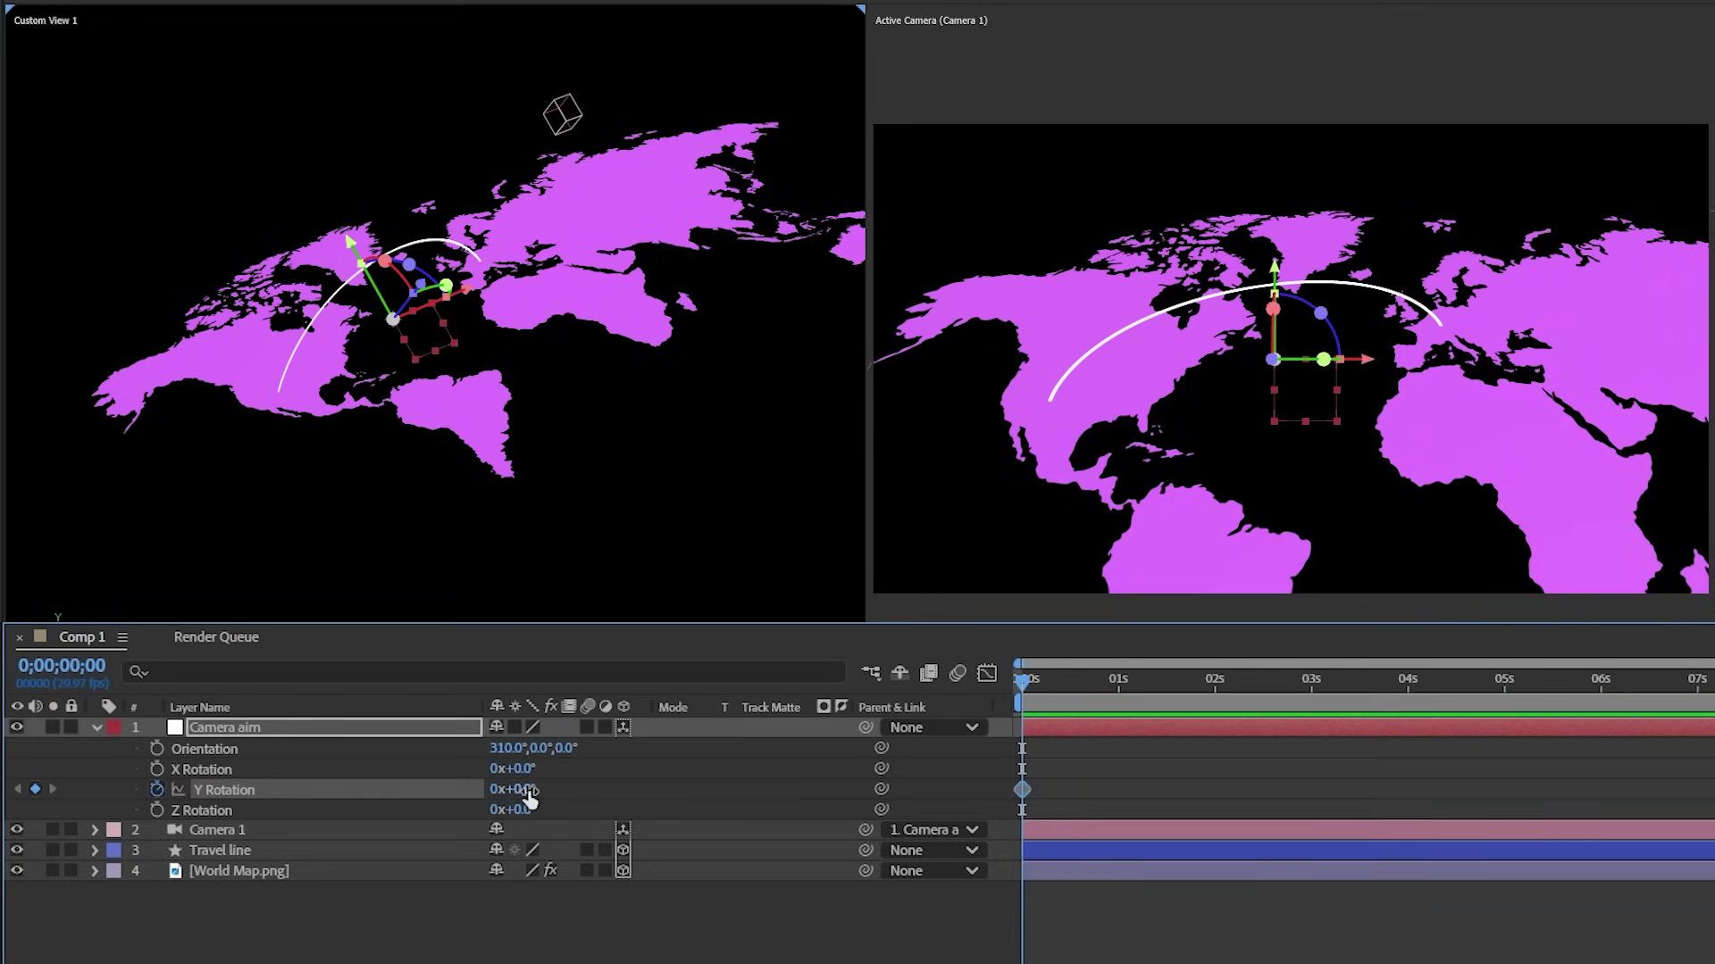
pyautogui.moveTo(528, 793); pyautogui.dragTo(550, 790)
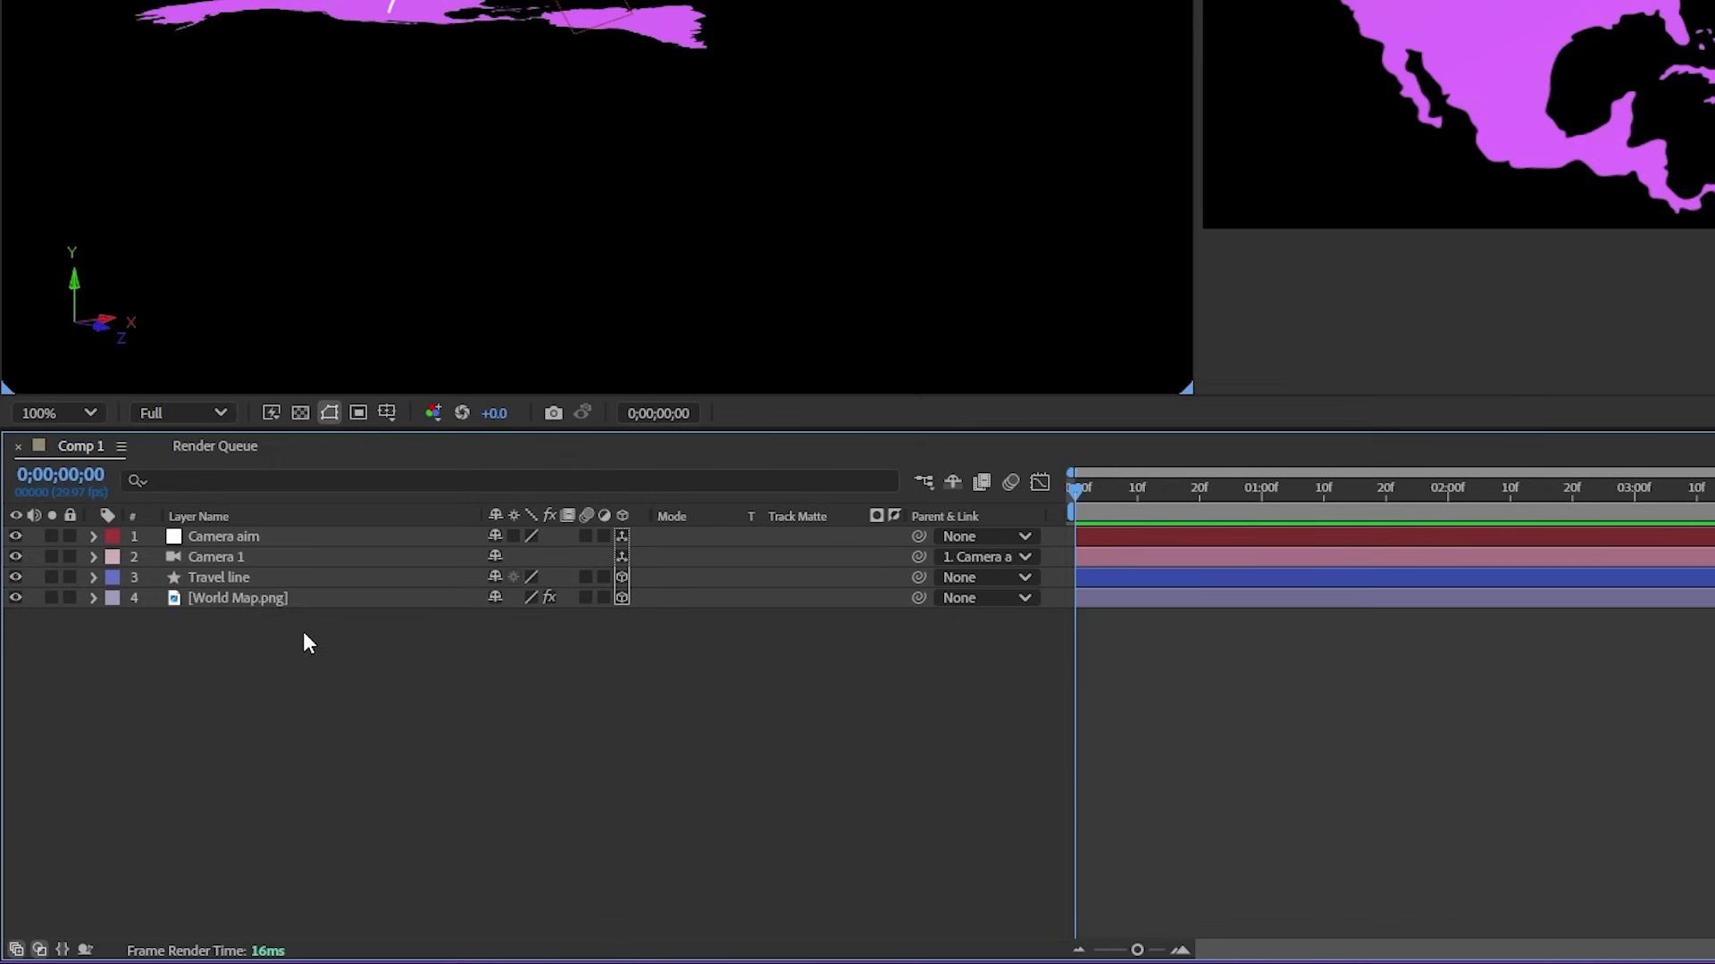
# Create a new dark grey solid layer for the floor
pyautogui.rightClick(304, 636)
pyautogui.moveTo(363, 649)
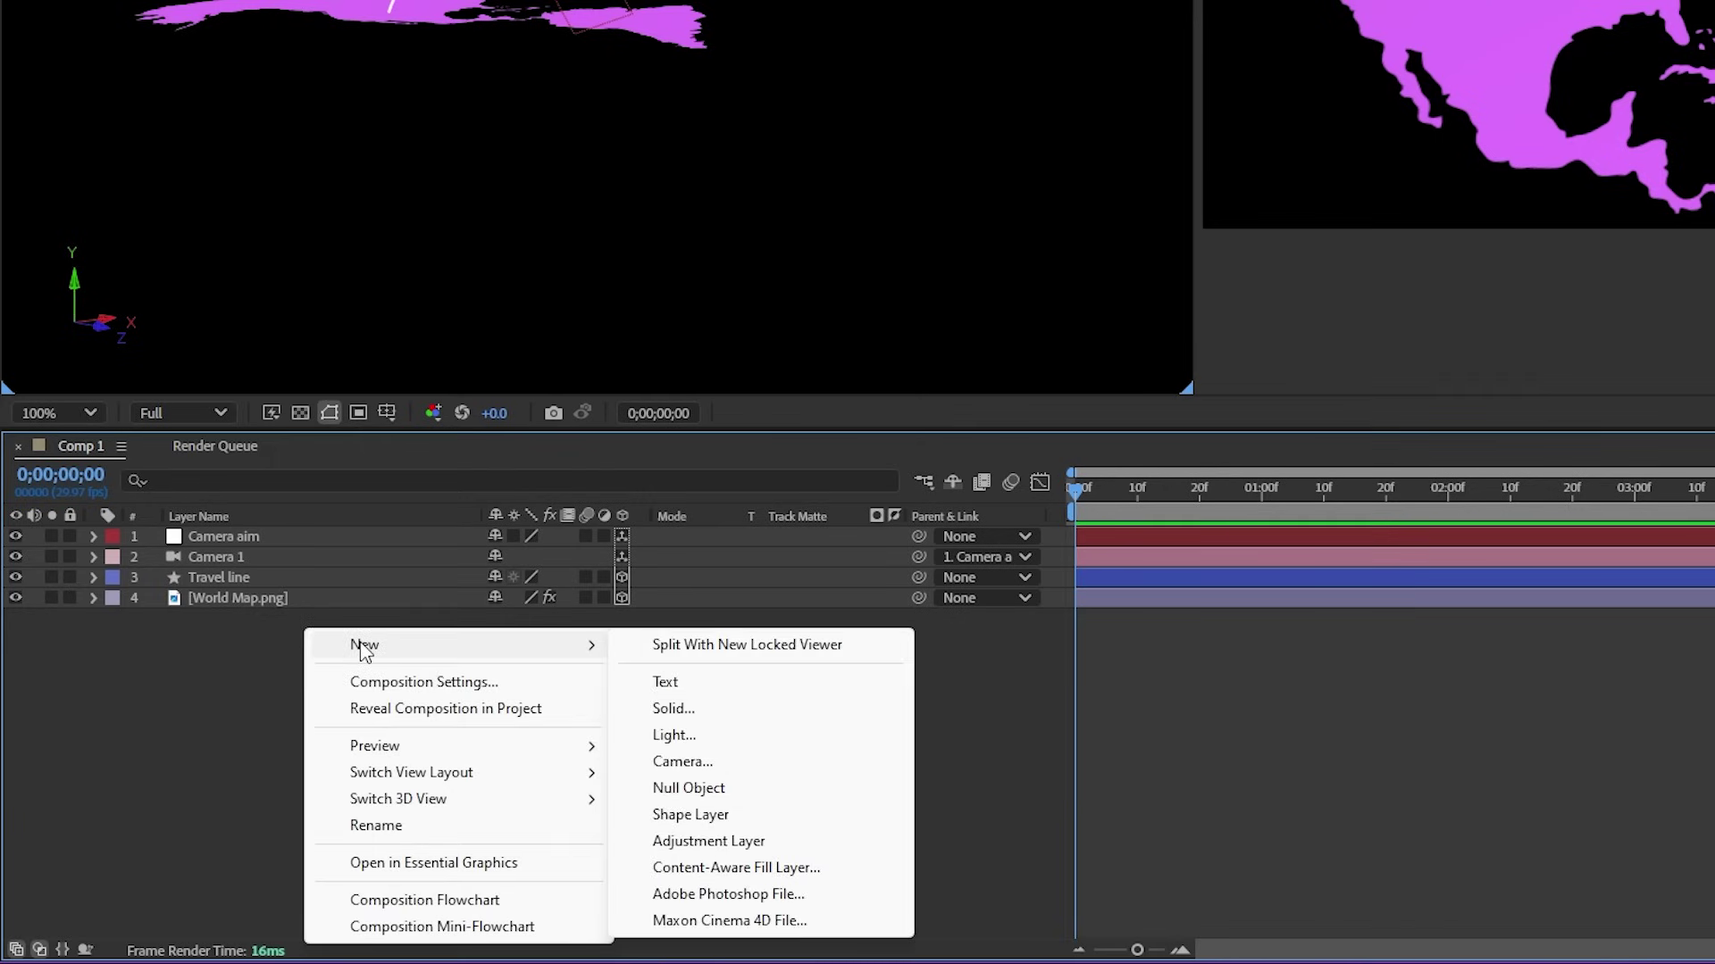
pyautogui.click(701, 709)
pyautogui.press('Return')
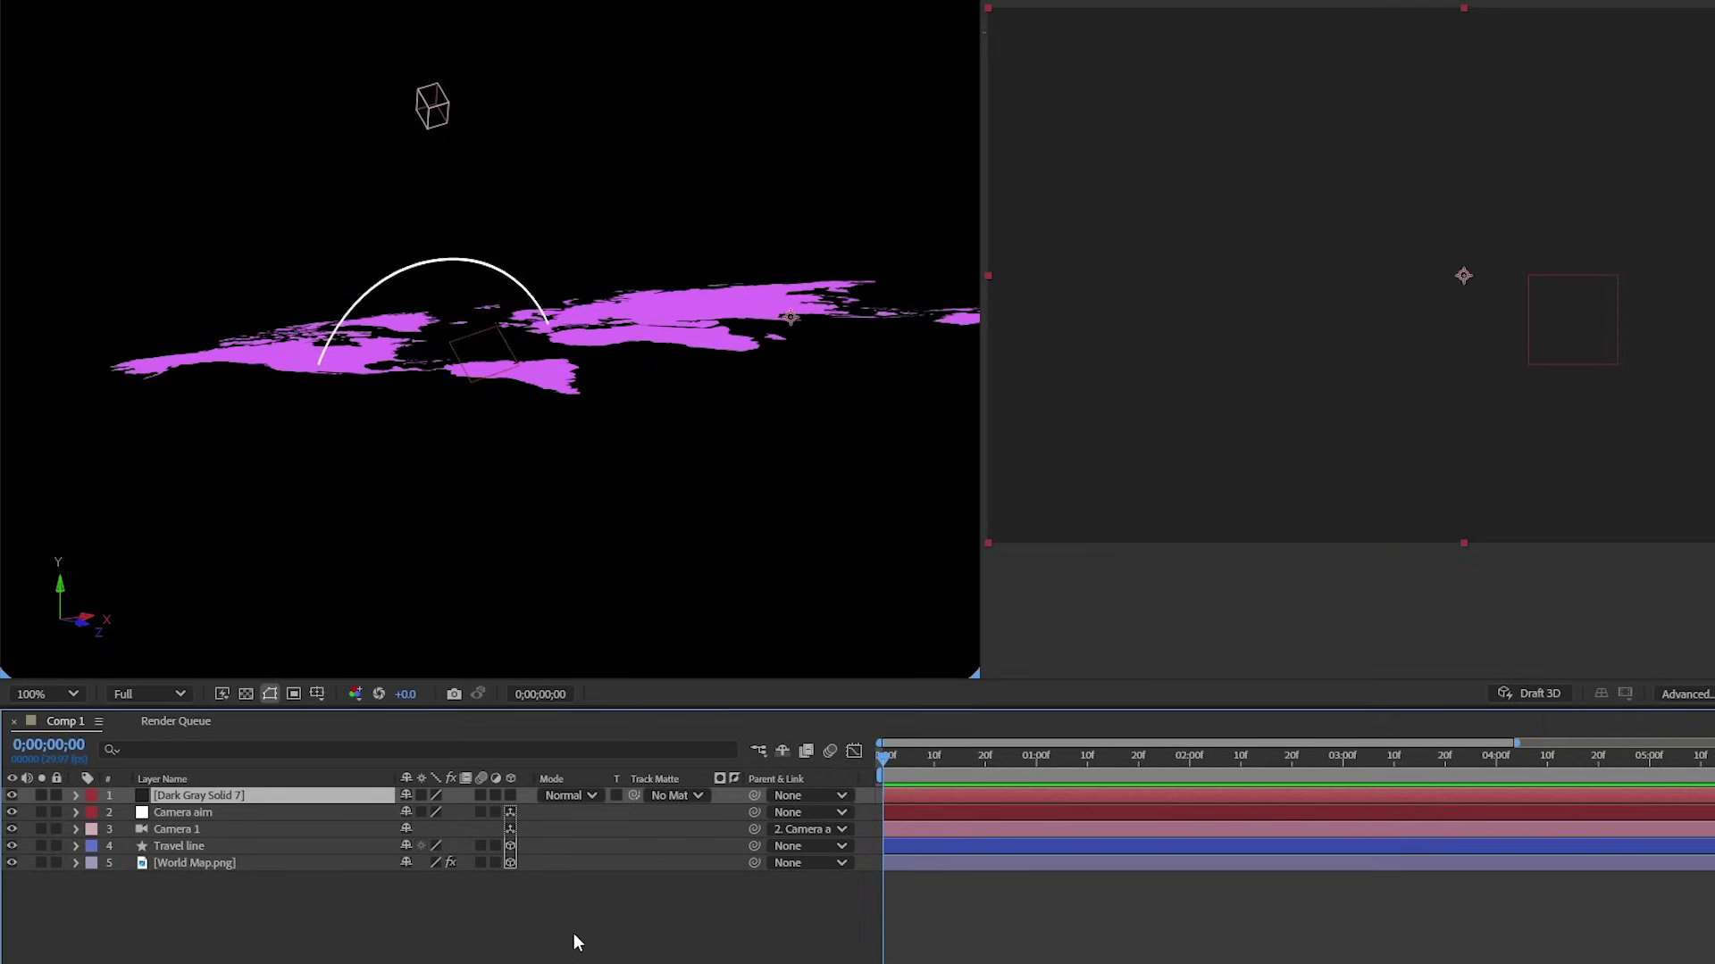
# Make the solid 3D and set its X Rotation to -90 so it lies flat
pyautogui.click(512, 797)
pyautogui.press('r')
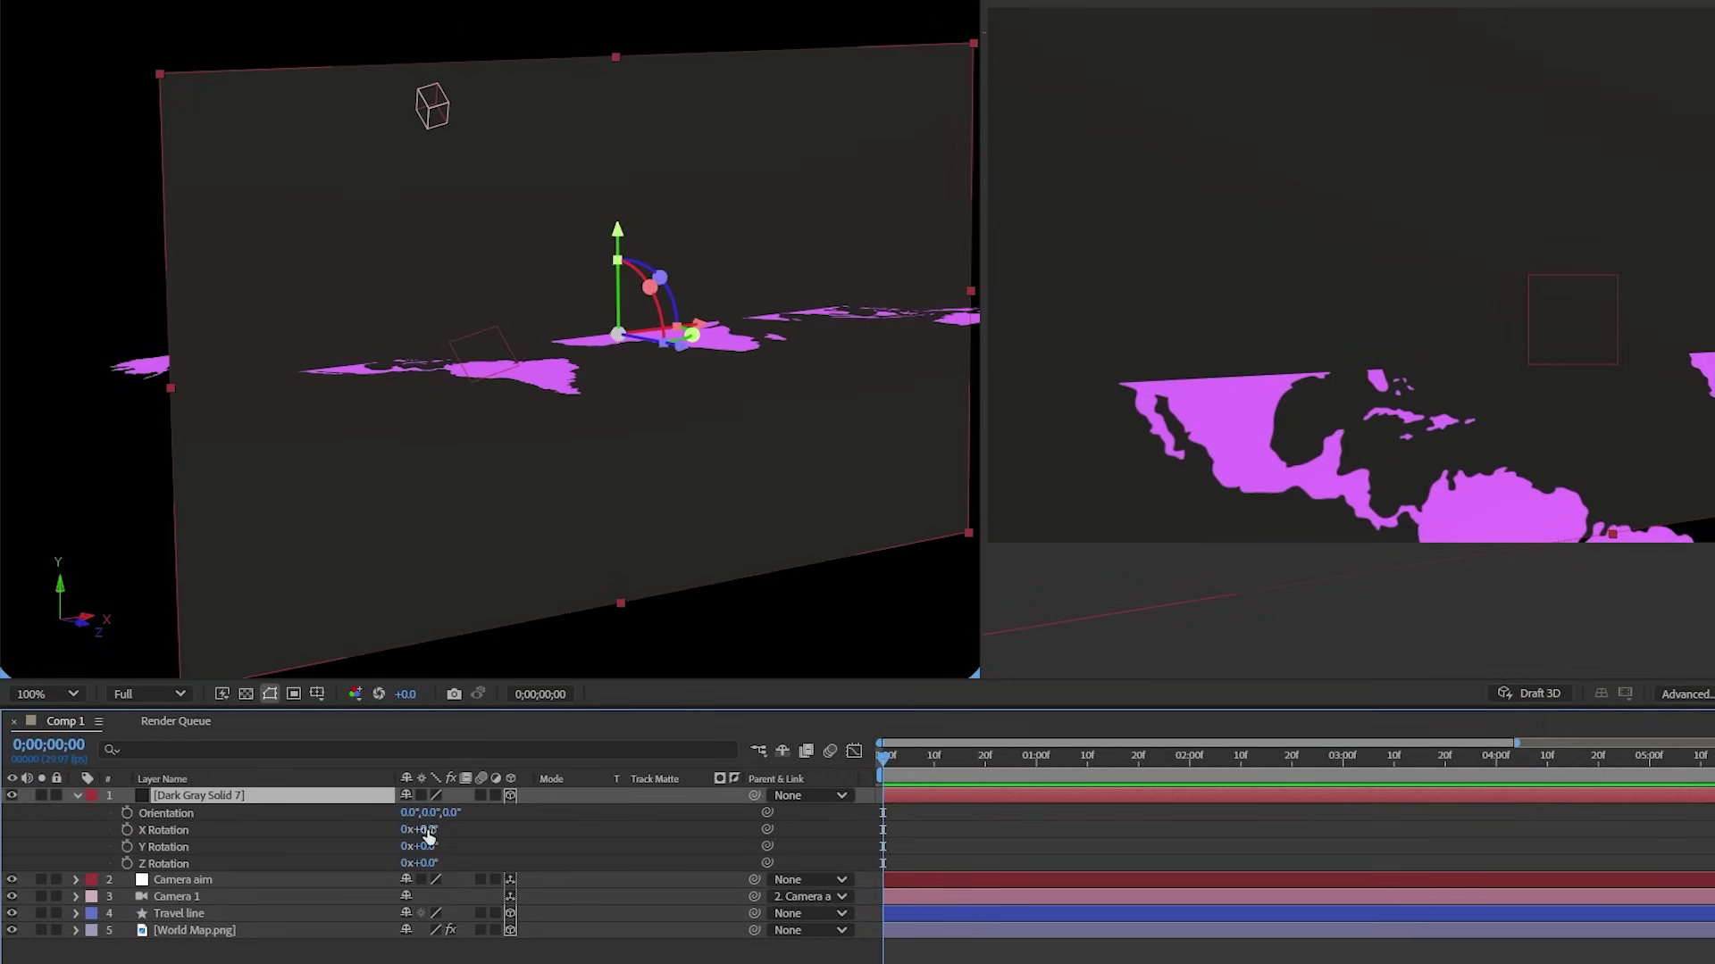
pyautogui.click(427, 831)
pyautogui.write('-90')
pyautogui.press('Return')
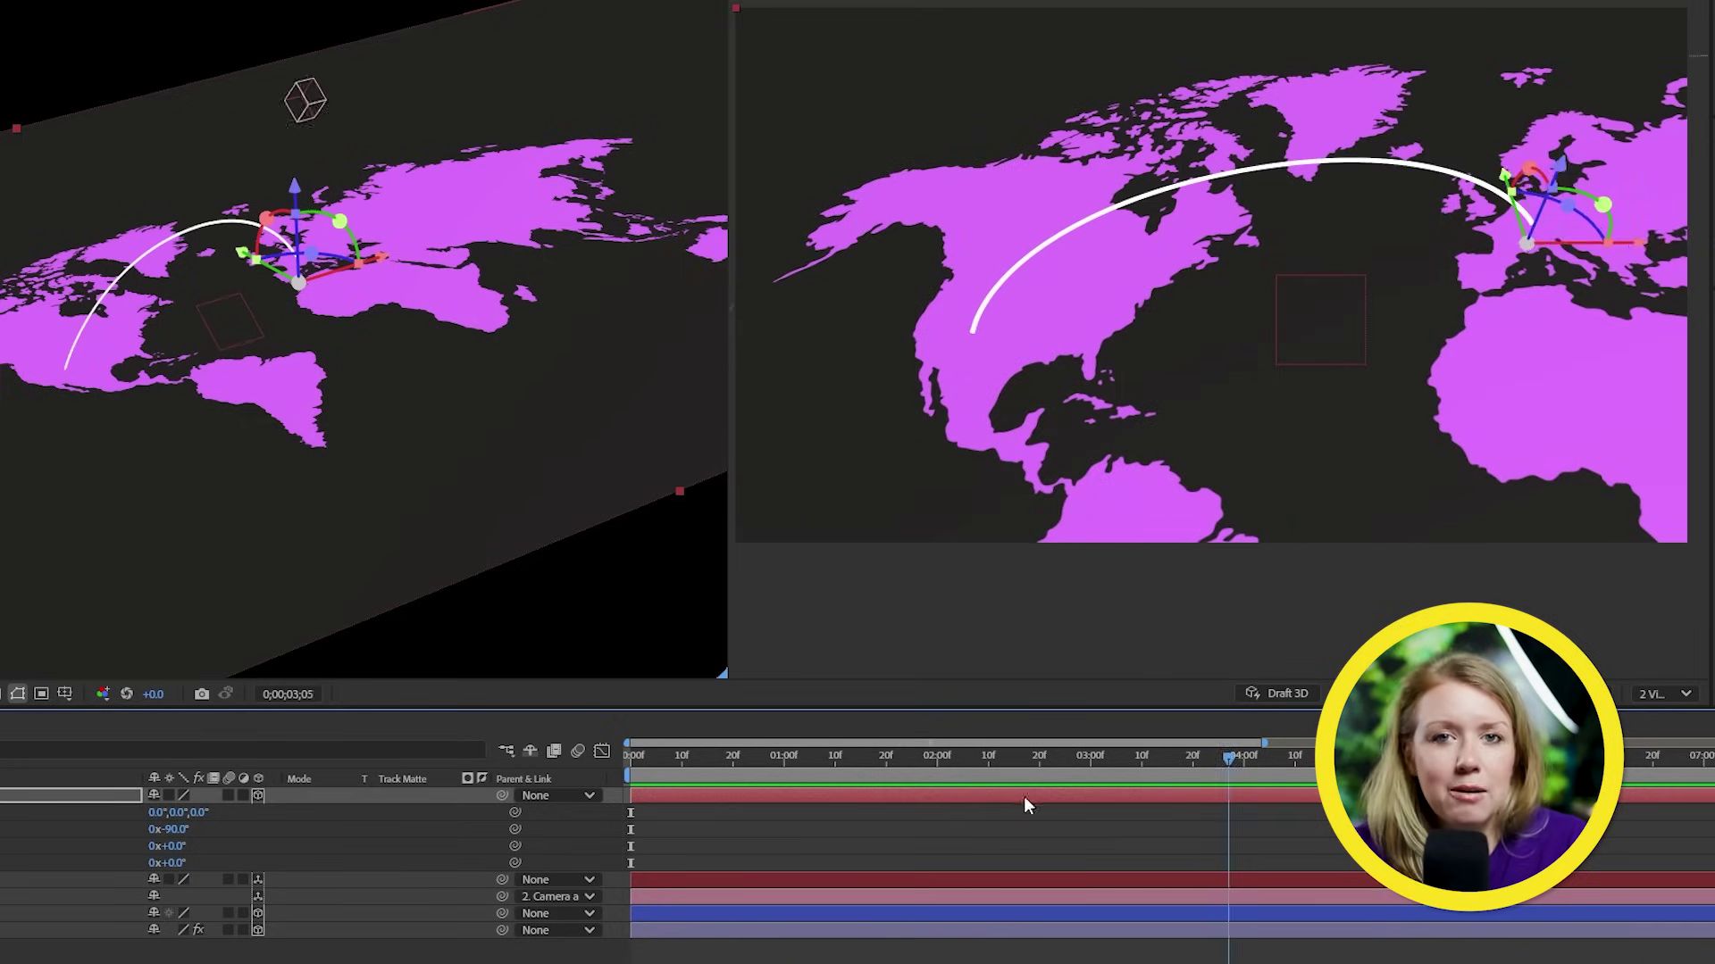
pyautogui.press('Home')
pyautogui.click(223, 587)
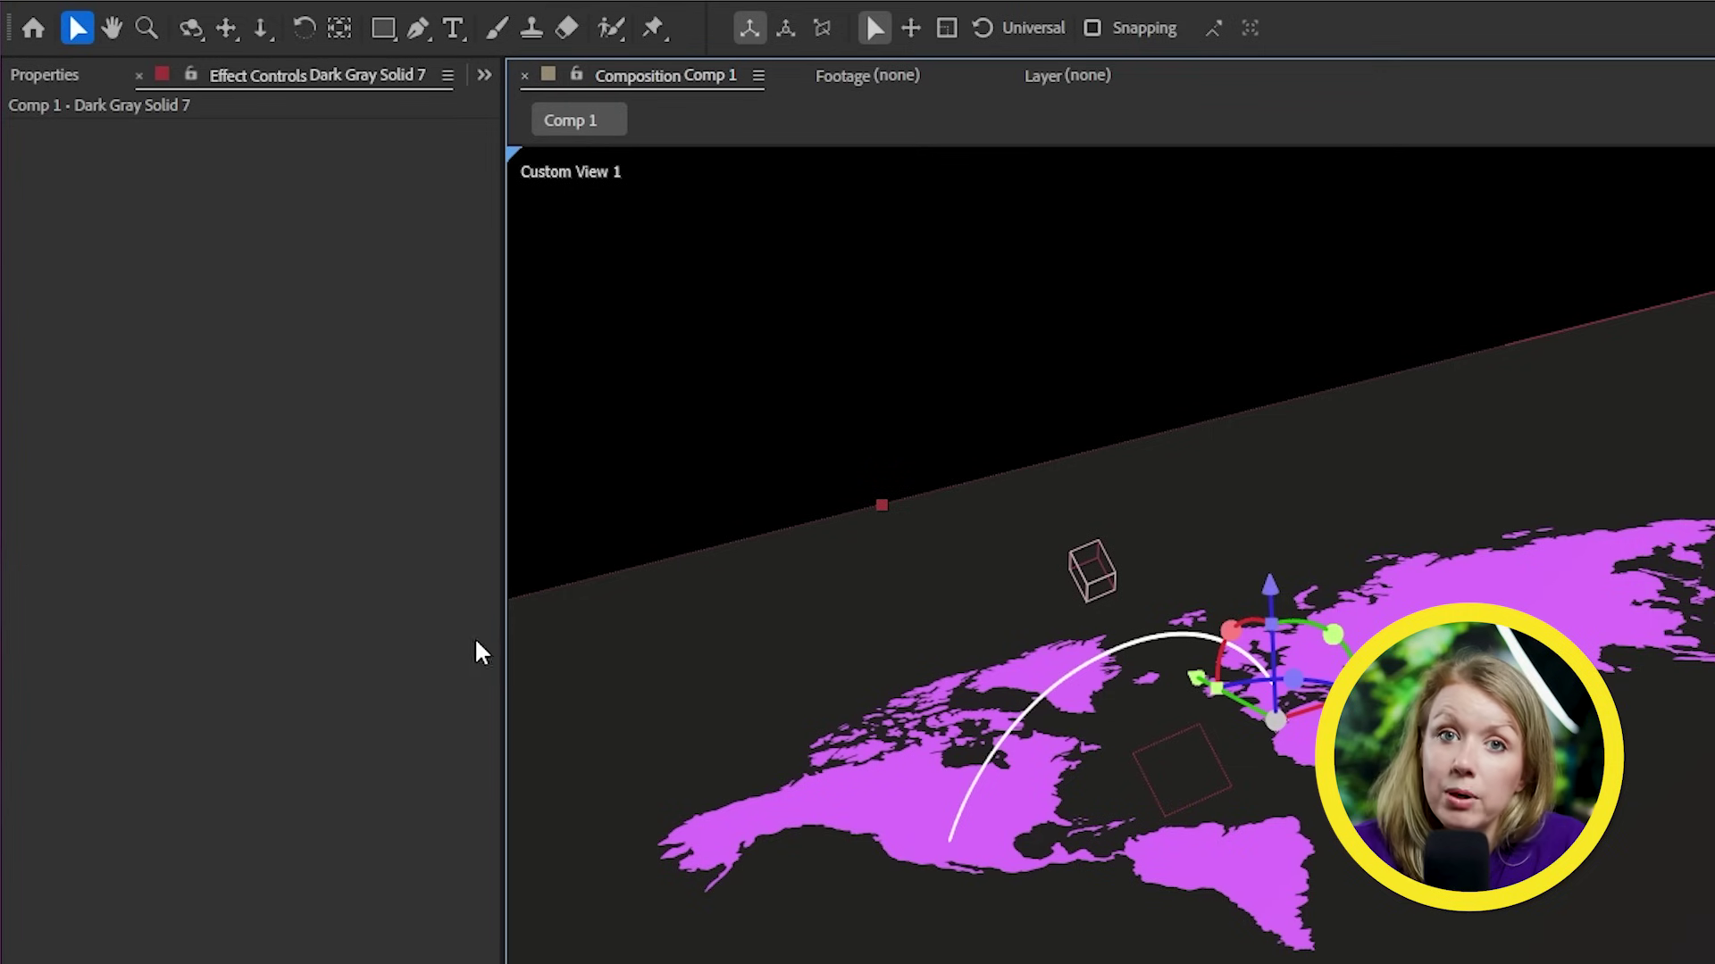
# Apply Grid to the floor solid, shrink its cells via the anchor, and set Border to 1
pyautogui.hotkey('ctrl', 'space')
pyautogui.write('grid')
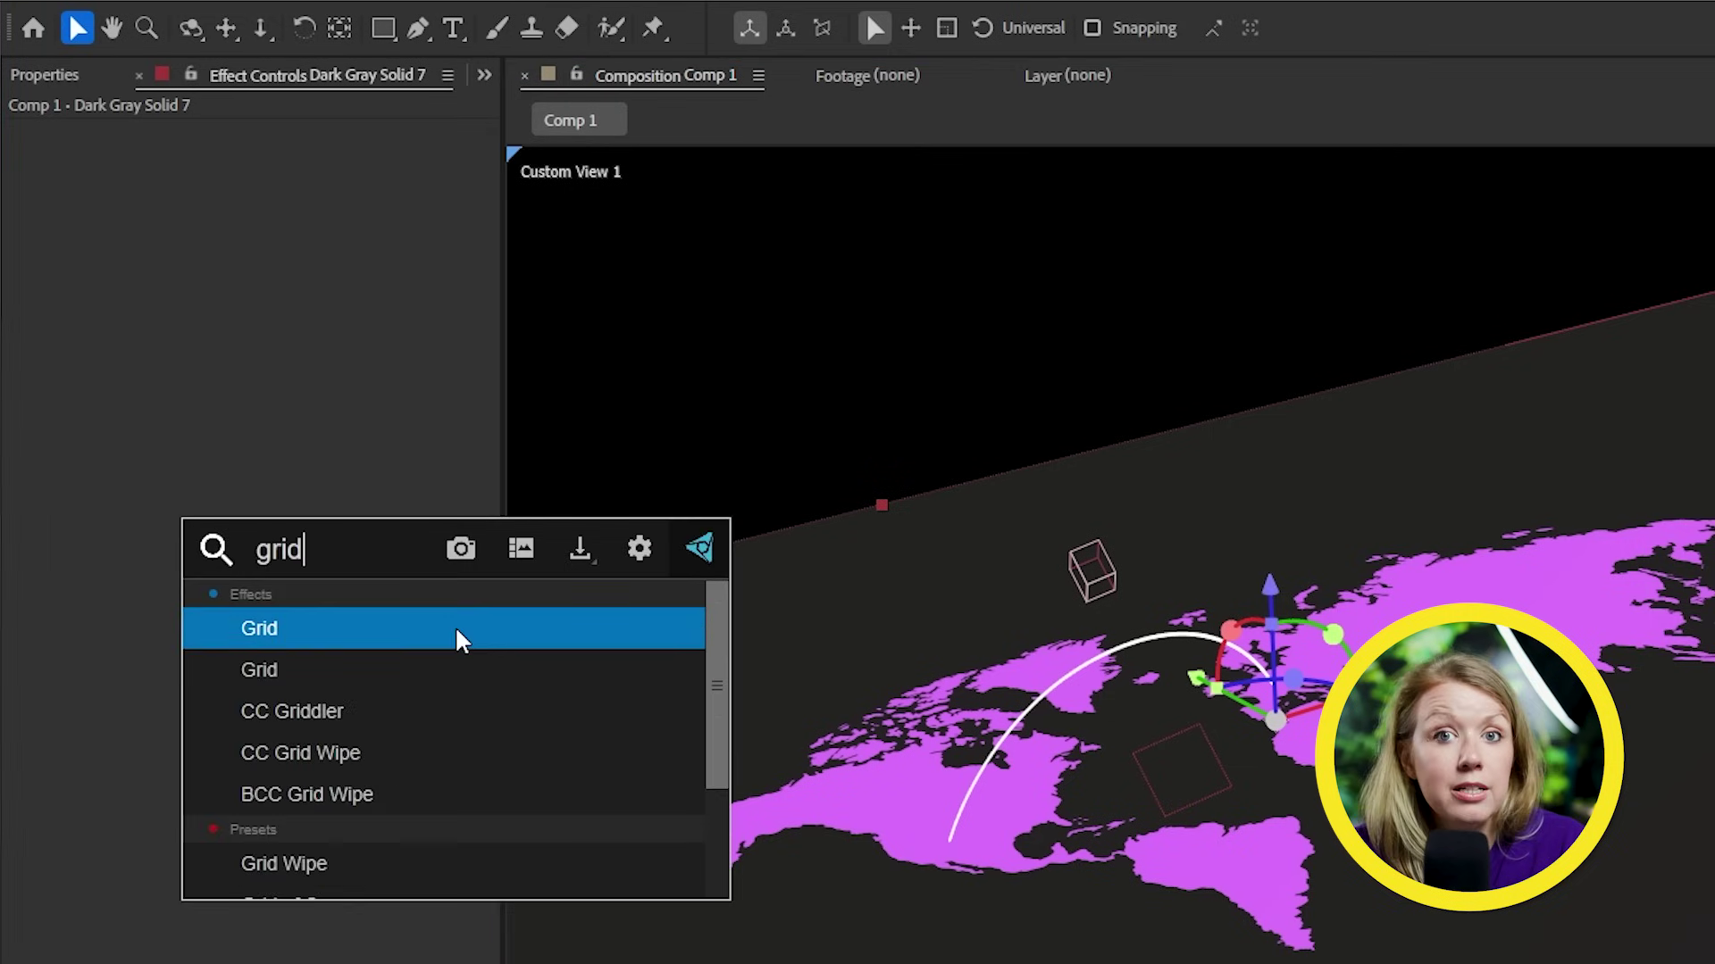
pyautogui.click(454, 628)
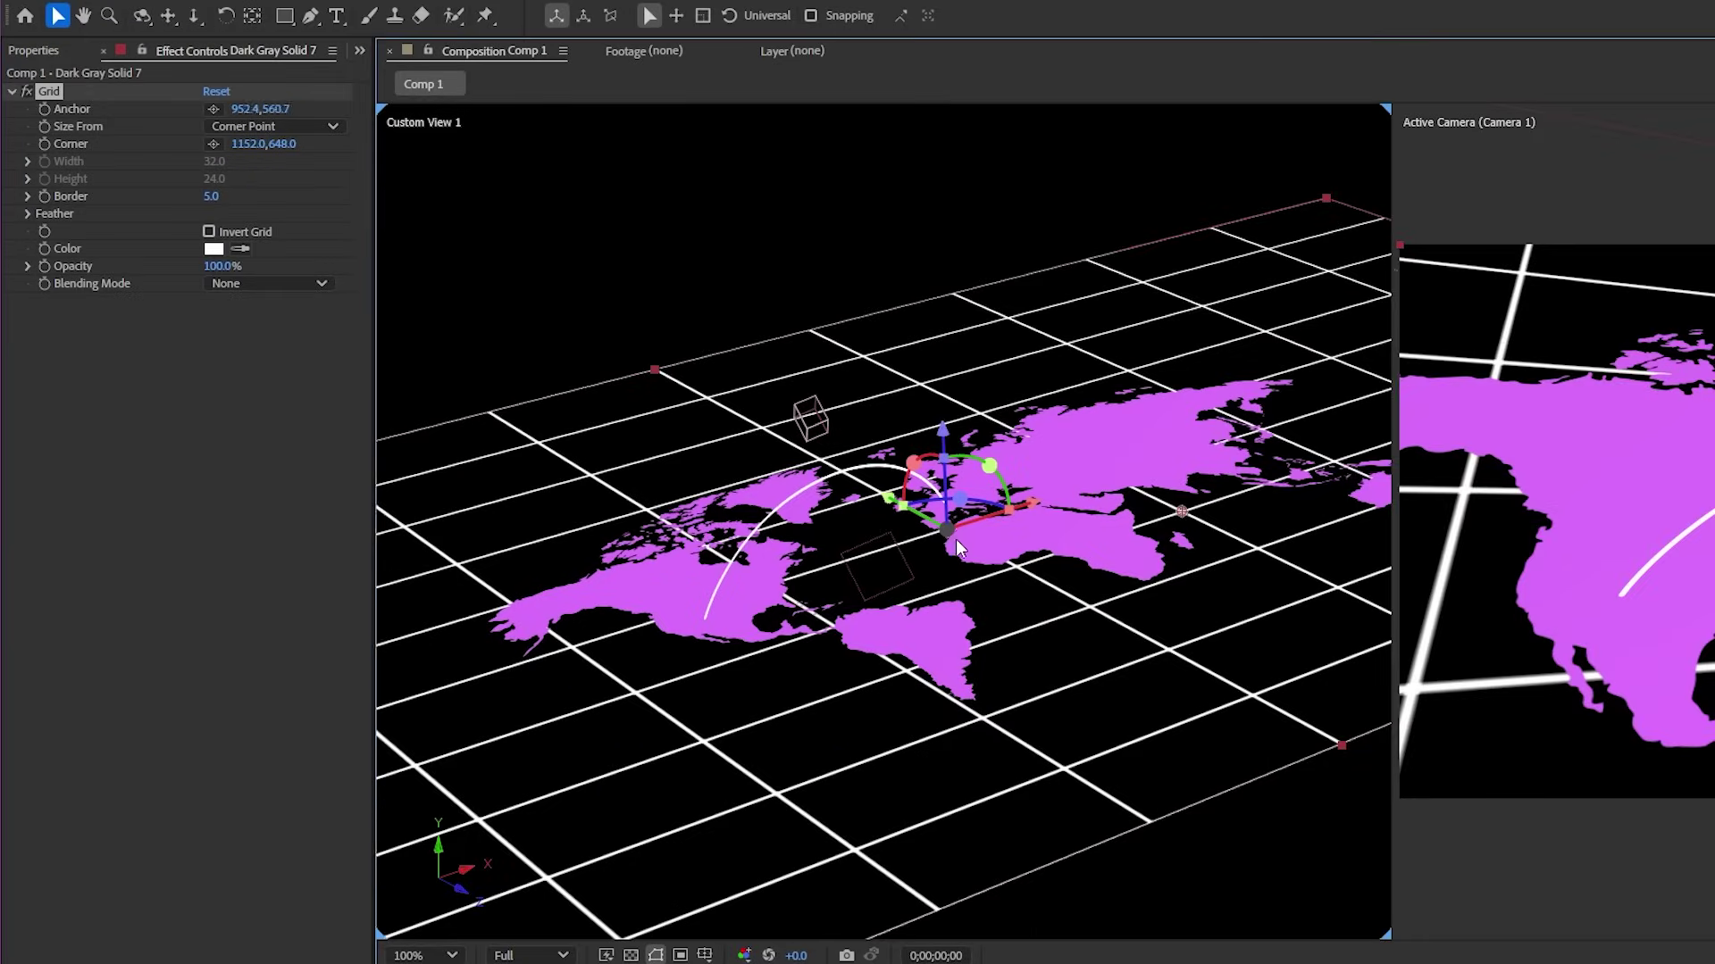
pyautogui.moveTo(956, 538); pyautogui.dragTo(1081, 504)
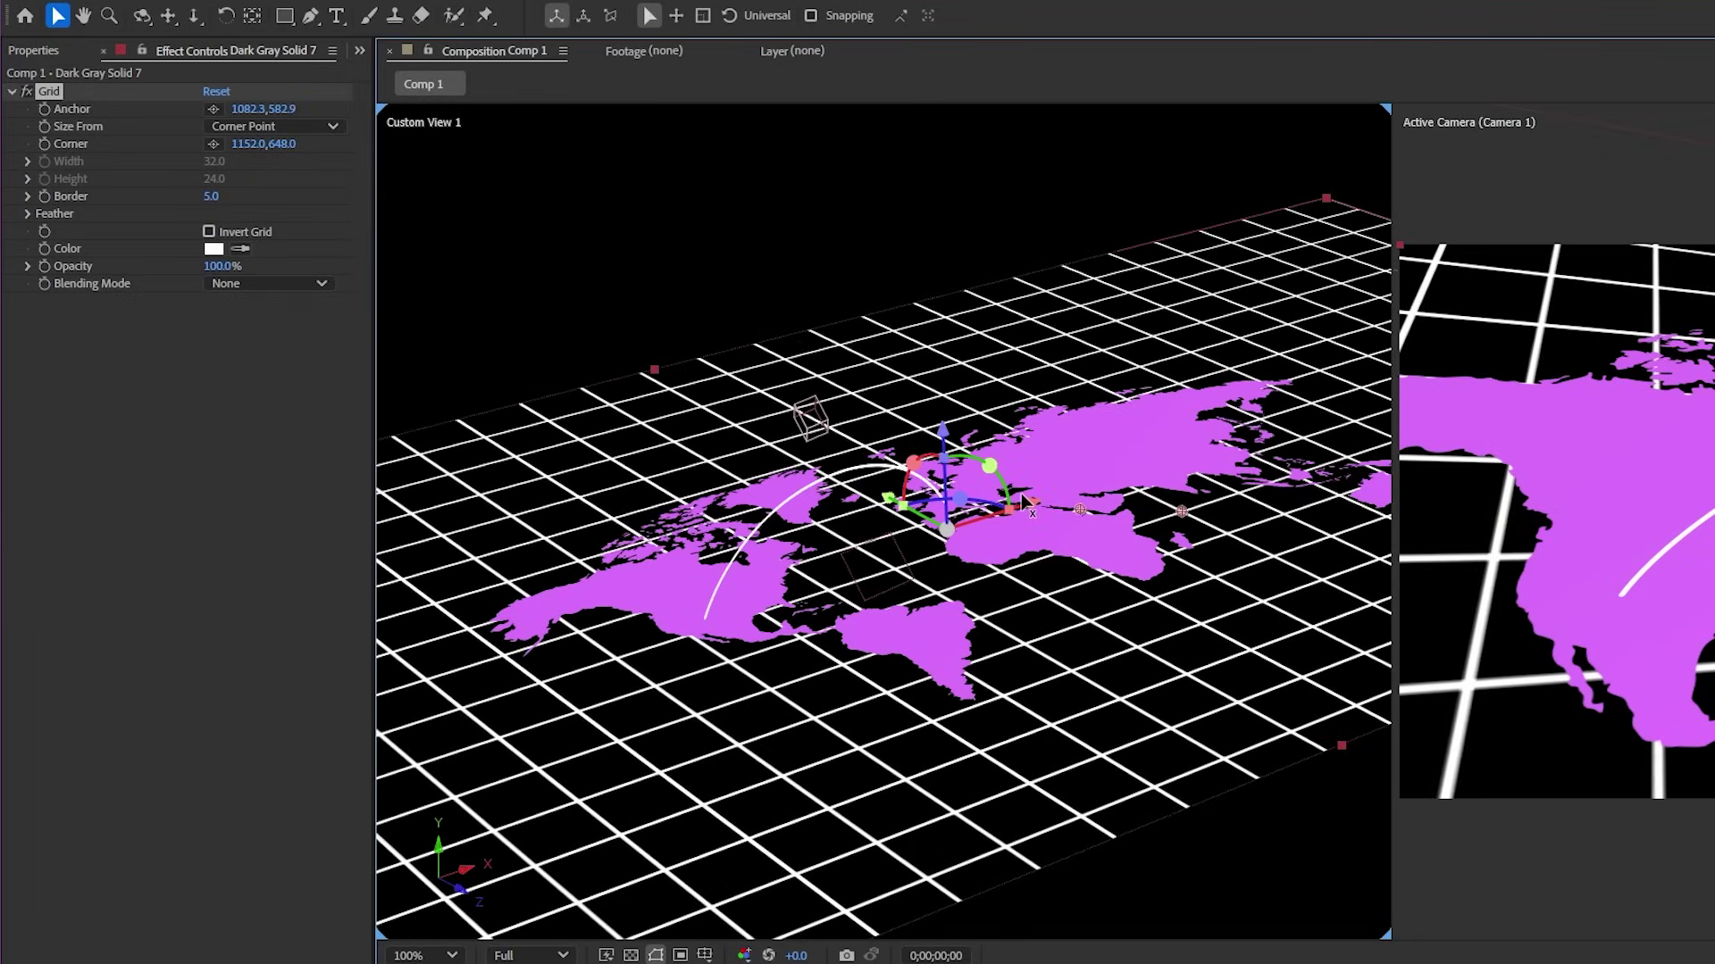
pyautogui.click(209, 197)
pyautogui.write('1')
pyautogui.press('Return')
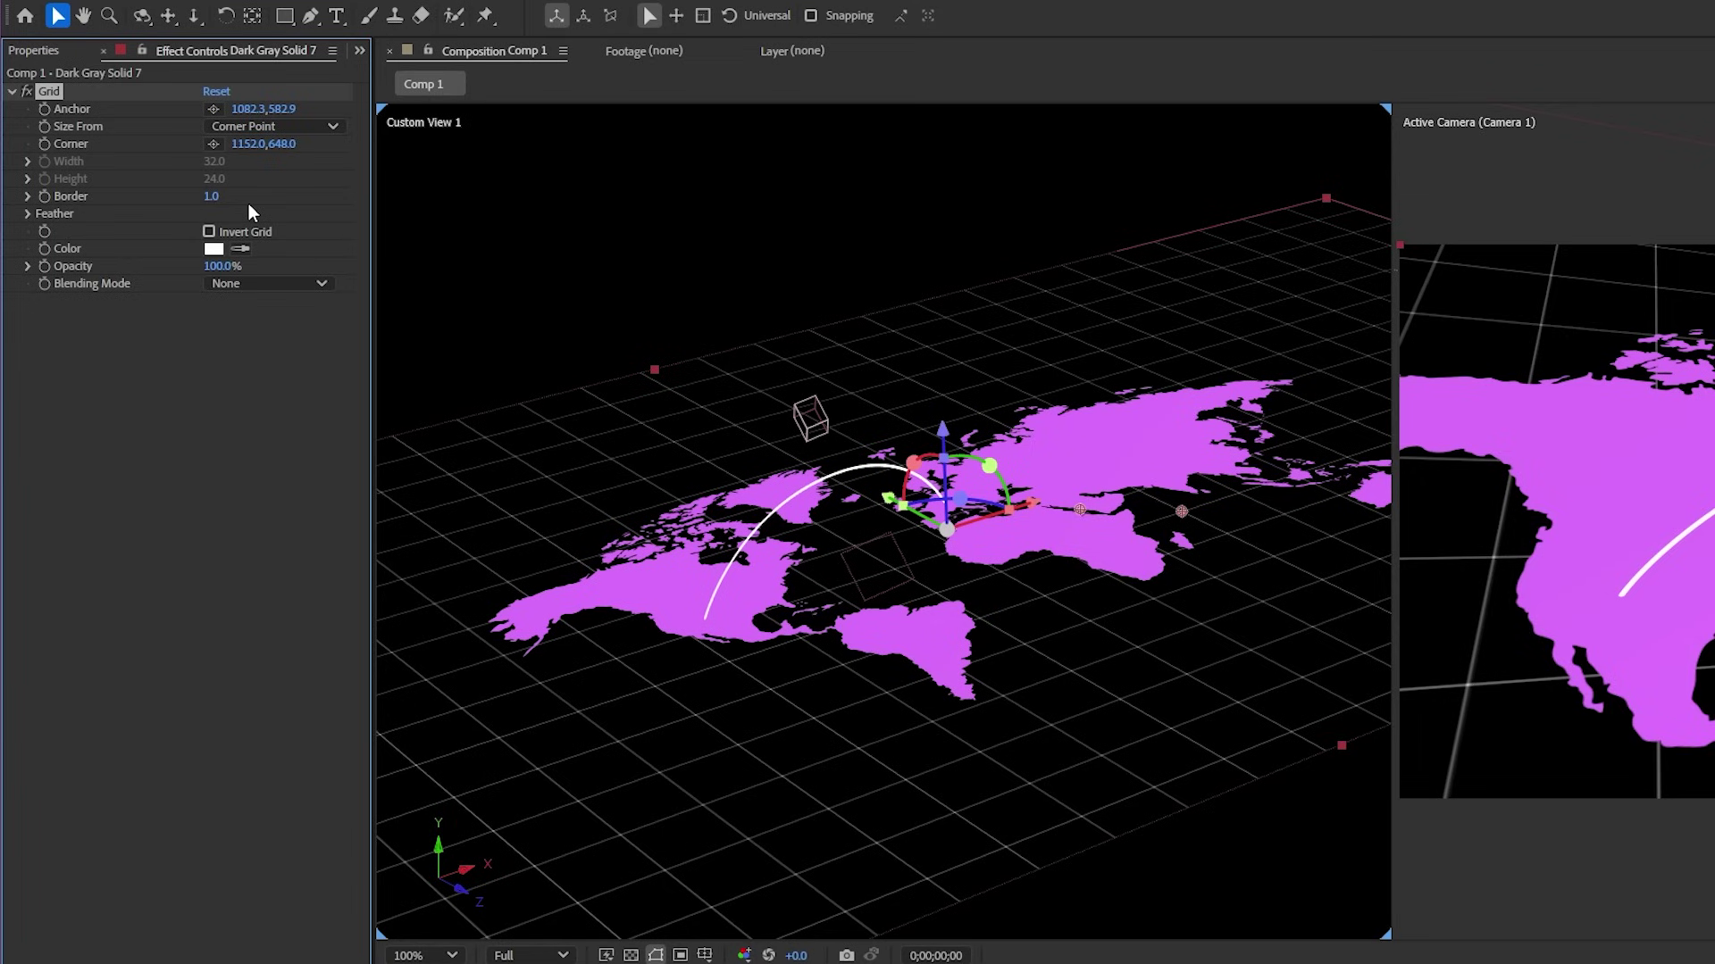
# Add a radial Gradient Ramp with its start point moved to the map centre
pyautogui.hotkey('ctrl', 'space')
pyautogui.write('grad')
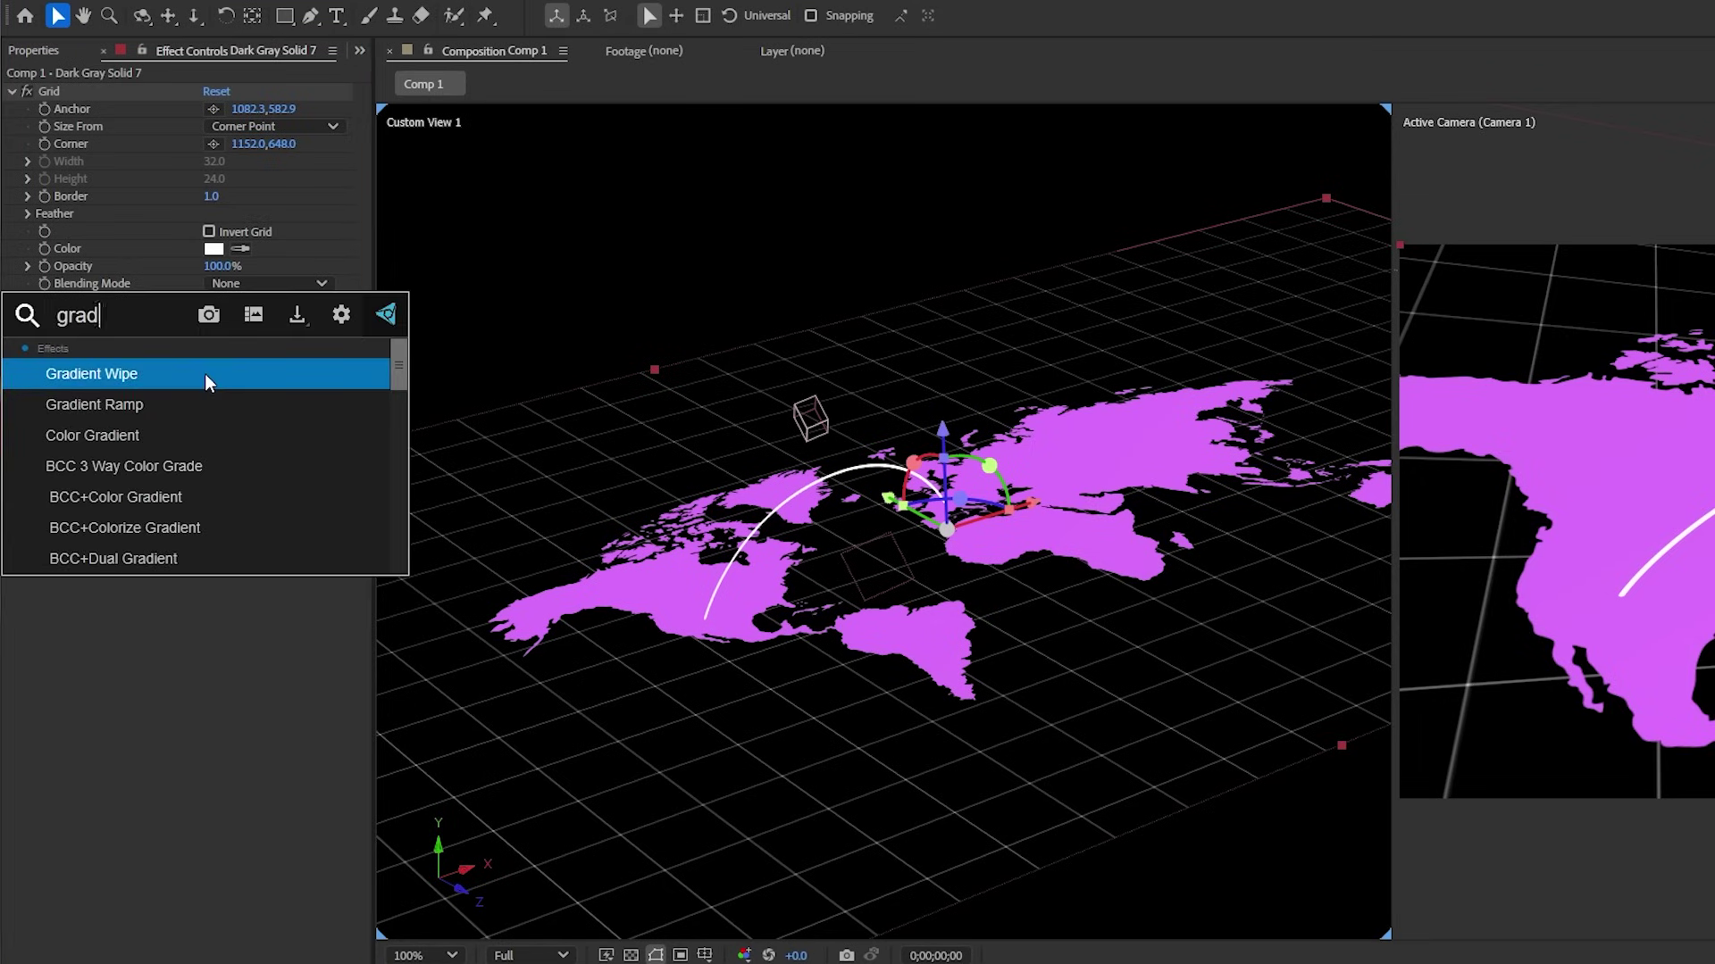
pyautogui.press('Down')
pyautogui.press('Return')
pyautogui.click(235, 388)
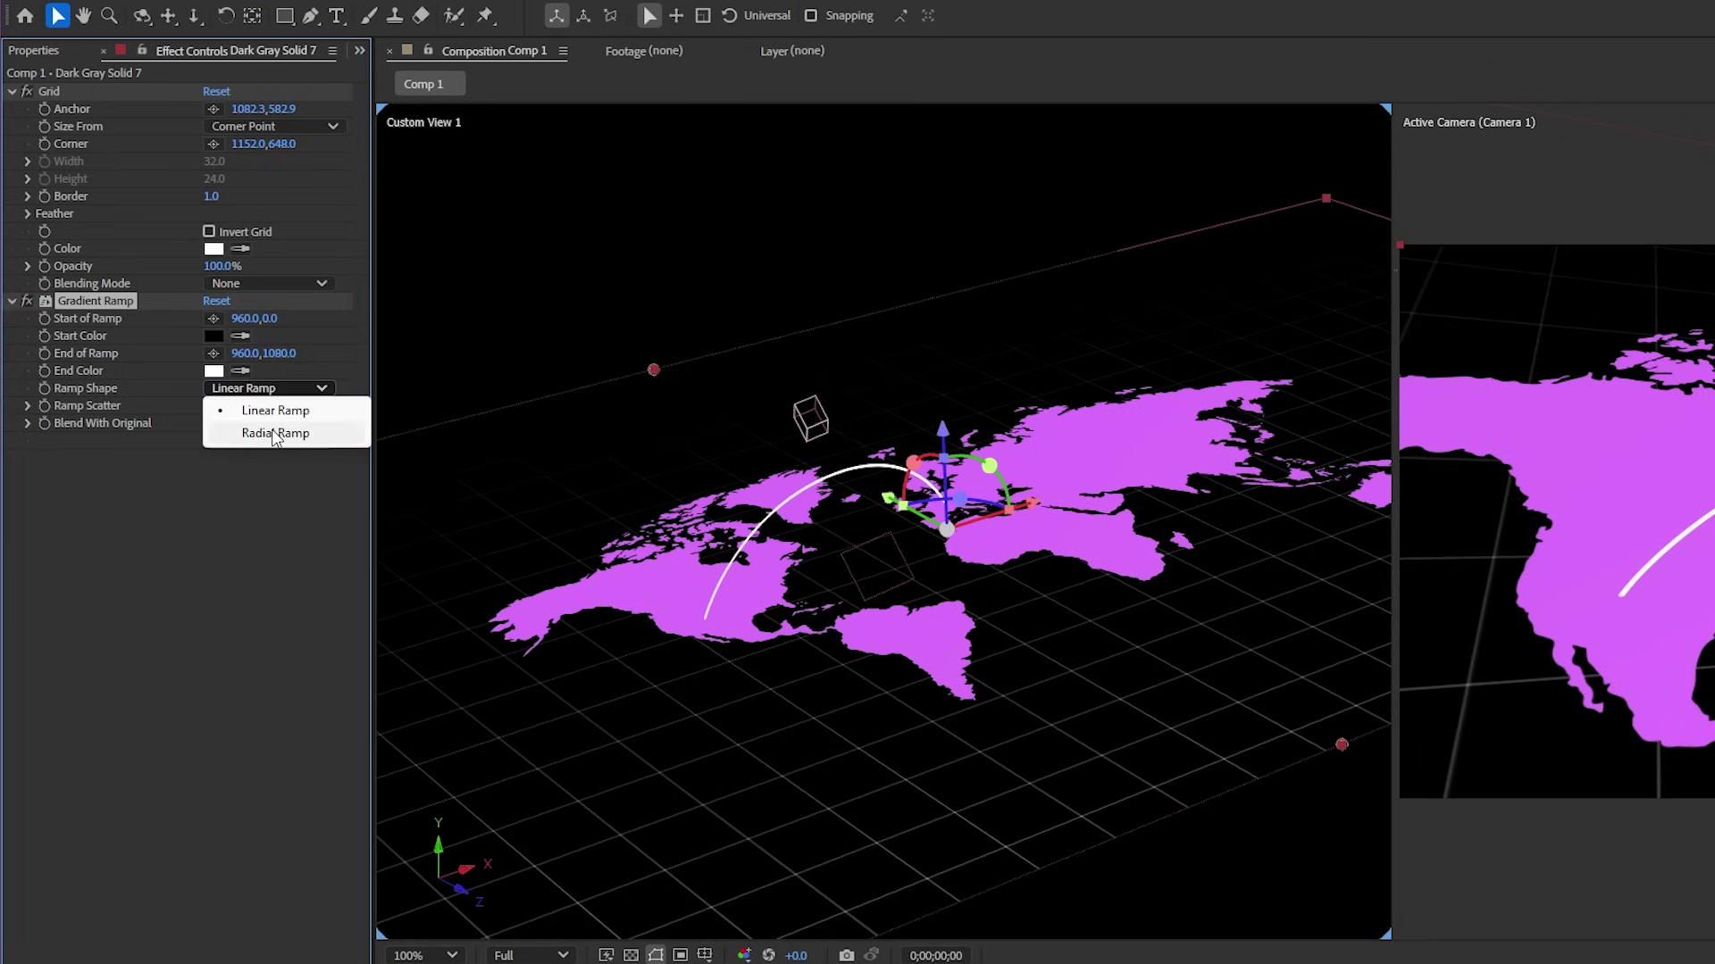
pyautogui.moveTo(654, 369); pyautogui.dragTo(923, 547)
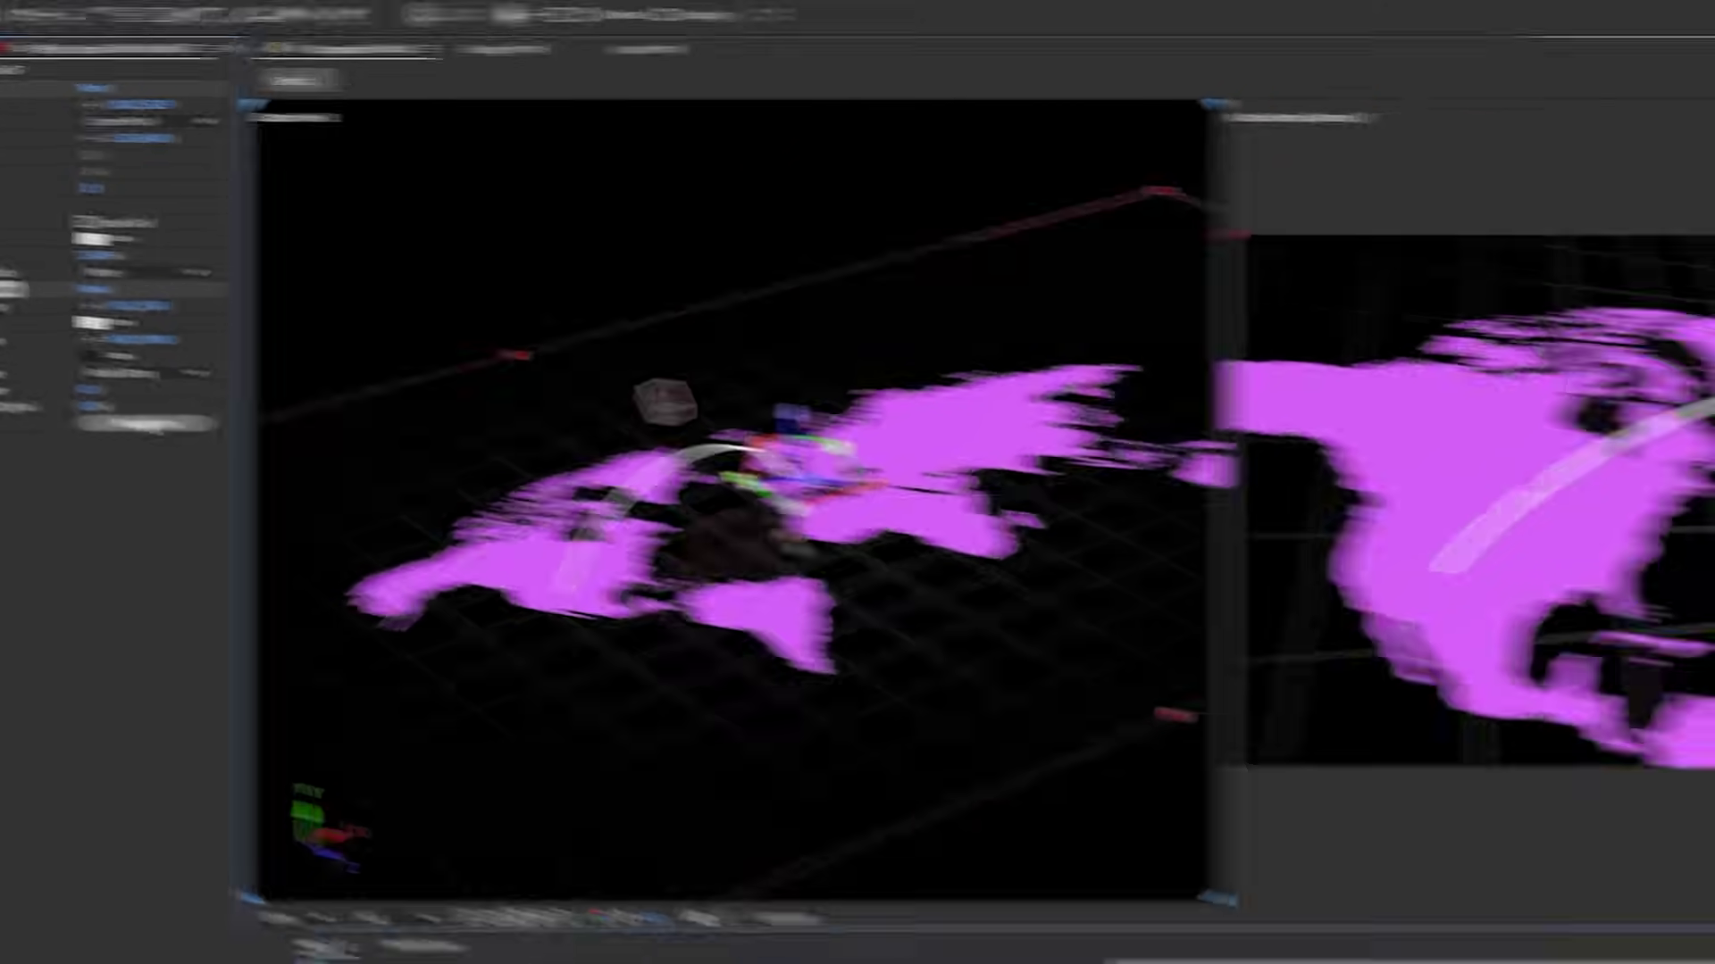
pyautogui.moveTo(1292, 963); pyautogui.dragTo(1553, 963)
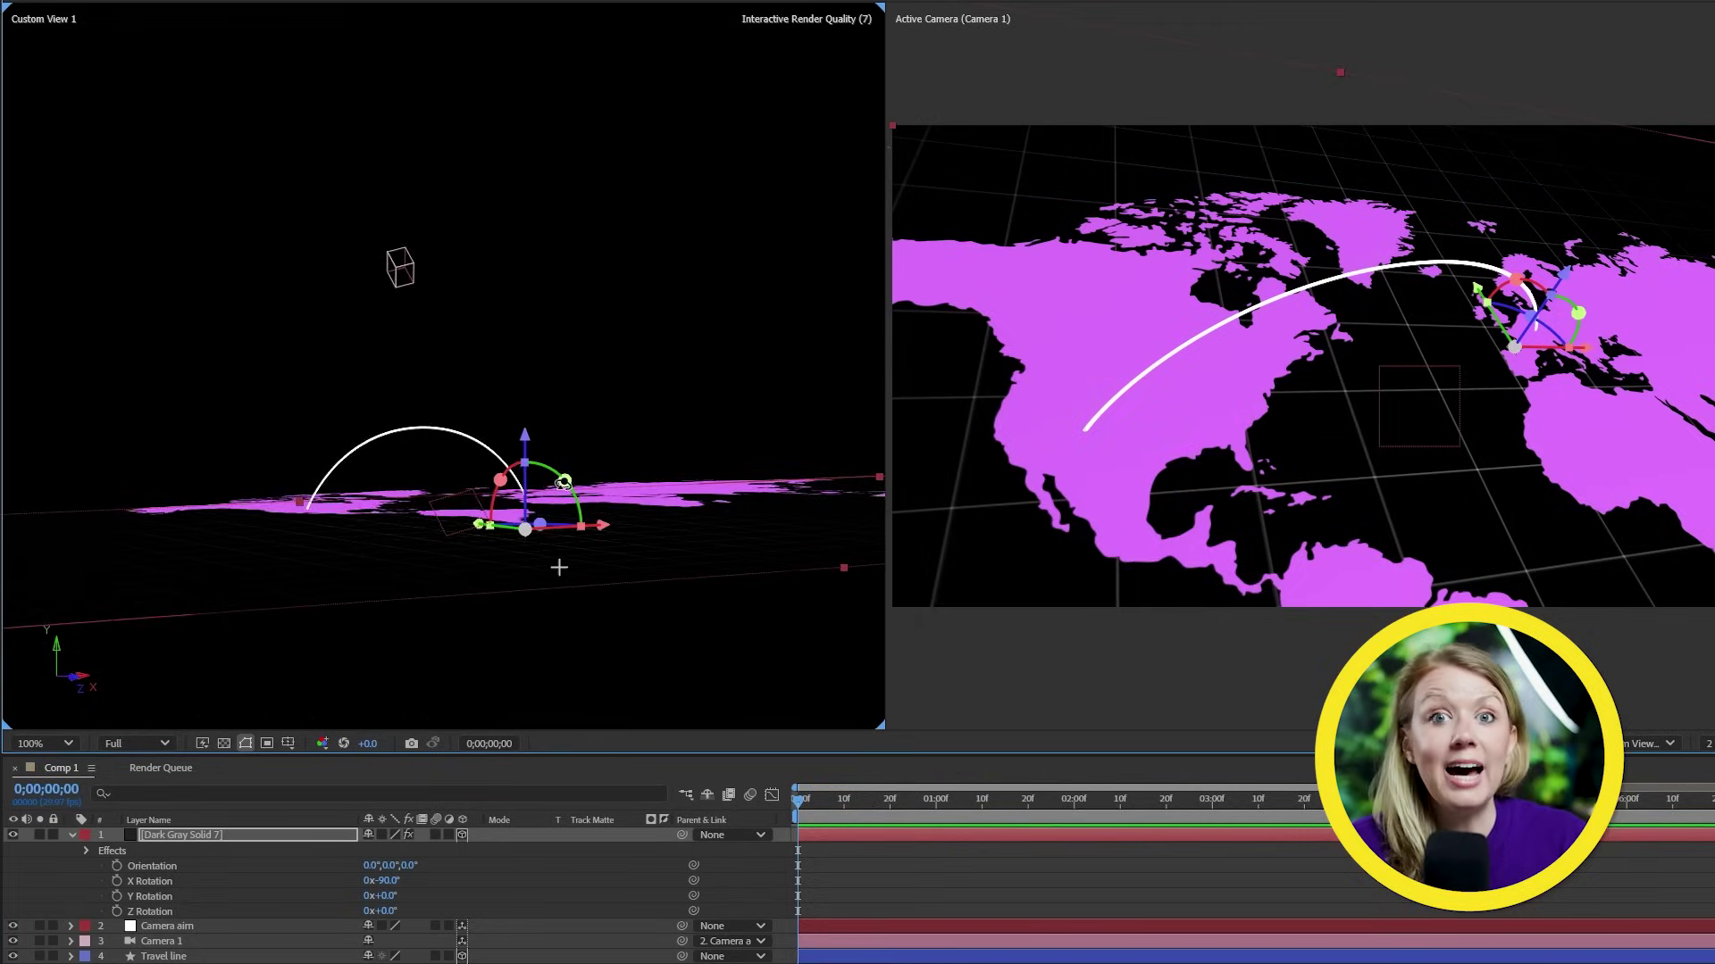
pyautogui.moveTo(563, 482); pyautogui.dragTo(585, 493)
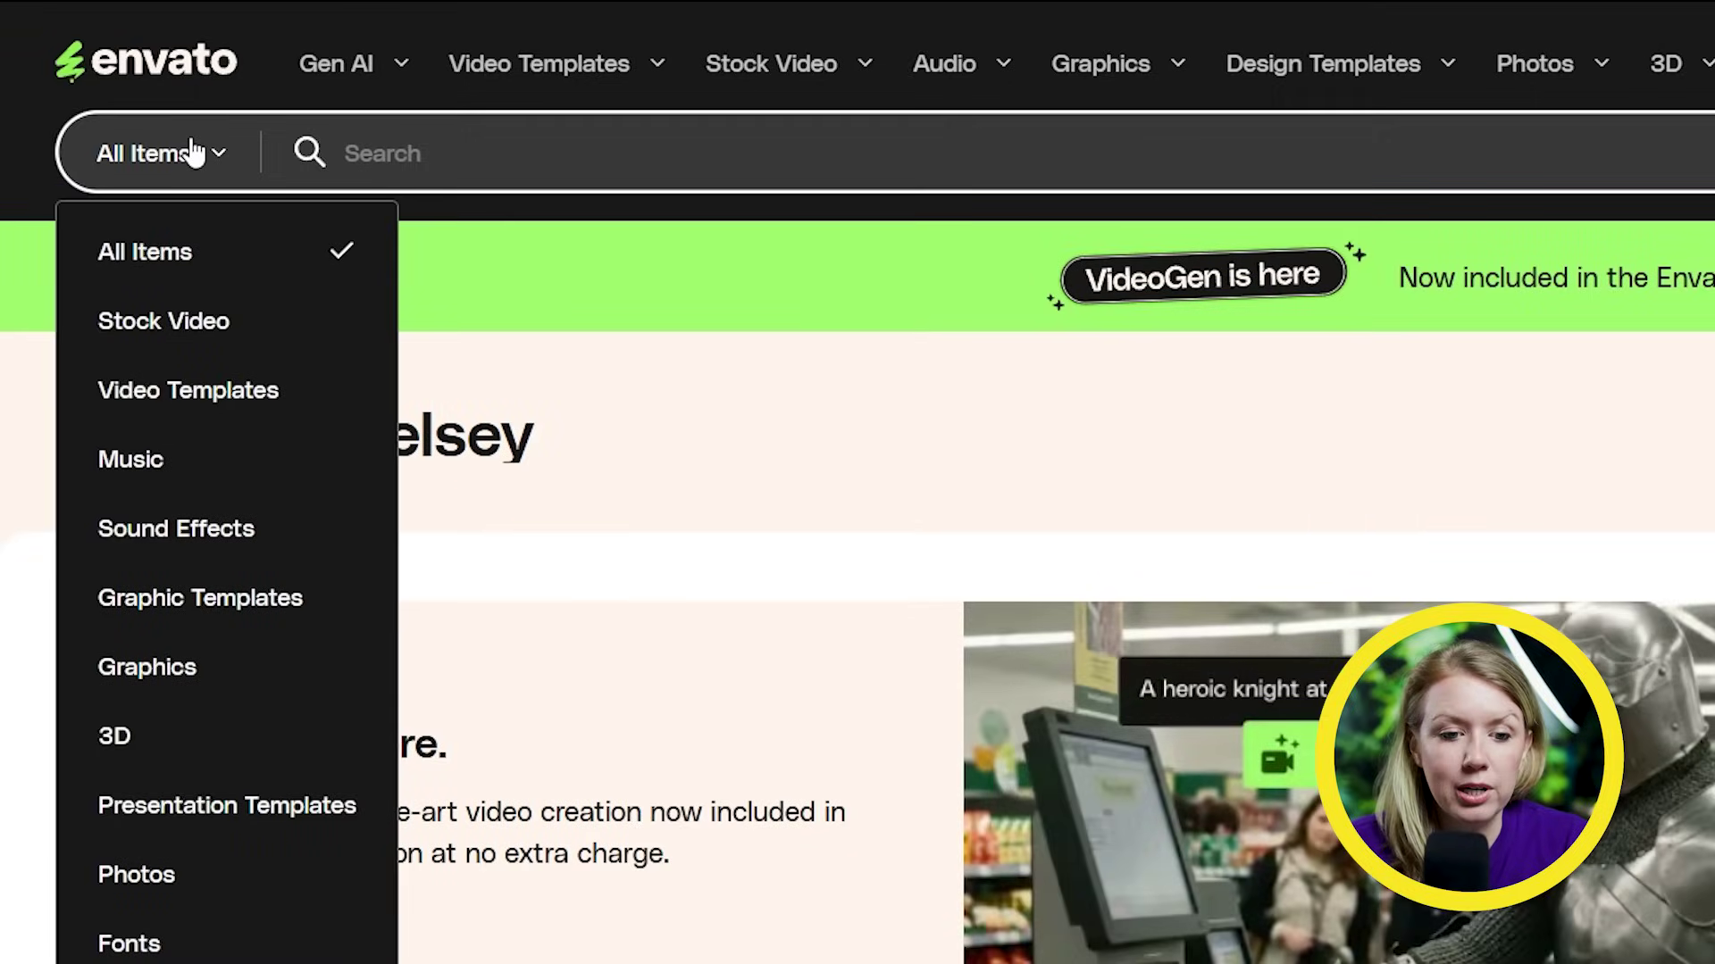
# Search Envato stock video for 'top view of an ocean' and download the Atlantic beach clip
pyautogui.click(191, 335)
pyautogui.click(500, 167)
pyautogui.write('t')
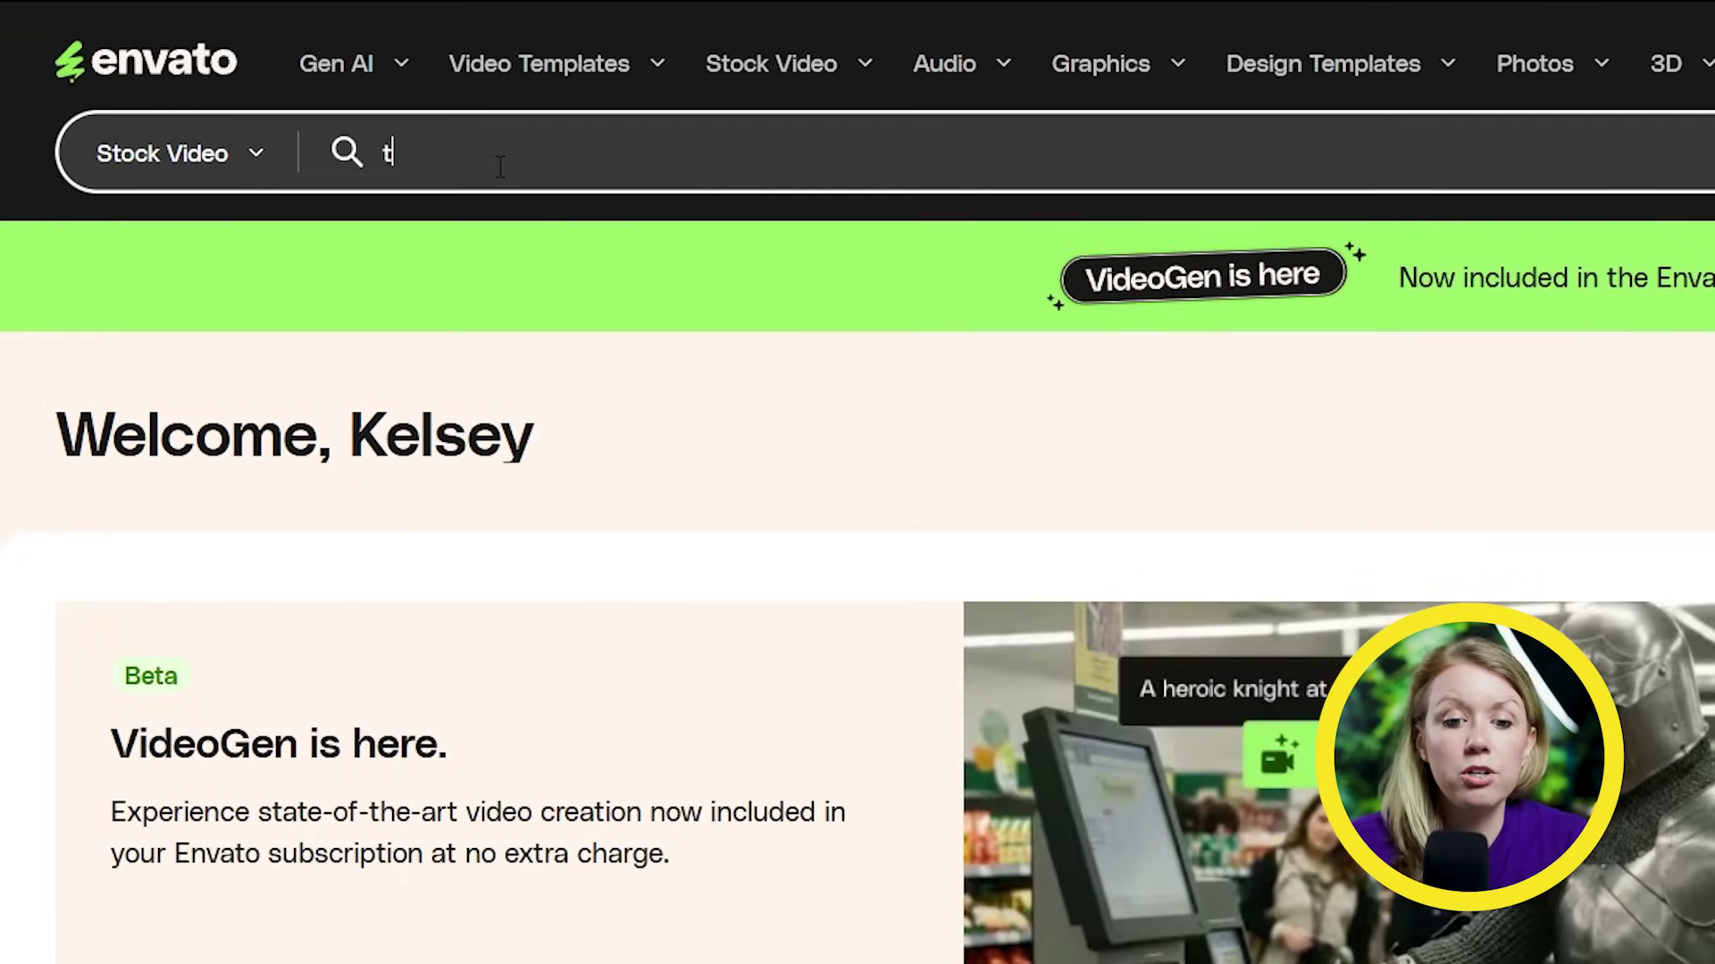
pyautogui.write('op view of an ocean')
pyautogui.press('Return')
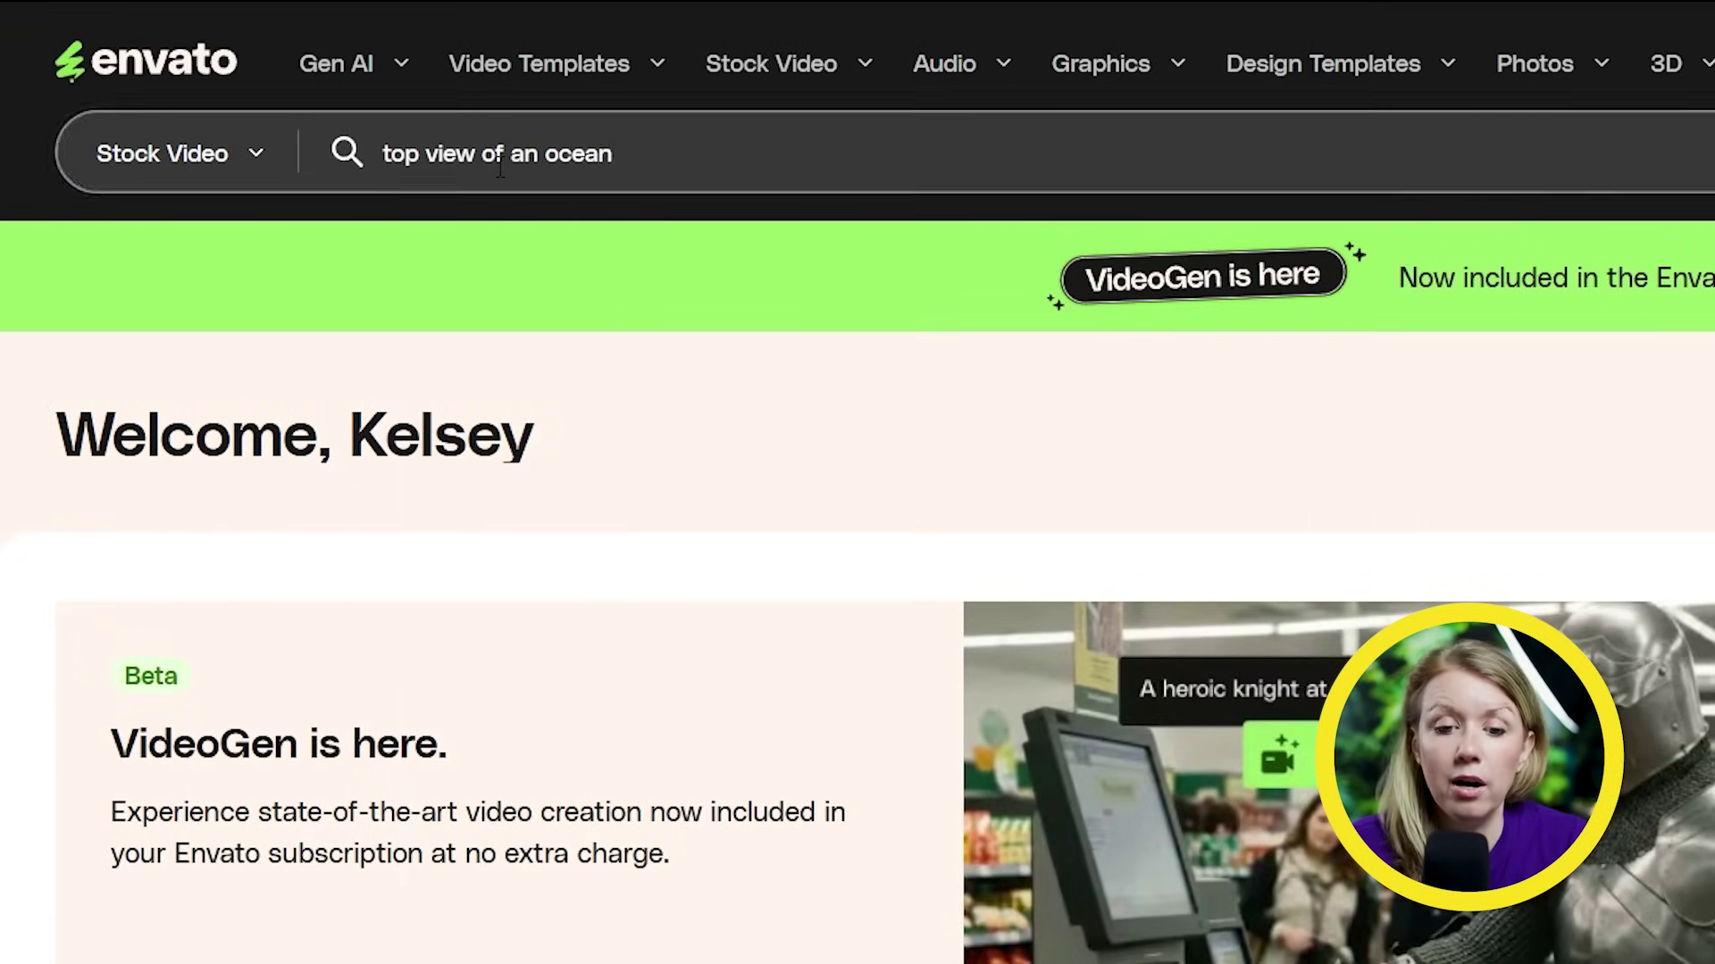
pyautogui.scroll(-10, 1712, 260)
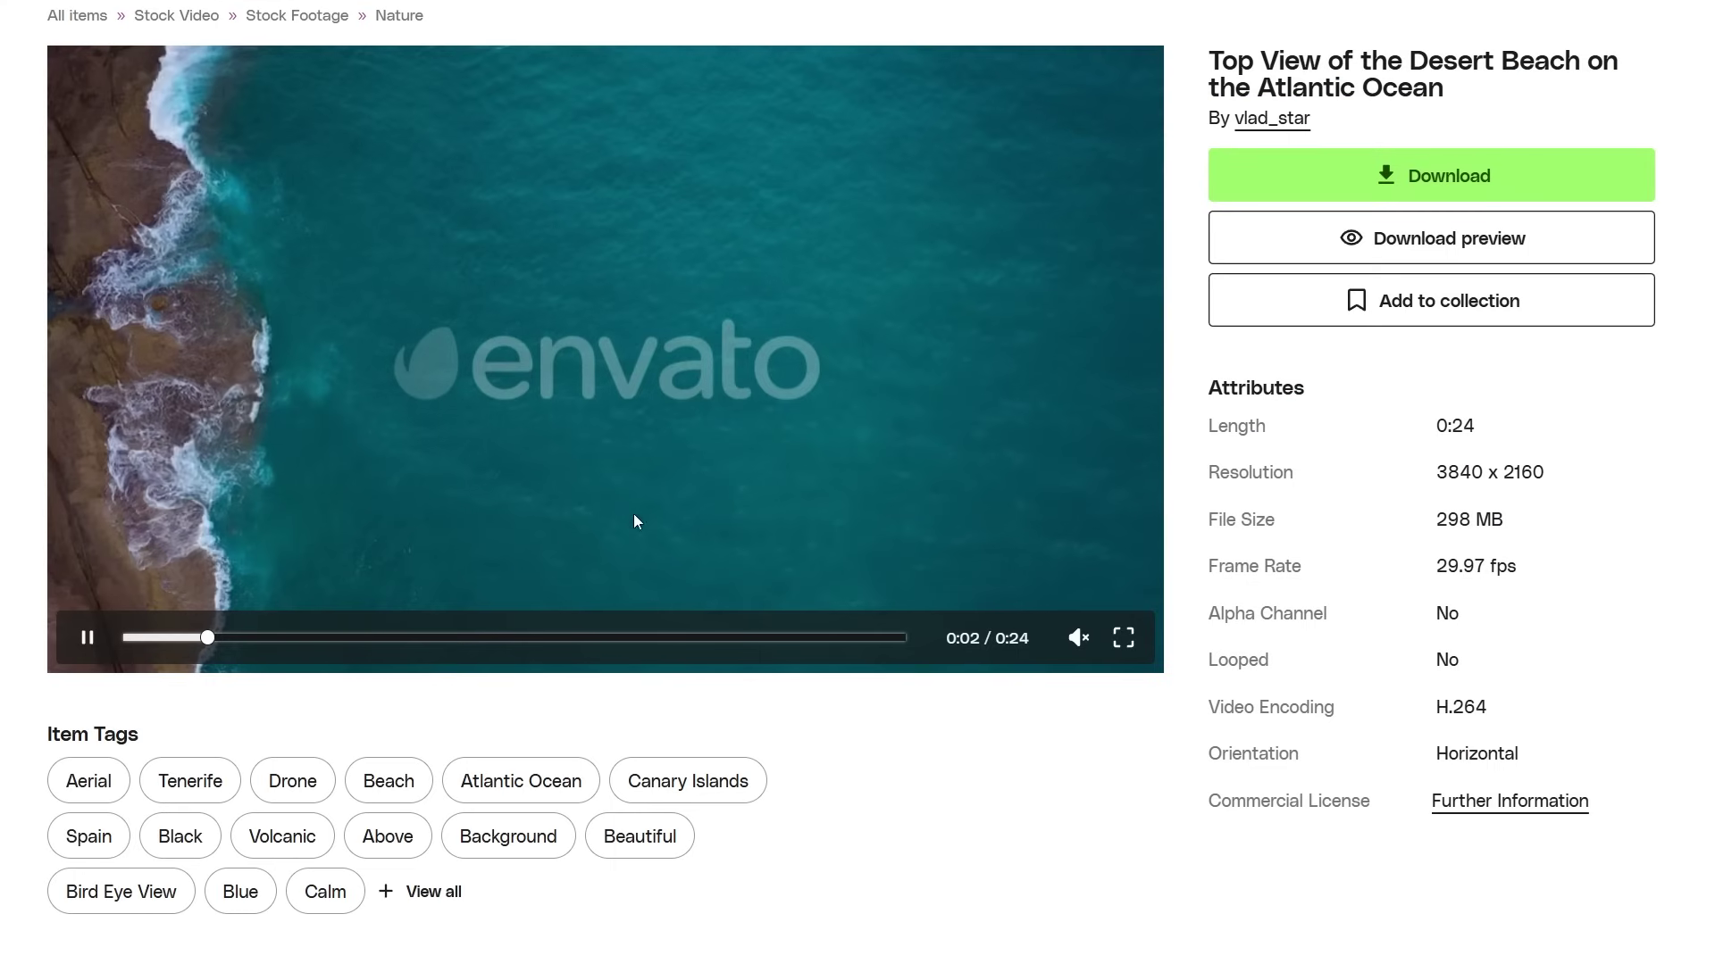
pyautogui.click(1288, 193)
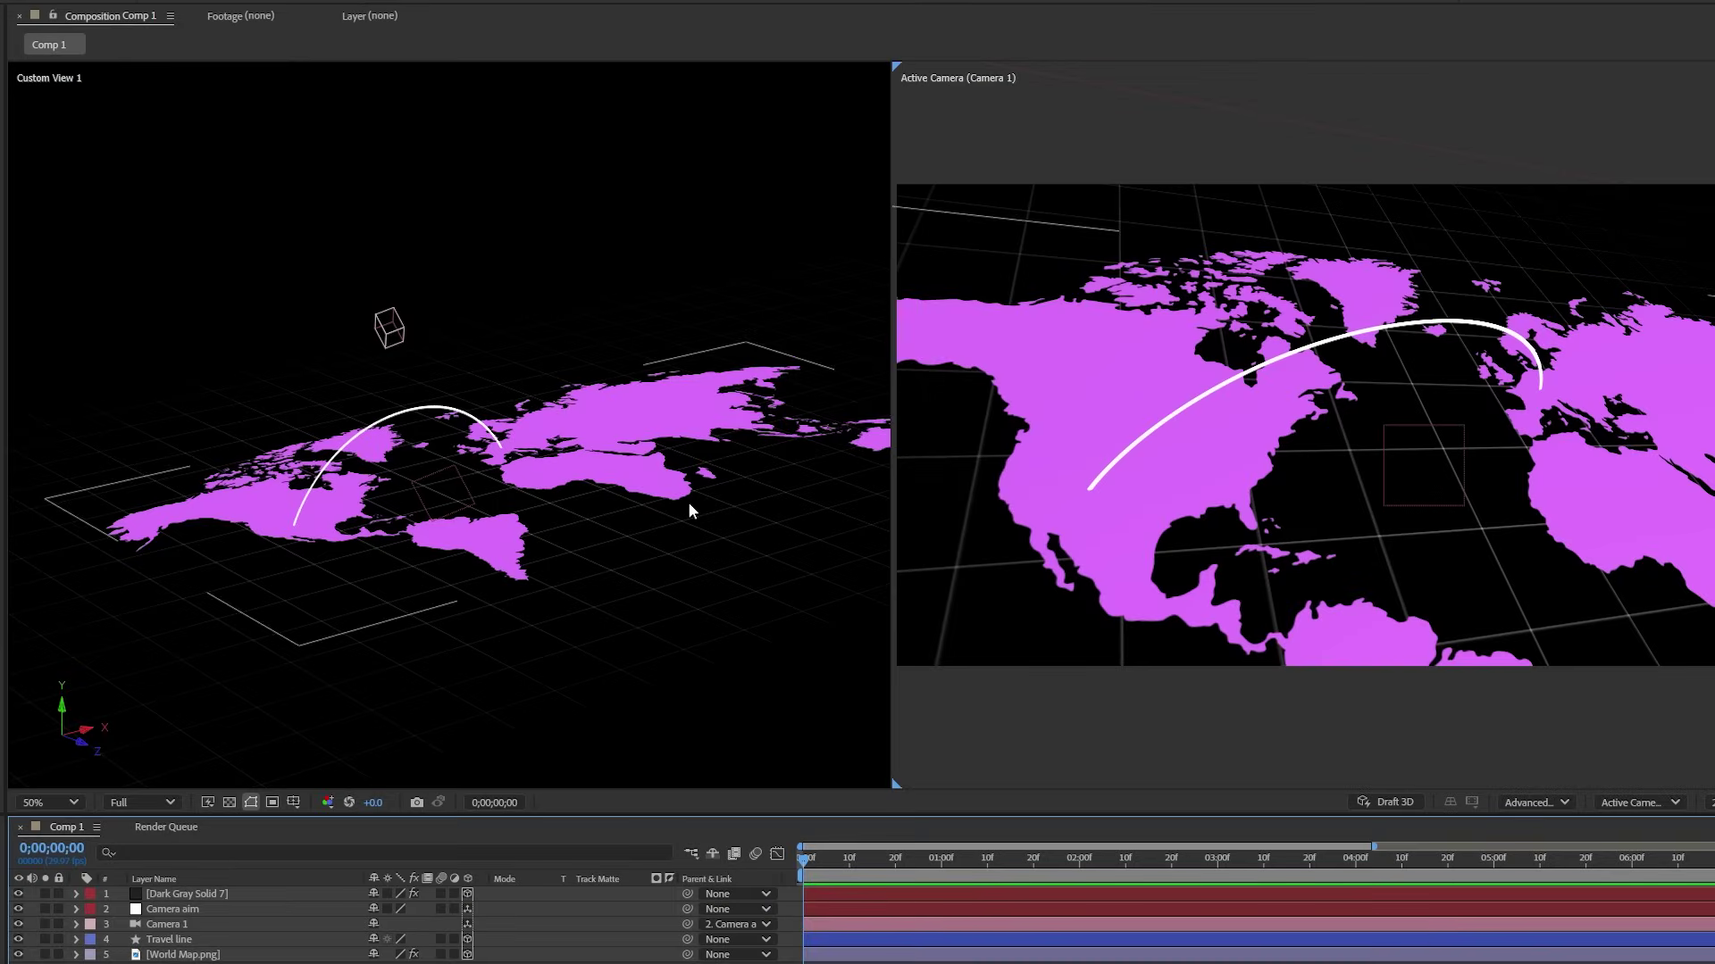
# Add the ocean clip to the comp as a 3D layer and push it beneath the grid
pyautogui.hotkey('ctrl', '/')
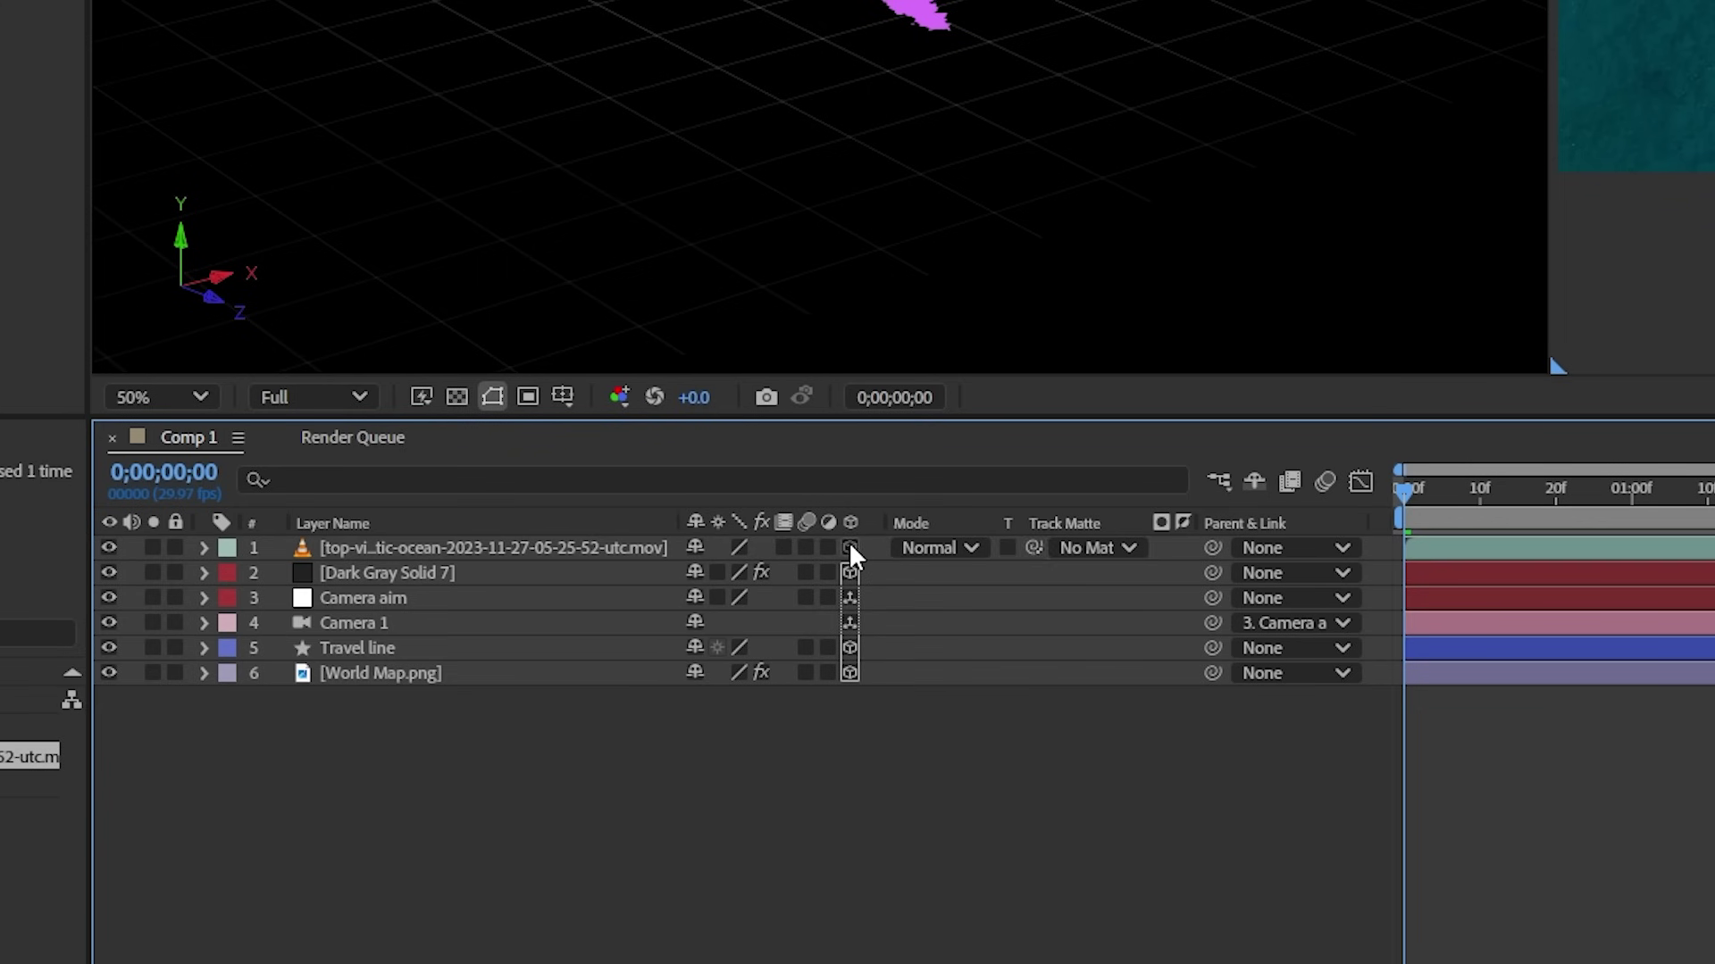
pyautogui.click(849, 548)
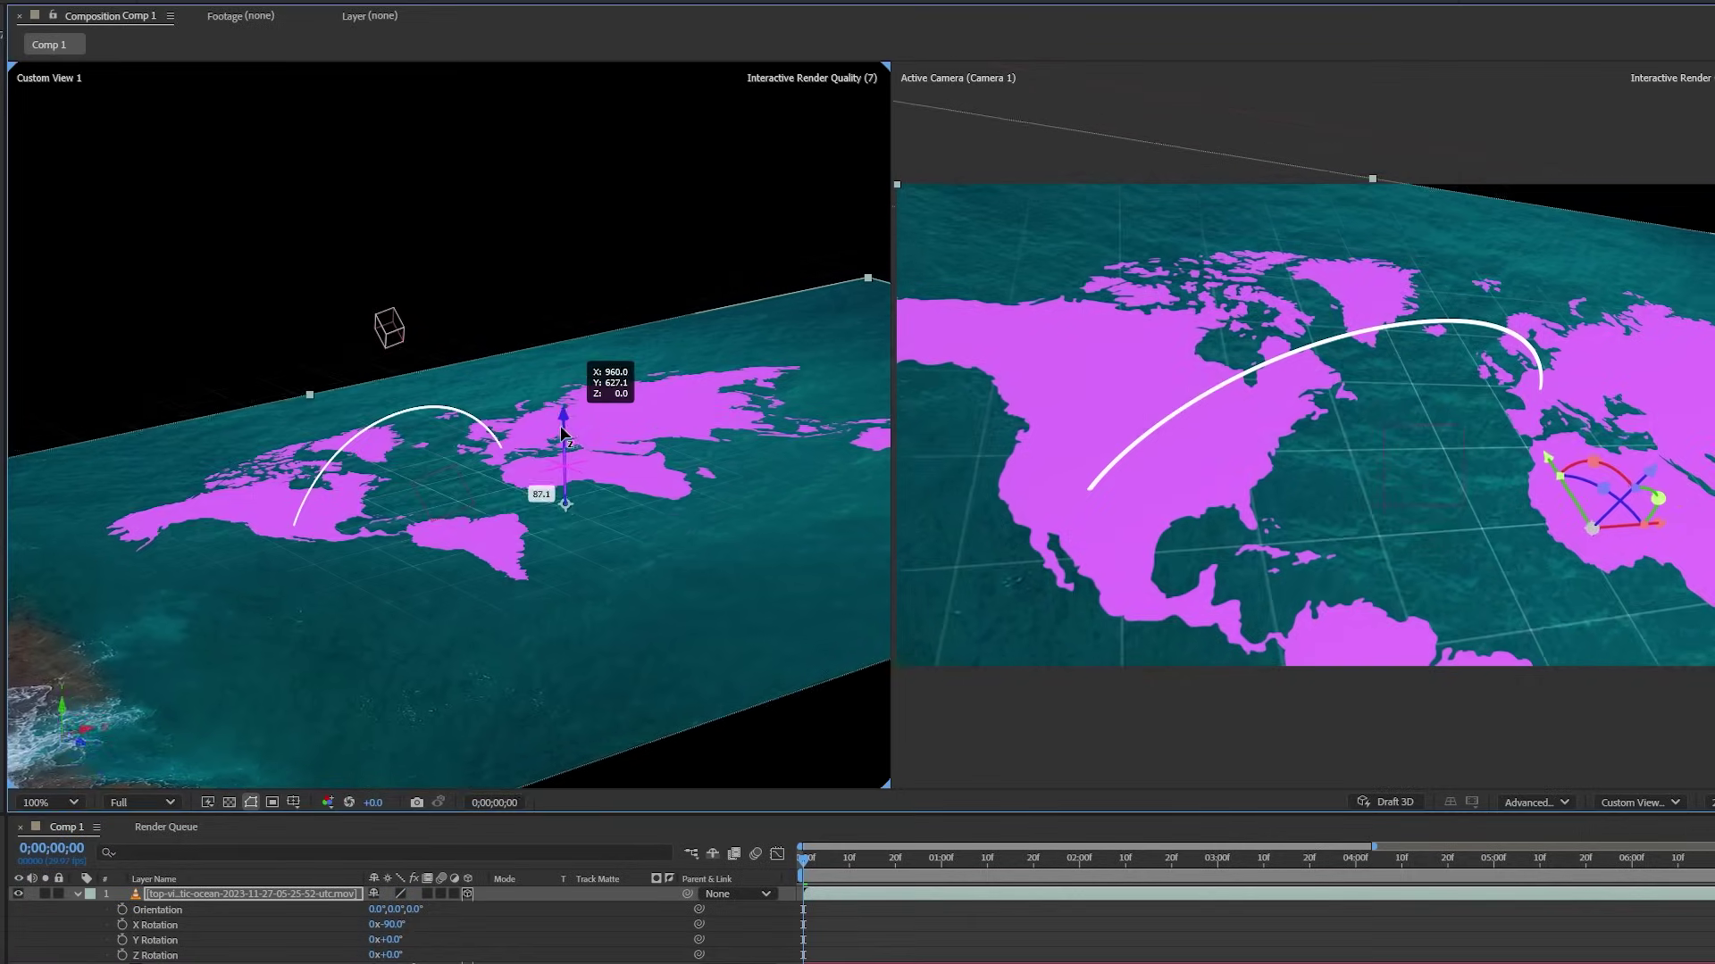
pyautogui.moveTo(563, 434); pyautogui.dragTo(555, 439)
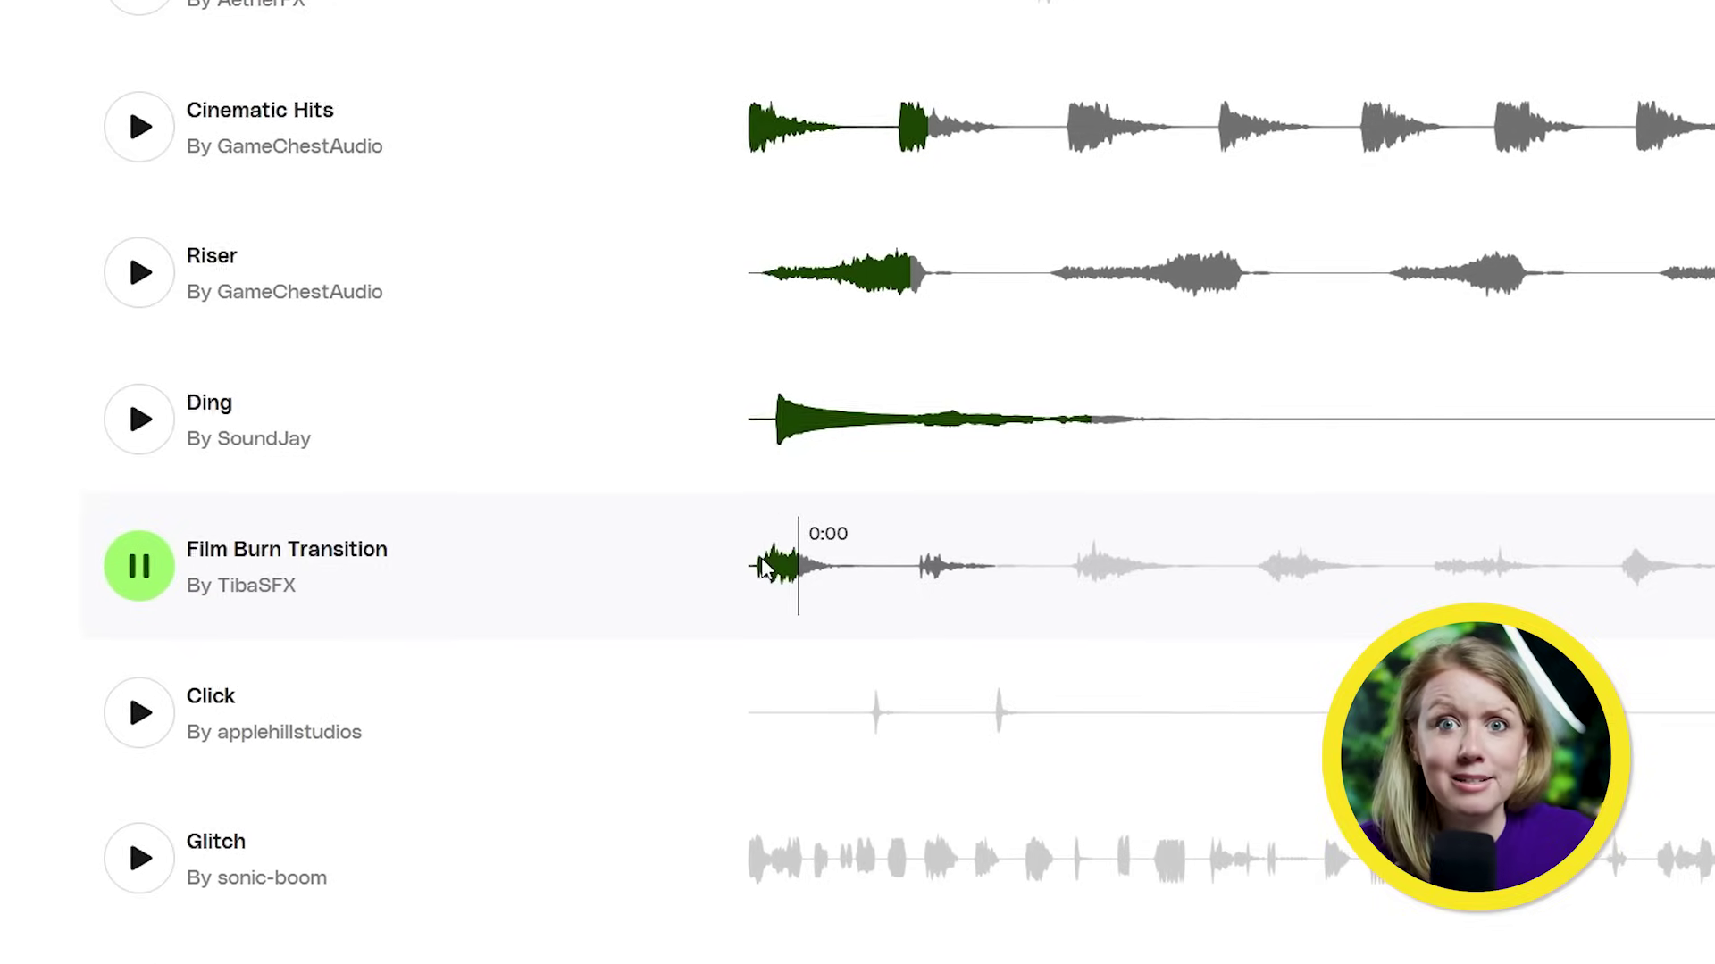
# Browse the AI VideoGen page and preview the Minimal Map Kit and Australia map templates
pyautogui.click(1339, 284)
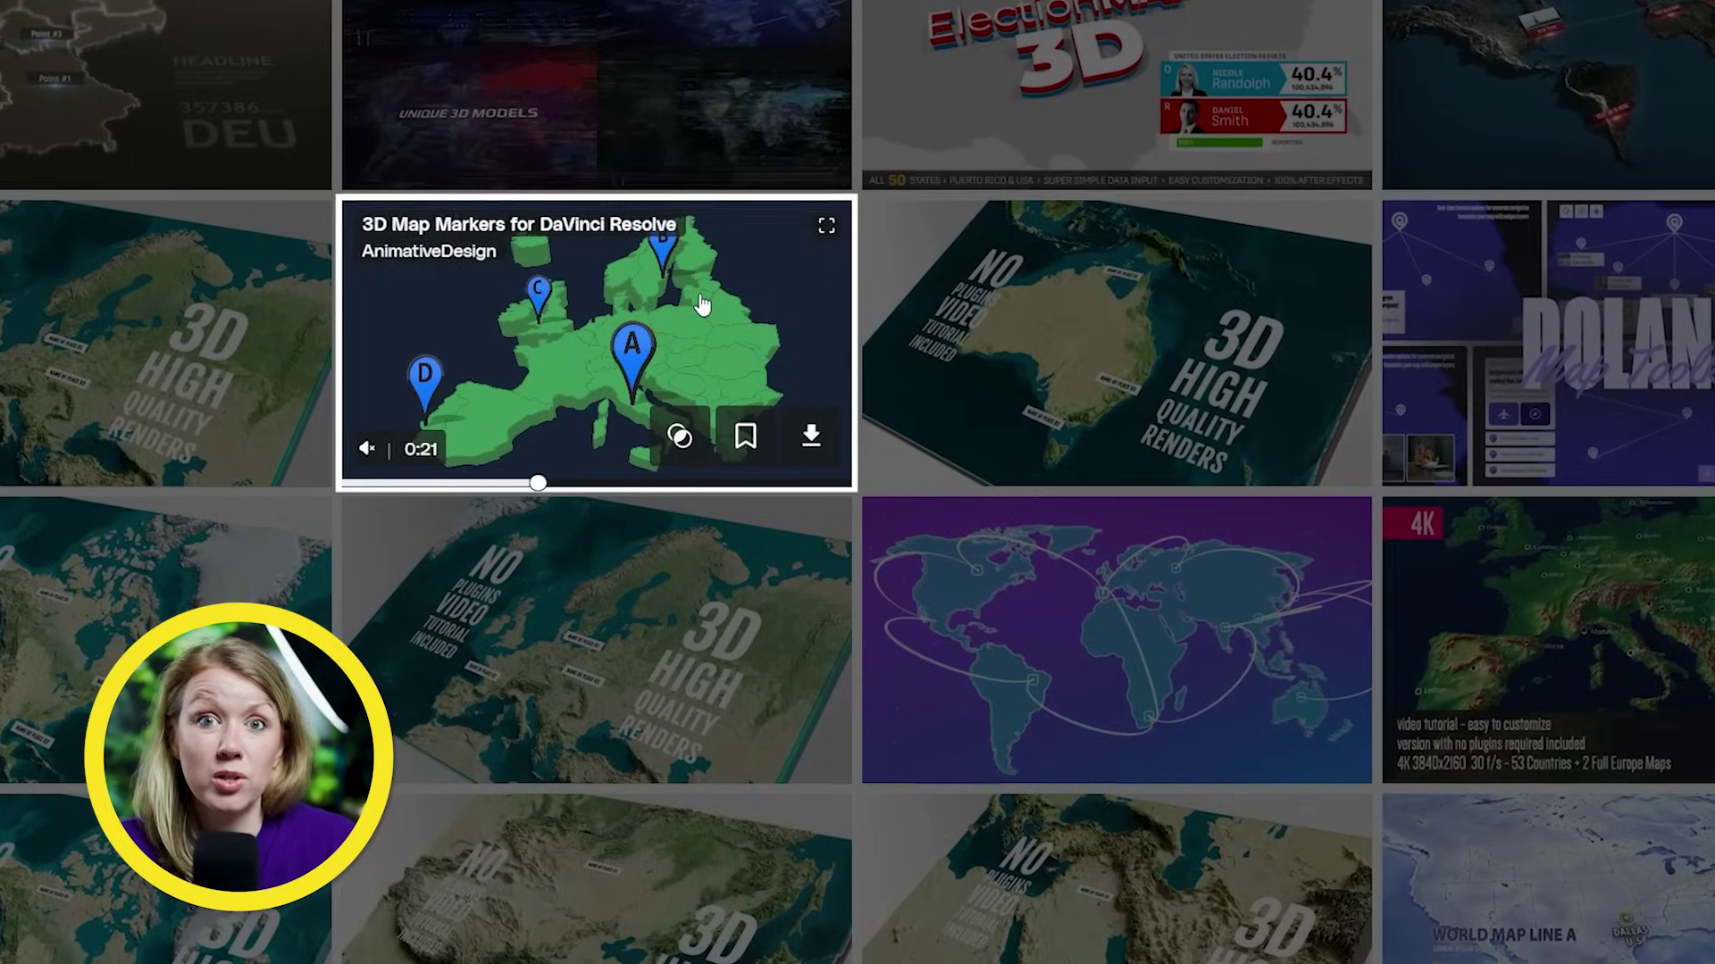
pyautogui.moveTo(1024, 585)
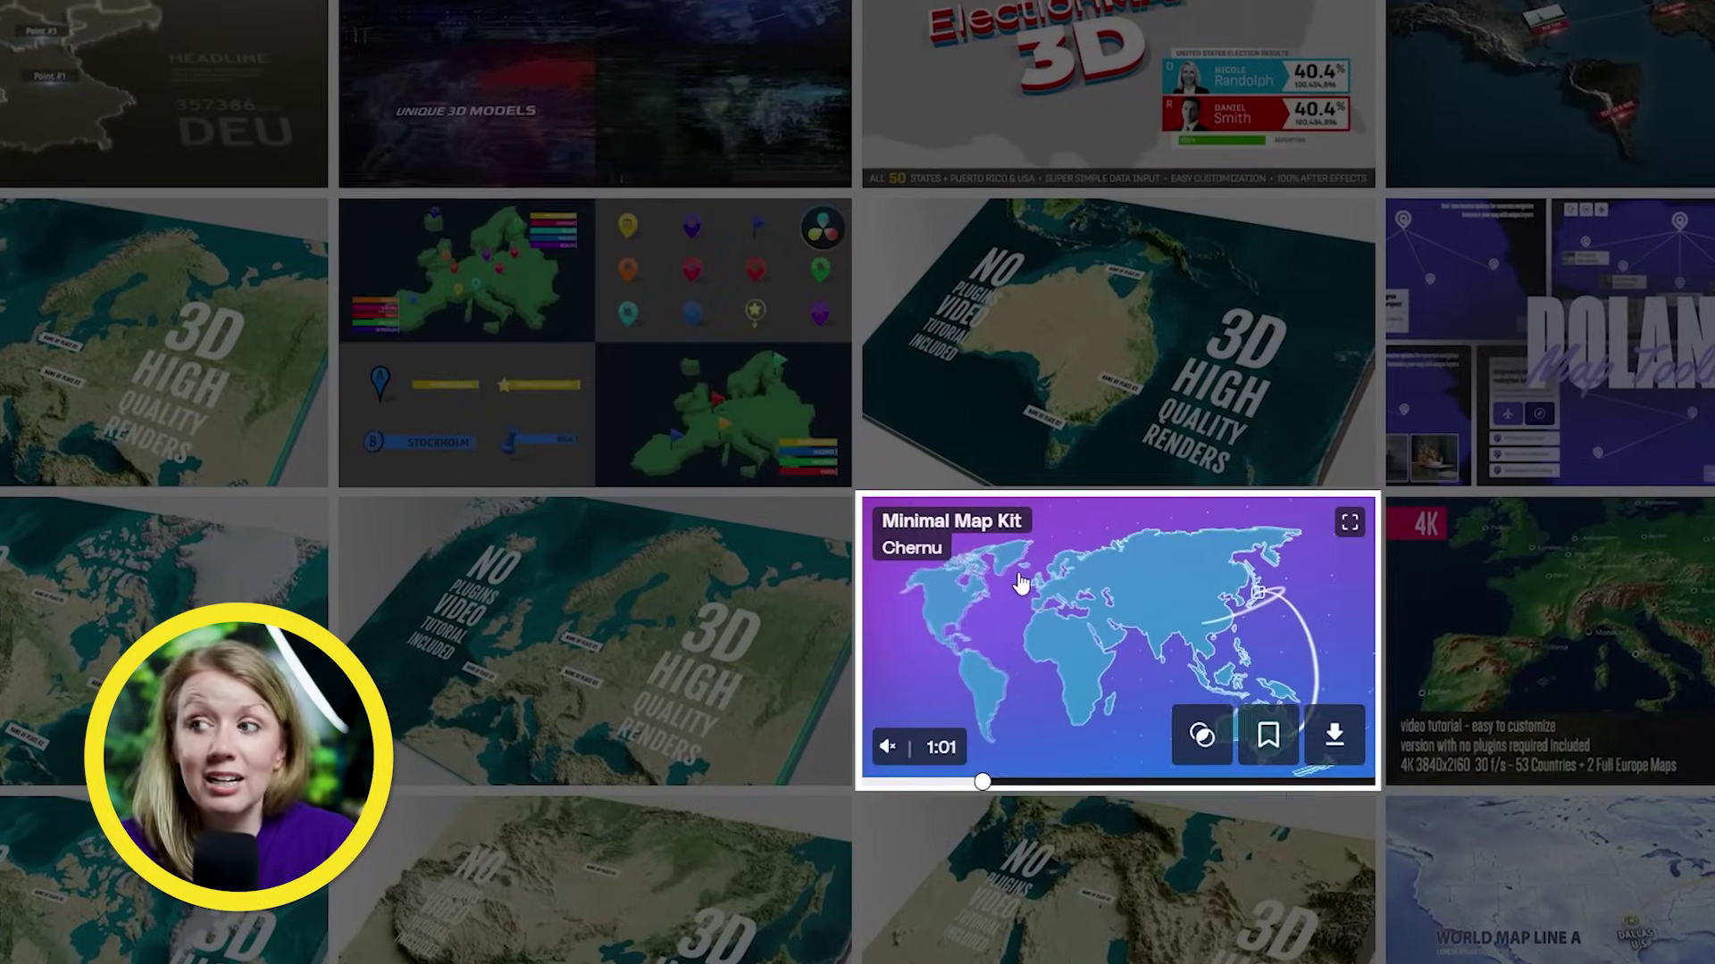
pyautogui.moveTo(1079, 390)
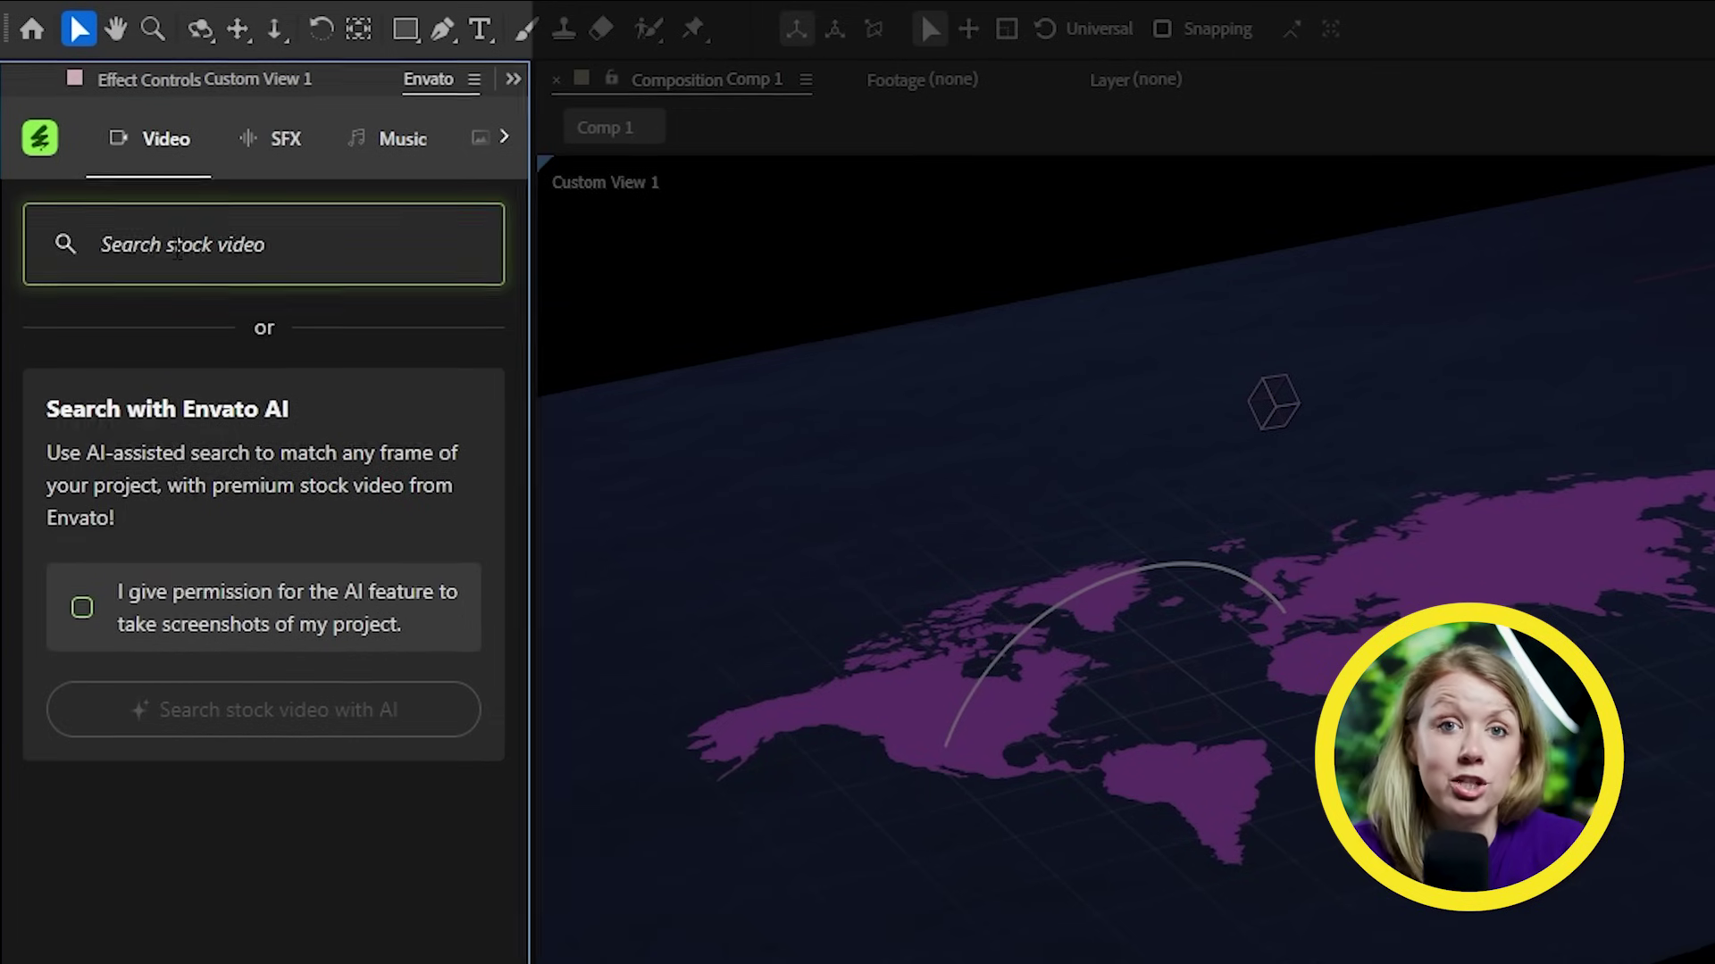
# Search the Envato panel for 'ocean top view' and preview the Ocean Top View clip
pyautogui.write('ocean top view')
pyautogui.press('Return')
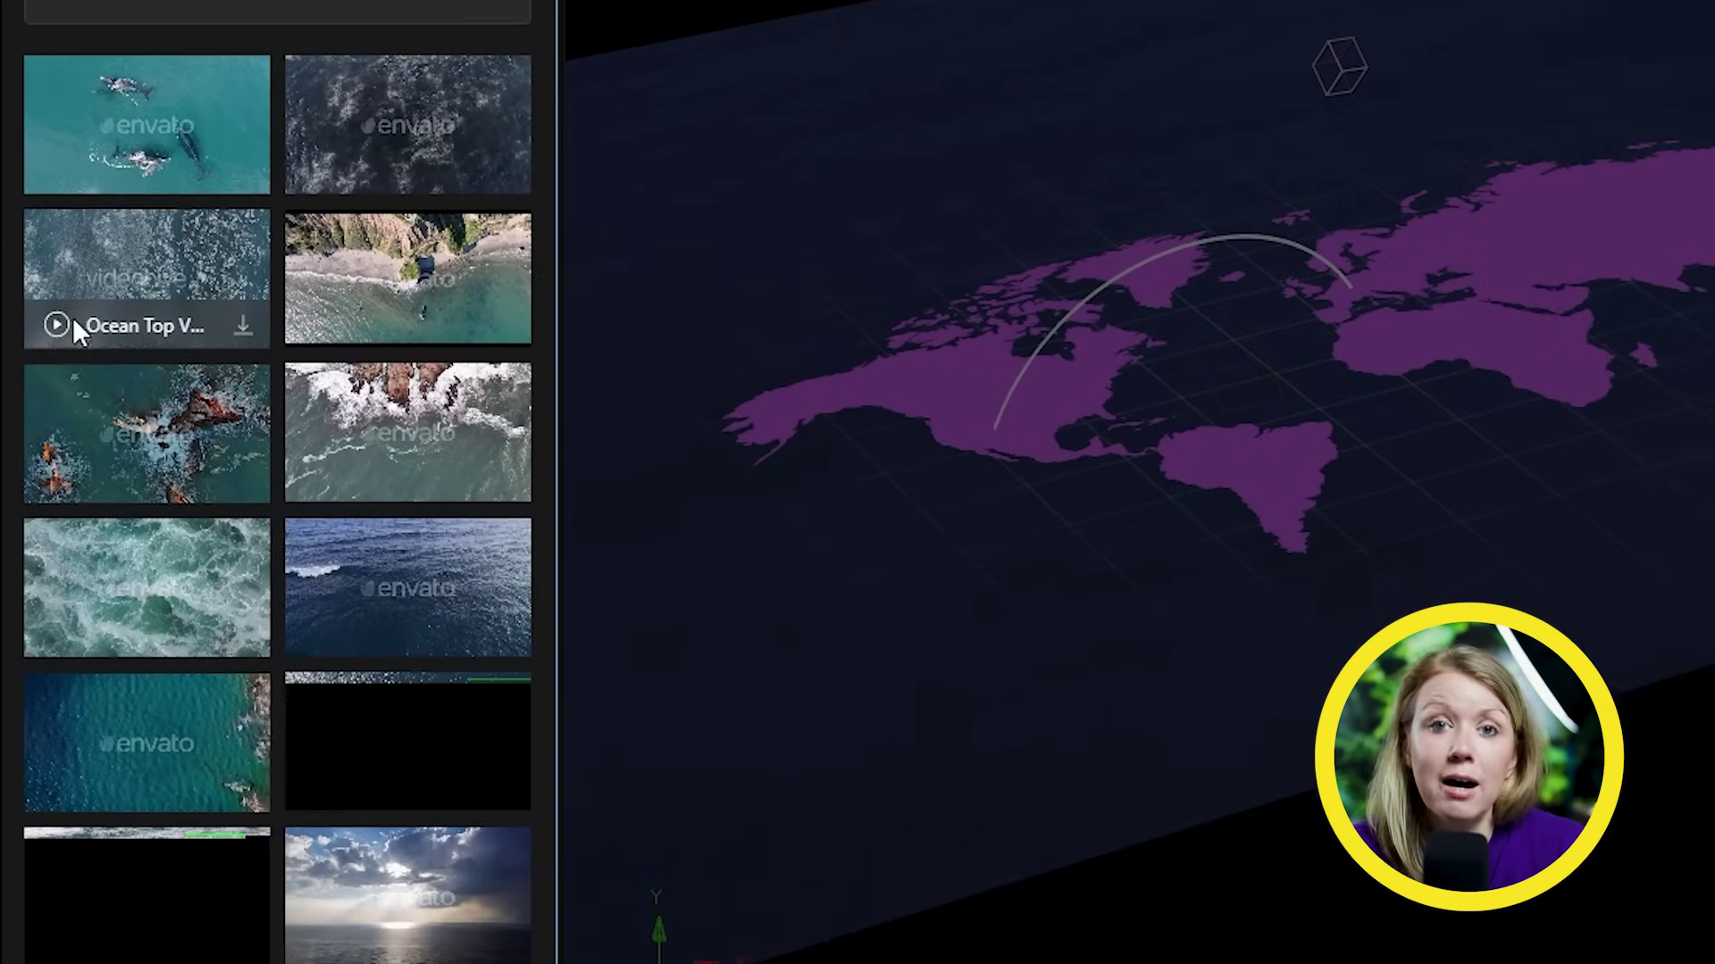
pyautogui.click(58, 325)
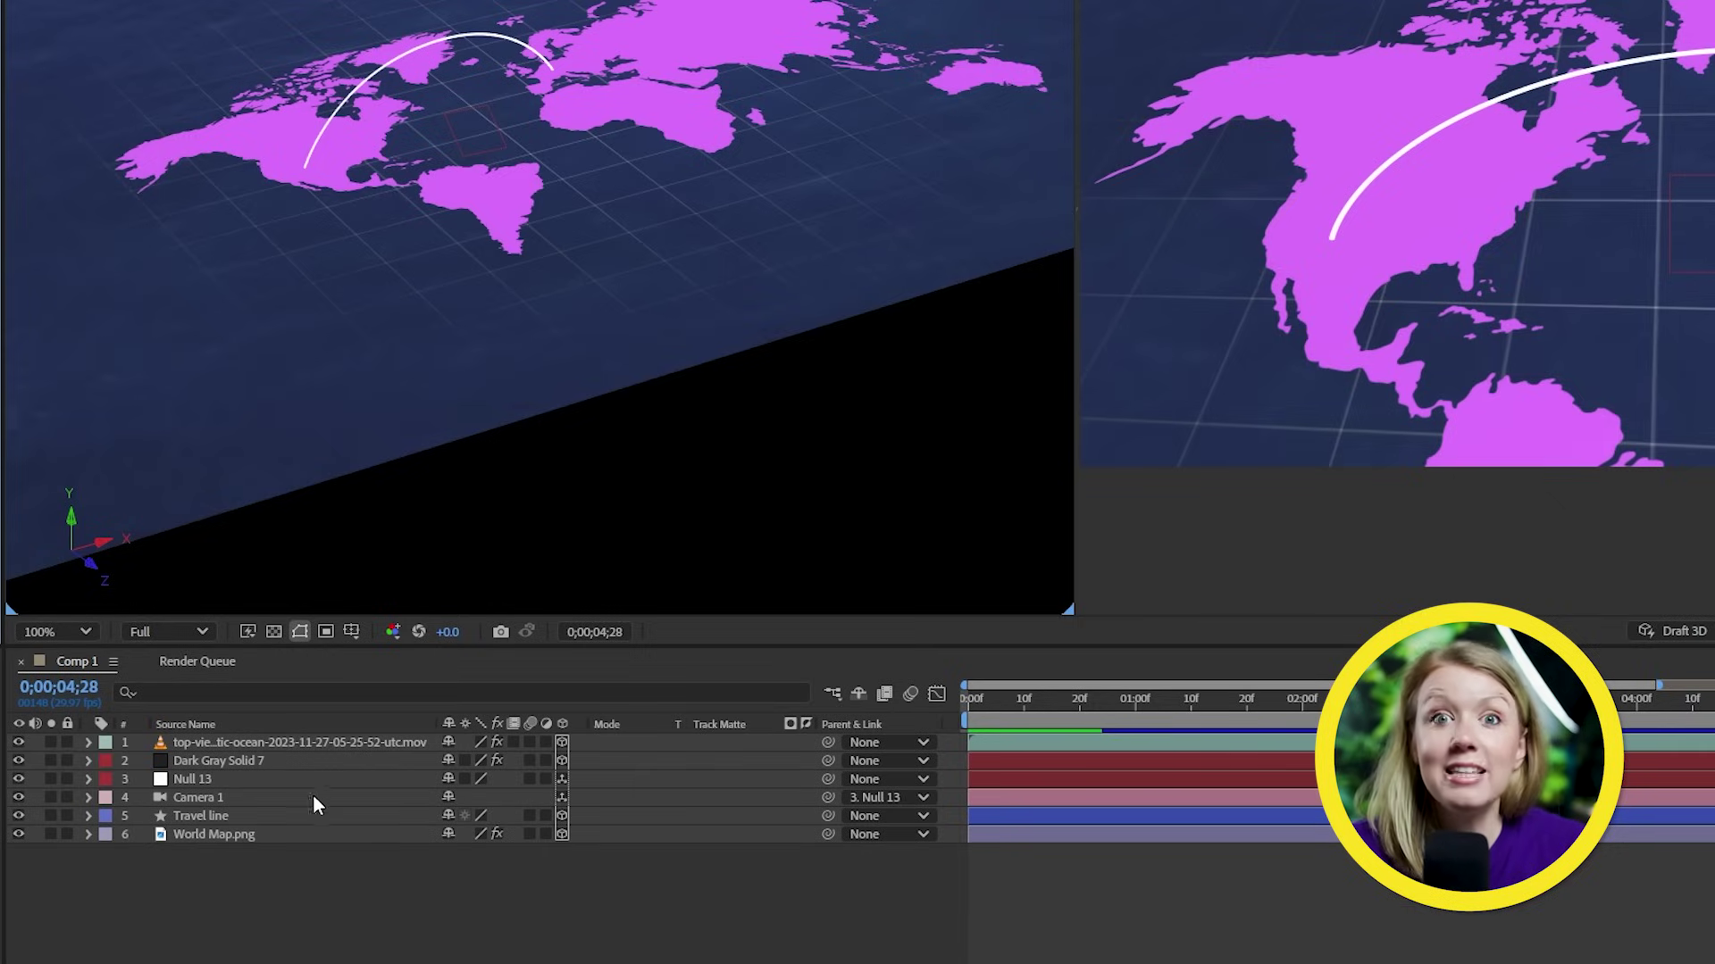
# Add Trim Paths to the travel line, move its End keyframe earlier, and import Plane.glb
pyautogui.click(302, 811)
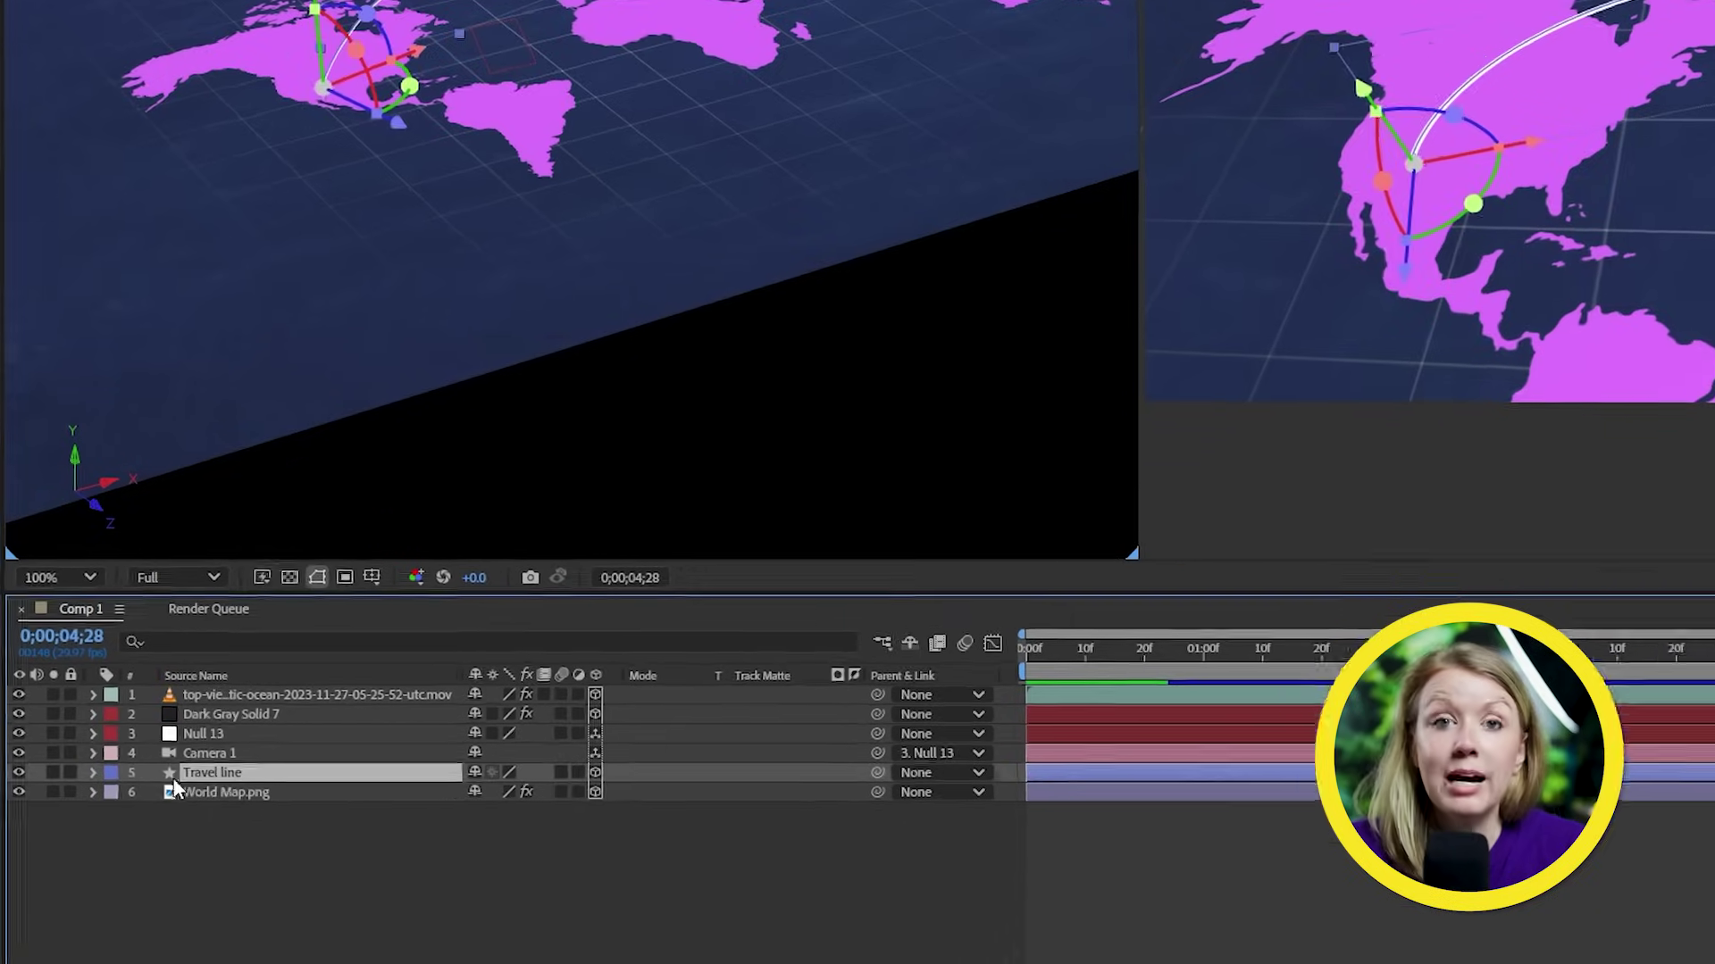
pyautogui.click(93, 773)
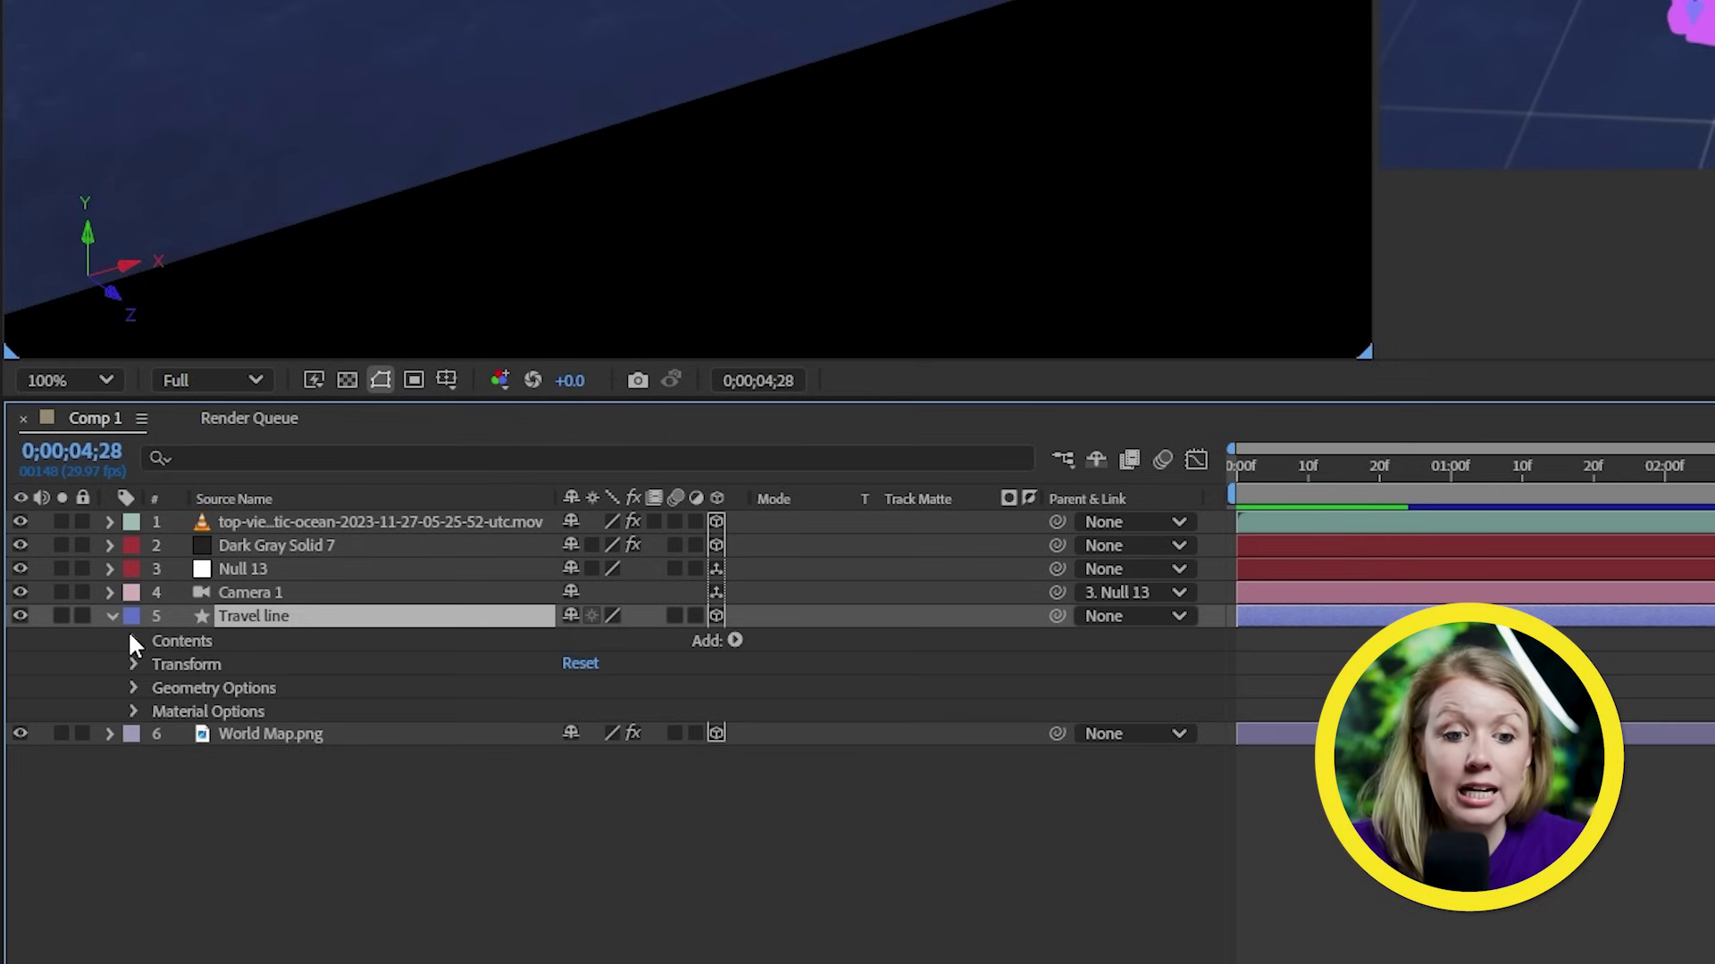
pyautogui.click(734, 640)
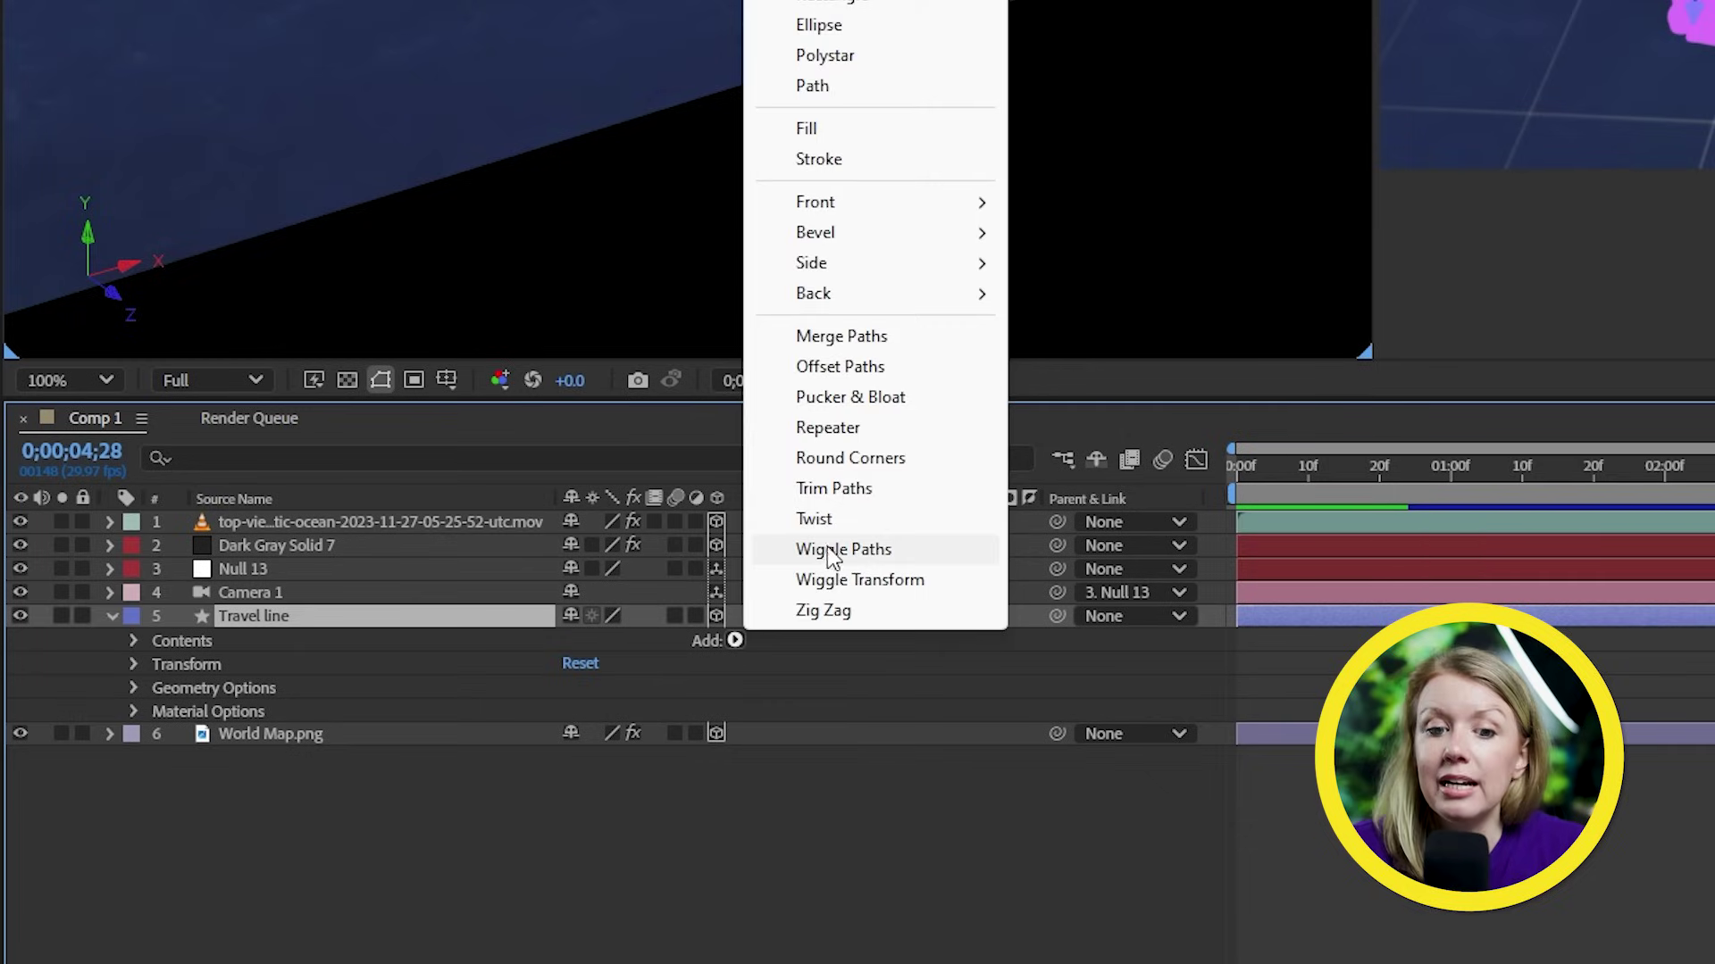
pyautogui.click(834, 488)
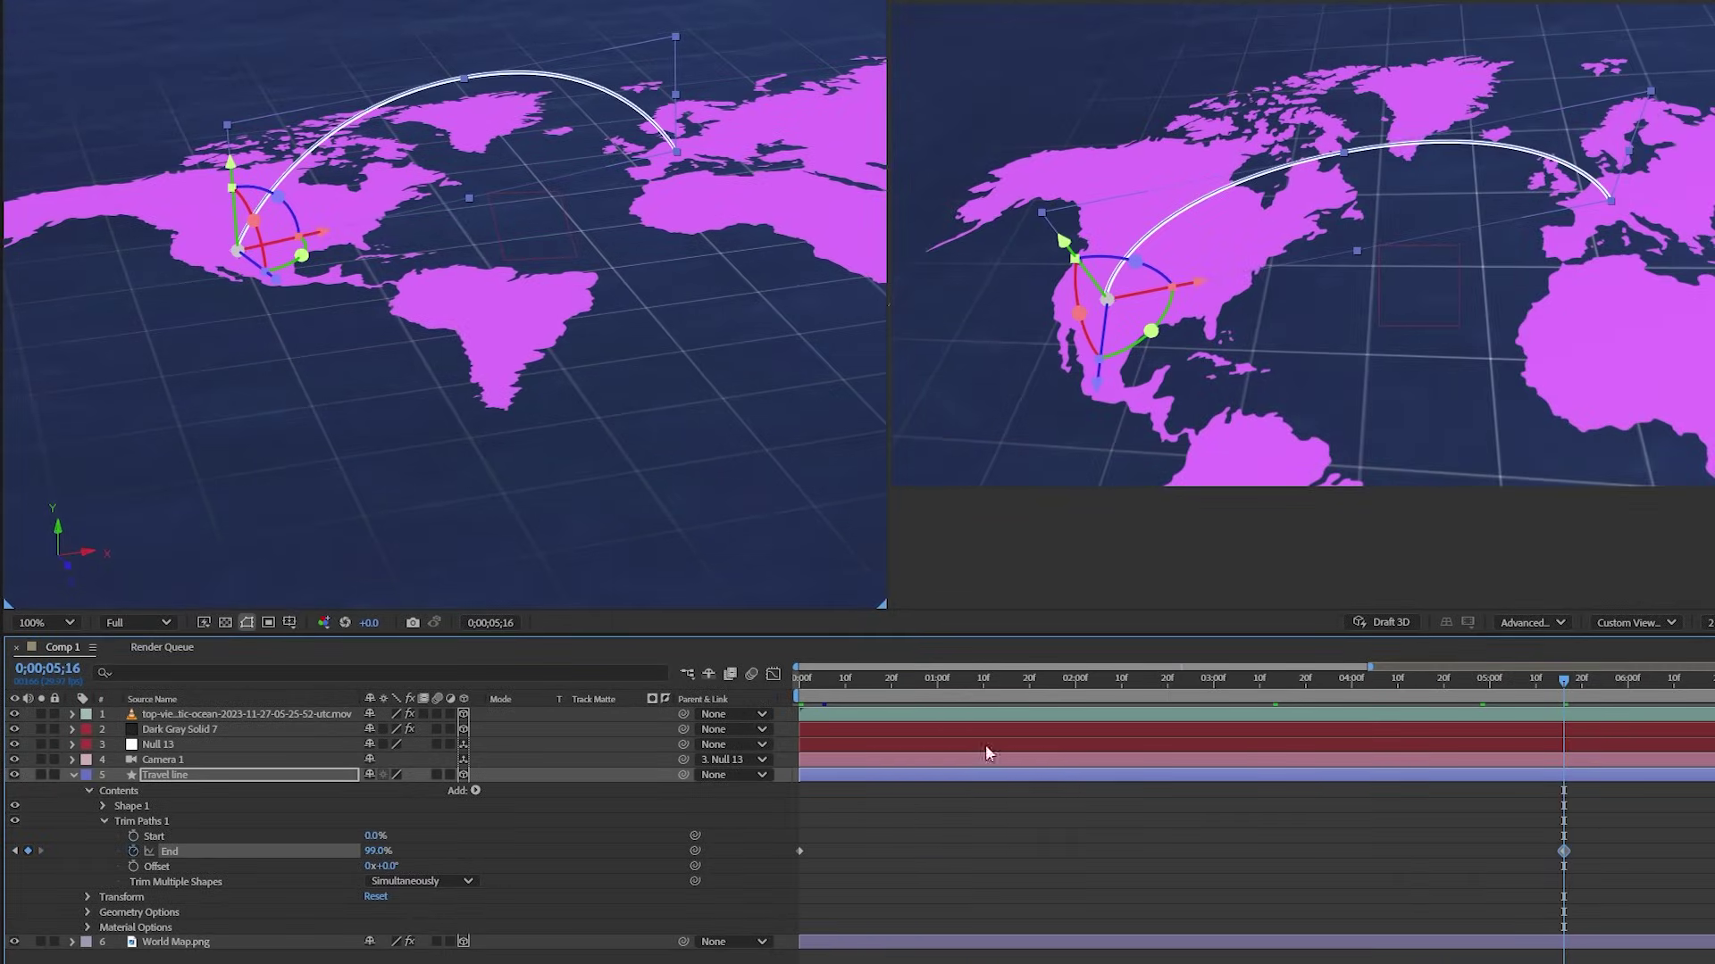
pyautogui.press('Home')
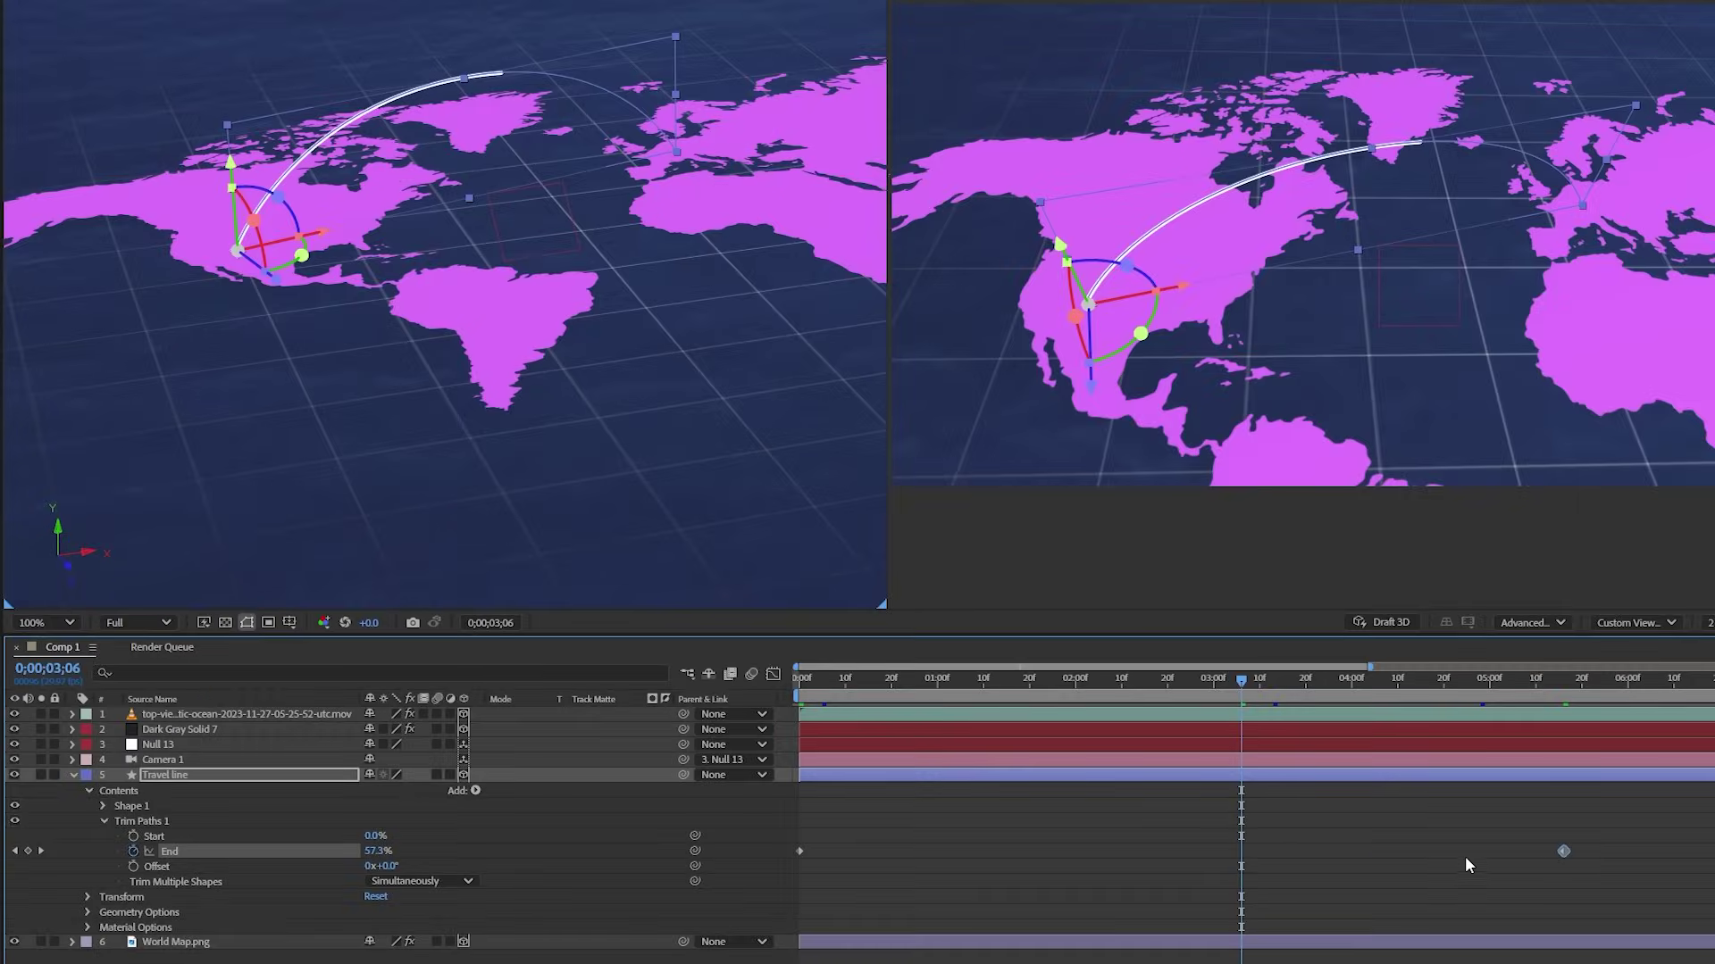
pyautogui.moveTo(1467, 858); pyautogui.dragTo(1351, 858)
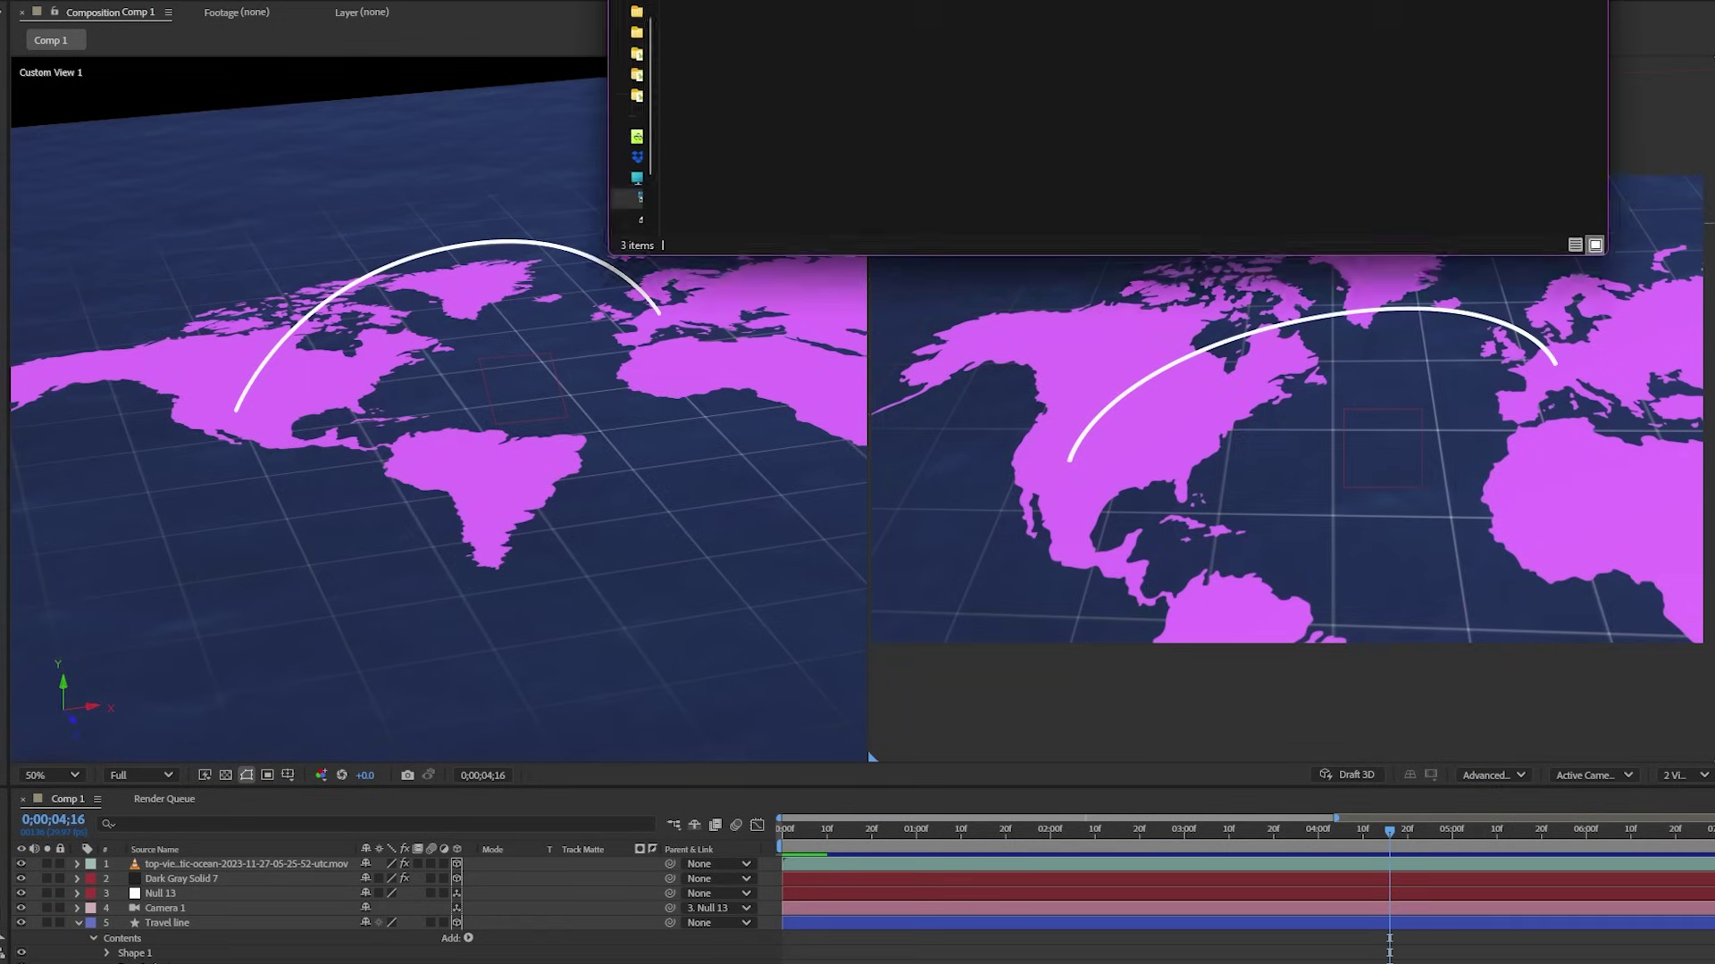
pyautogui.moveTo(997, 0); pyautogui.dragTo(997, 66)
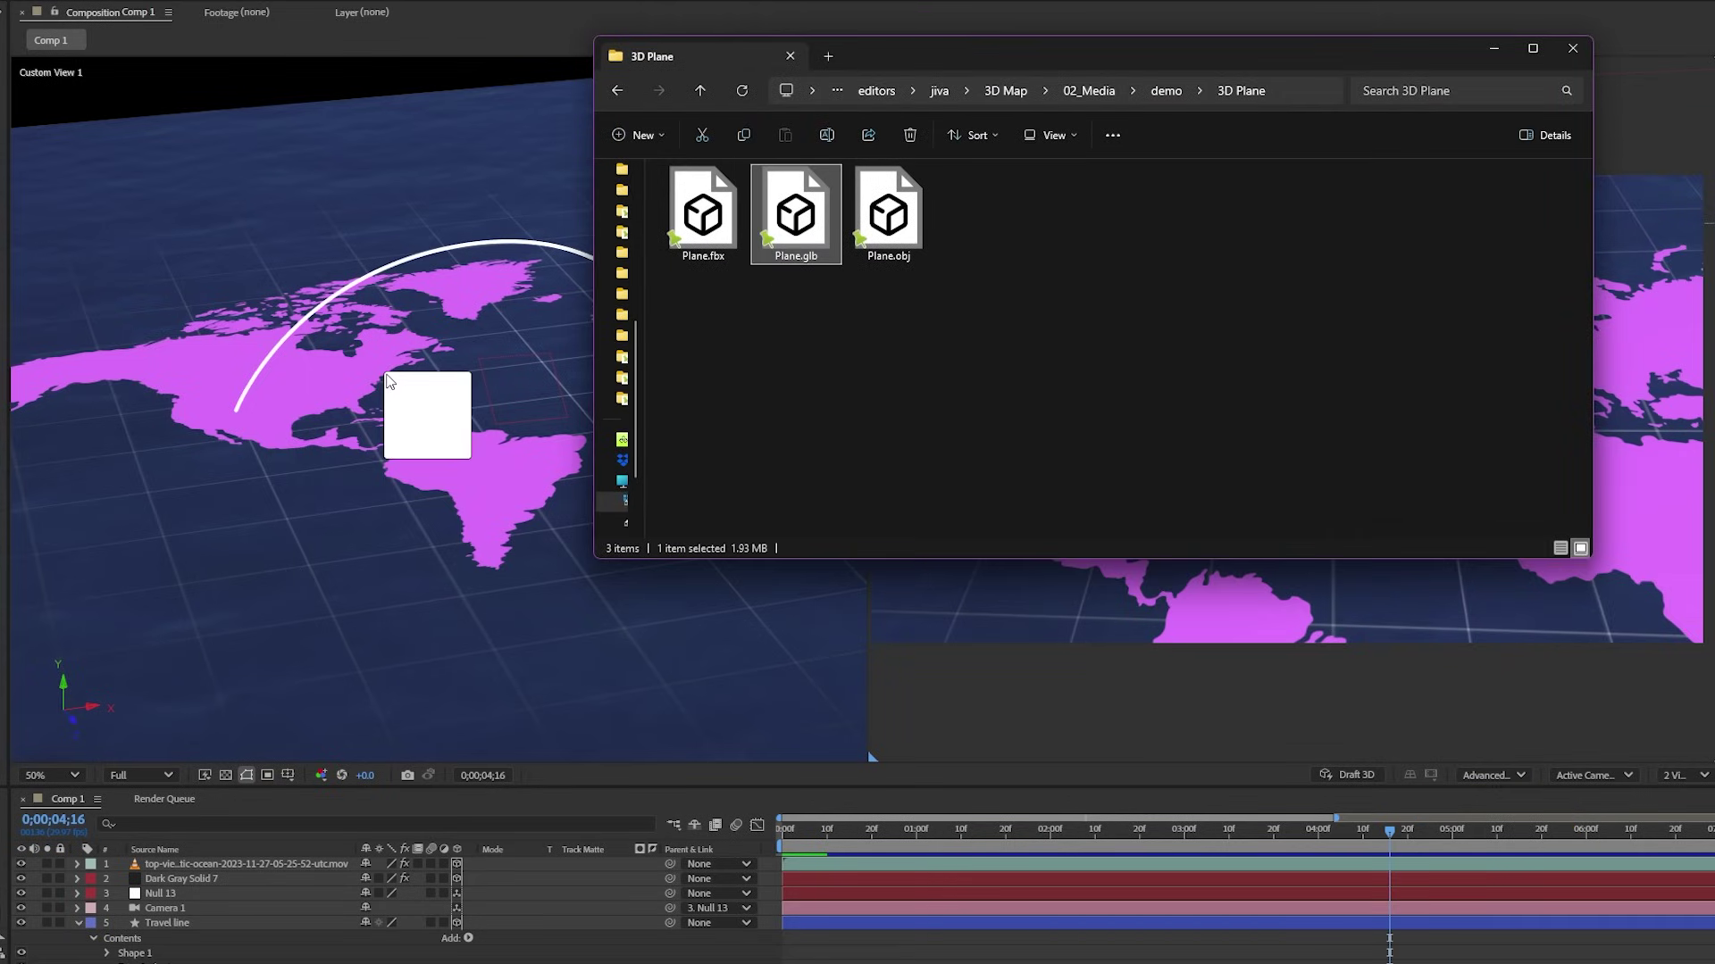
pyautogui.moveTo(387, 376); pyautogui.dragTo(386, 376)
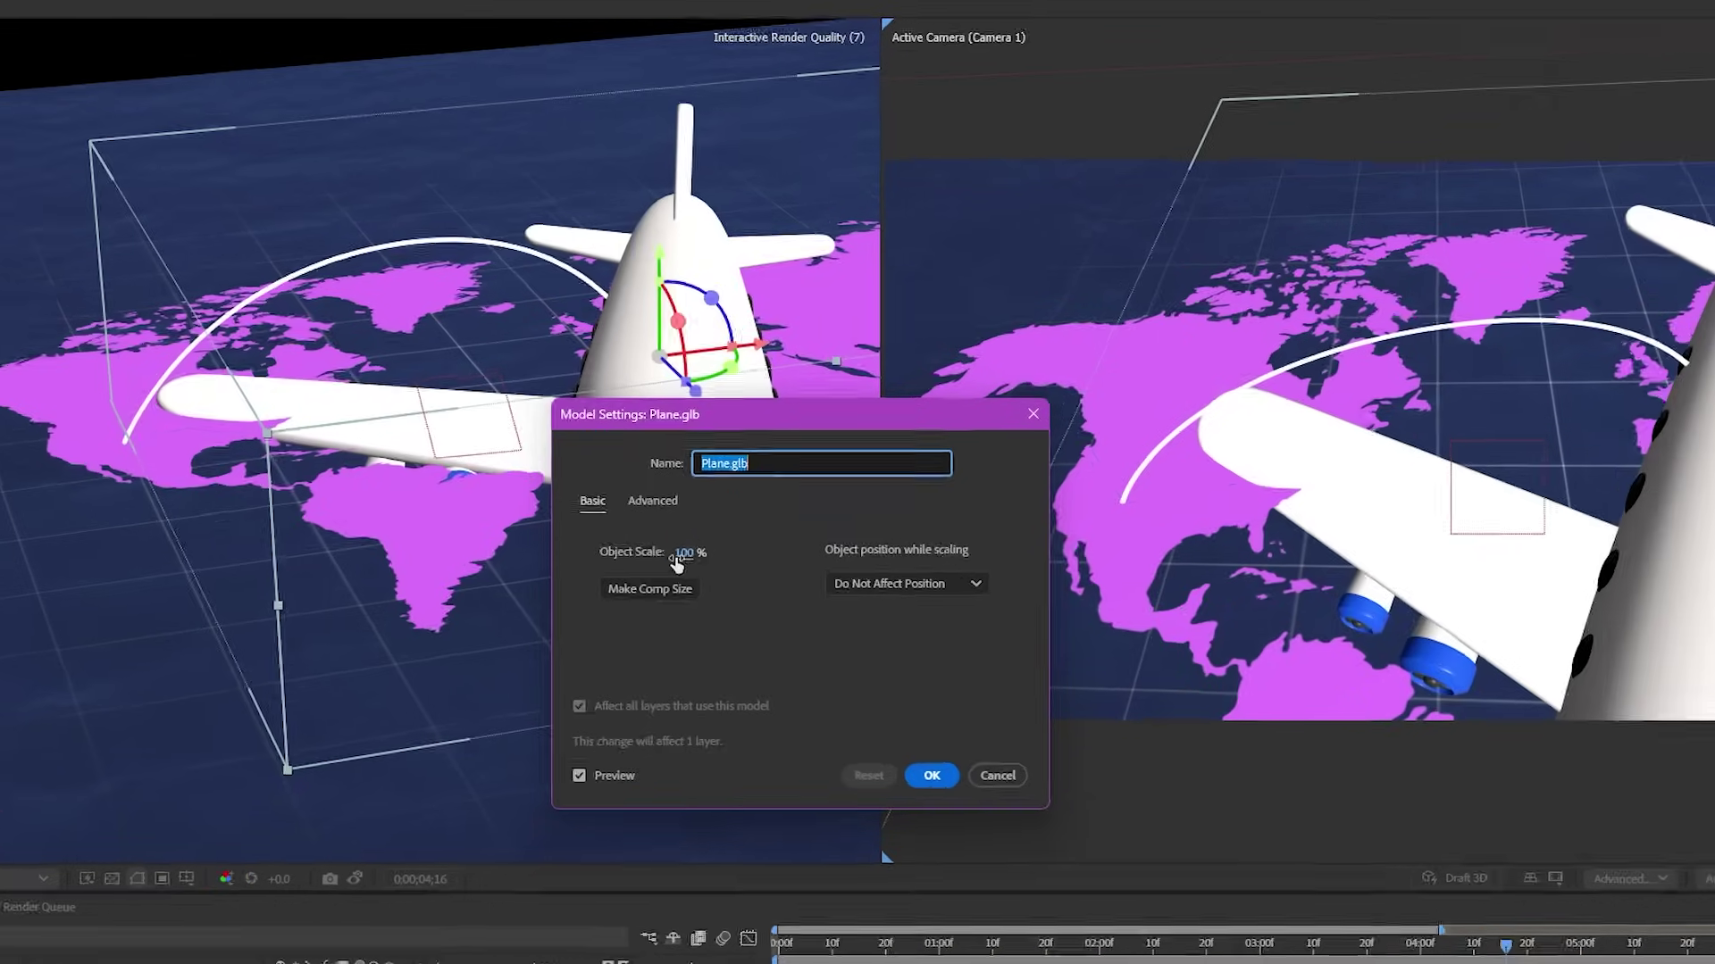
# Scale the airplane model to 8% and switch the renderer to Classic 3D and back to Advanced 3D
pyautogui.moveTo(703, 503); pyautogui.dragTo(636, 508)
pyautogui.moveTo(589, 583); pyautogui.dragTo(566, 585)
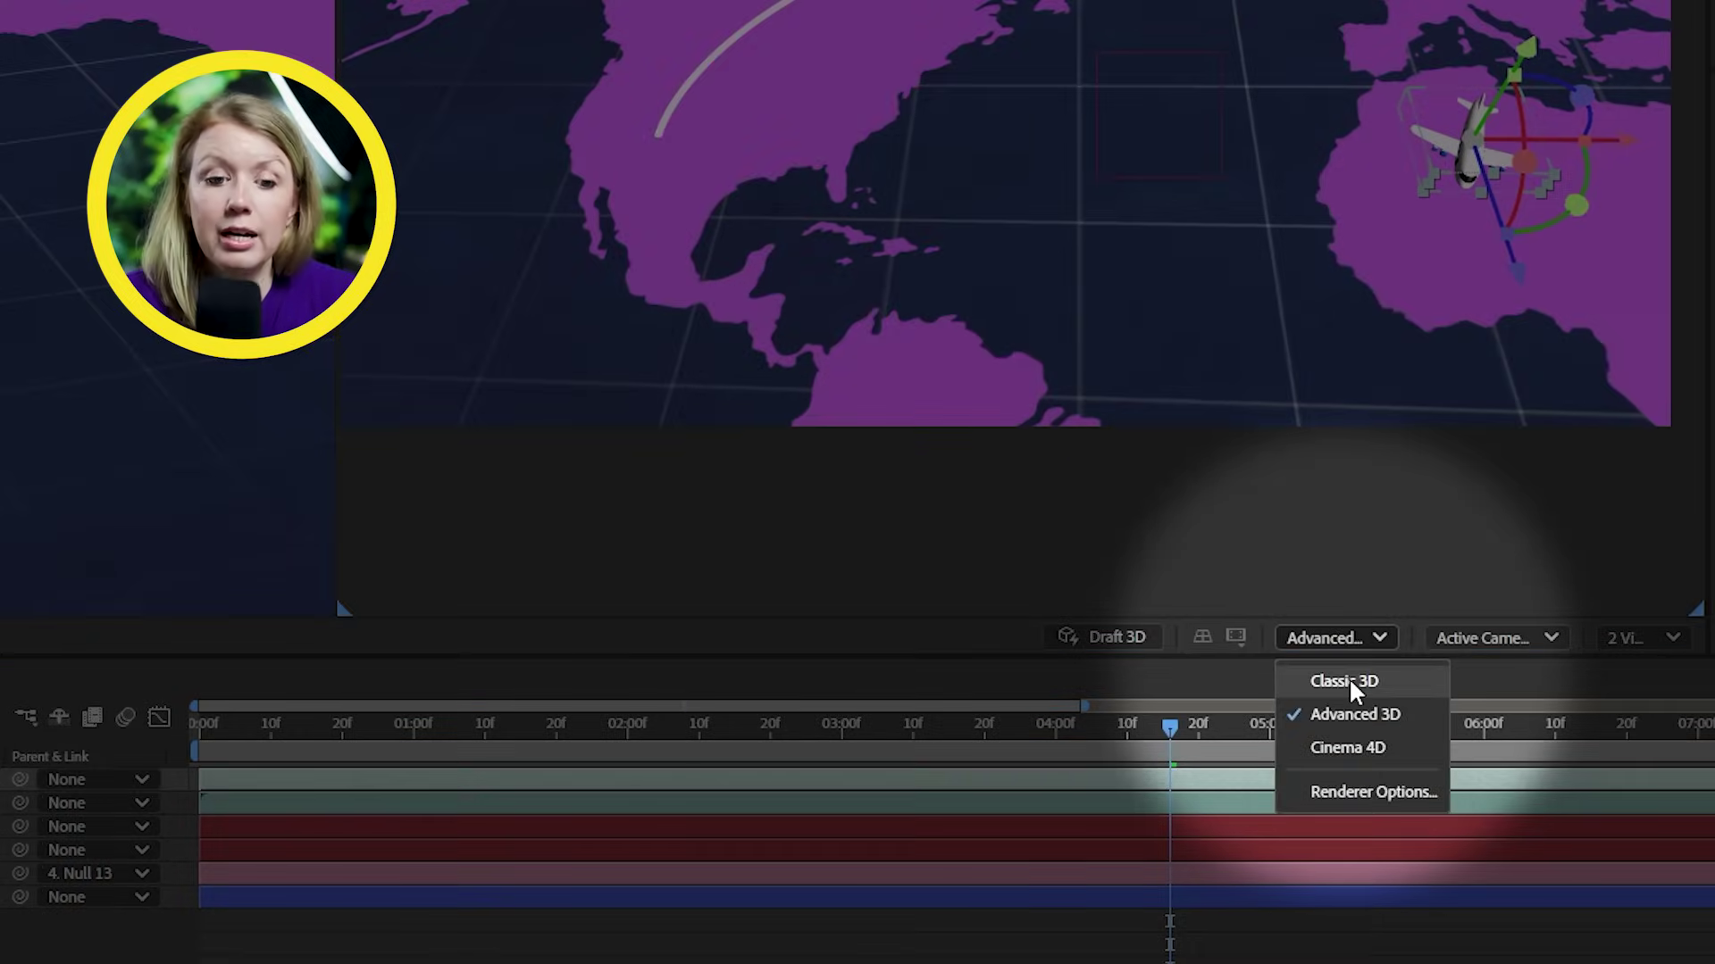
pyautogui.click(1348, 680)
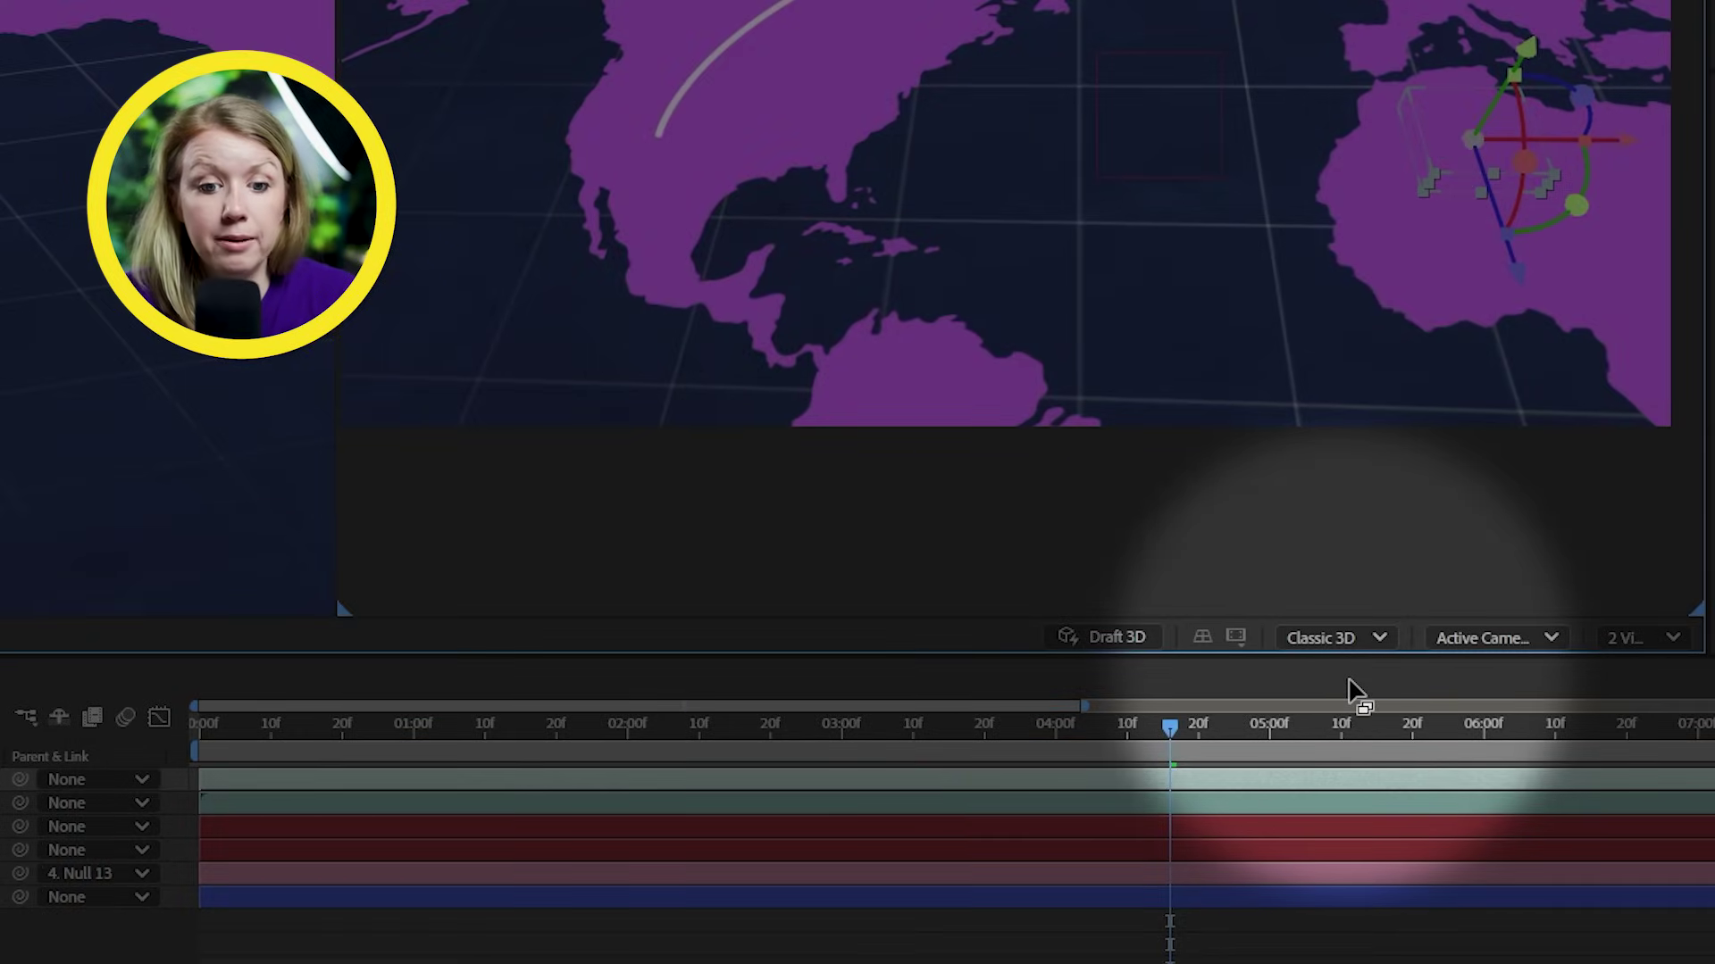
pyautogui.click(1317, 646)
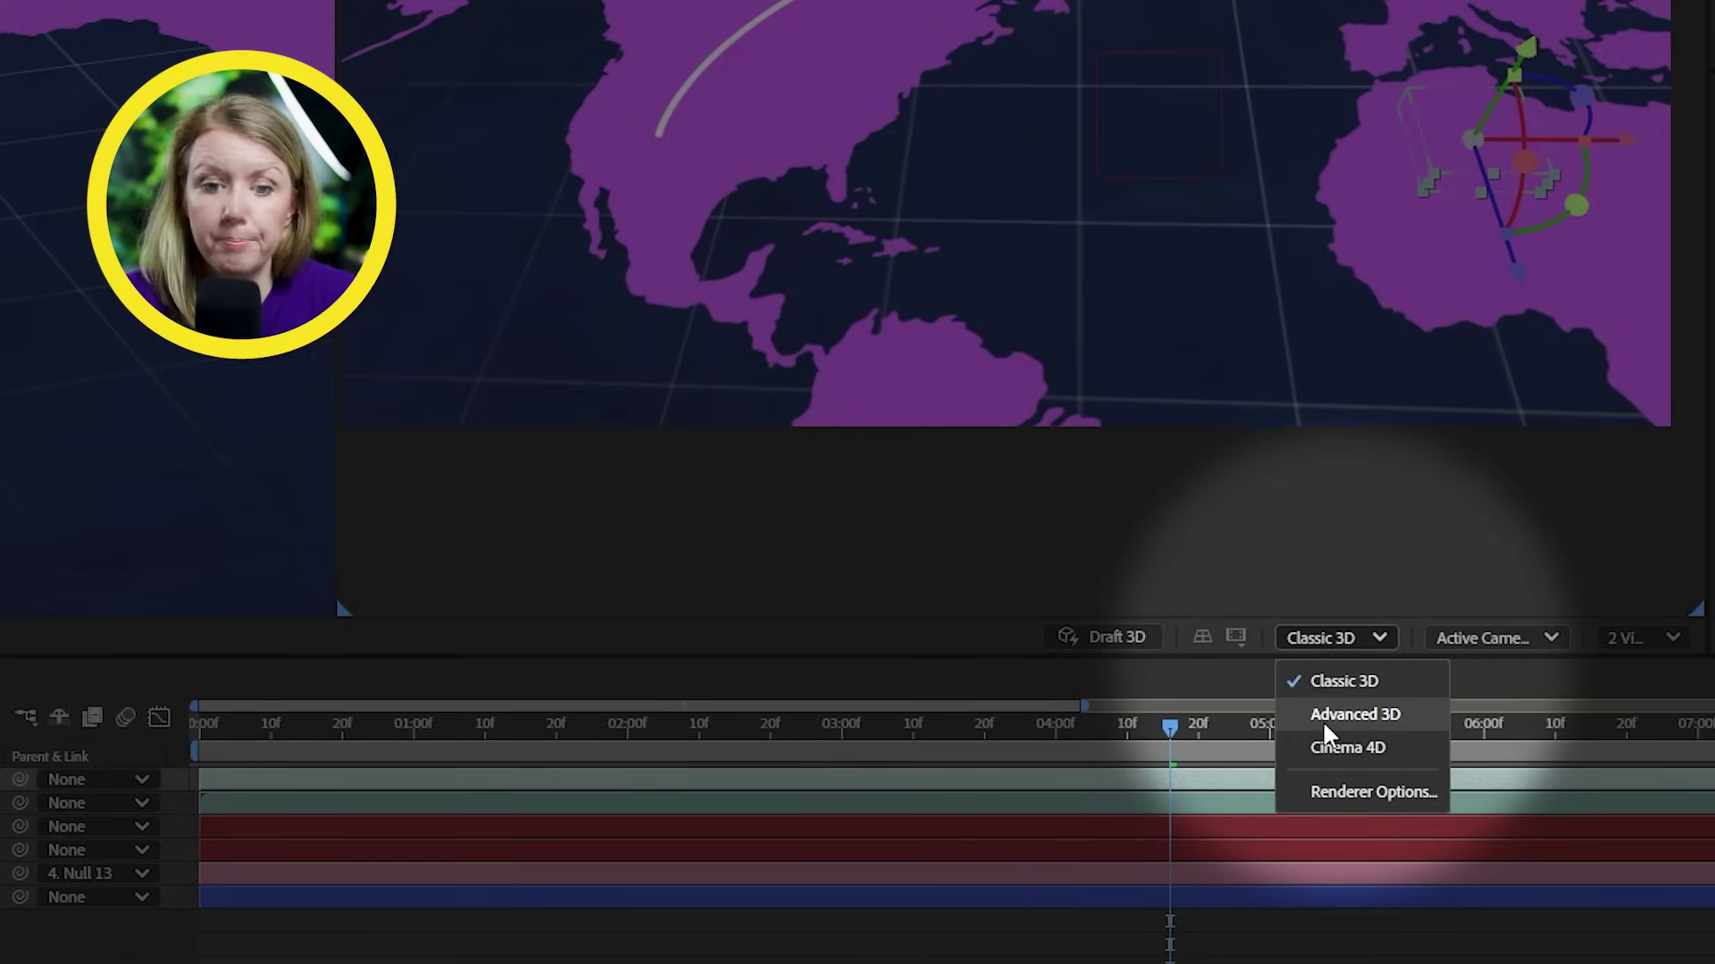
pyautogui.click(1323, 717)
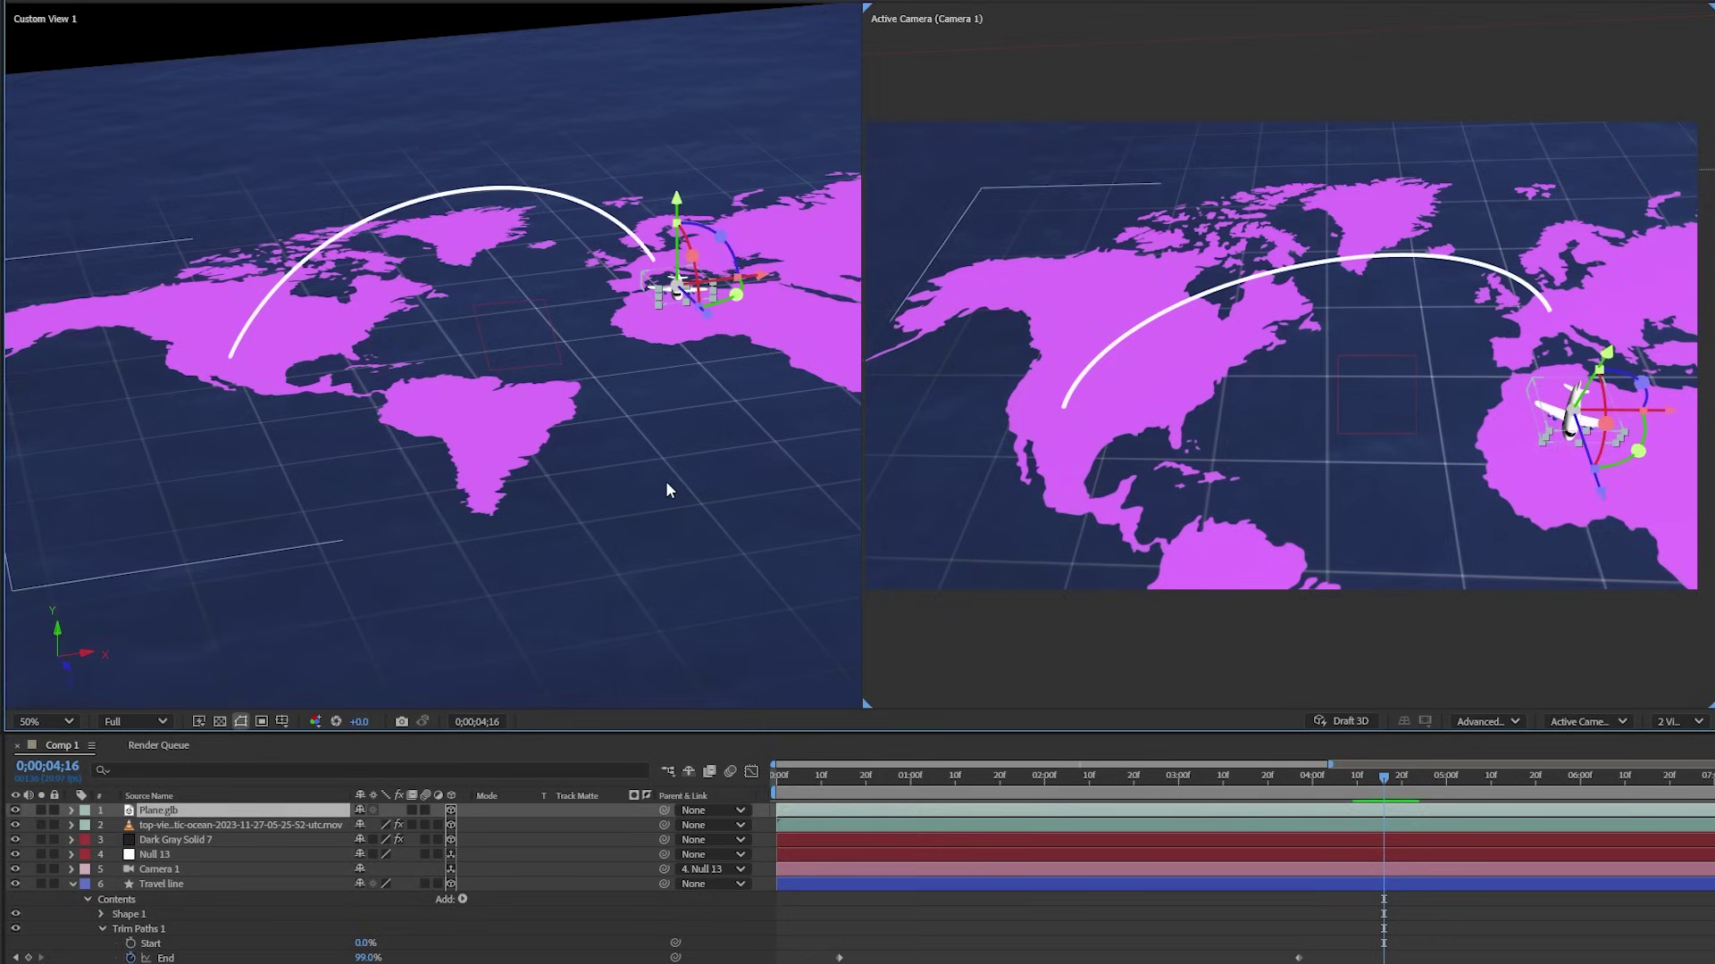
# In Top view, move the plane over North America and rotate it to point along the arc
pyautogui.click(666, 489)
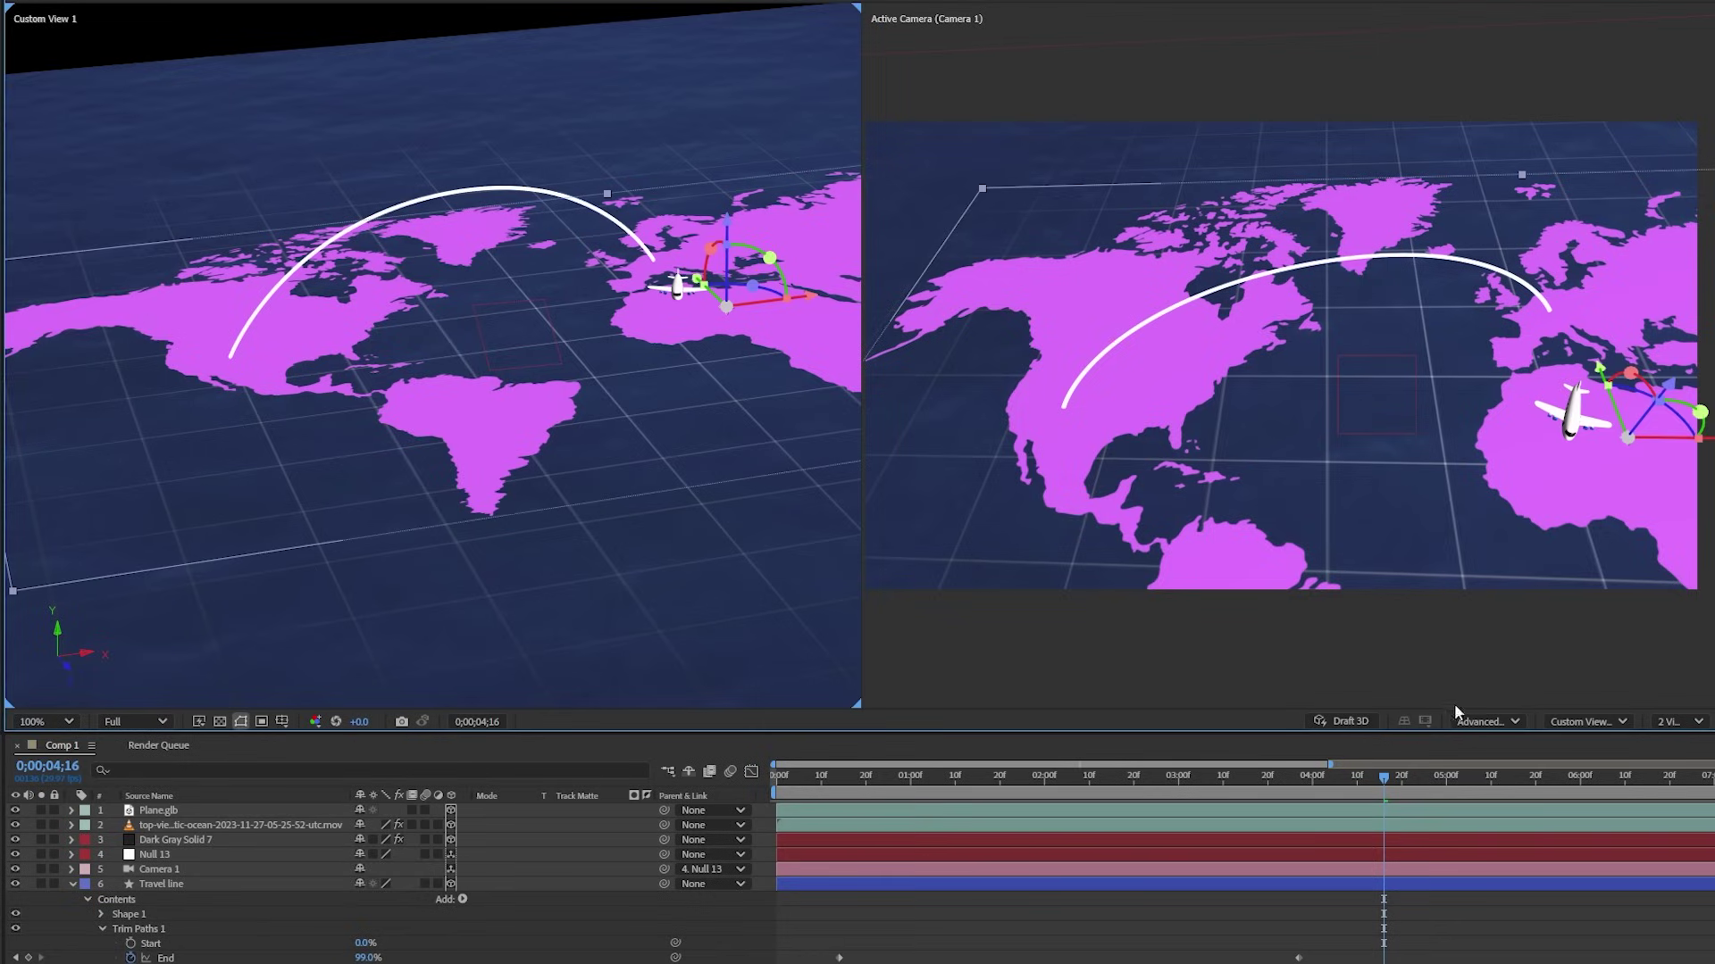
pyautogui.click(1591, 728)
pyautogui.click(1590, 875)
pyautogui.moveTo(722, 382); pyautogui.dragTo(237, 383)
pyautogui.press('w')
pyautogui.scroll(4, 99, 375)
pyautogui.moveTo(412, 342); pyautogui.dragTo(460, 375)
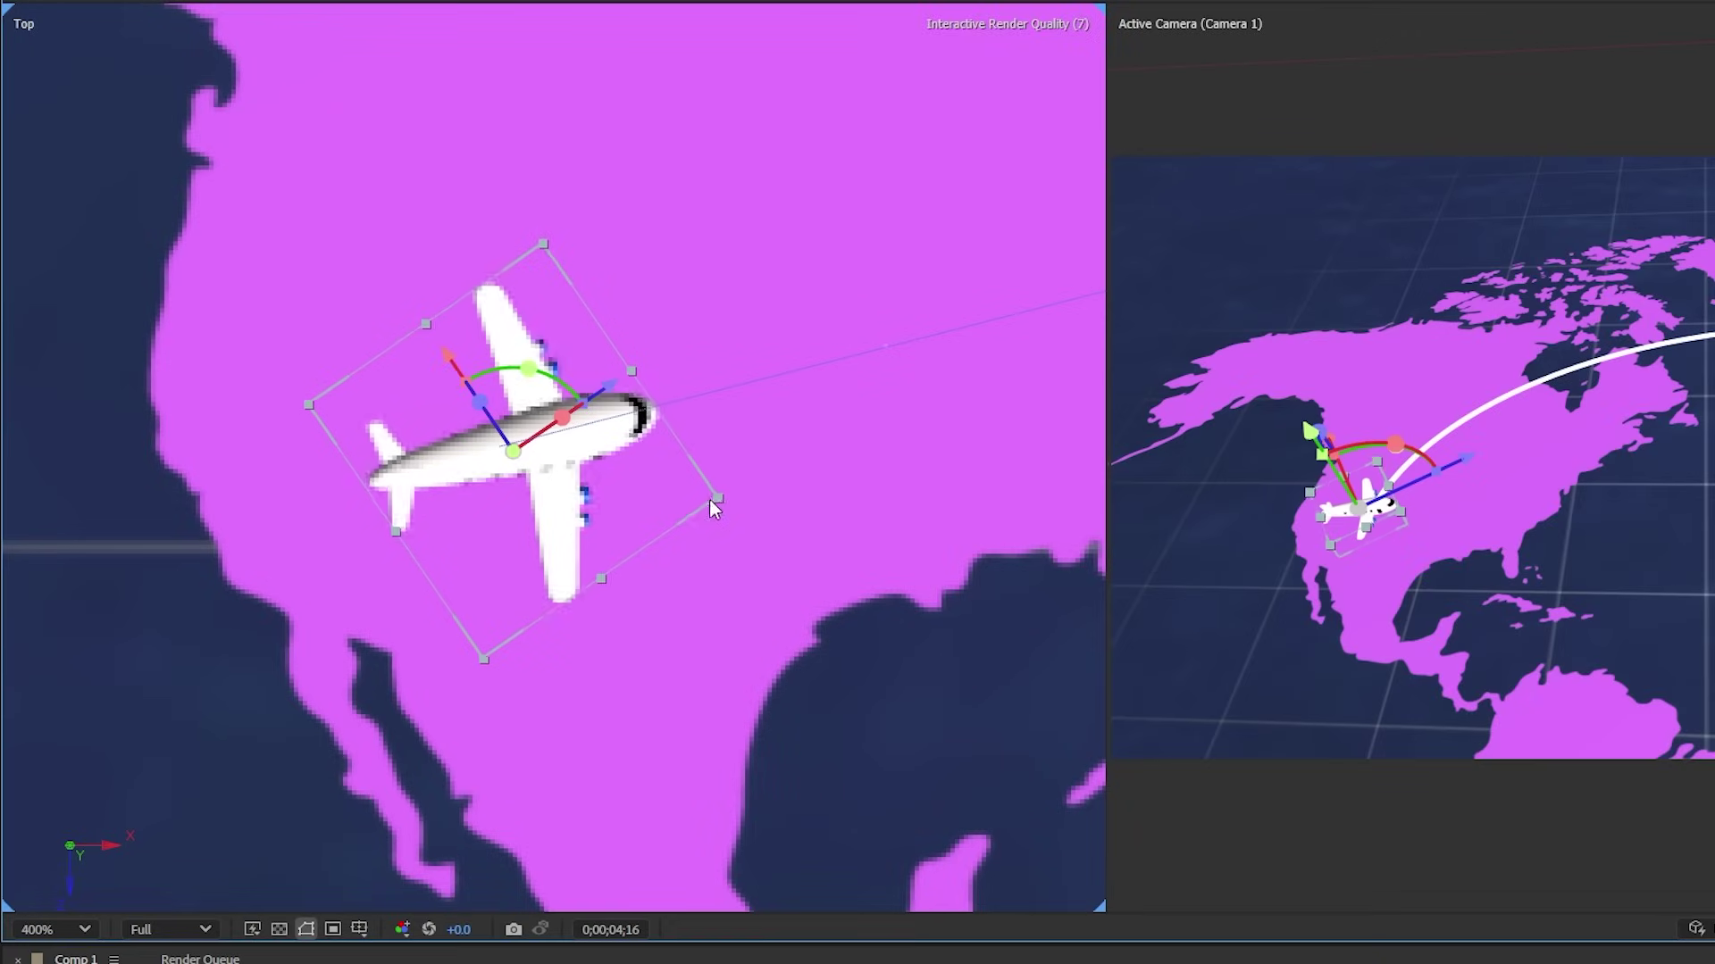
pyautogui.moveTo(709, 500); pyautogui.dragTo(658, 497)
# In Front view, lower the plane to the arc's starting height
pyautogui.click(1572, 722)
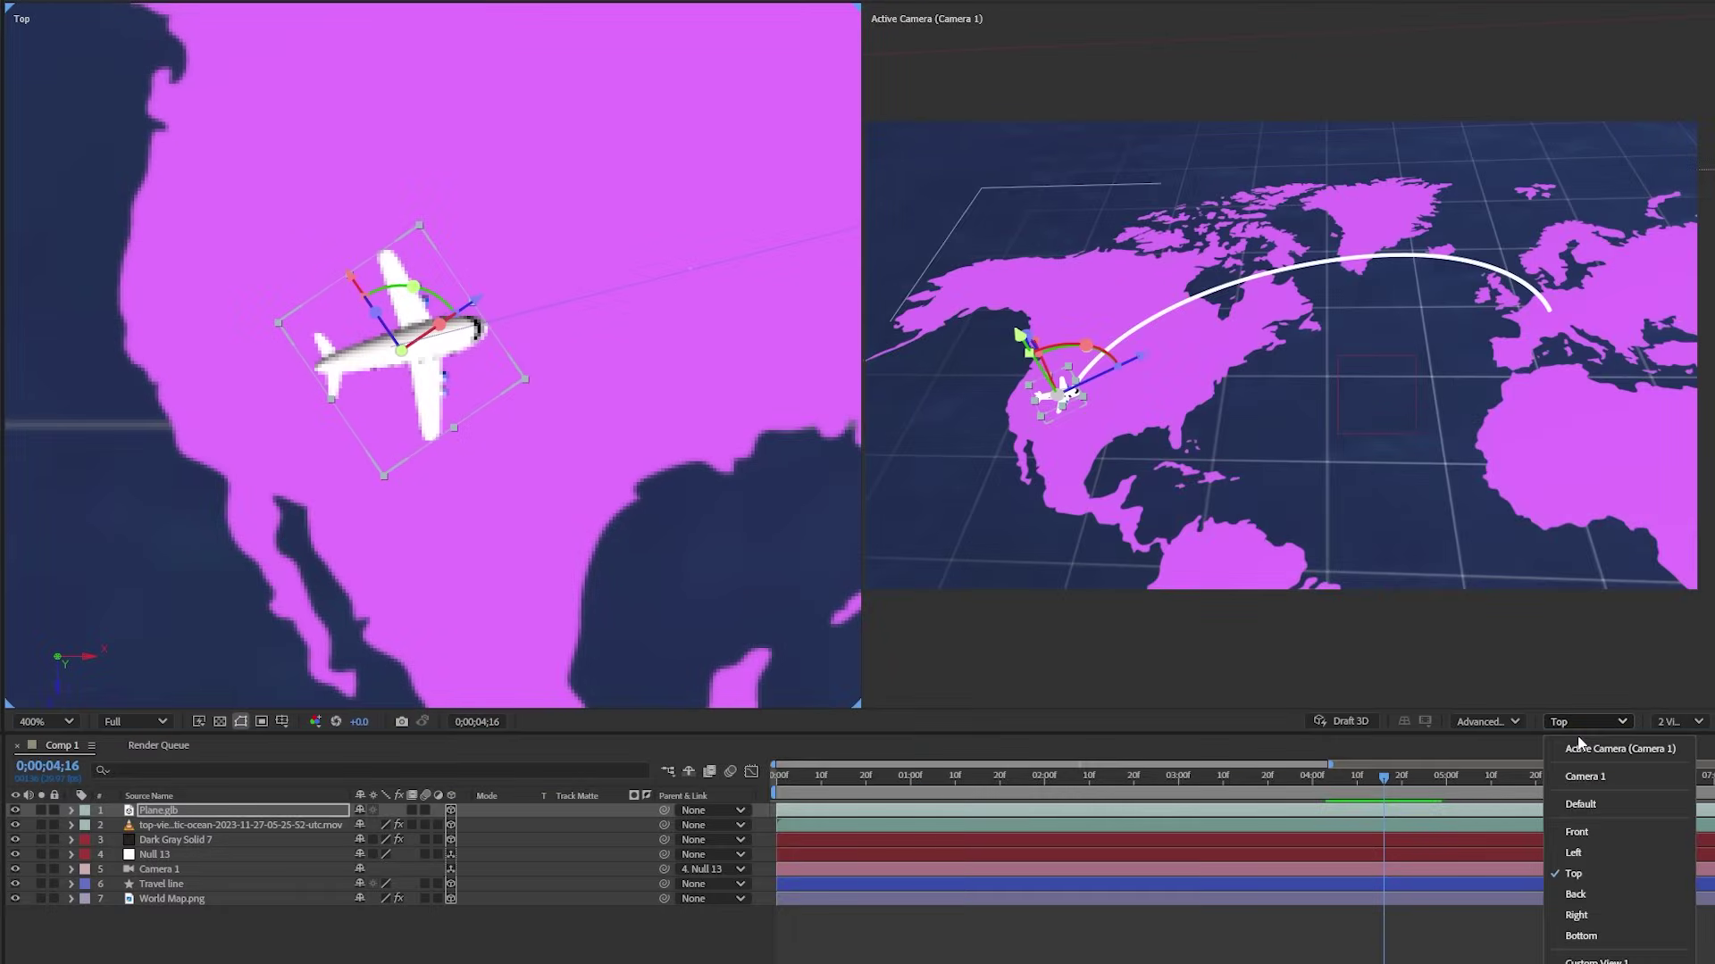
pyautogui.click(1597, 832)
pyautogui.moveTo(403, 249); pyautogui.dragTo(404, 326)
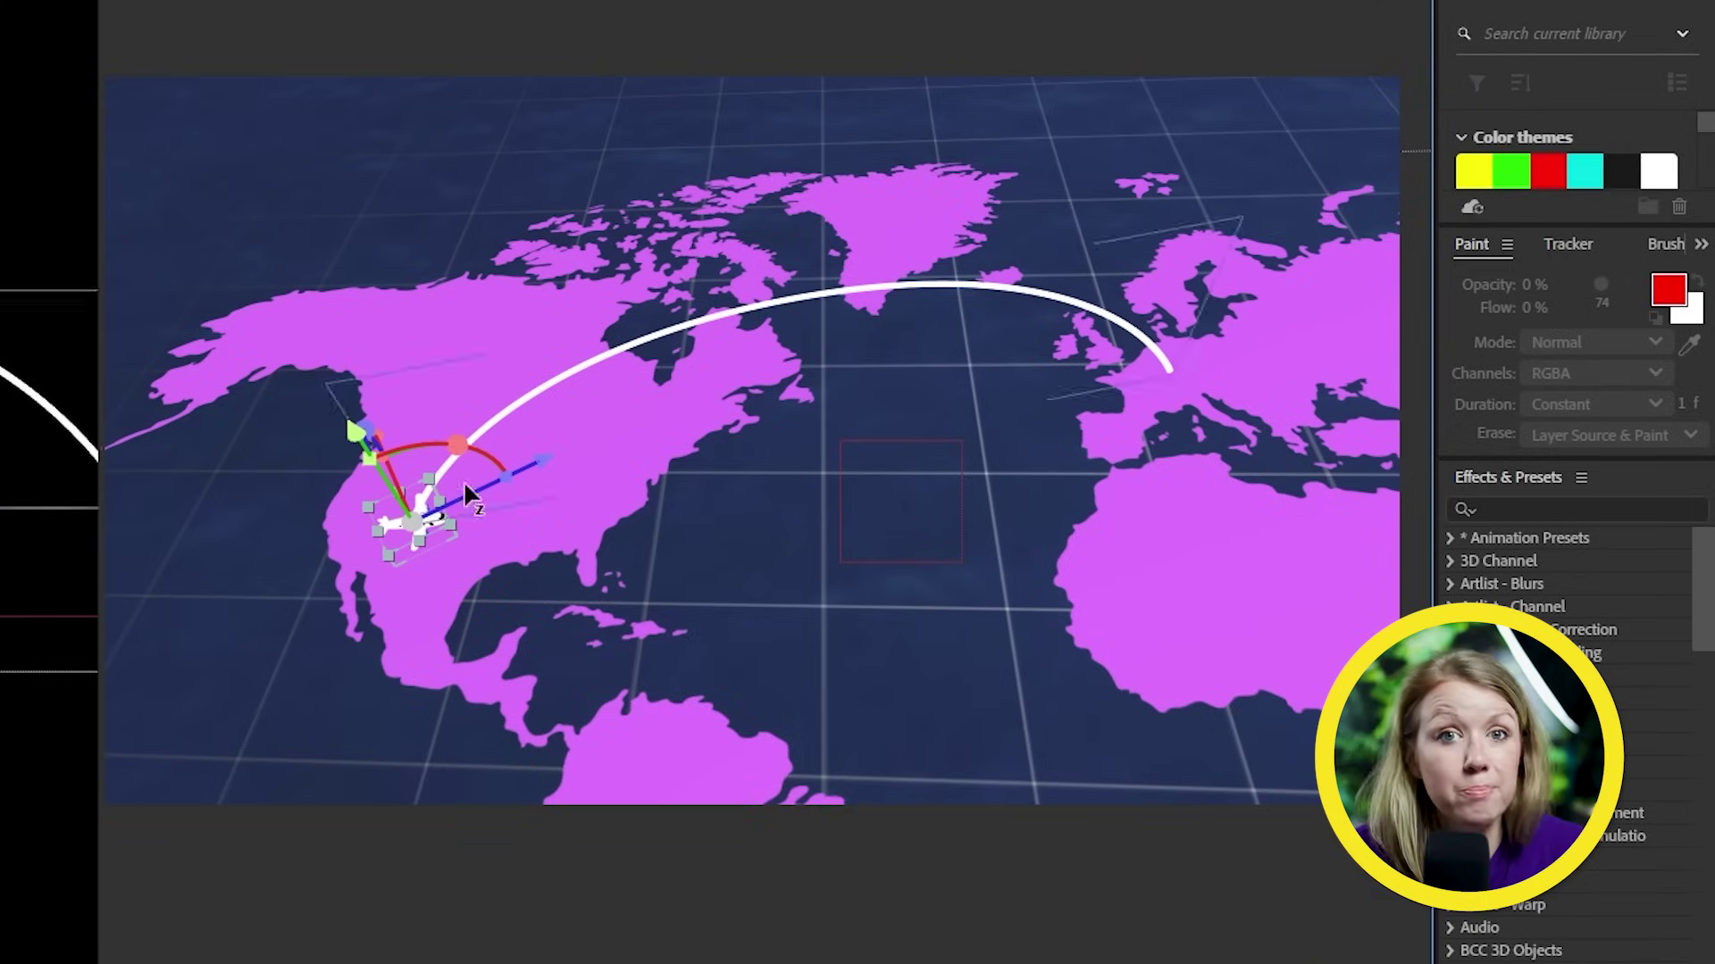
pyautogui.press('space')
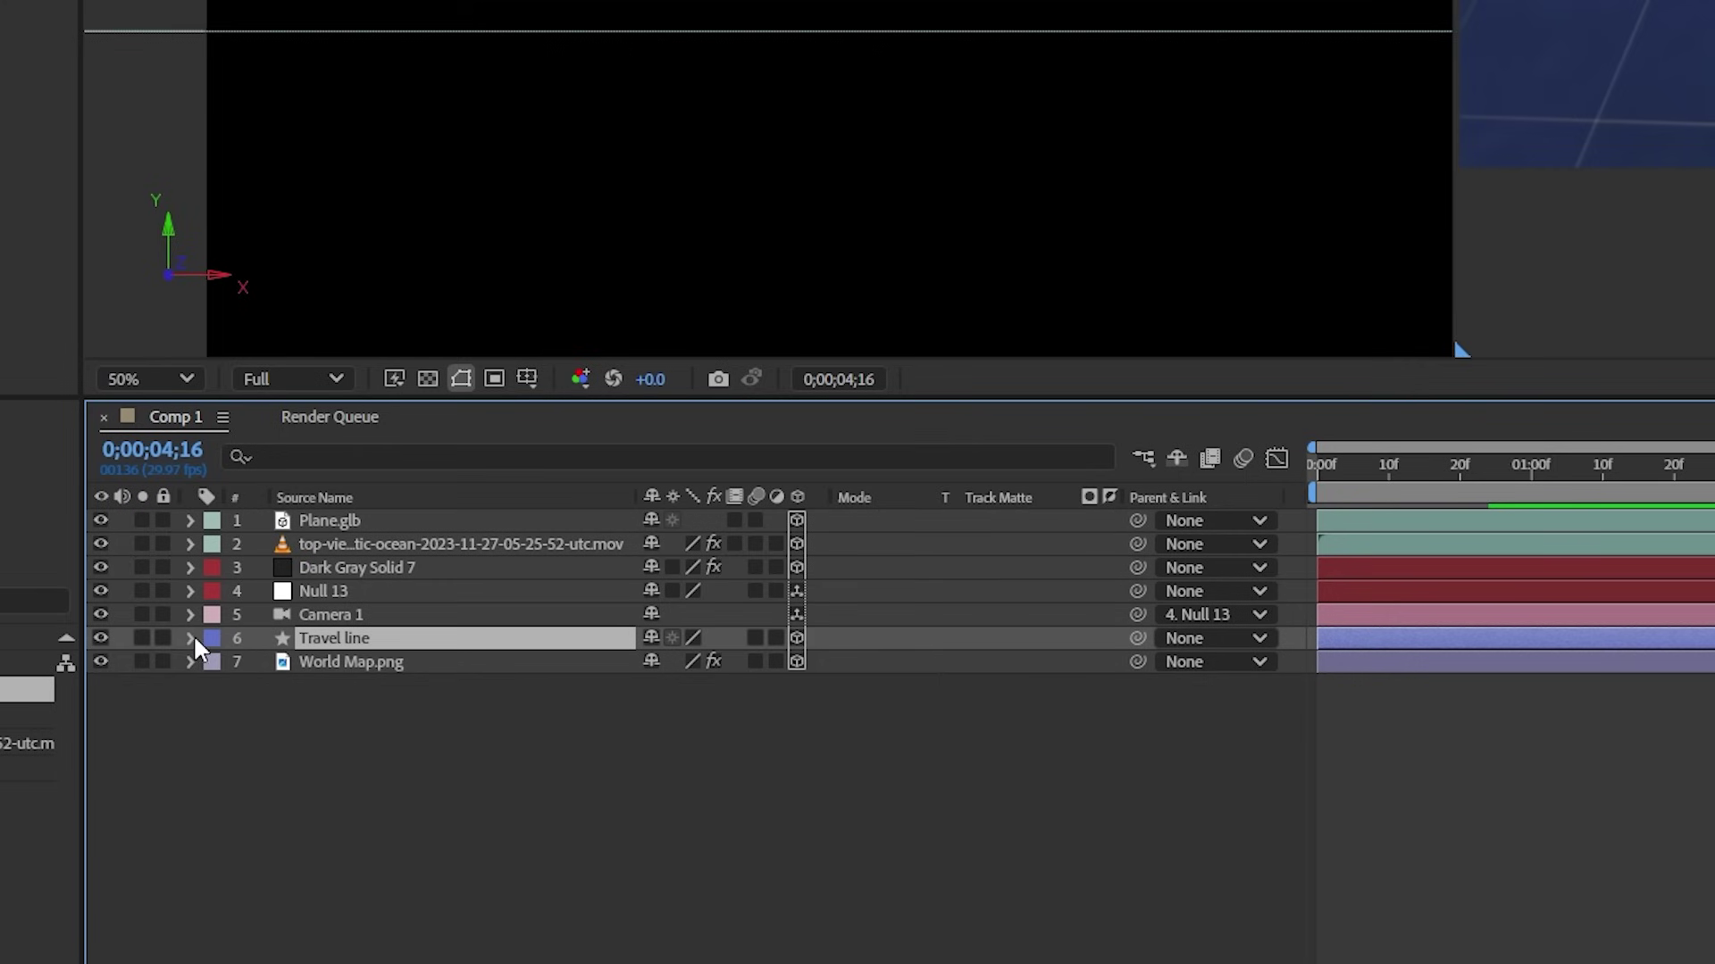
# Copy the Path property from Travel line > Contents > Shape 1 > Path 1
pyautogui.click(190, 638)
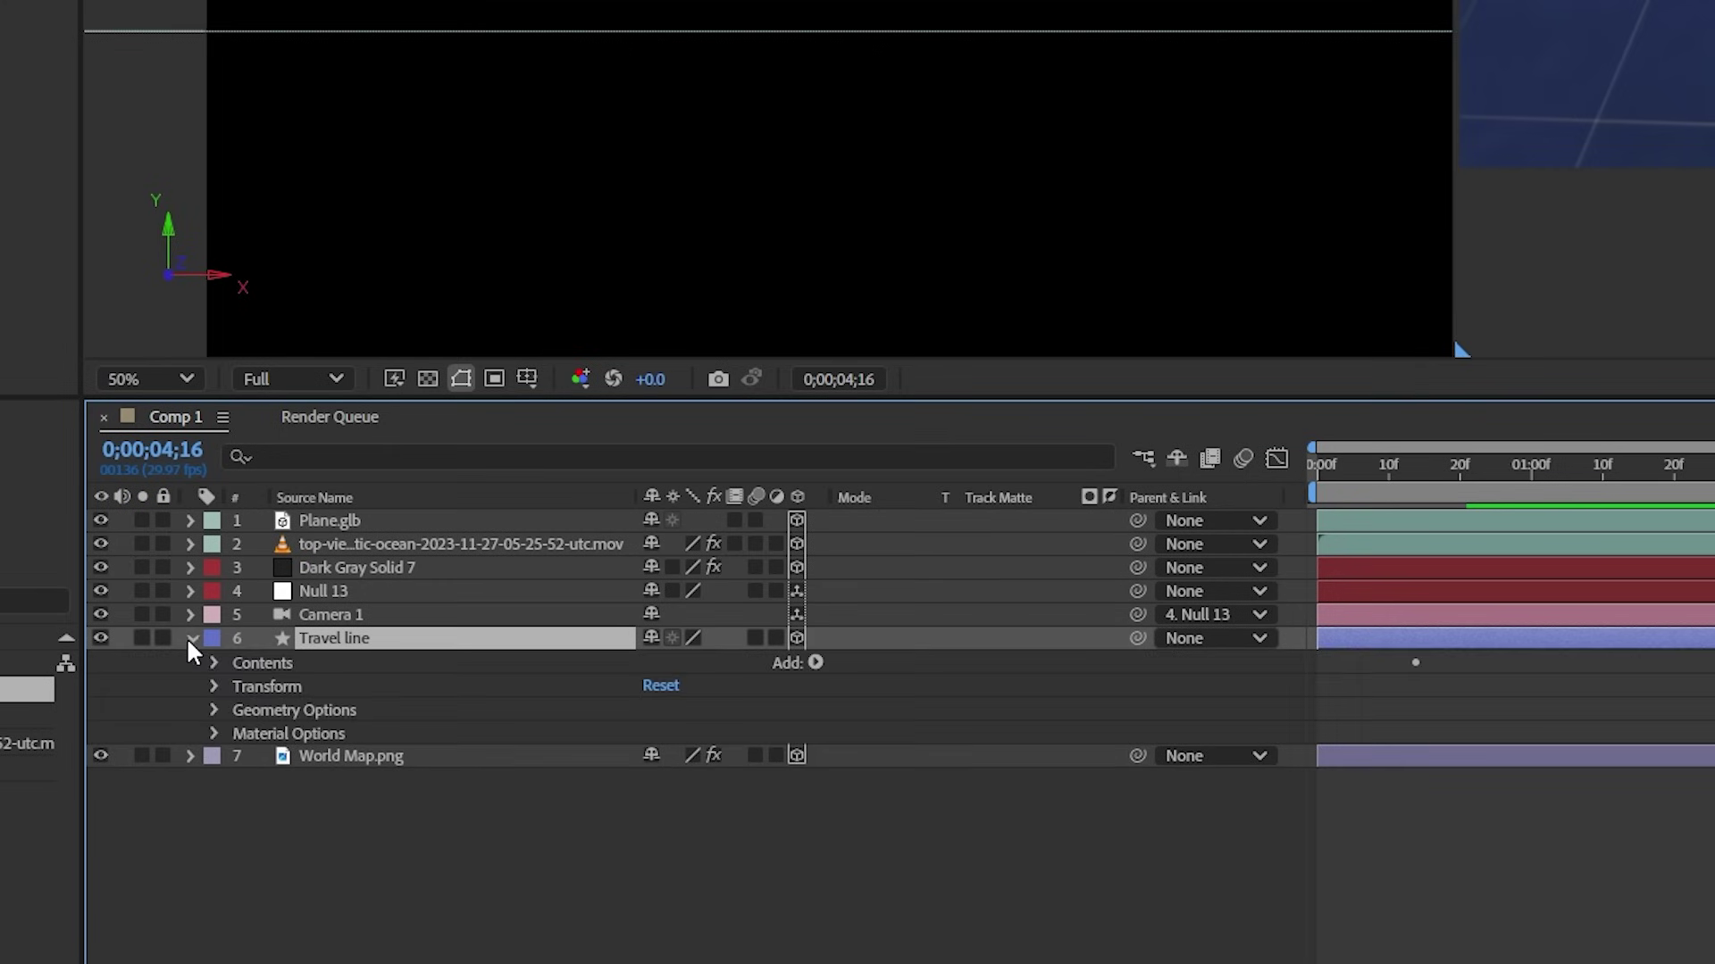
pyautogui.click(211, 663)
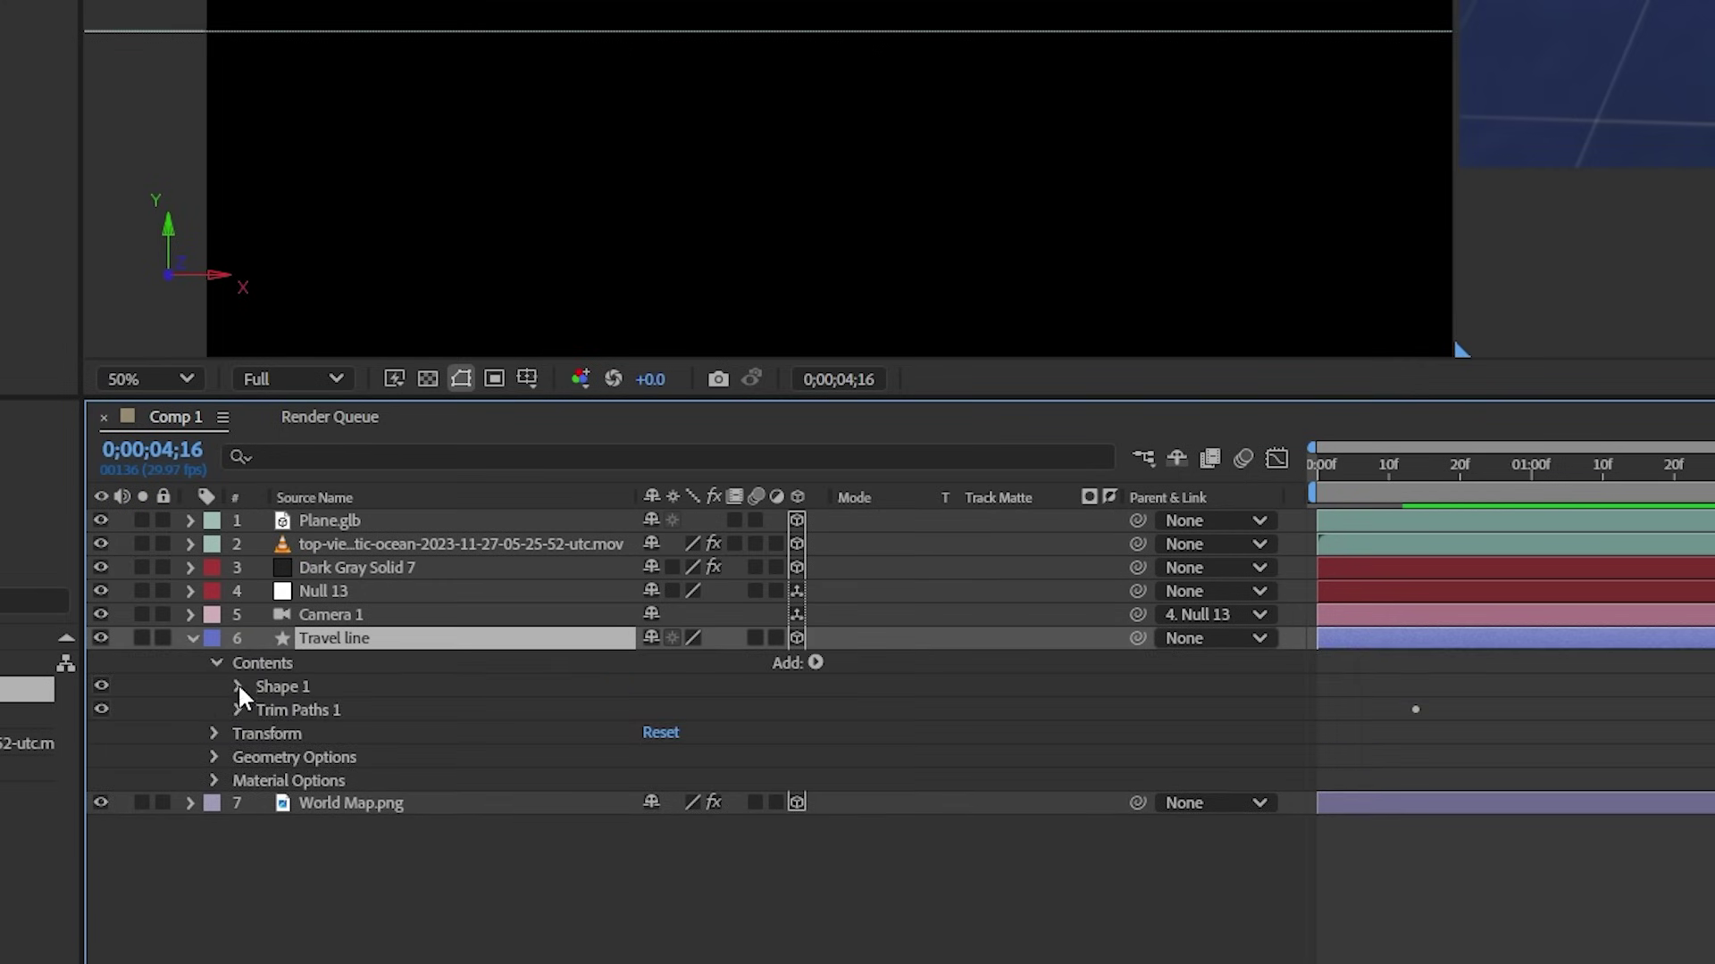
pyautogui.click(238, 686)
pyautogui.click(305, 710)
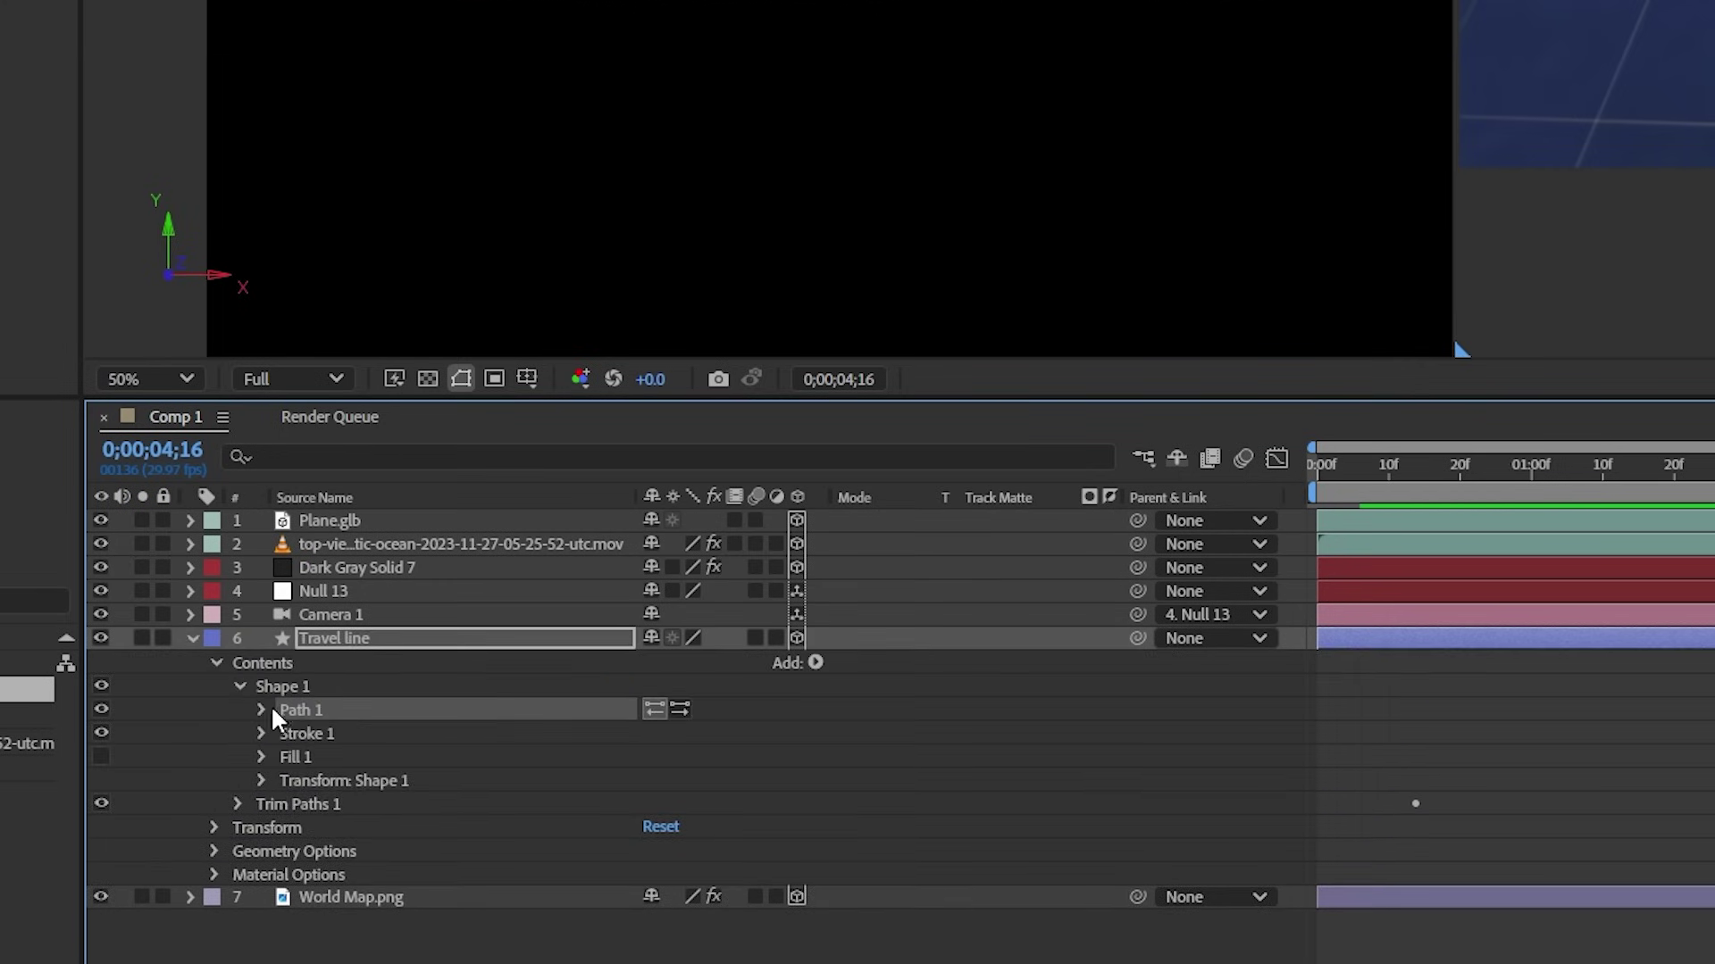
pyautogui.click(262, 710)
pyautogui.click(354, 734)
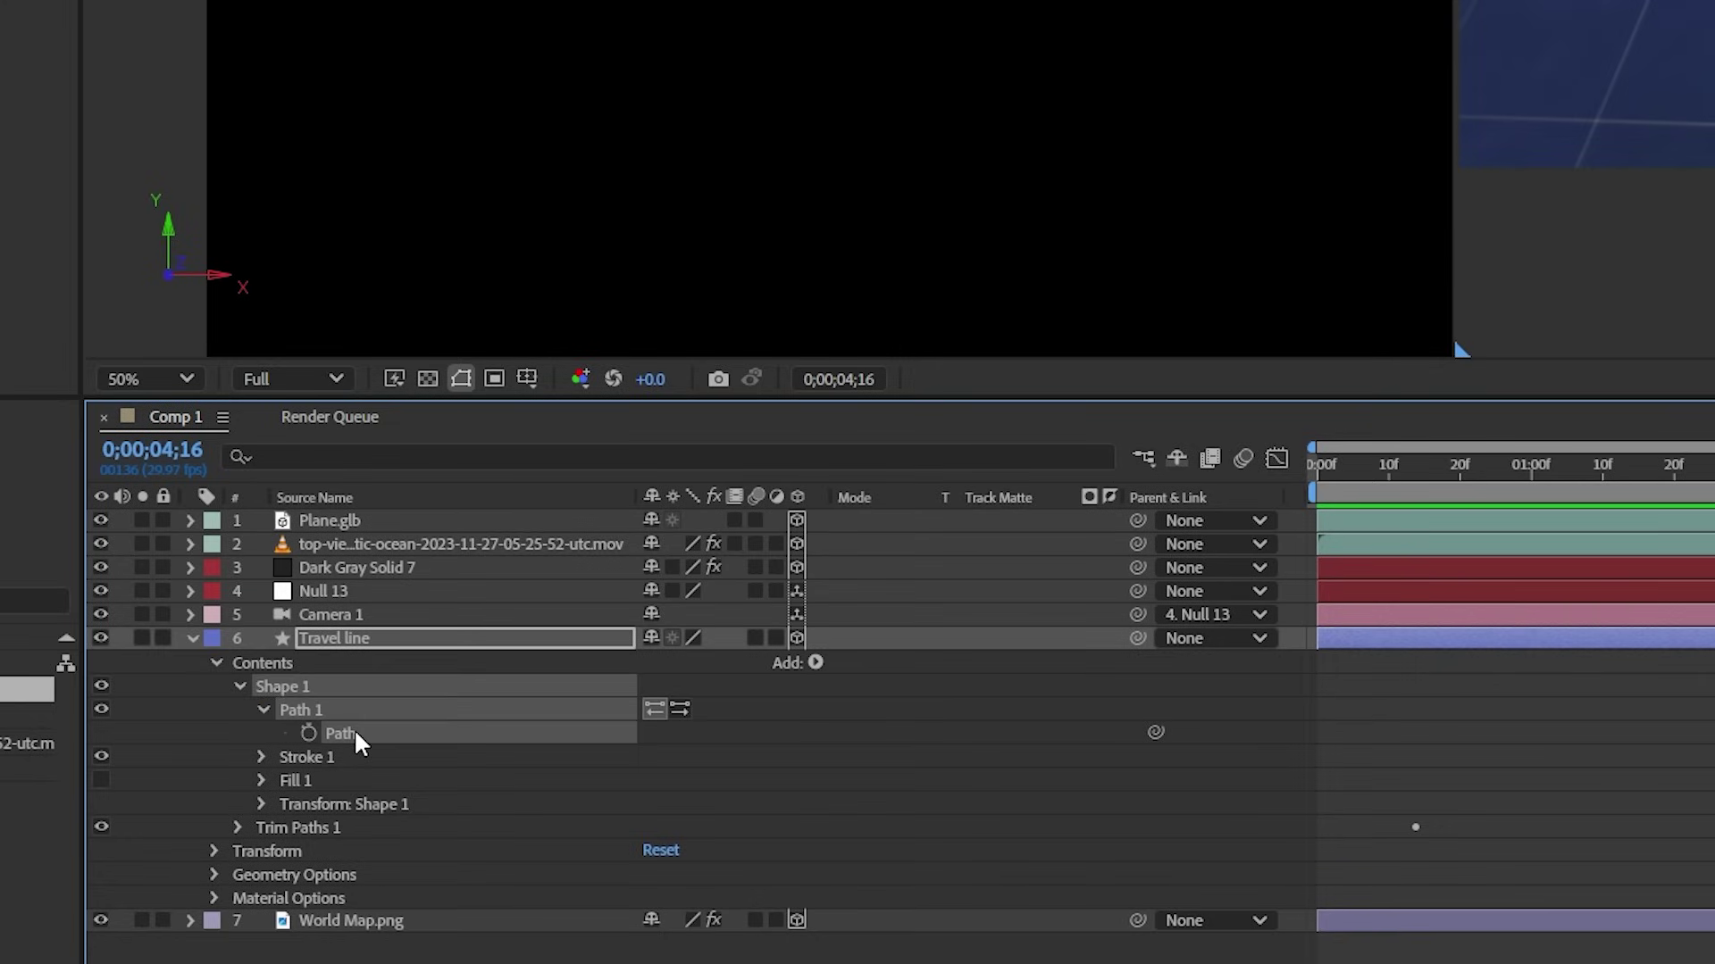
pyautogui.hotkey('ctrl', 'c')
# Paste the arc path into Plane.glb's Position property as keyframes
pyautogui.click(366, 521)
pyautogui.press('p')
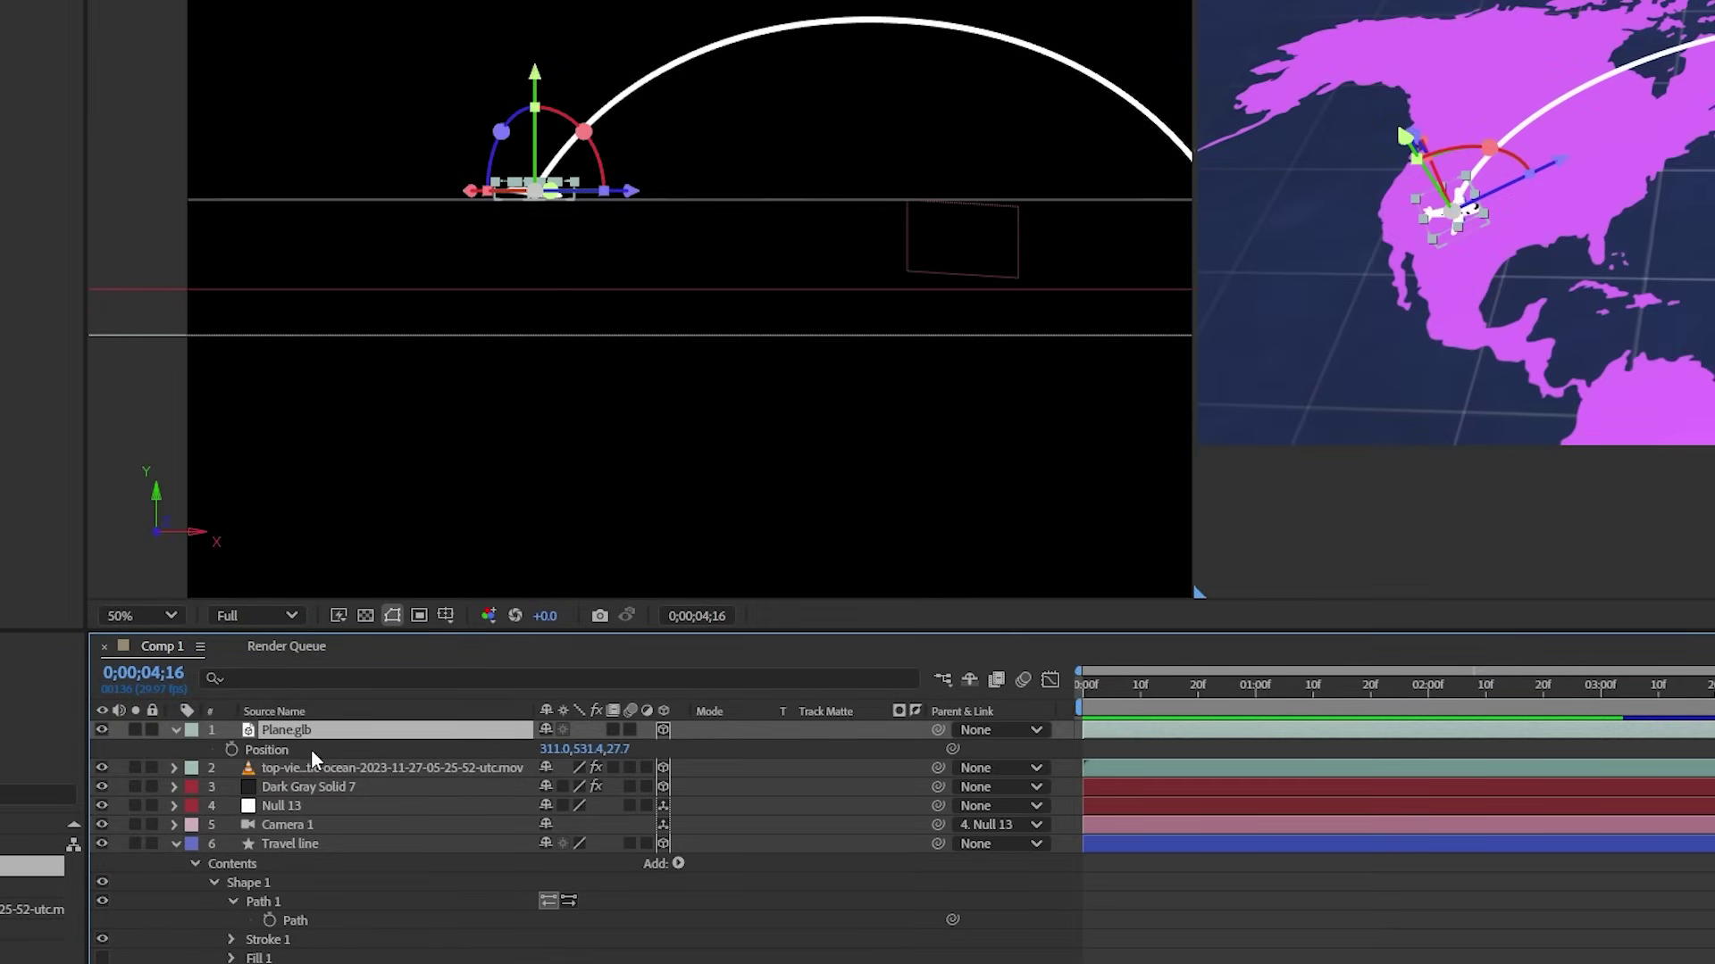
pyautogui.click(359, 544)
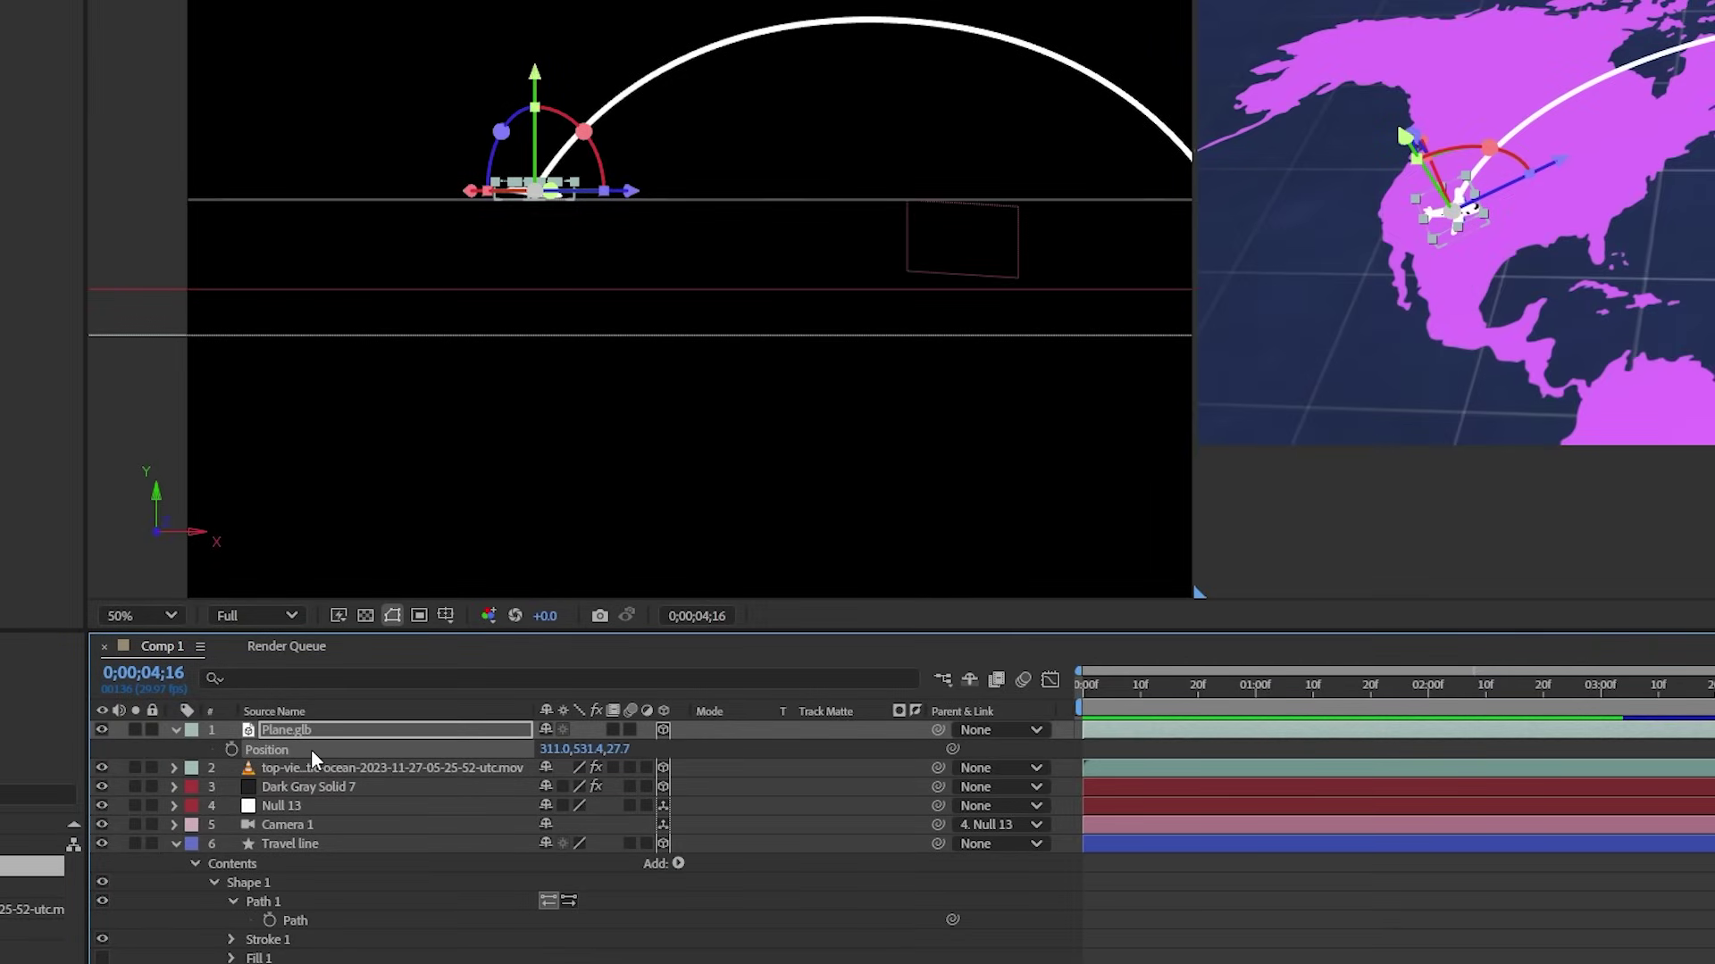
pyautogui.hotkey('ctrl', 'v')
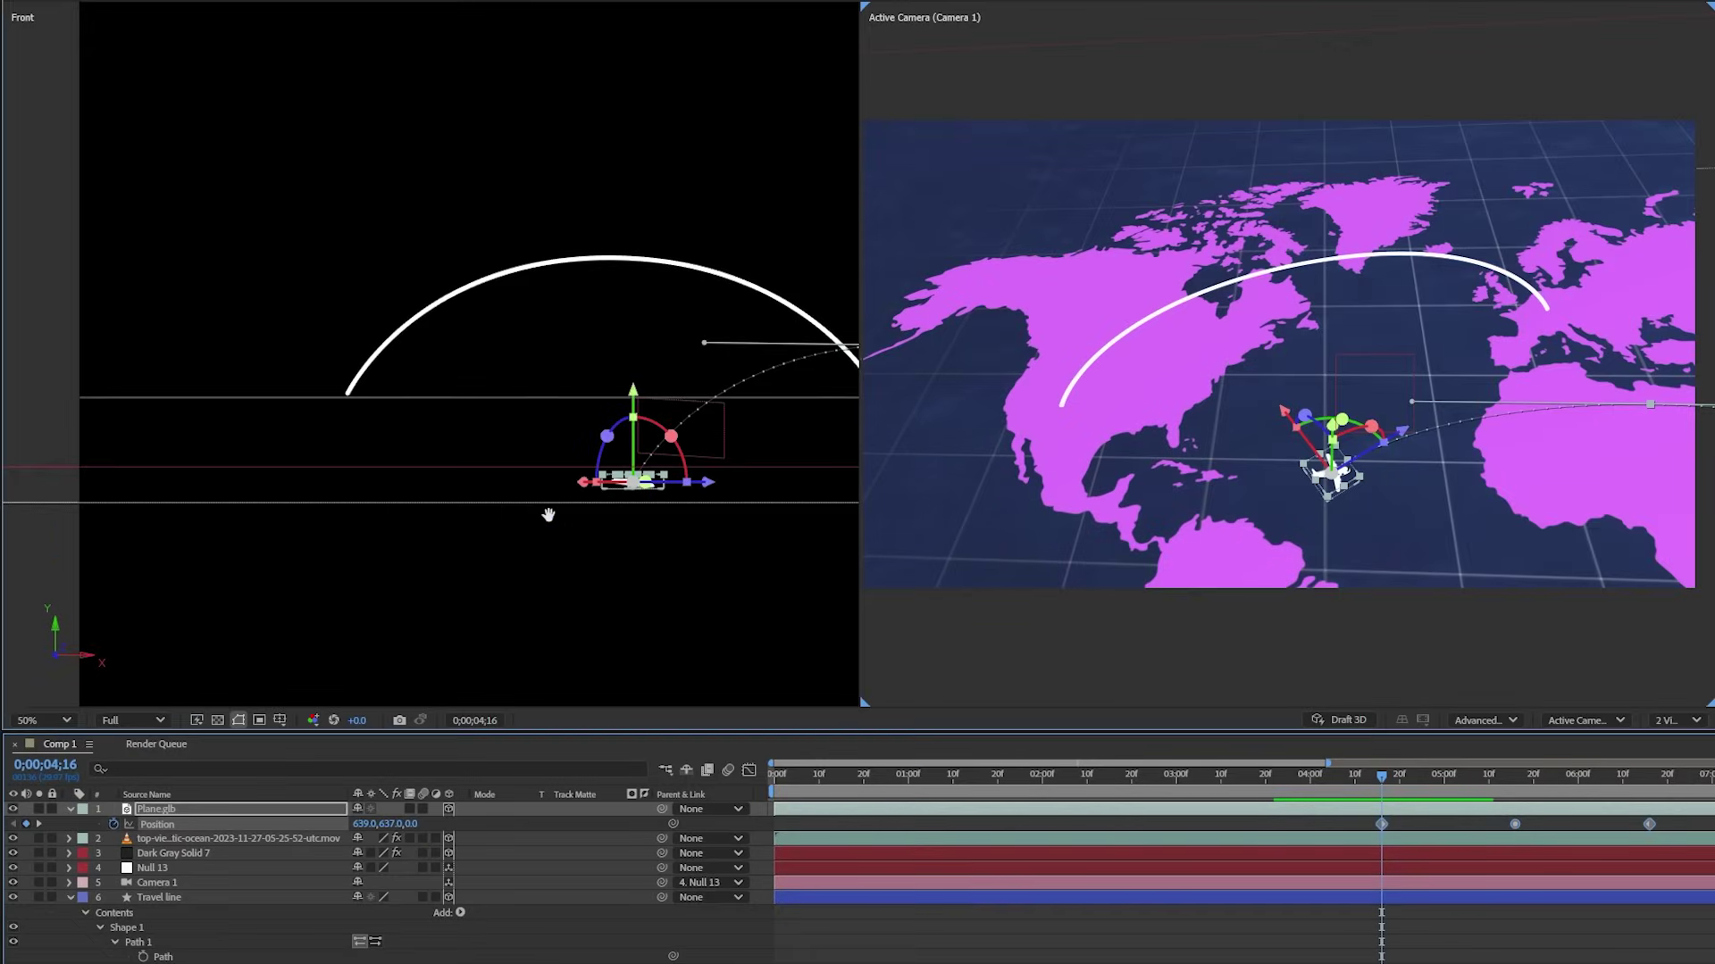
# Align the Plane.glb Position keyframes with the Travel line End keyframes, roughly 0:14 to 4:00
pyautogui.moveTo(548, 515); pyautogui.dragTo(260, 514)
pyautogui.moveTo(1381, 776); pyautogui.dragTo(1623, 813)
pyautogui.moveTo(1398, 814); pyautogui.dragTo(1263, 815)
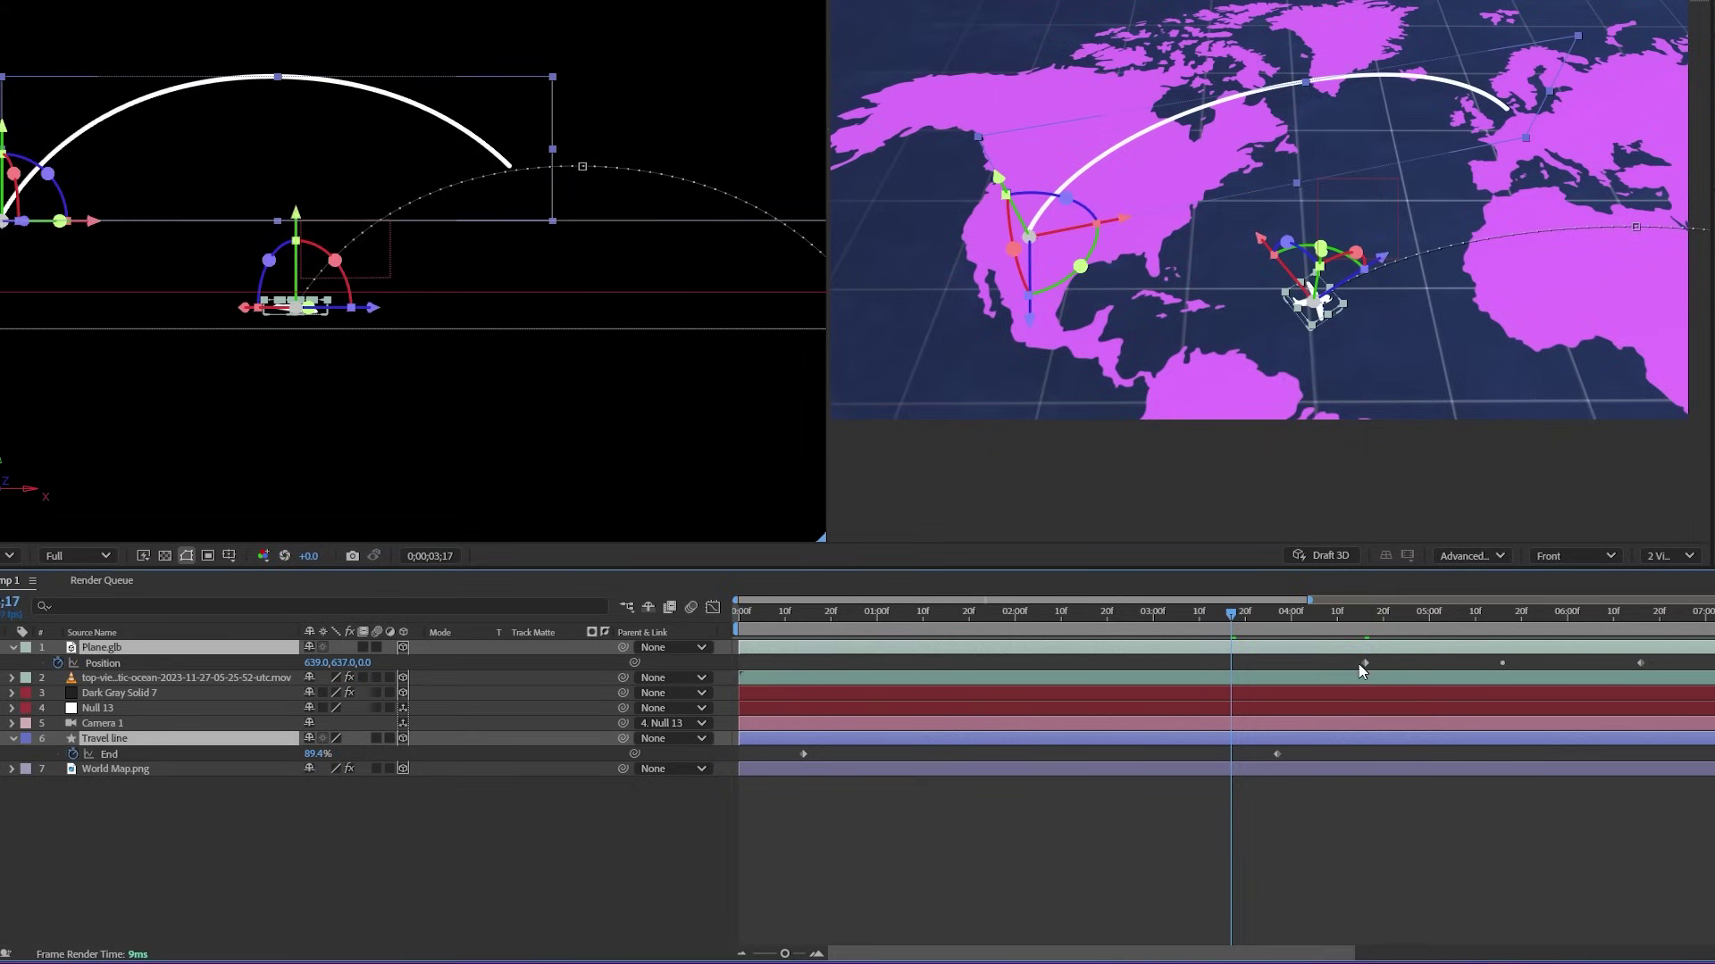
pyautogui.moveTo(1361, 671); pyautogui.dragTo(806, 674)
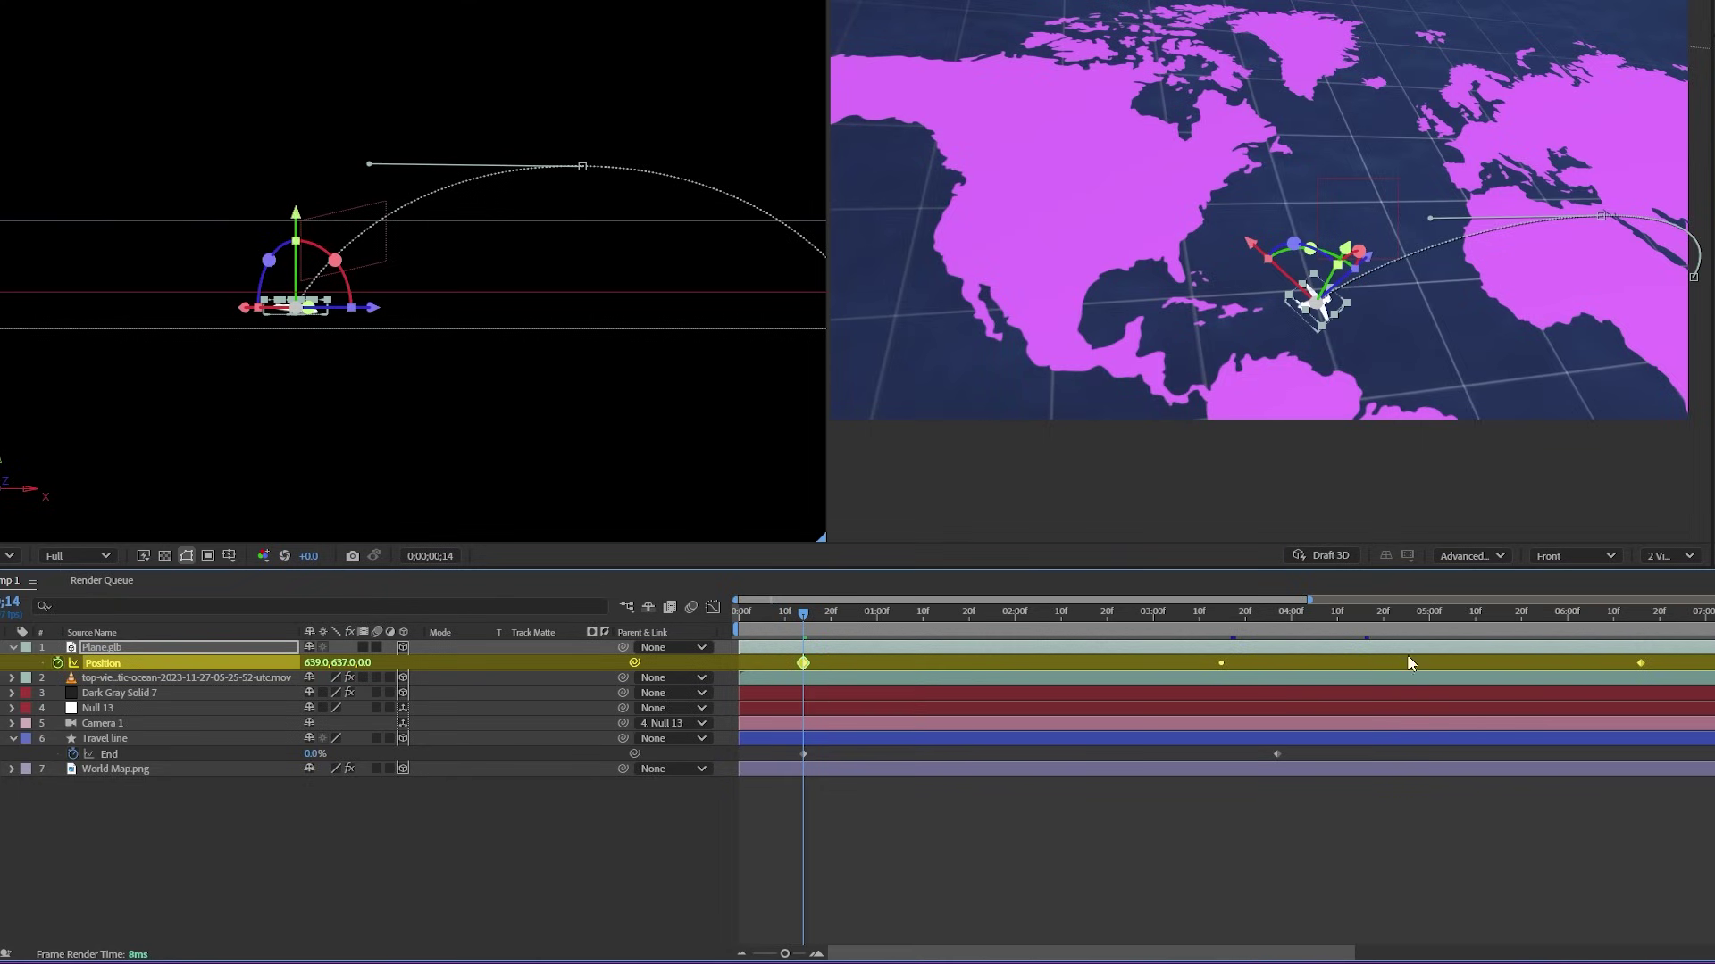
pyautogui.click(1281, 614)
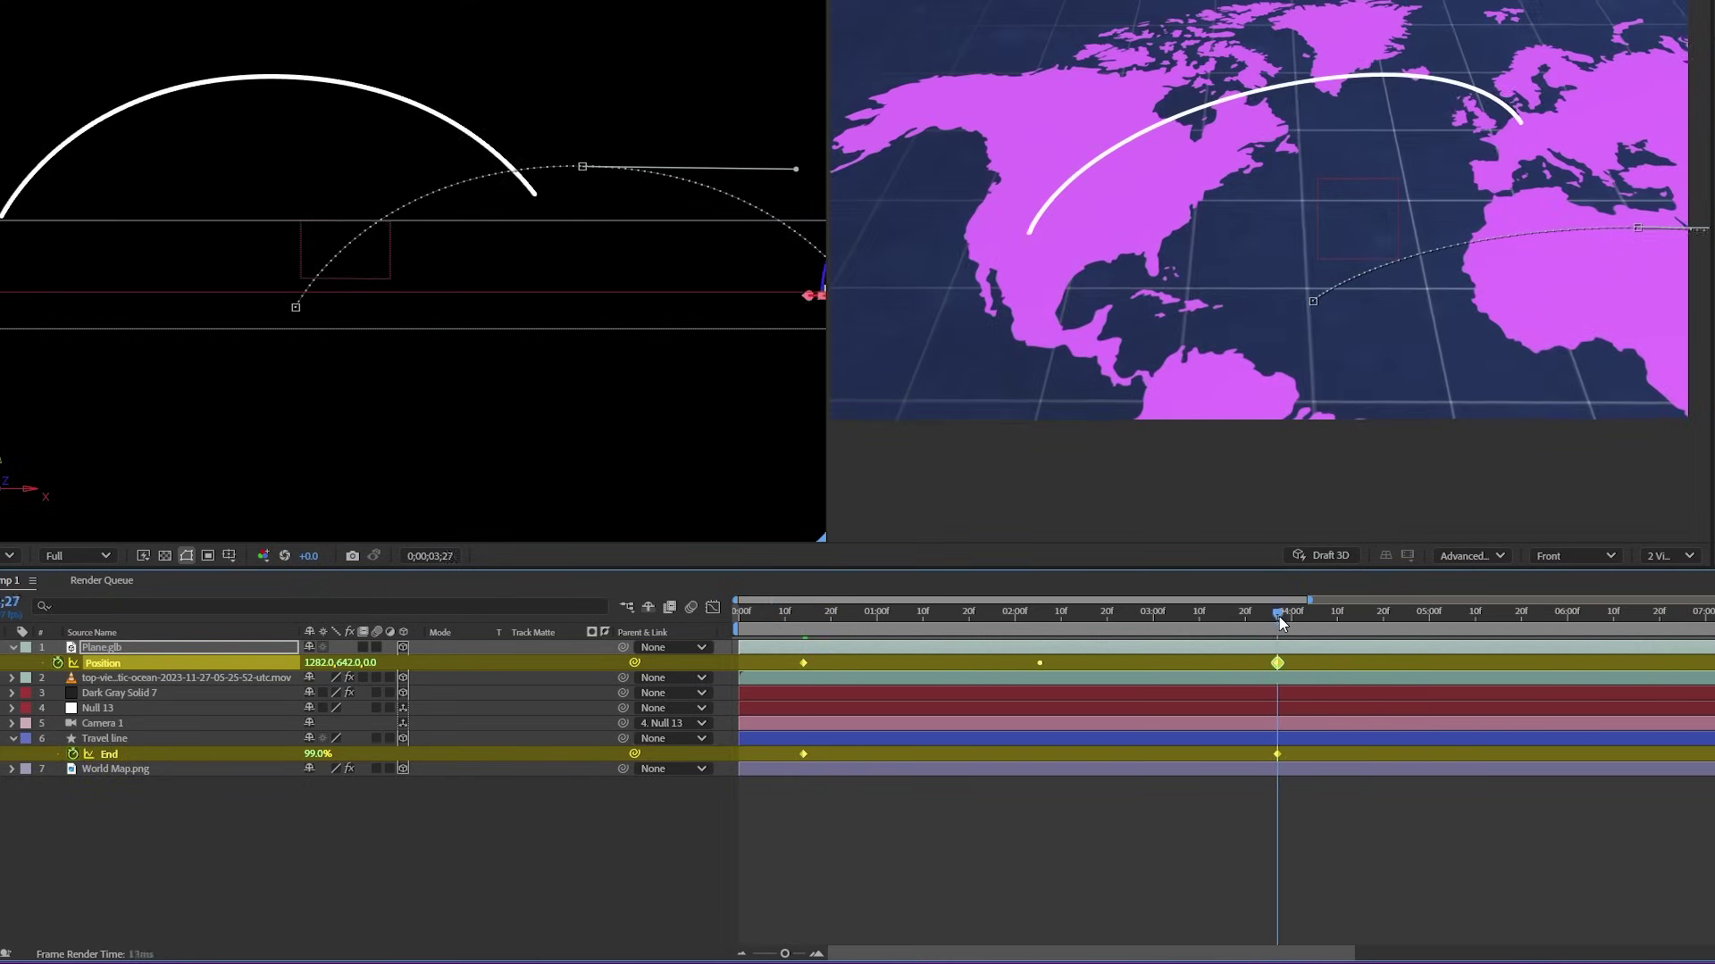
pyautogui.moveTo(754, 615); pyautogui.dragTo(1298, 668)
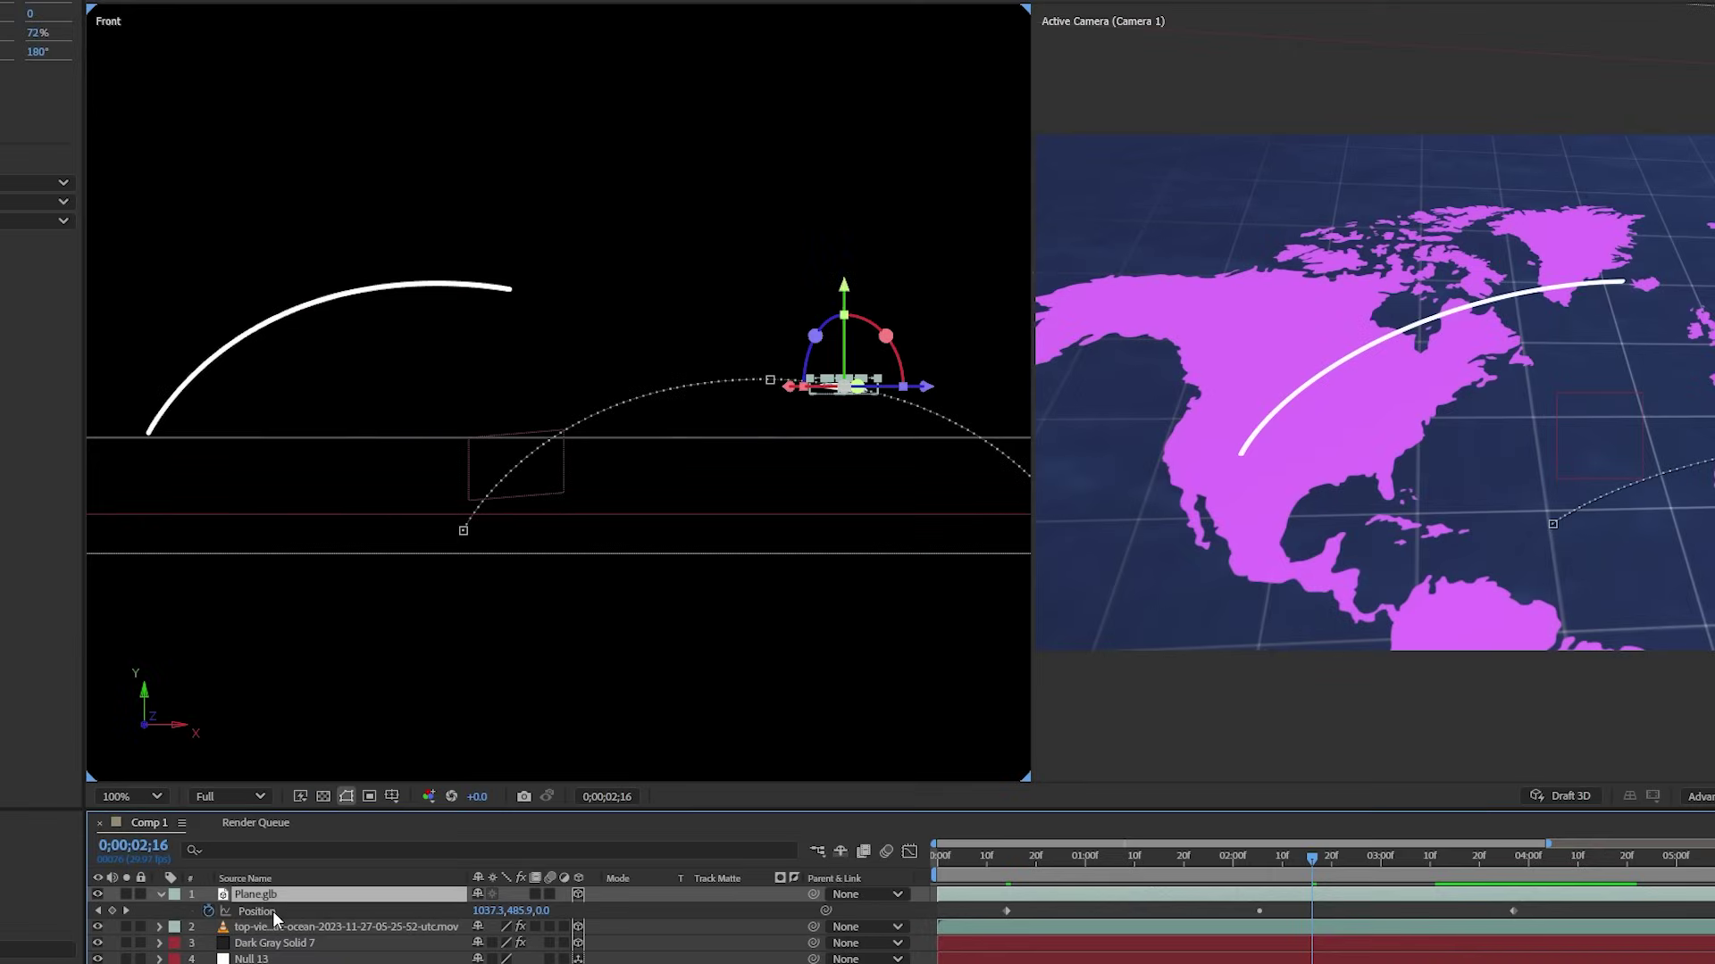
pyautogui.click(116, 662)
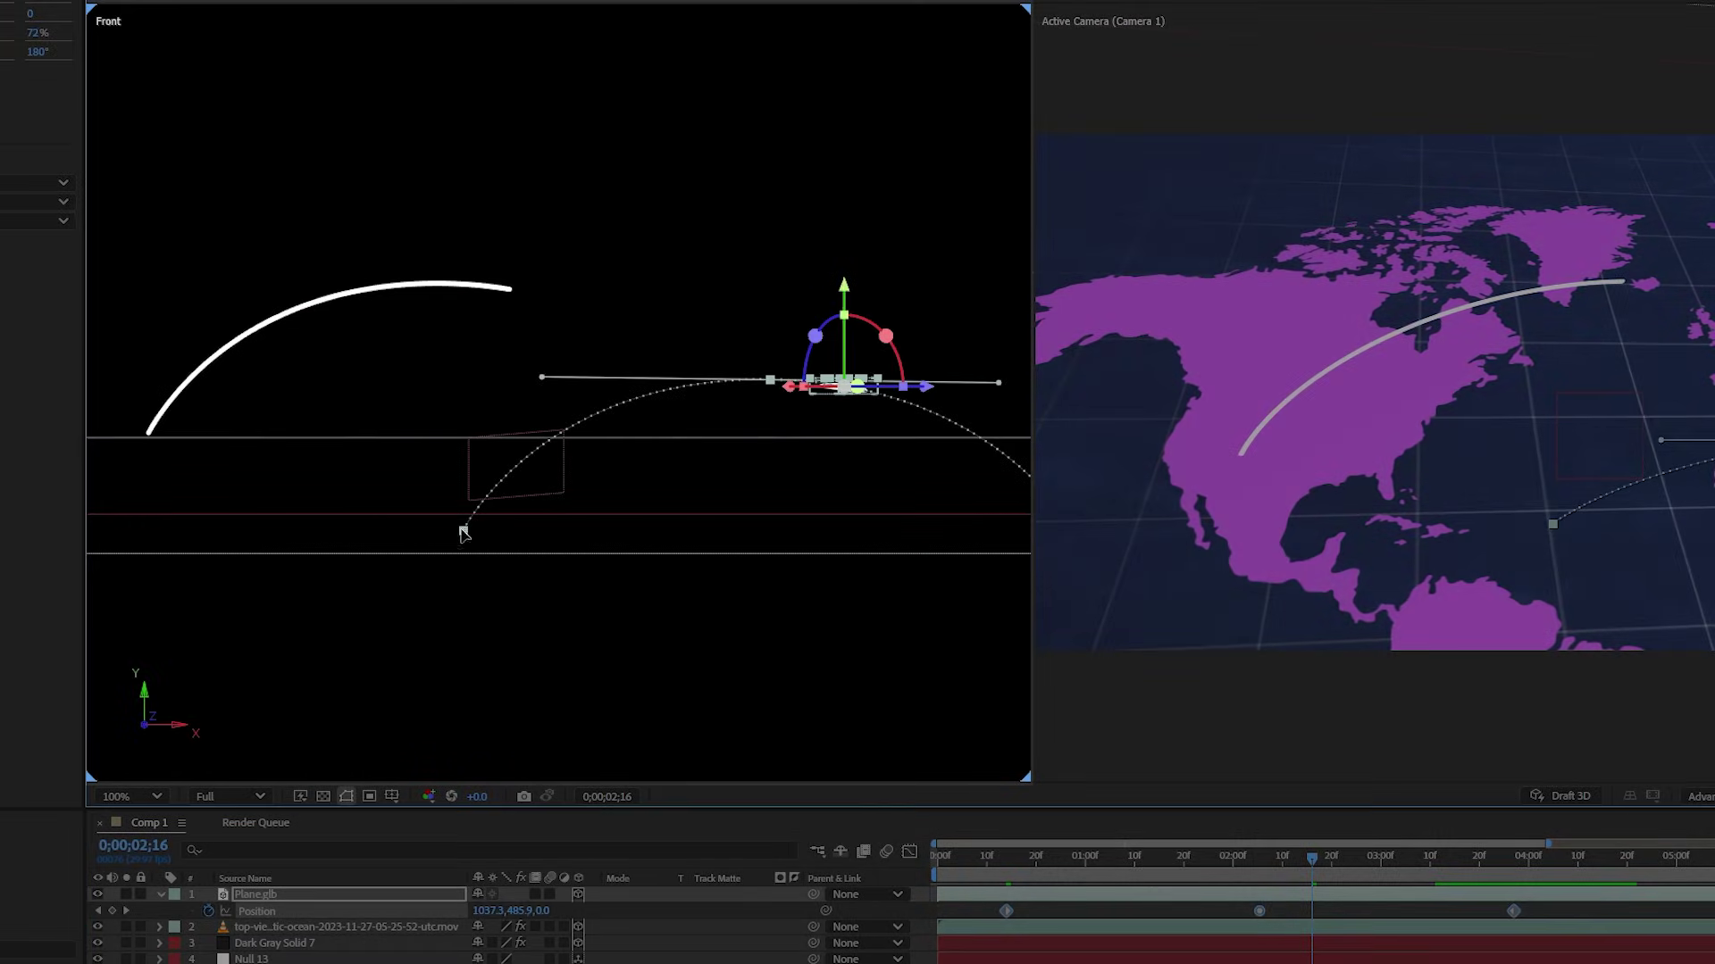
# In Front view, shift the plane's motion path up-left so its start point meets the arc
pyautogui.moveTo(463, 530); pyautogui.dragTo(497, 473)
pyautogui.scroll(1, 152, 440)
pyautogui.click(1040, 872)
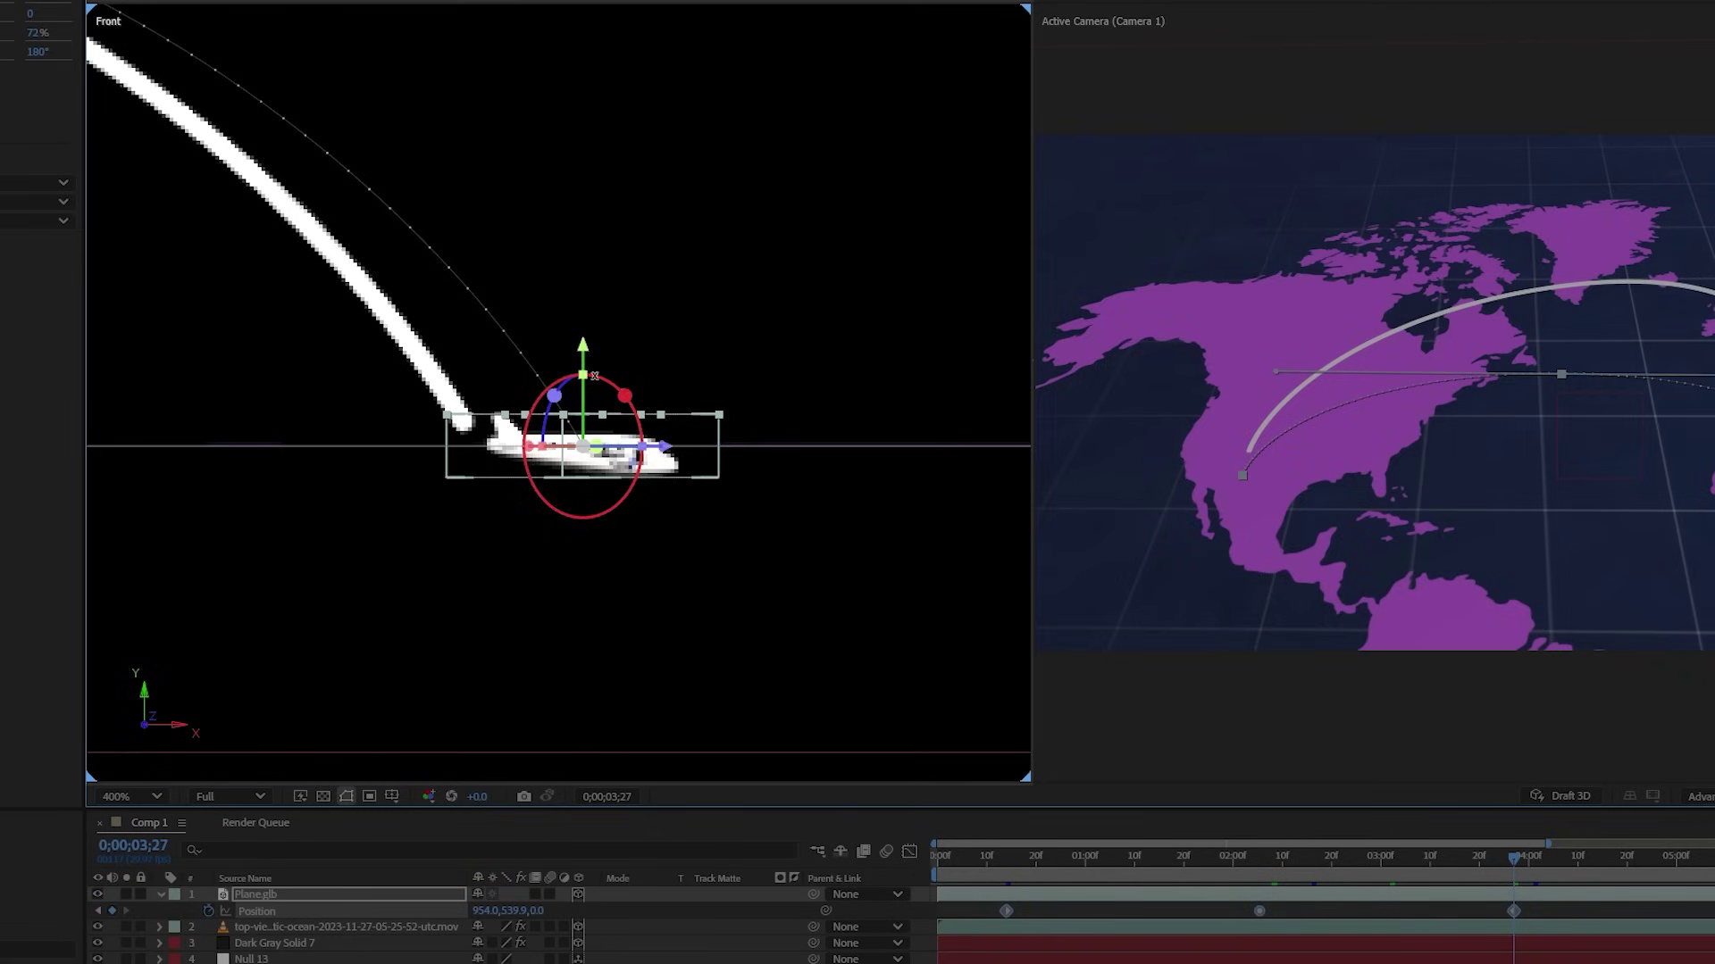
pyautogui.moveTo(585, 357); pyautogui.dragTo(578, 319)
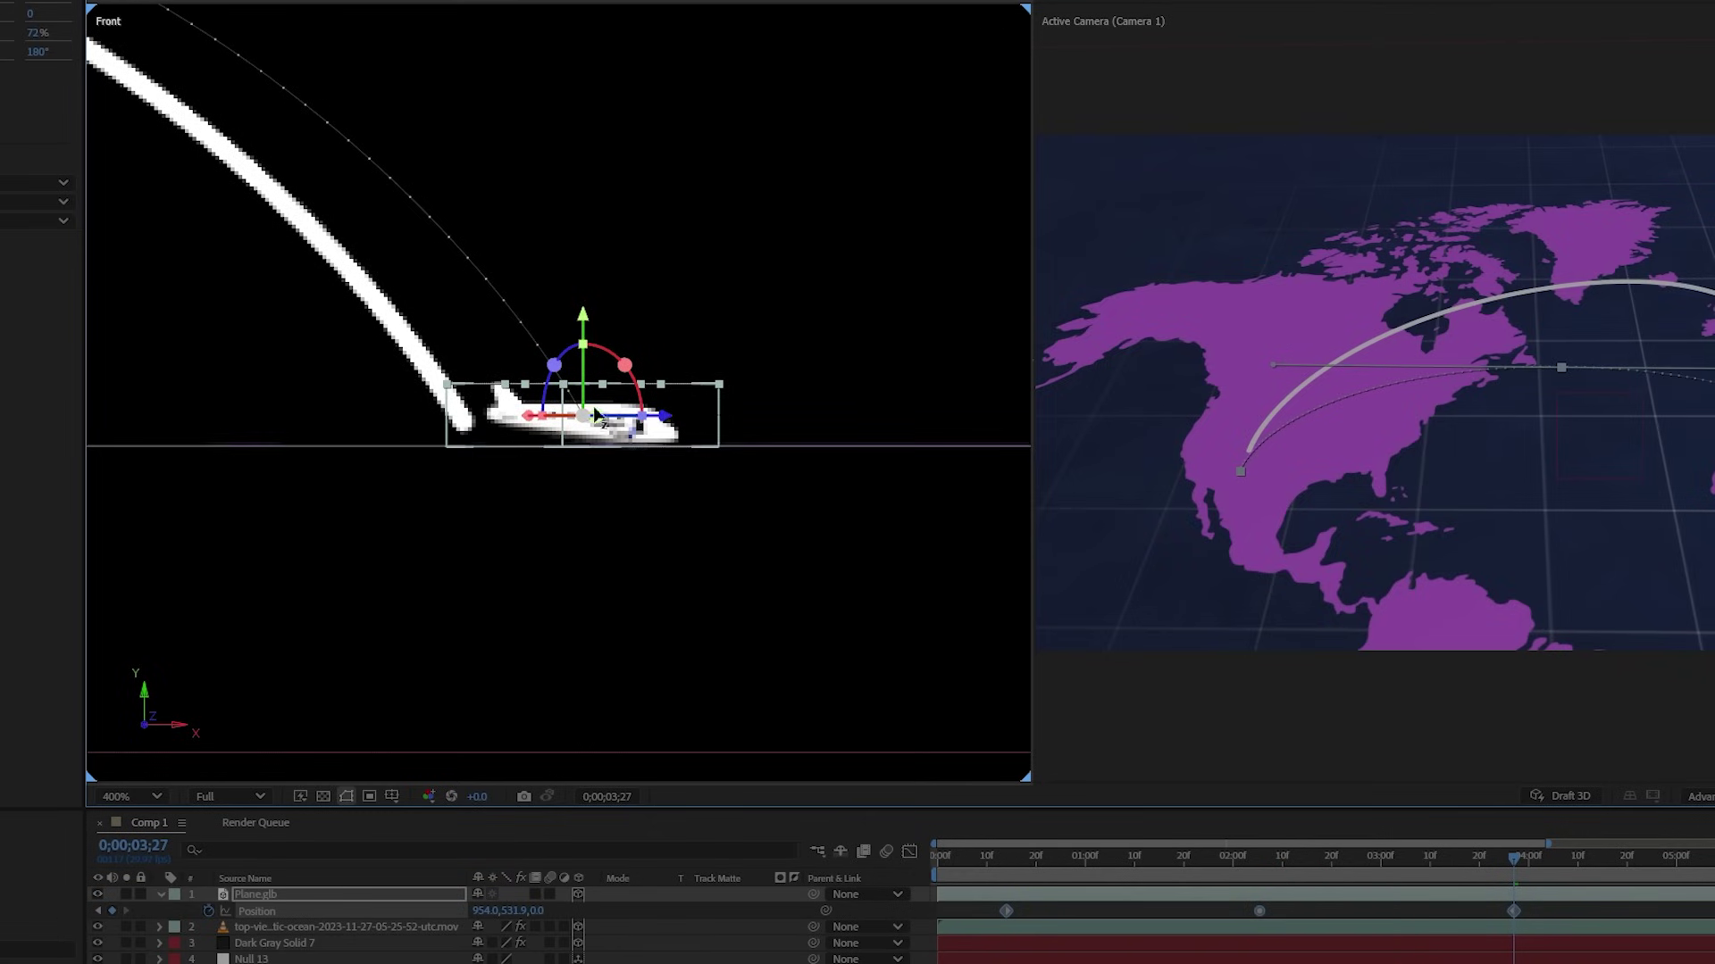
pyautogui.moveTo(597, 416); pyautogui.dragTo(402, 414)
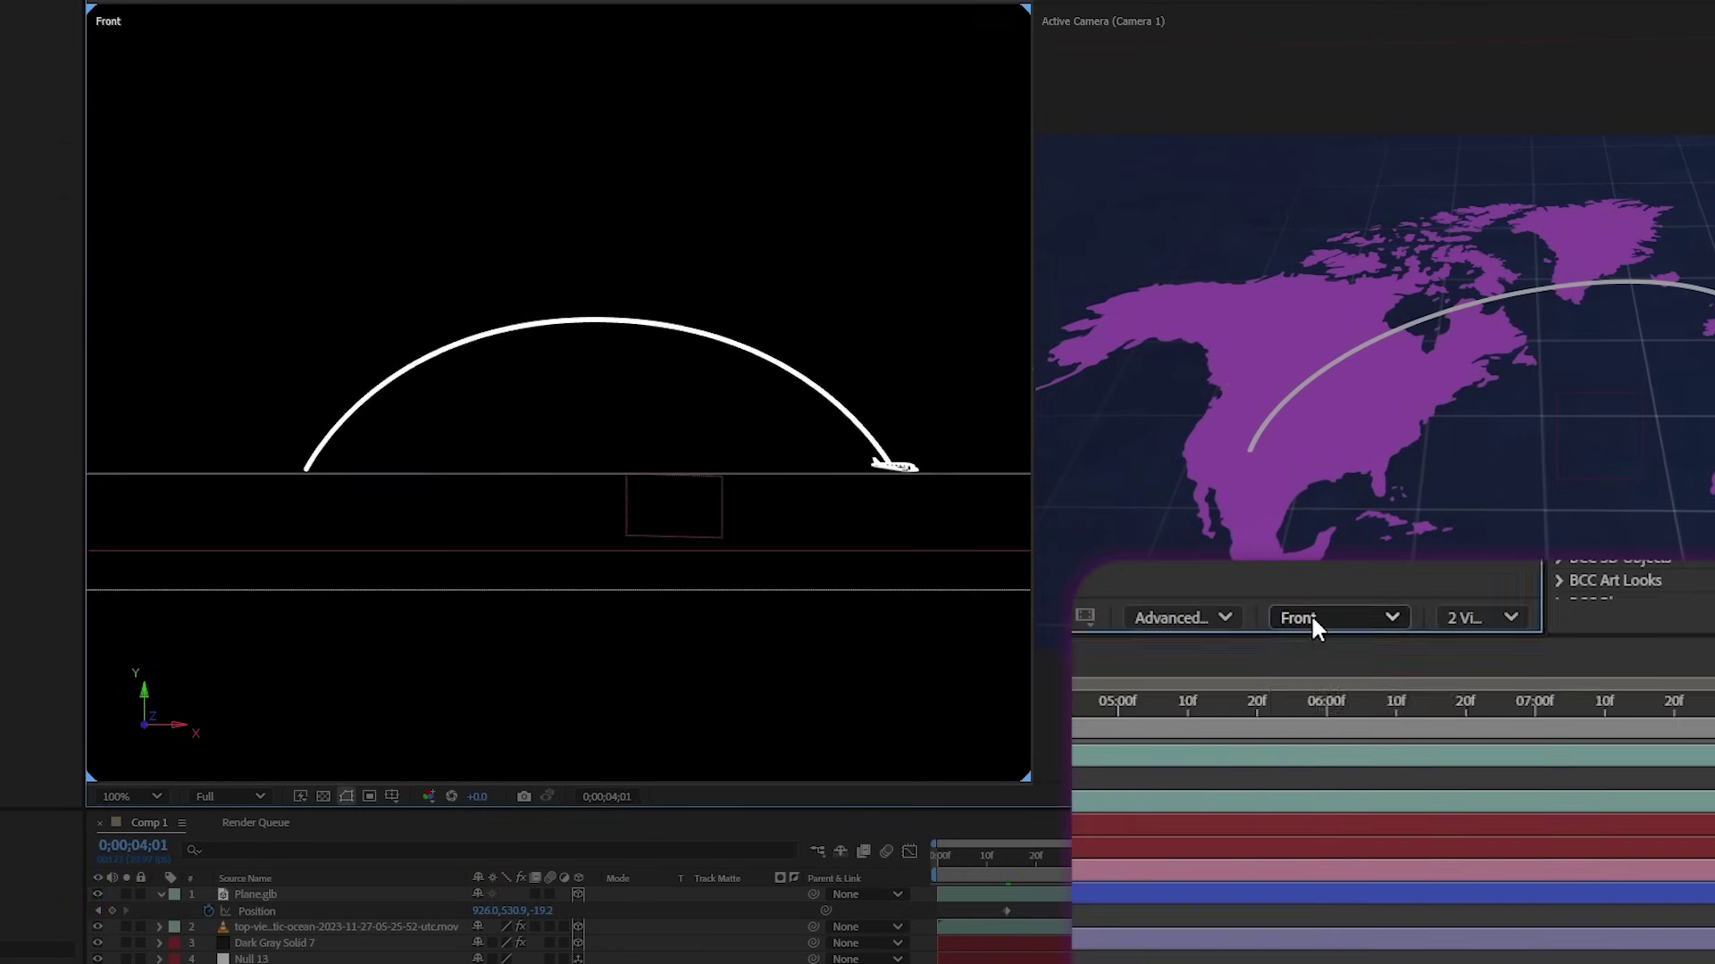
# In Top view, bend the path's Bezier curve toward Europe along the arc and preview
pyautogui.click(1339, 618)
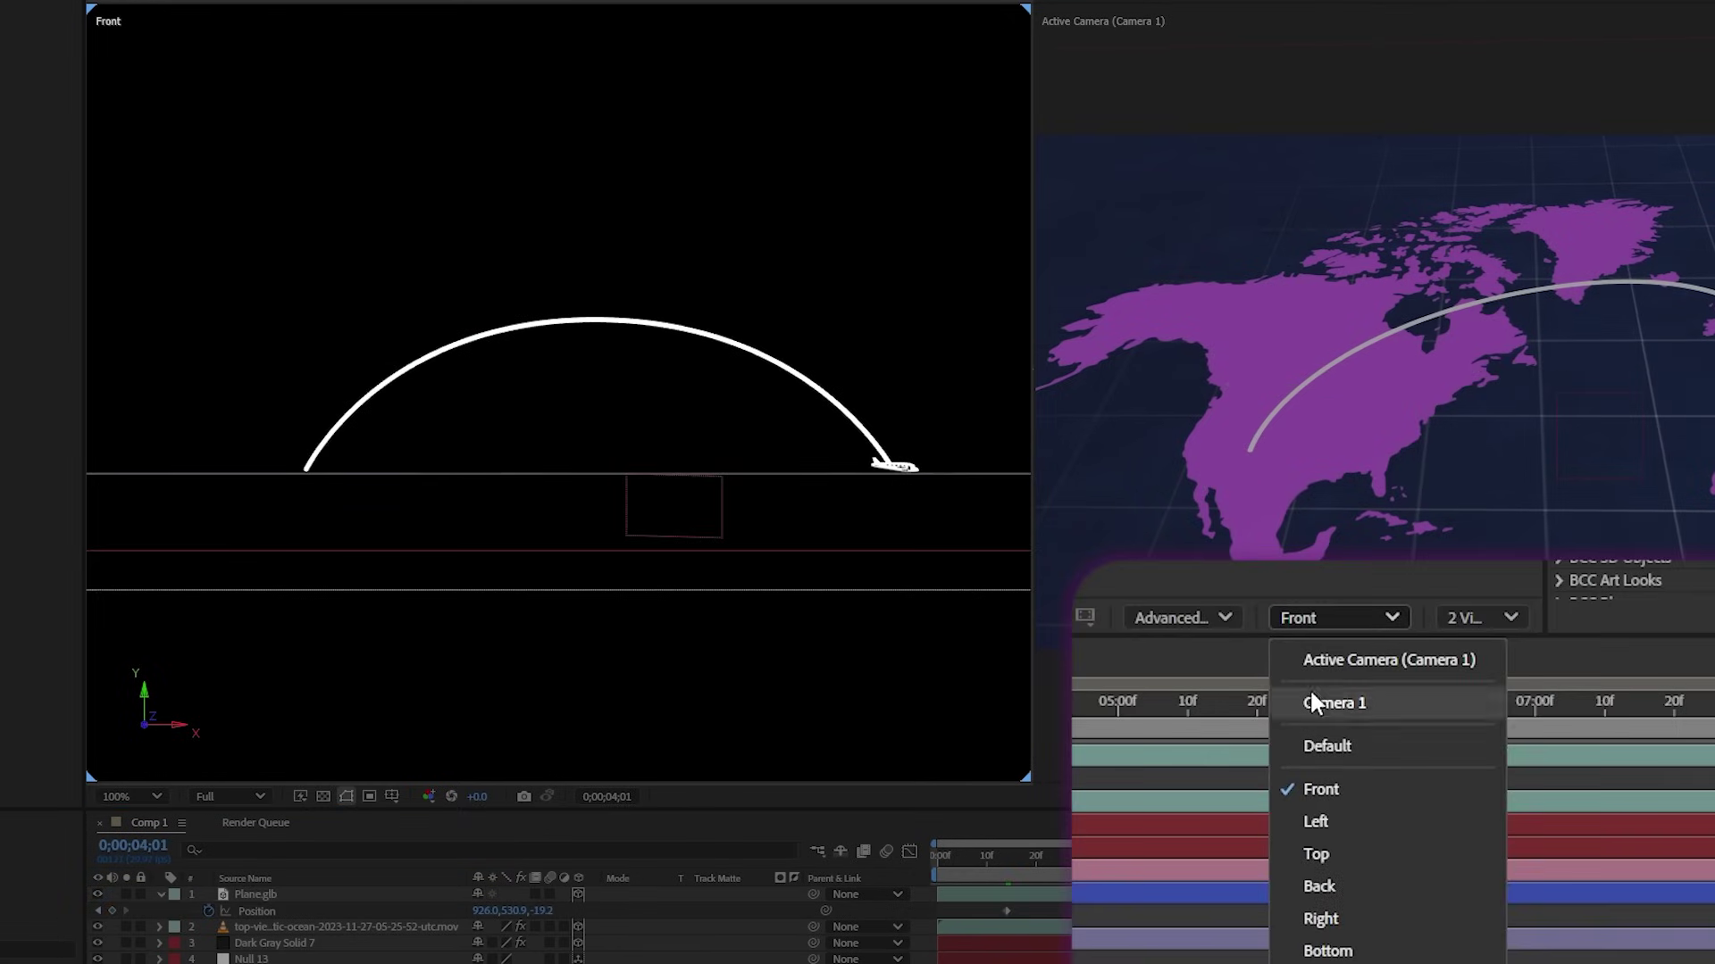
pyautogui.click(1312, 857)
pyautogui.scroll(2, 375, 494)
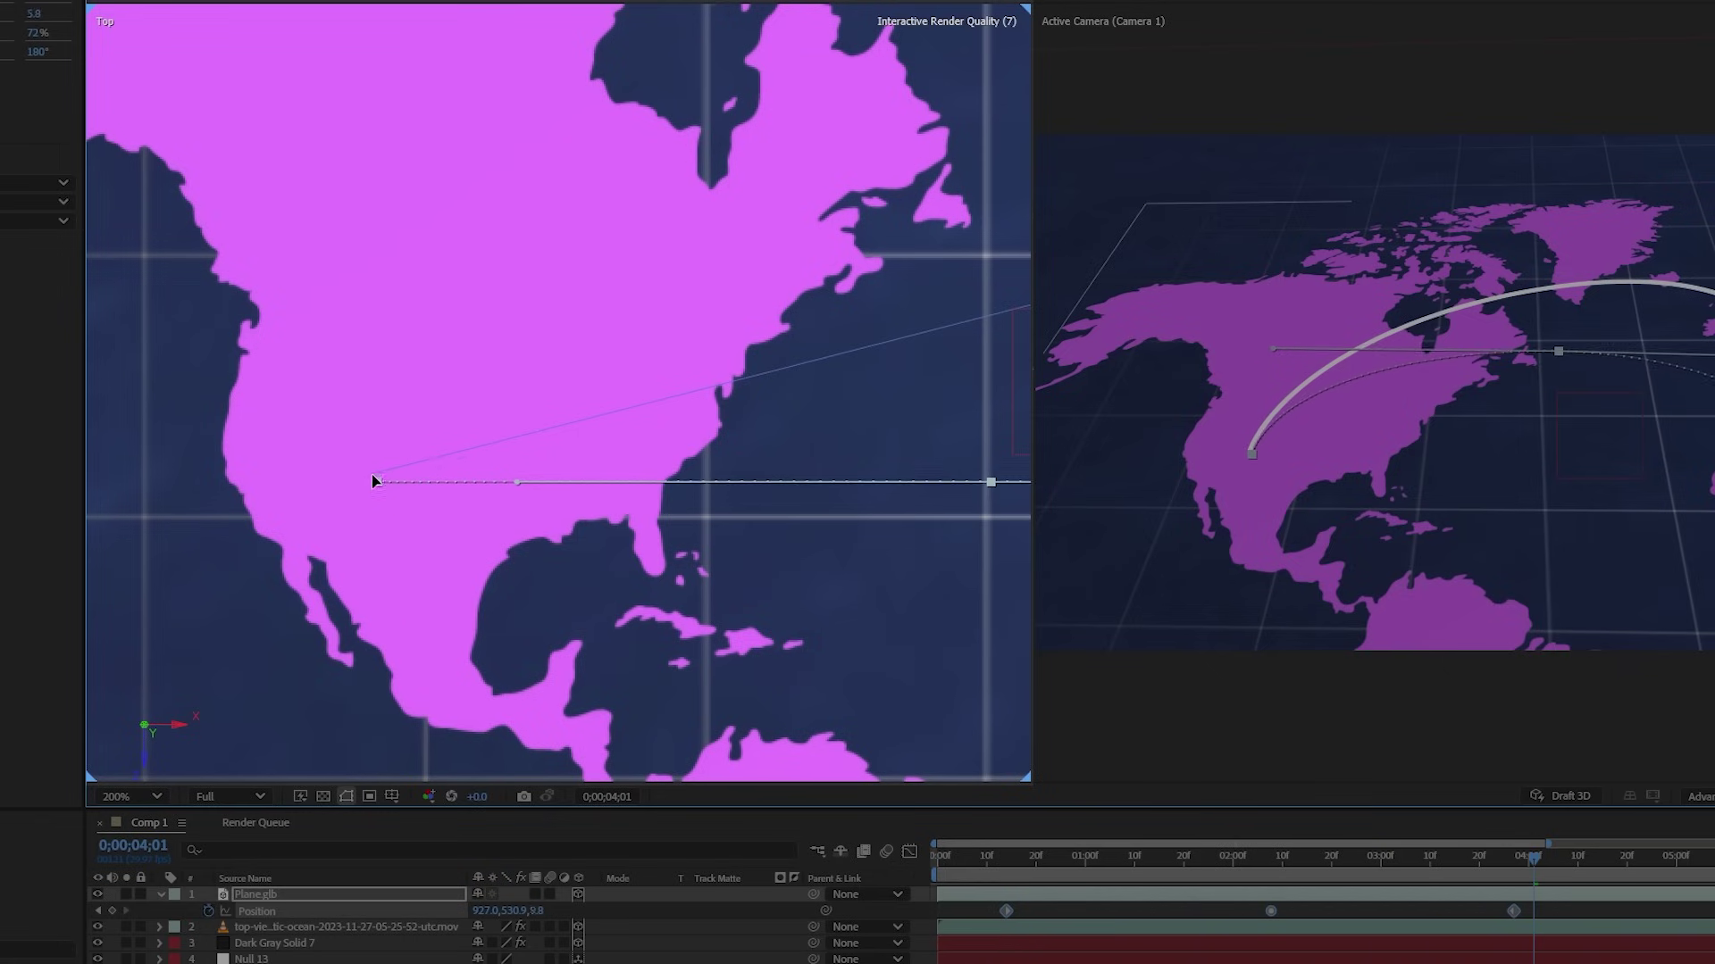
pyautogui.press('j')
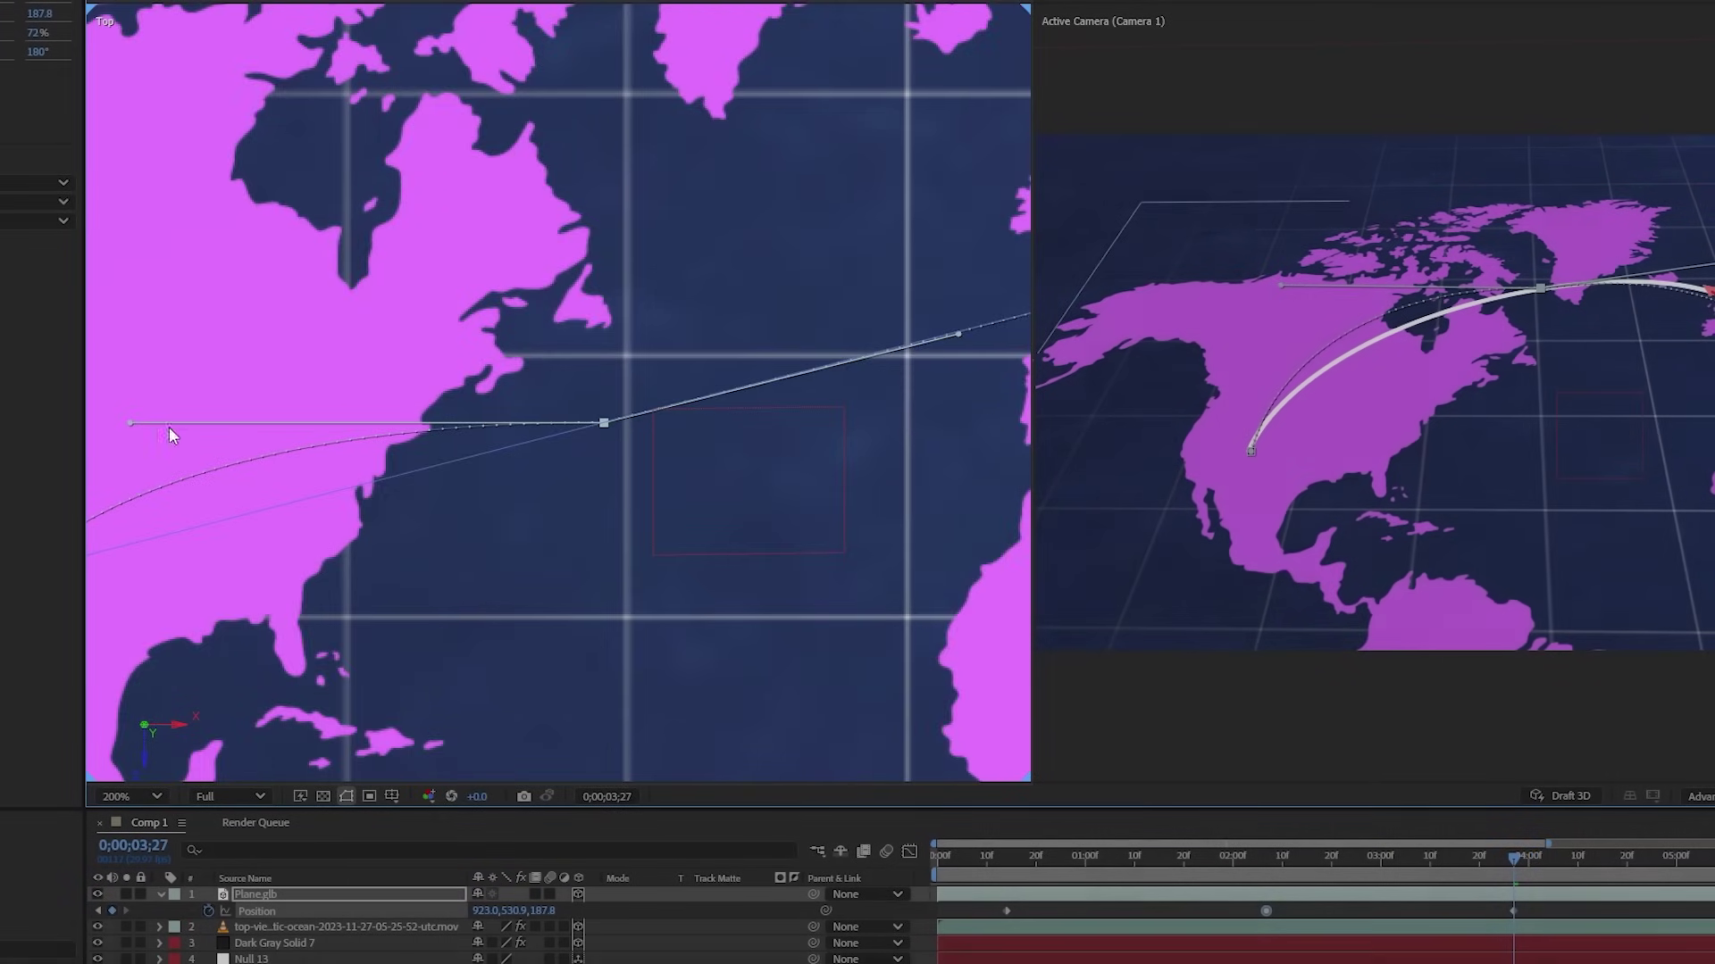
pyautogui.moveTo(132, 423); pyautogui.dragTo(241, 517)
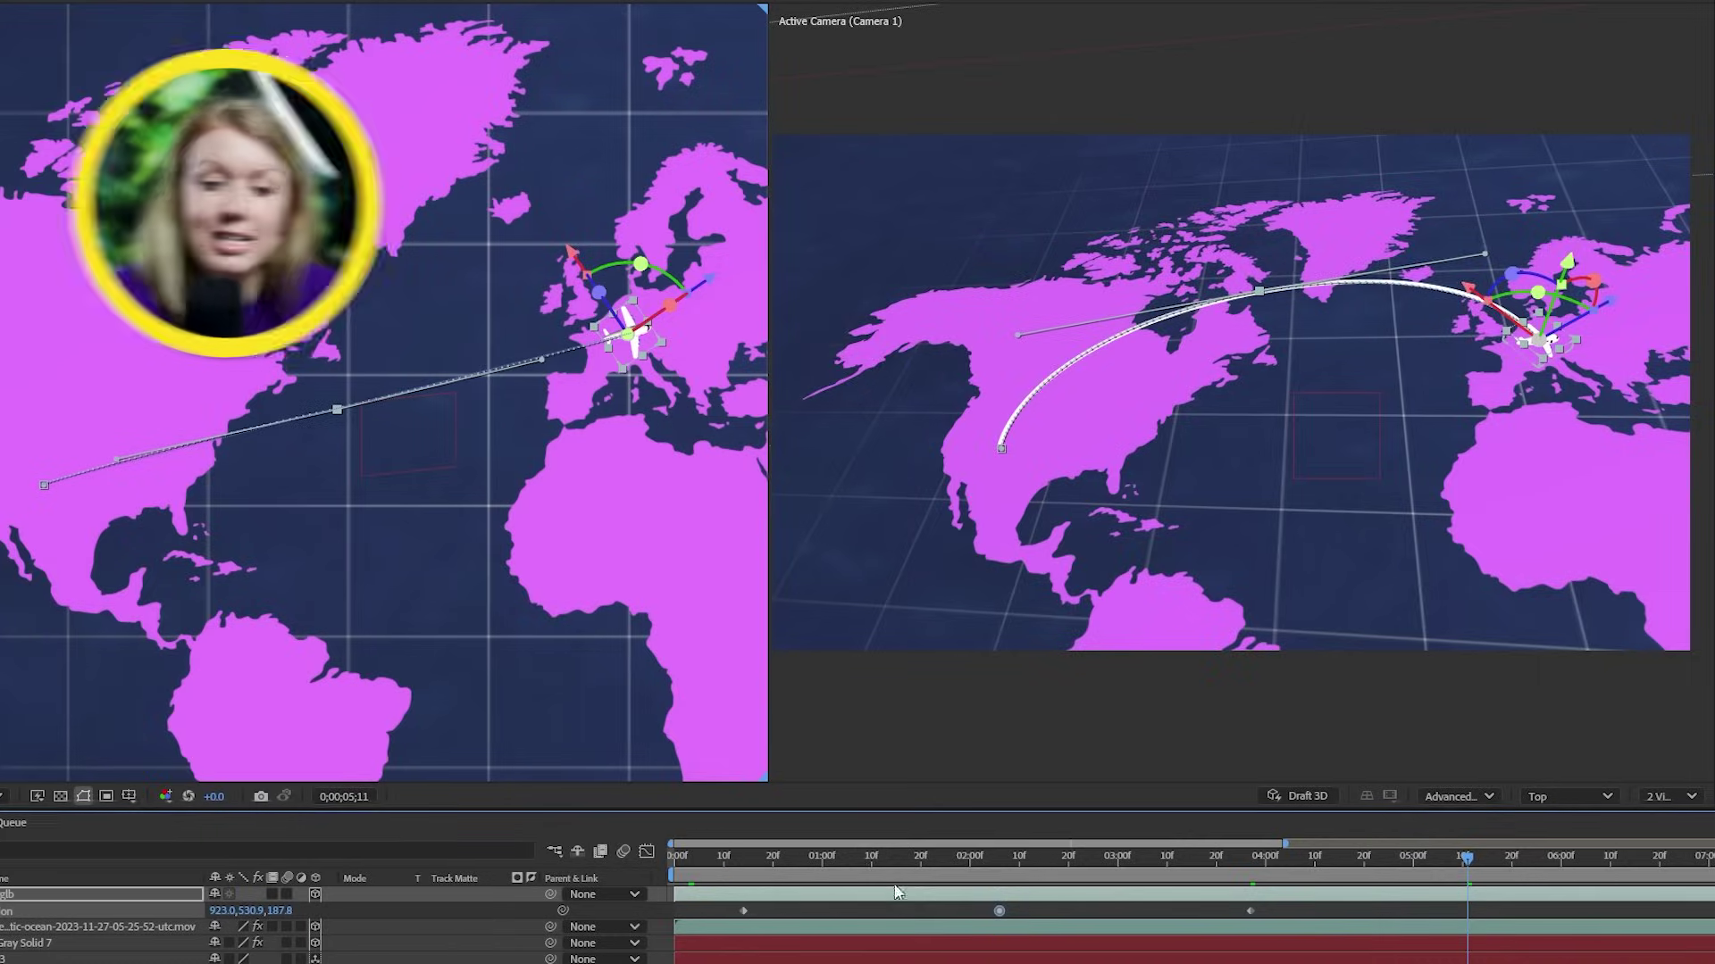
pyautogui.press('space')
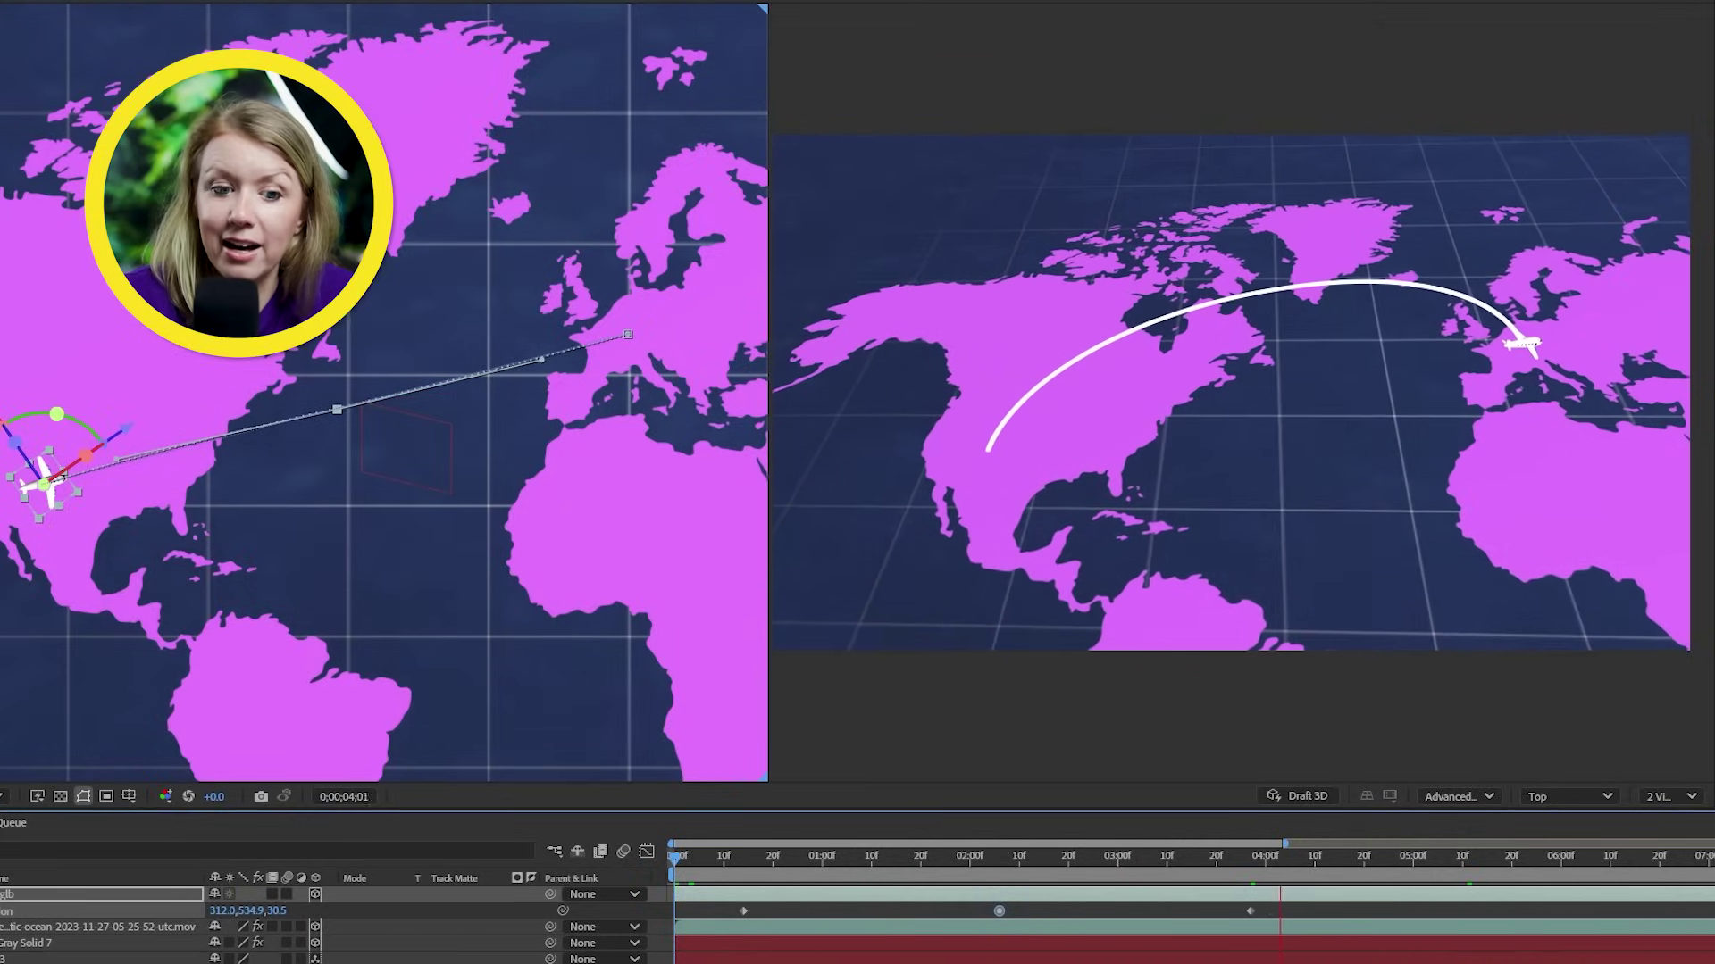
# Apply Easy Ease (F9) to the plane's Position and Travel line End keyframes and preview
pyautogui.press('space')
pyautogui.moveTo(1400, 893); pyautogui.dragTo(656, 654)
pyautogui.press('F9')
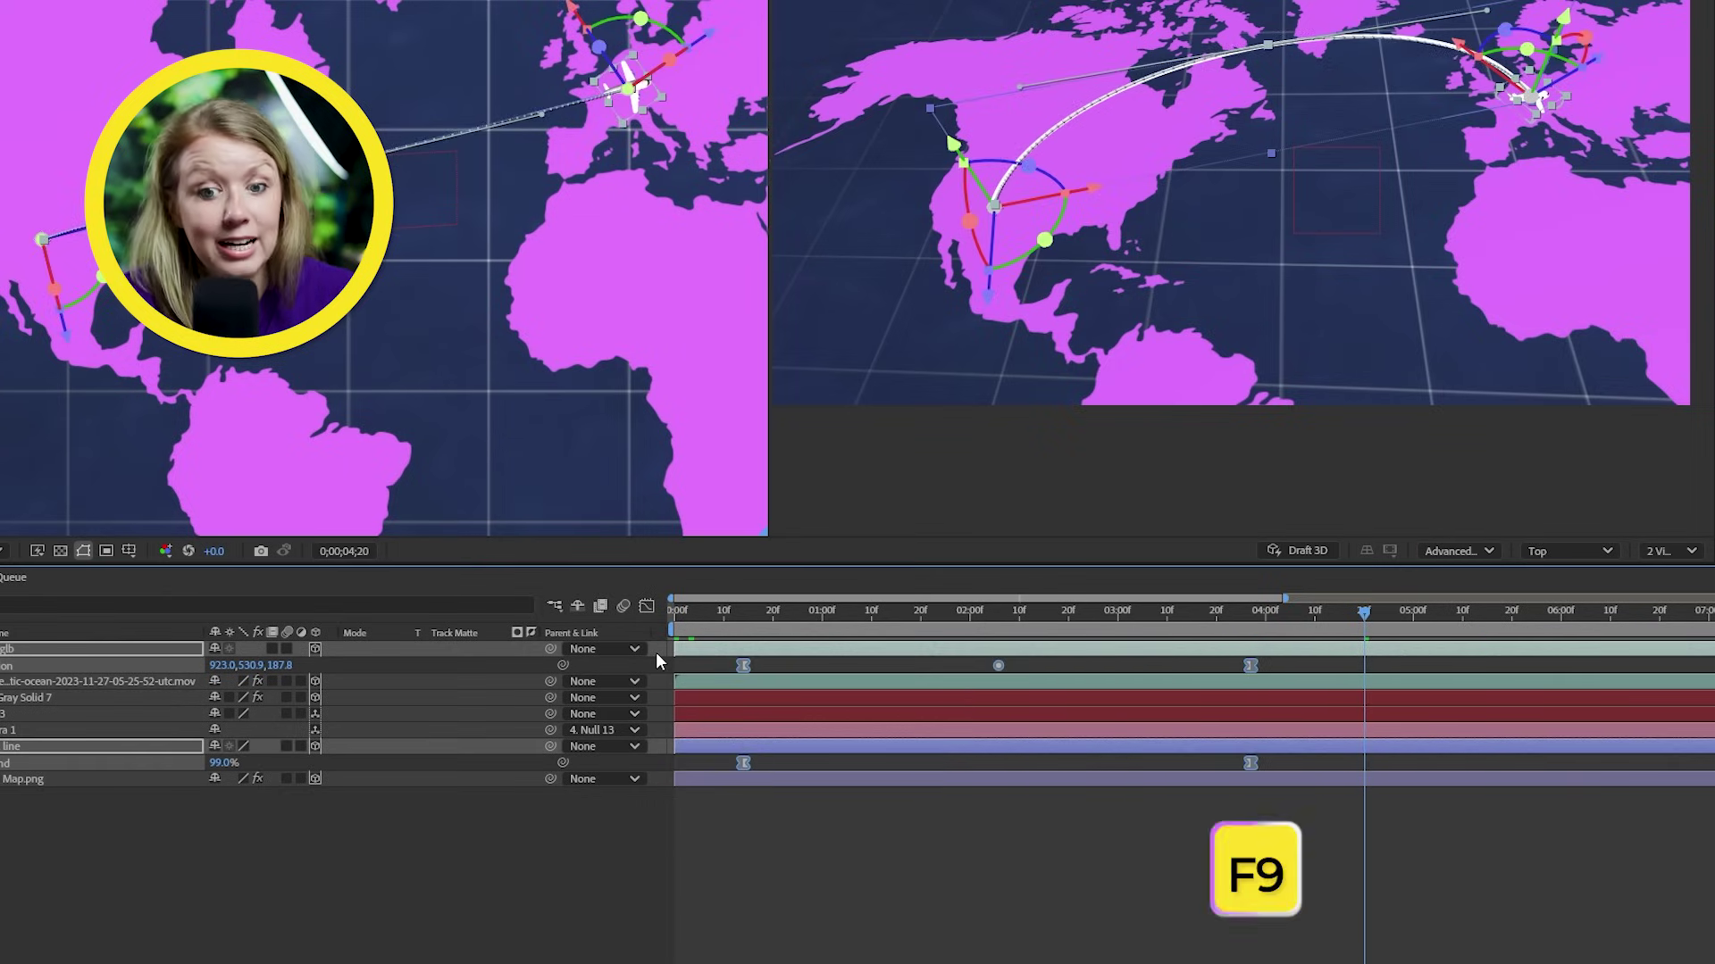
pyautogui.press('Home')
pyautogui.press('space')
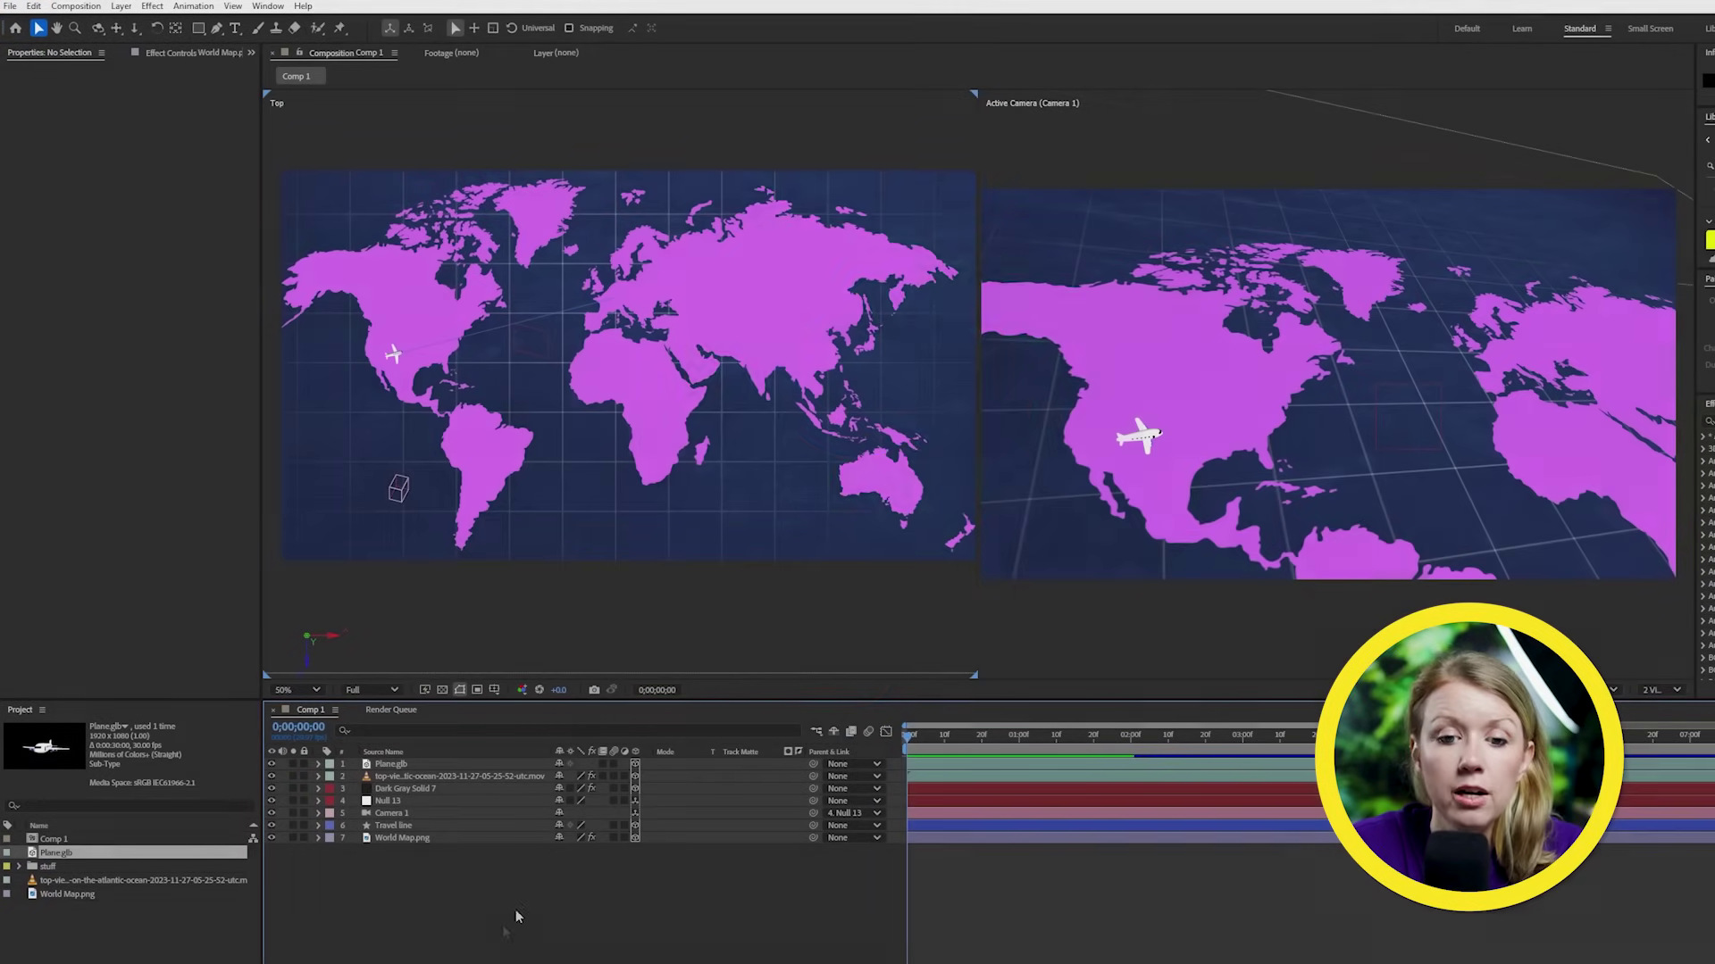
# Marquee-select all the existing map layers in the timeline so they can be hidden
pyautogui.moveTo(516, 909); pyautogui.dragTo(375, 761)
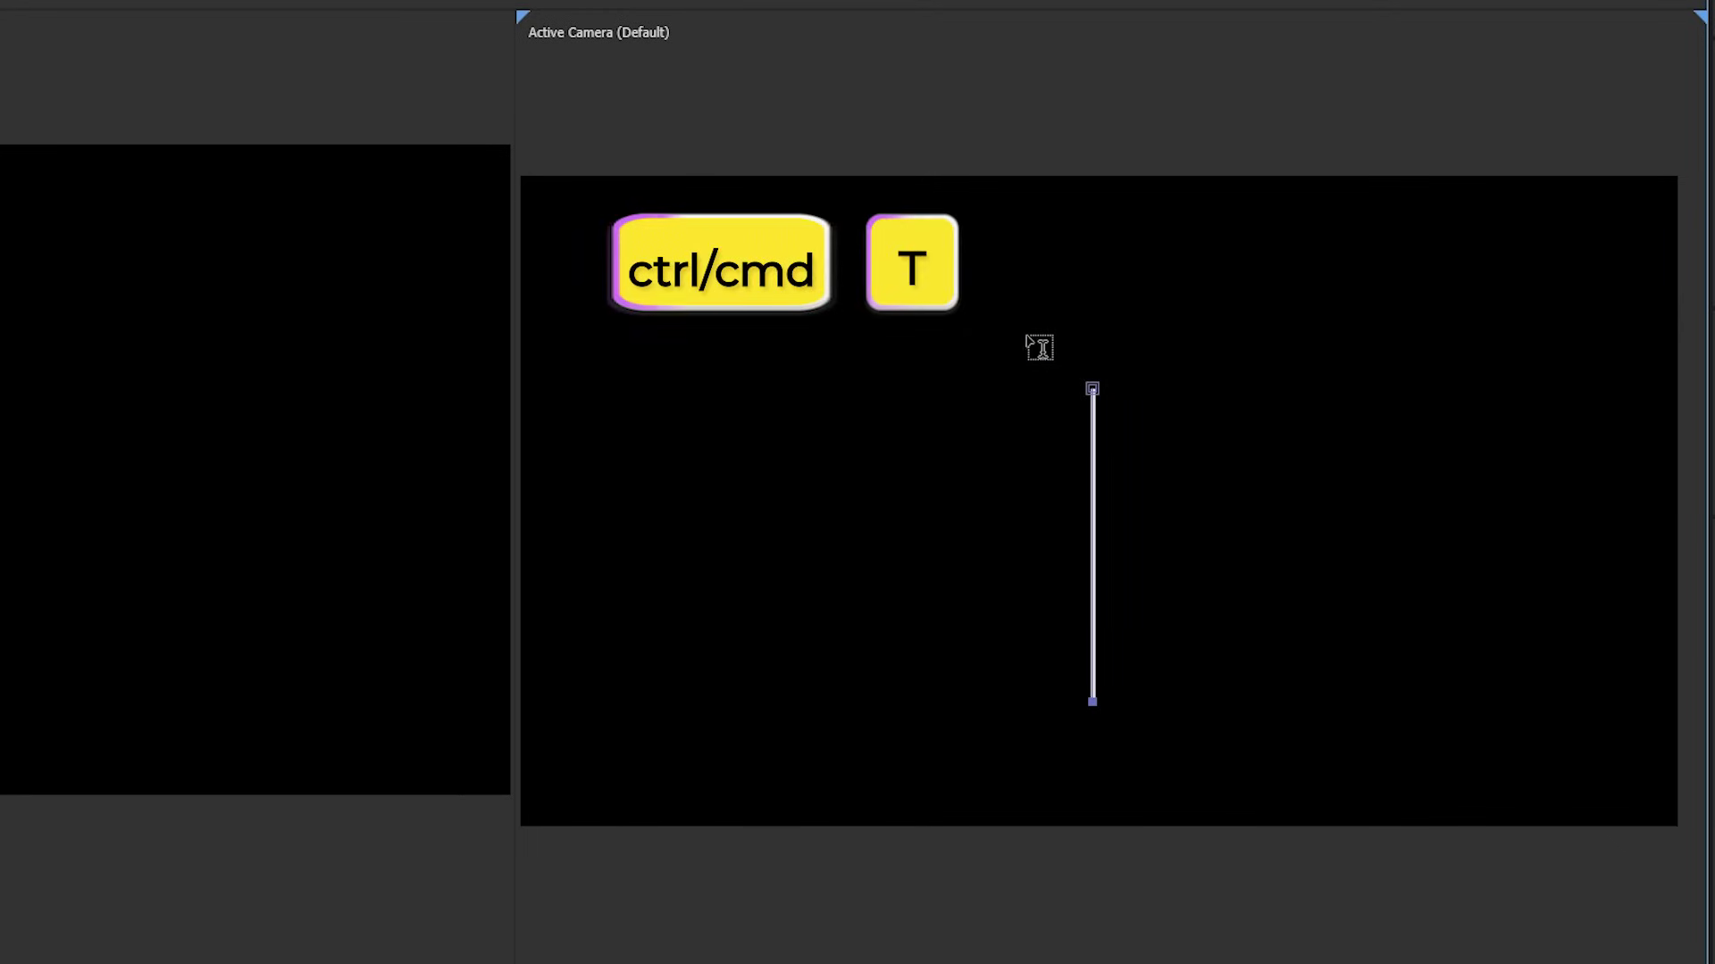
# Add a small USA label and duplicate it with Shape Layer 1, placing the copied line under its label
pyautogui.write('USA')
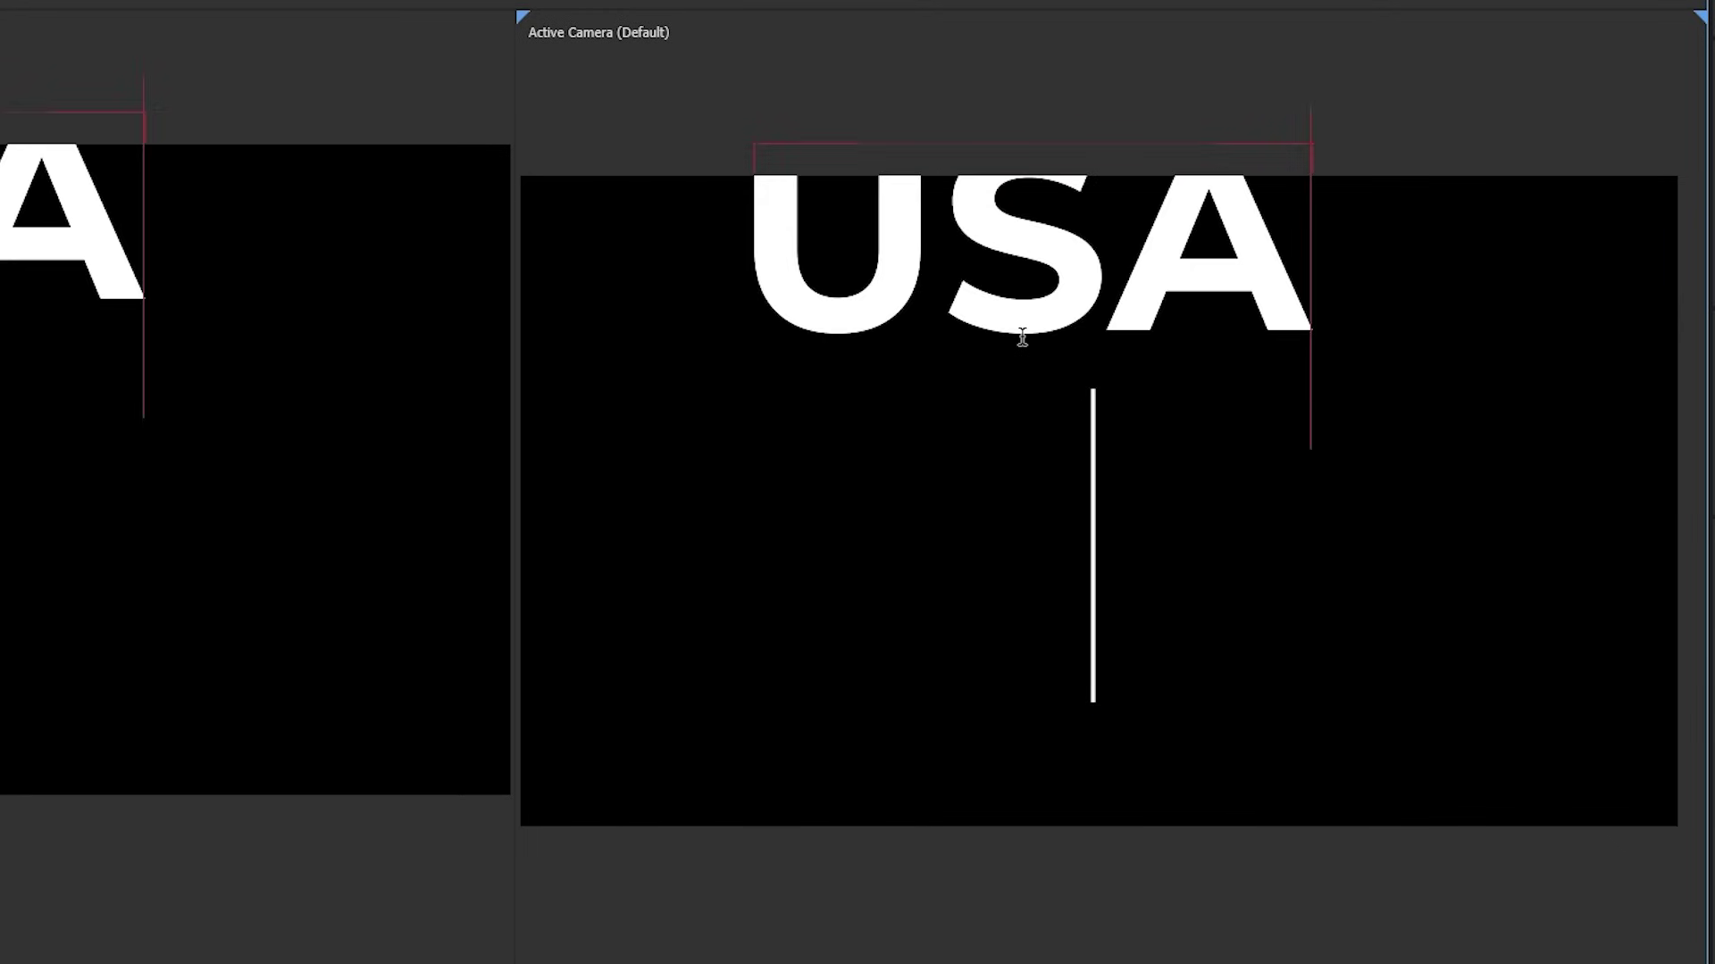
pyautogui.moveTo(1310, 267); pyautogui.dragTo(1137, 347)
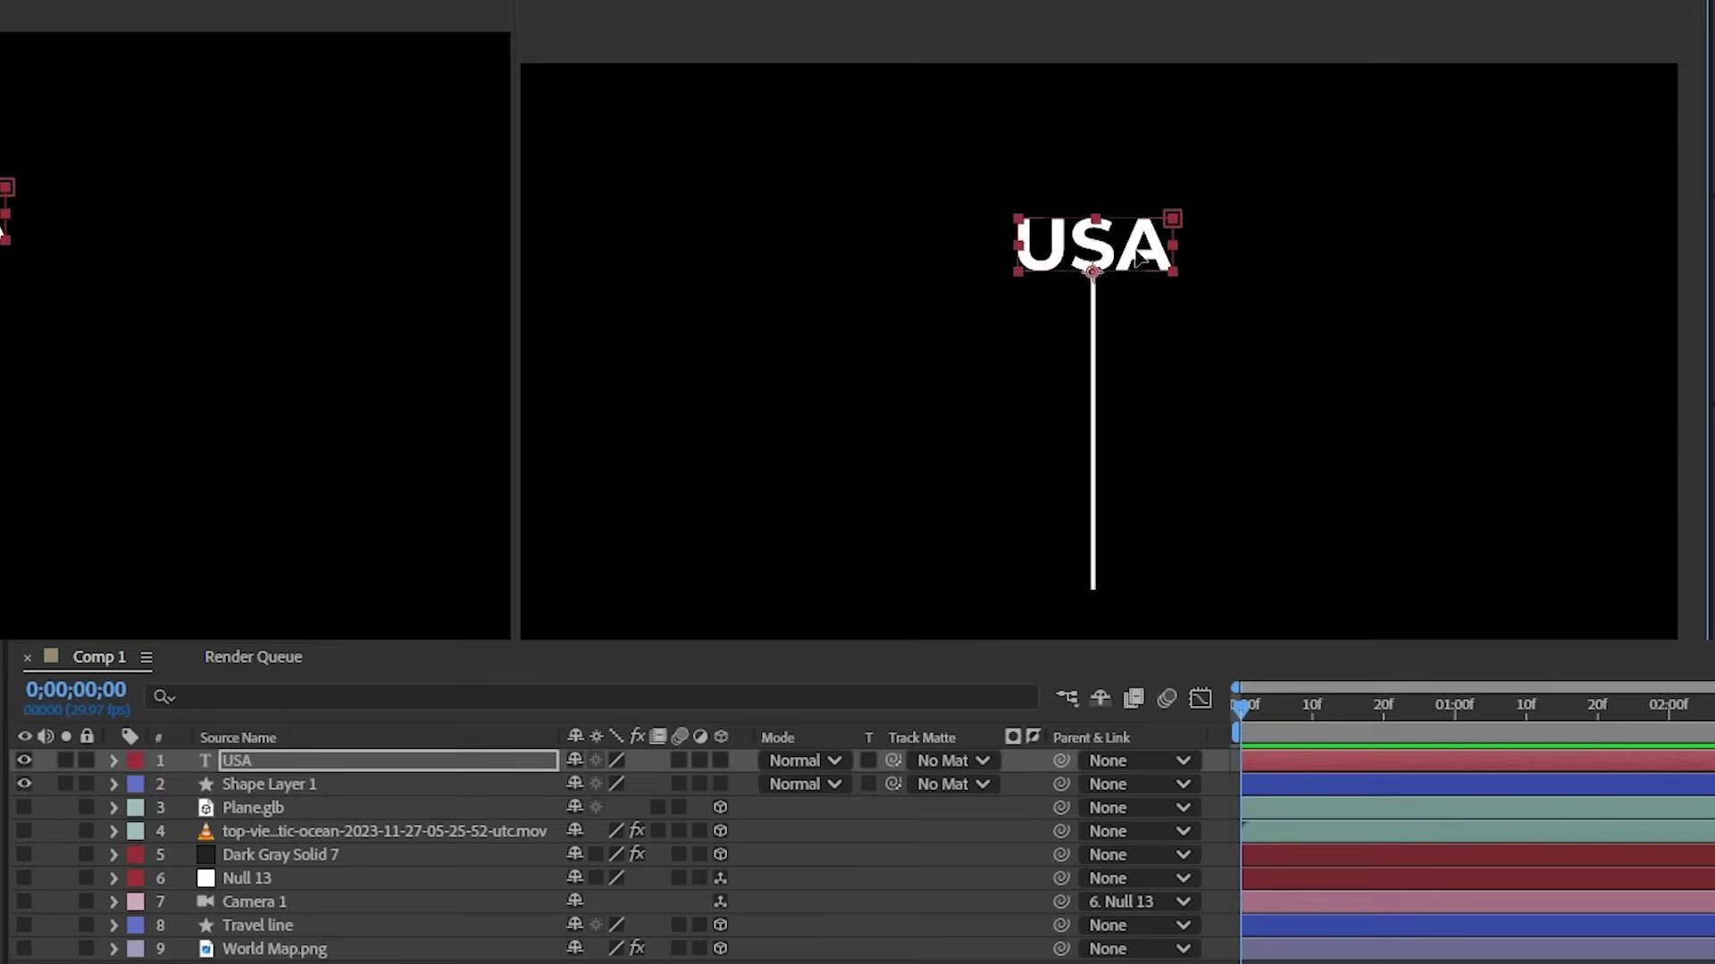
pyautogui.keyDown('shift'); pyautogui.click(336, 780); pyautogui.keyUp('shift')
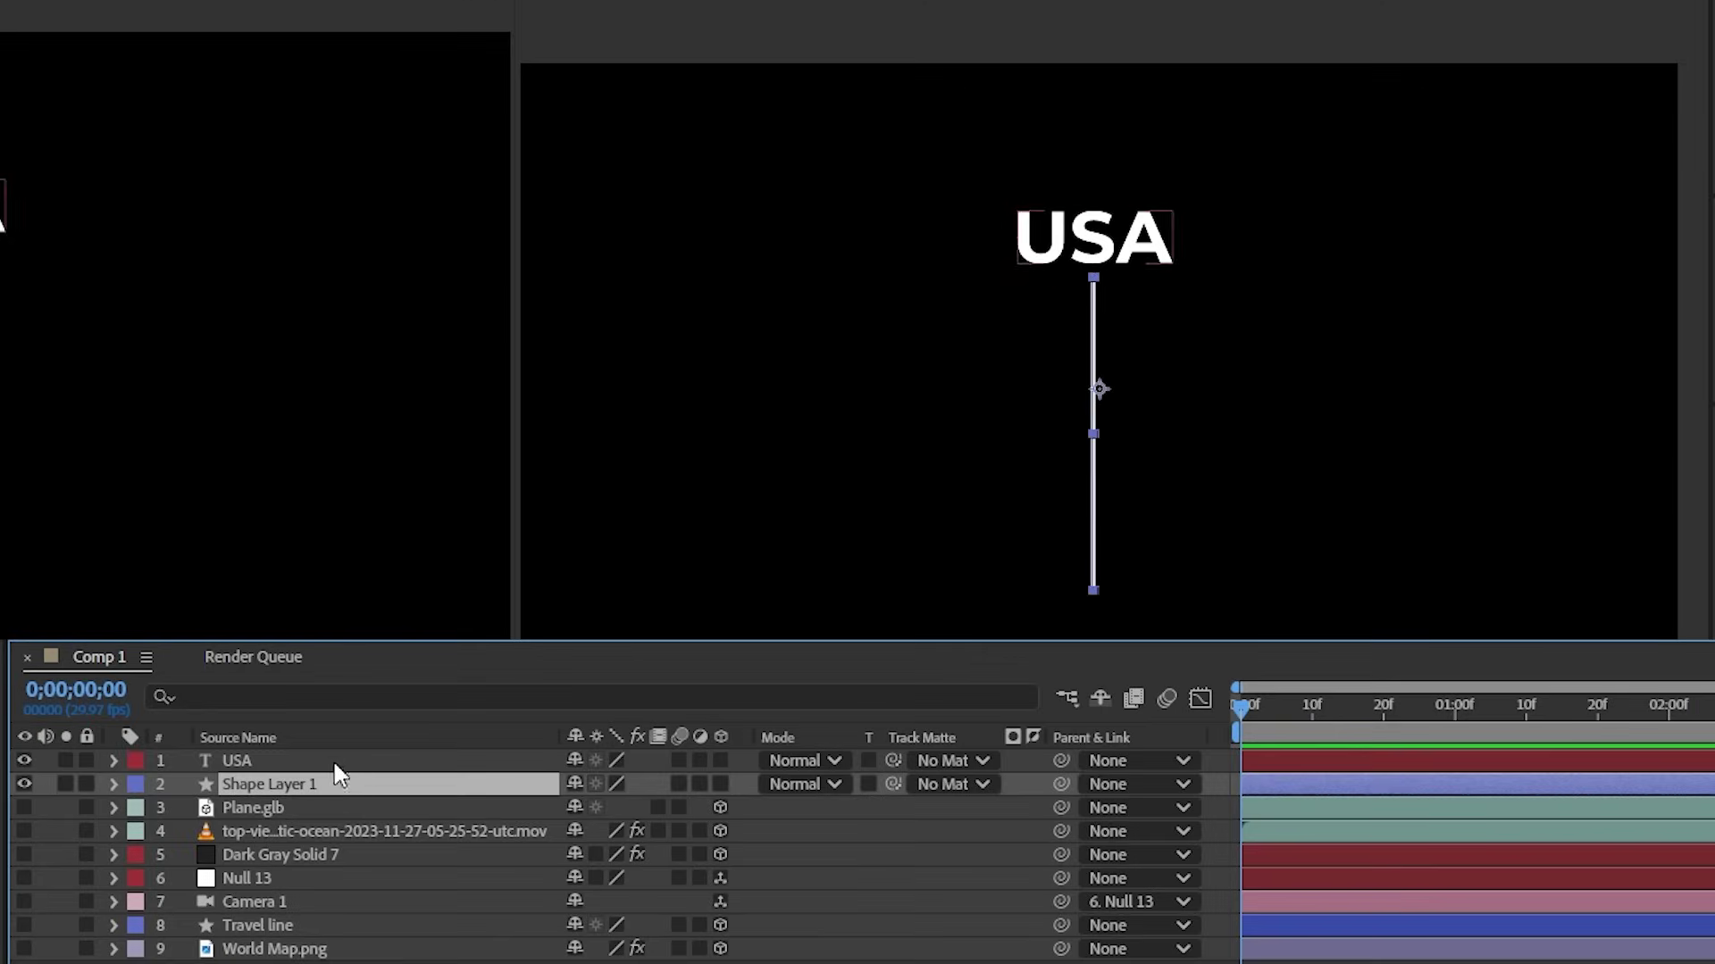
pyautogui.hotkey('ctrl', 'd')
pyautogui.moveTo(316, 807); pyautogui.dragTo(318, 773)
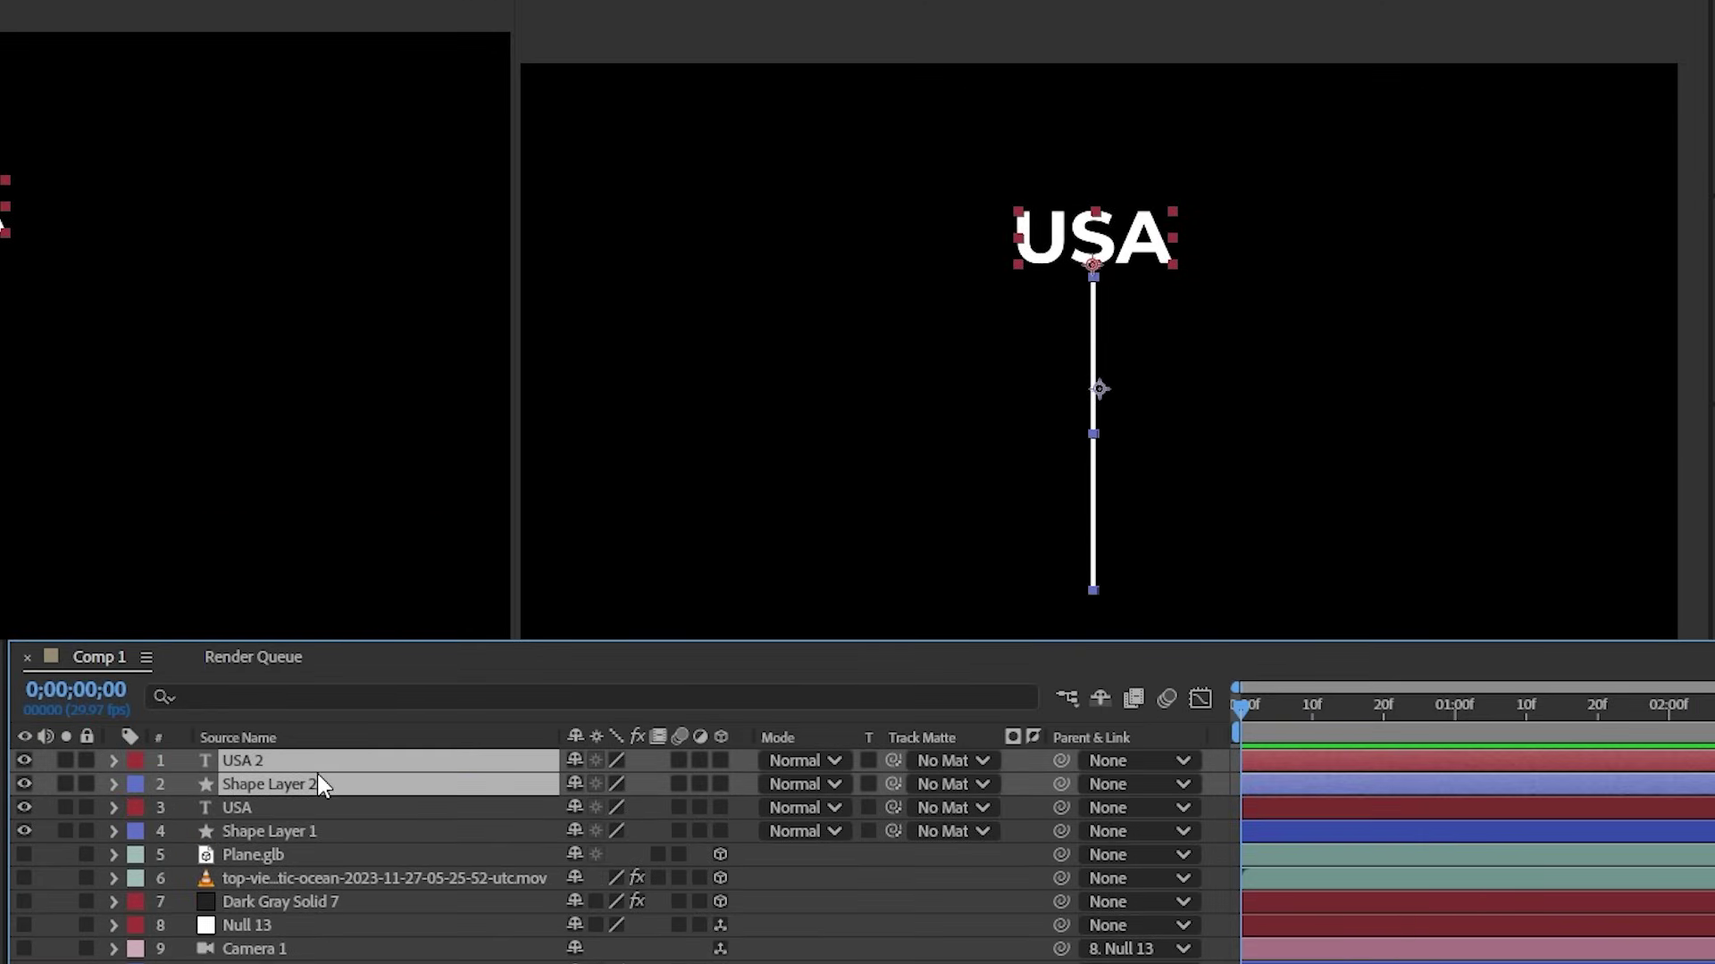
# Retype the copied label as EUROPE, then select the USA label with Shape Layer 1
pyautogui.click(302, 765)
pyautogui.doubleClick(1128, 231)
pyautogui.write('EUROPE')
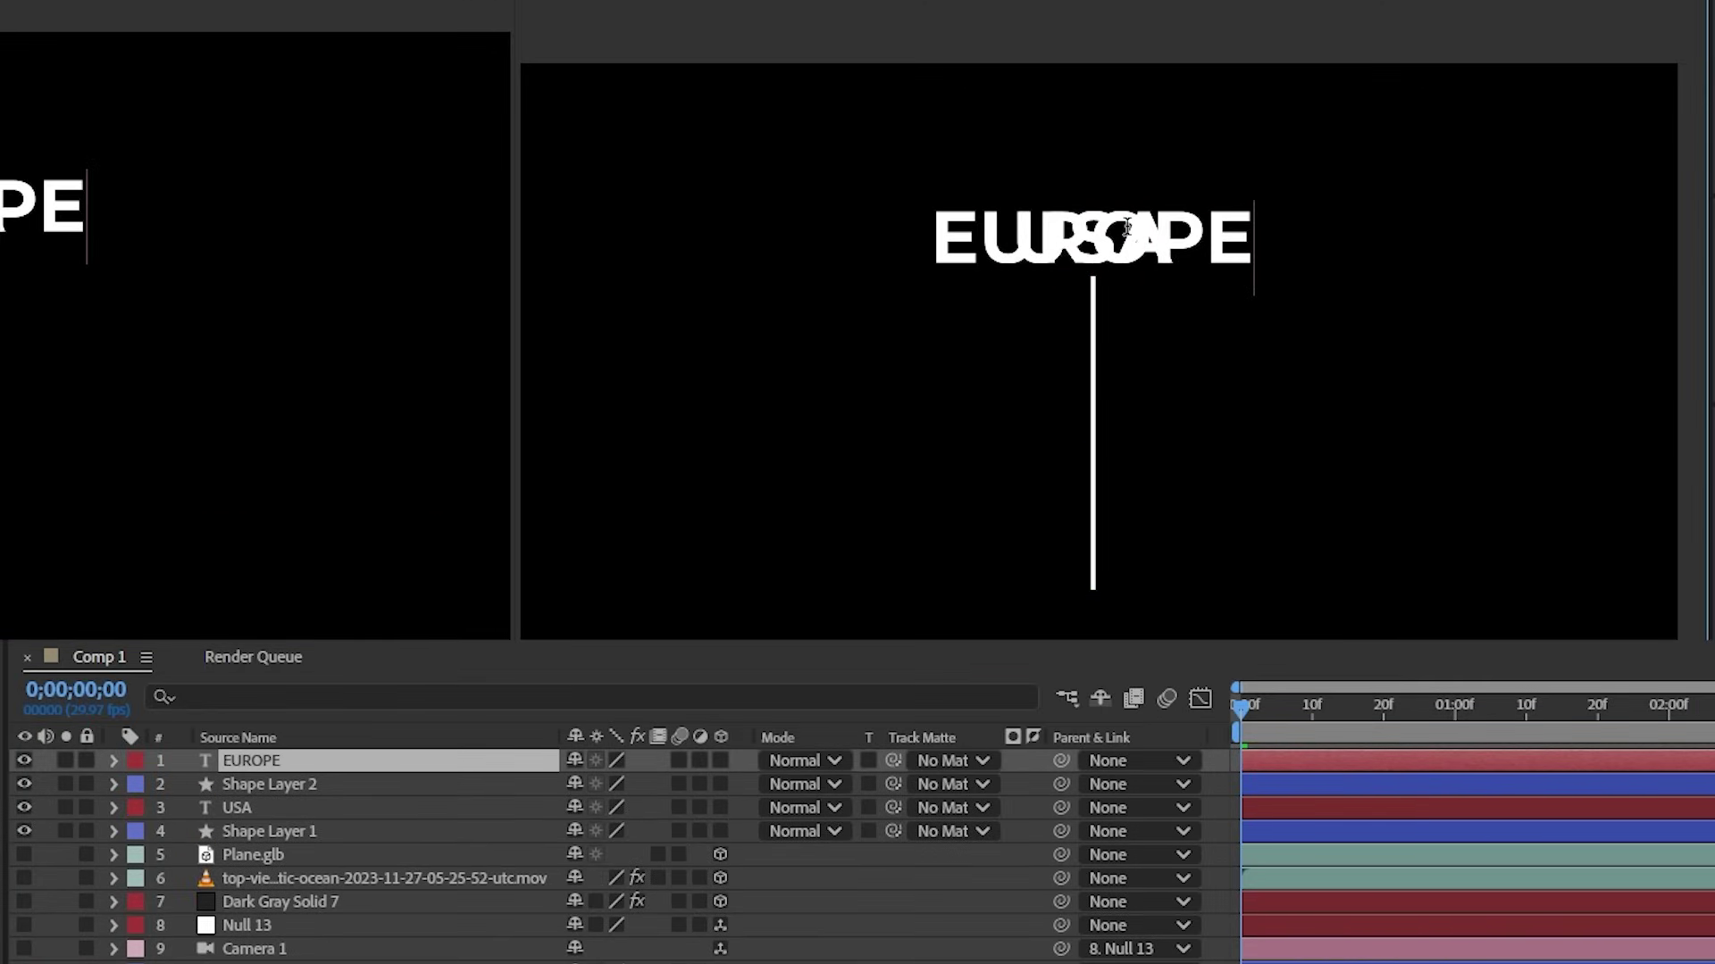
pyautogui.click(264, 807)
pyautogui.keyDown('shift'); pyautogui.click(261, 831); pyautogui.keyUp('shift')
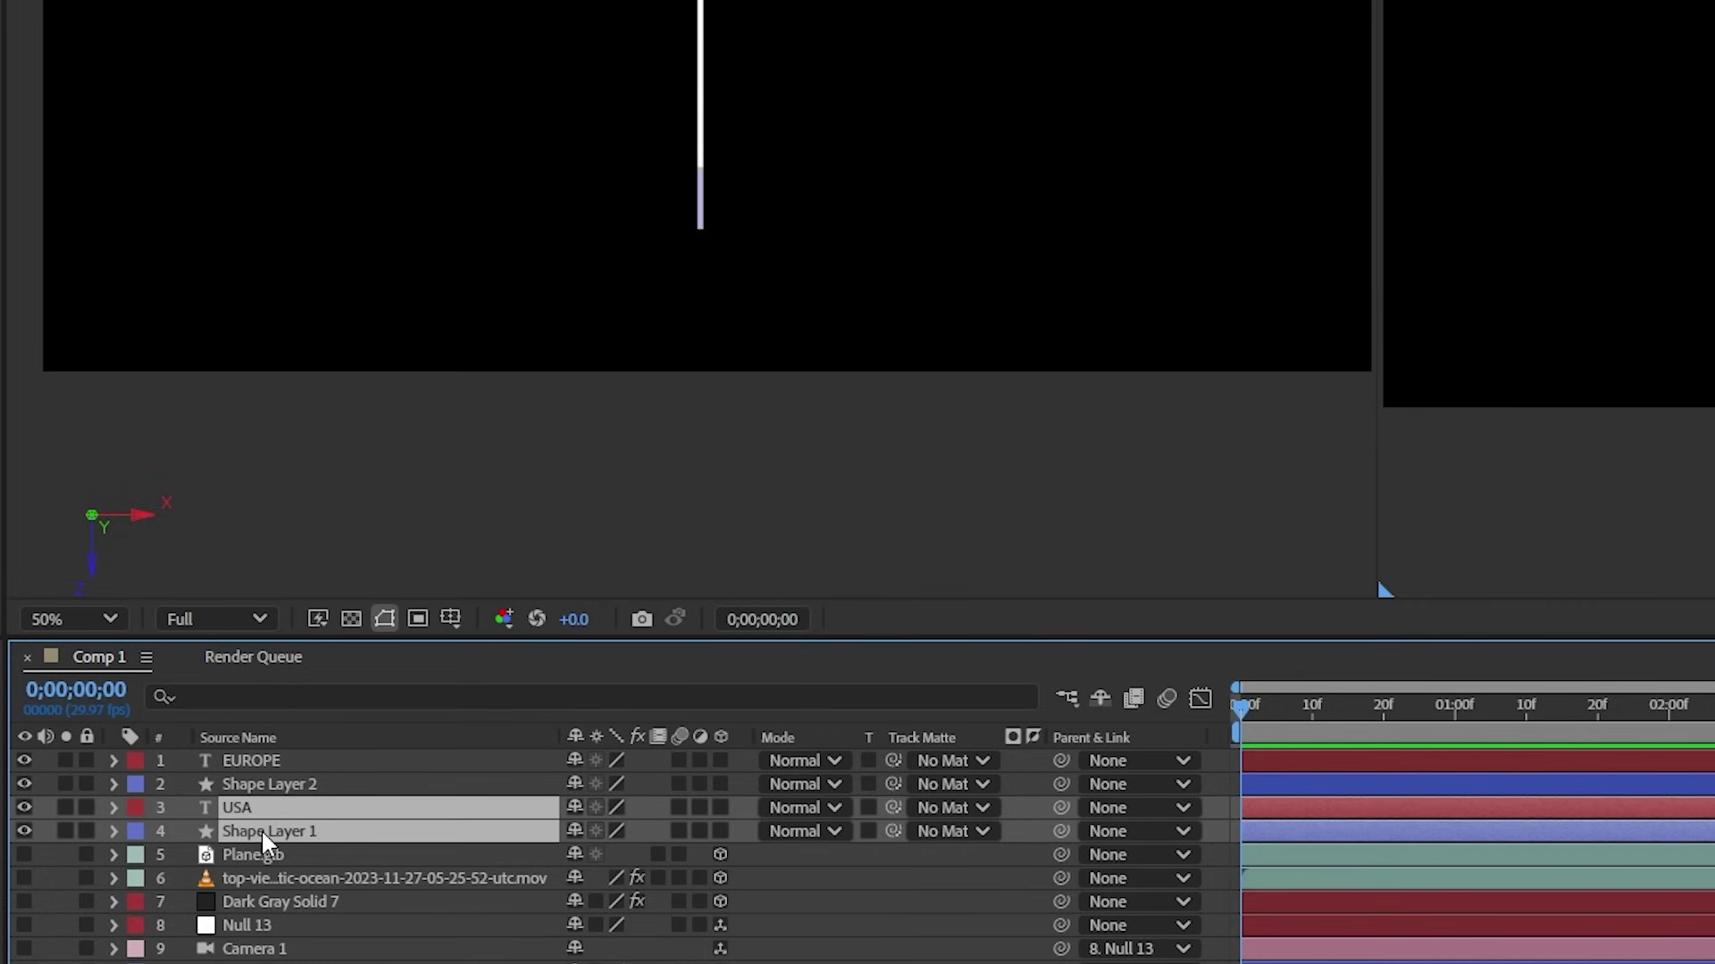
# Pre-compose the USA label and Shape Layer 1 into a precomp named USA
pyautogui.rightClick(261, 828)
pyautogui.click(384, 689)
pyautogui.write('US')
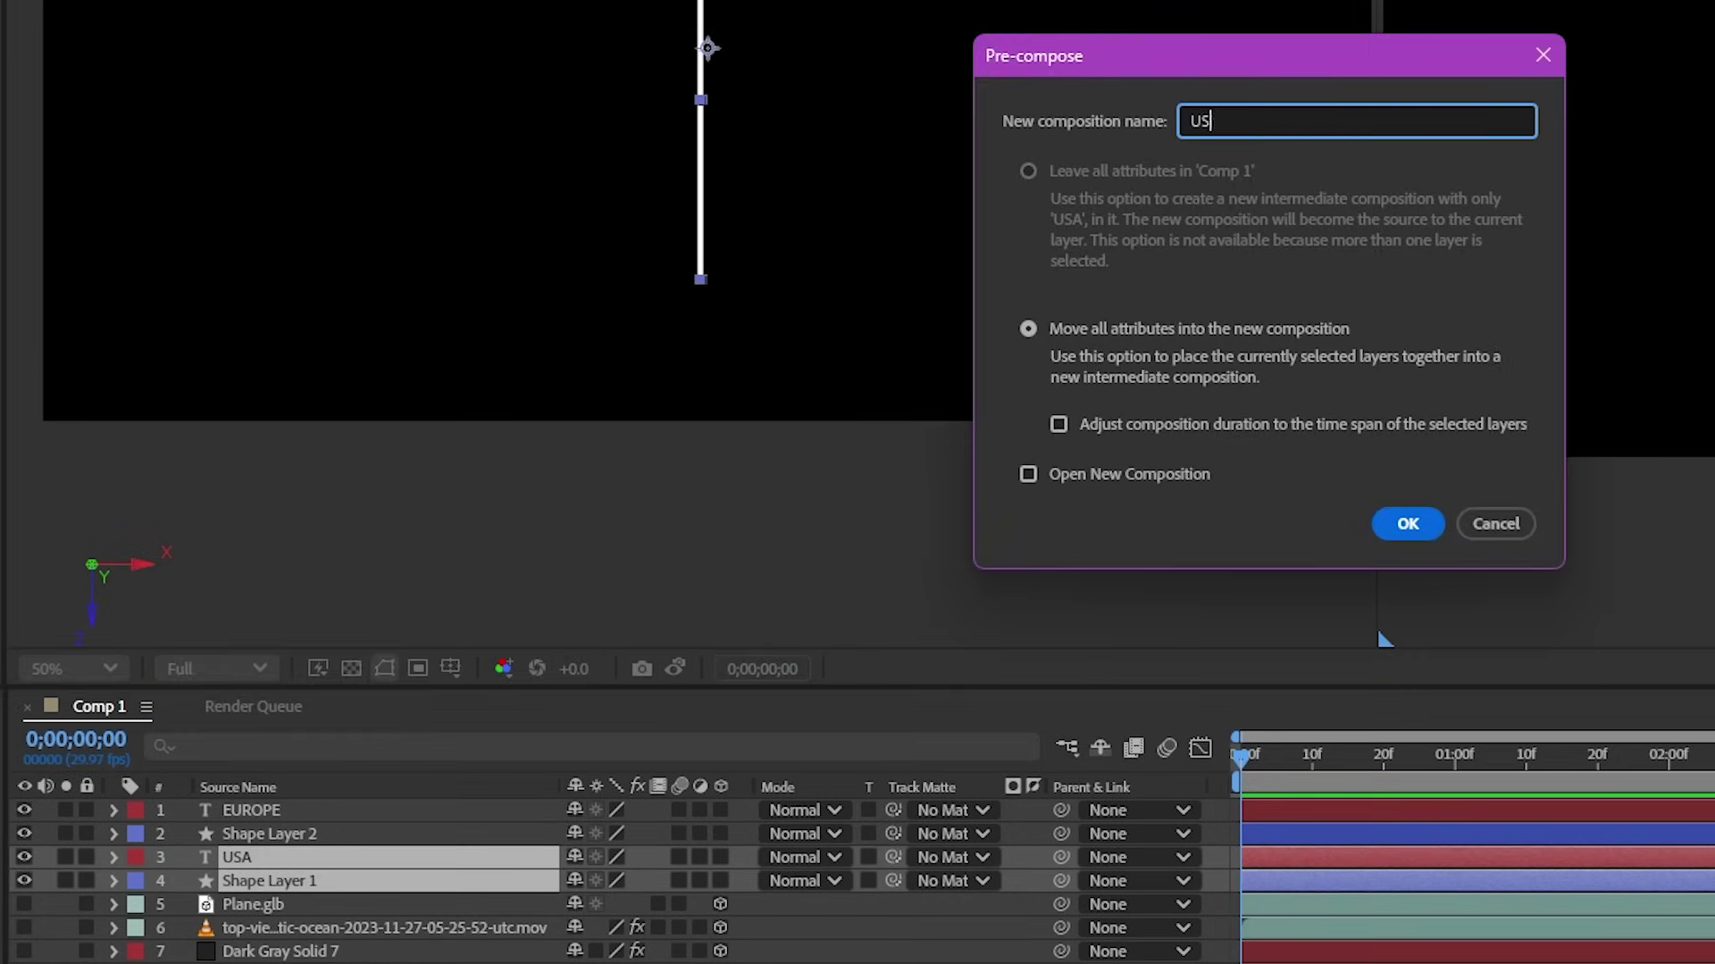
pyautogui.write('A')
pyautogui.press('Return')
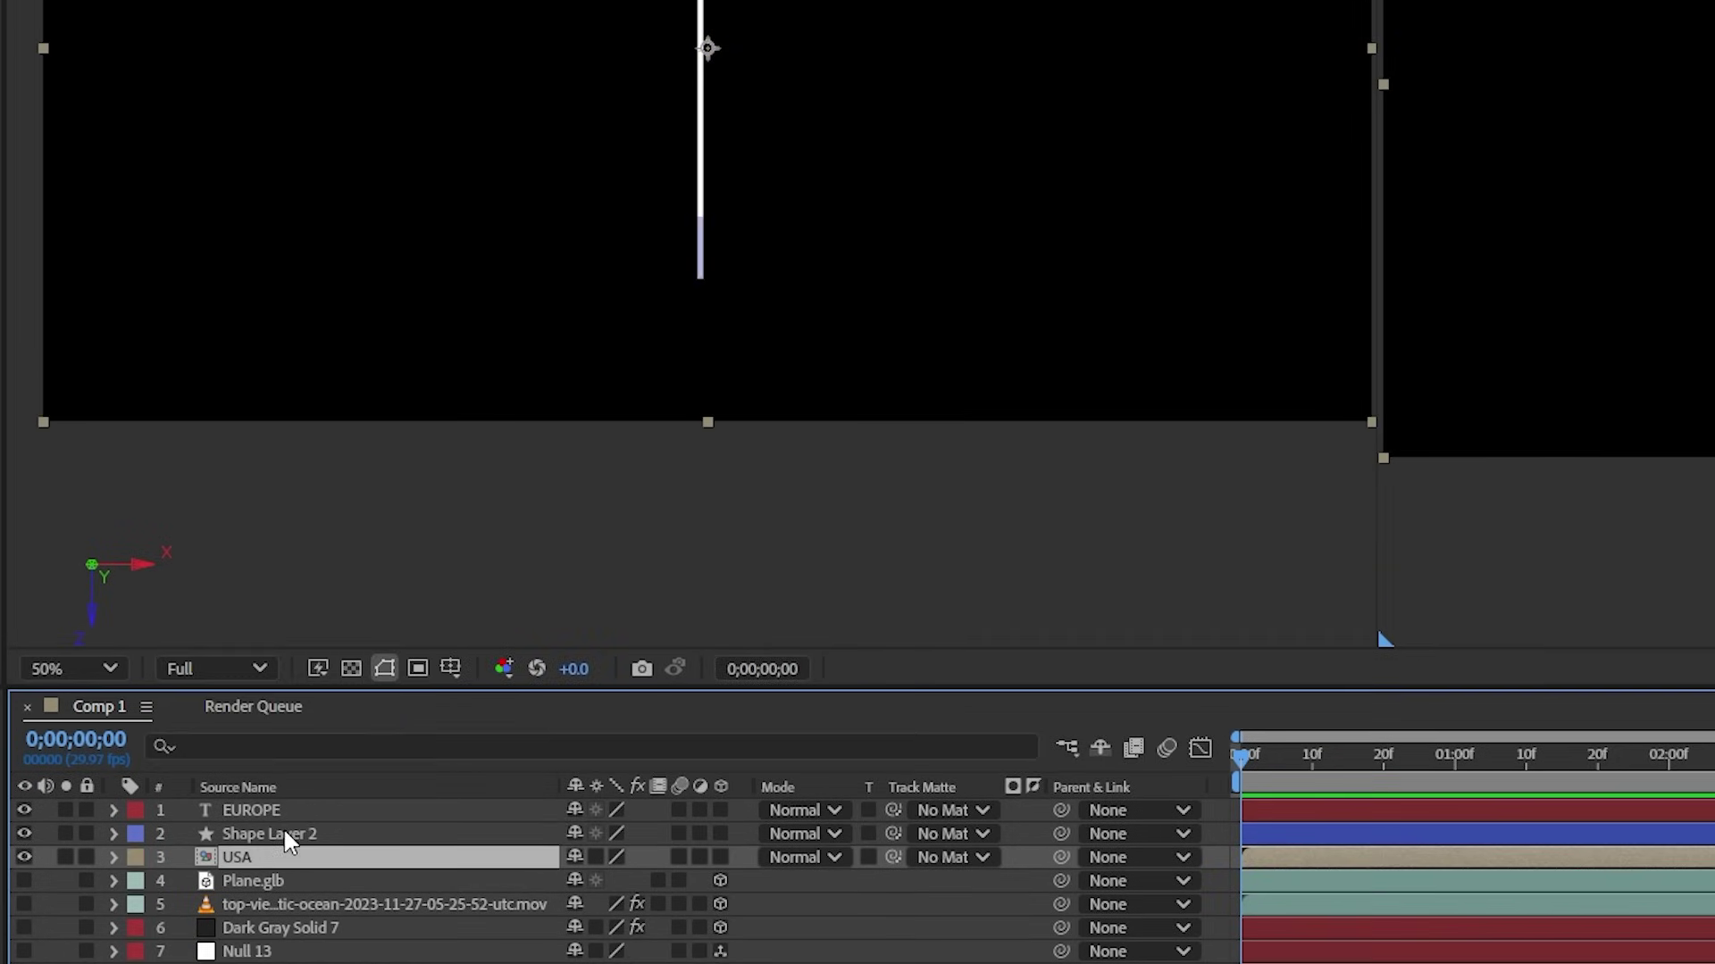
# Pre-compose the EUROPE label and Shape Layer 2 into a precomp named EUROPE
pyautogui.click(282, 827)
pyautogui.keyDown('shift'); pyautogui.click(280, 811); pyautogui.keyUp('shift')
pyautogui.rightClick(281, 811)
pyautogui.click(411, 630)
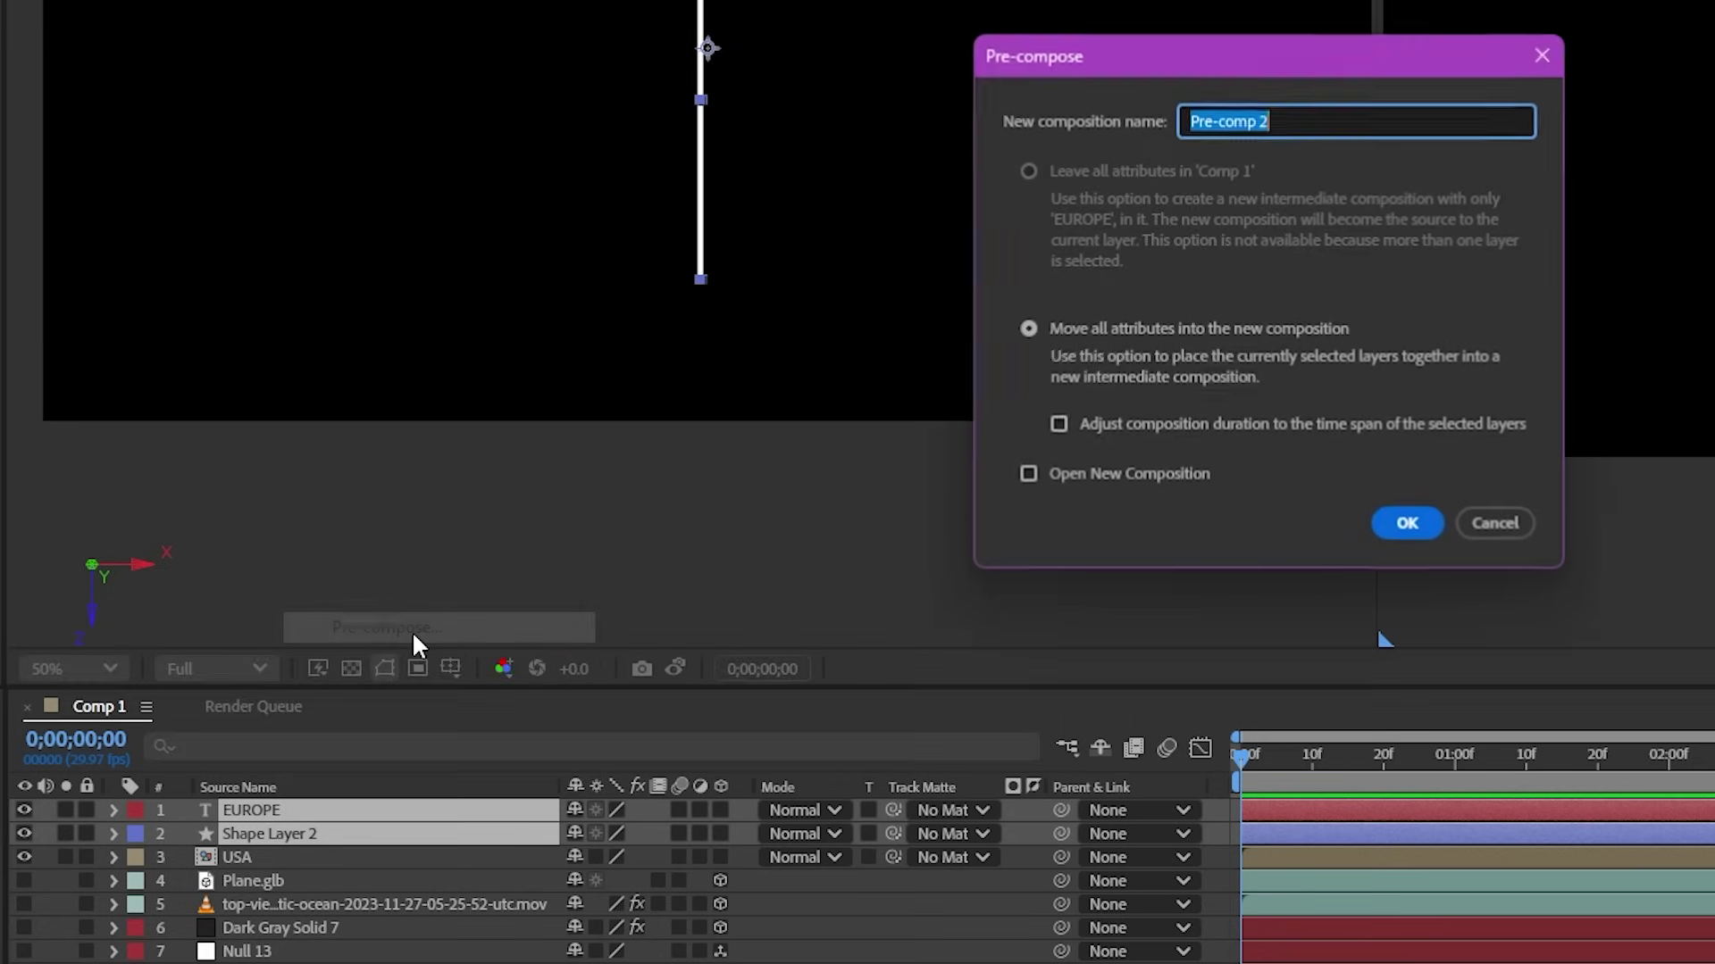
pyautogui.write('EUROPE')
pyautogui.press('Return')
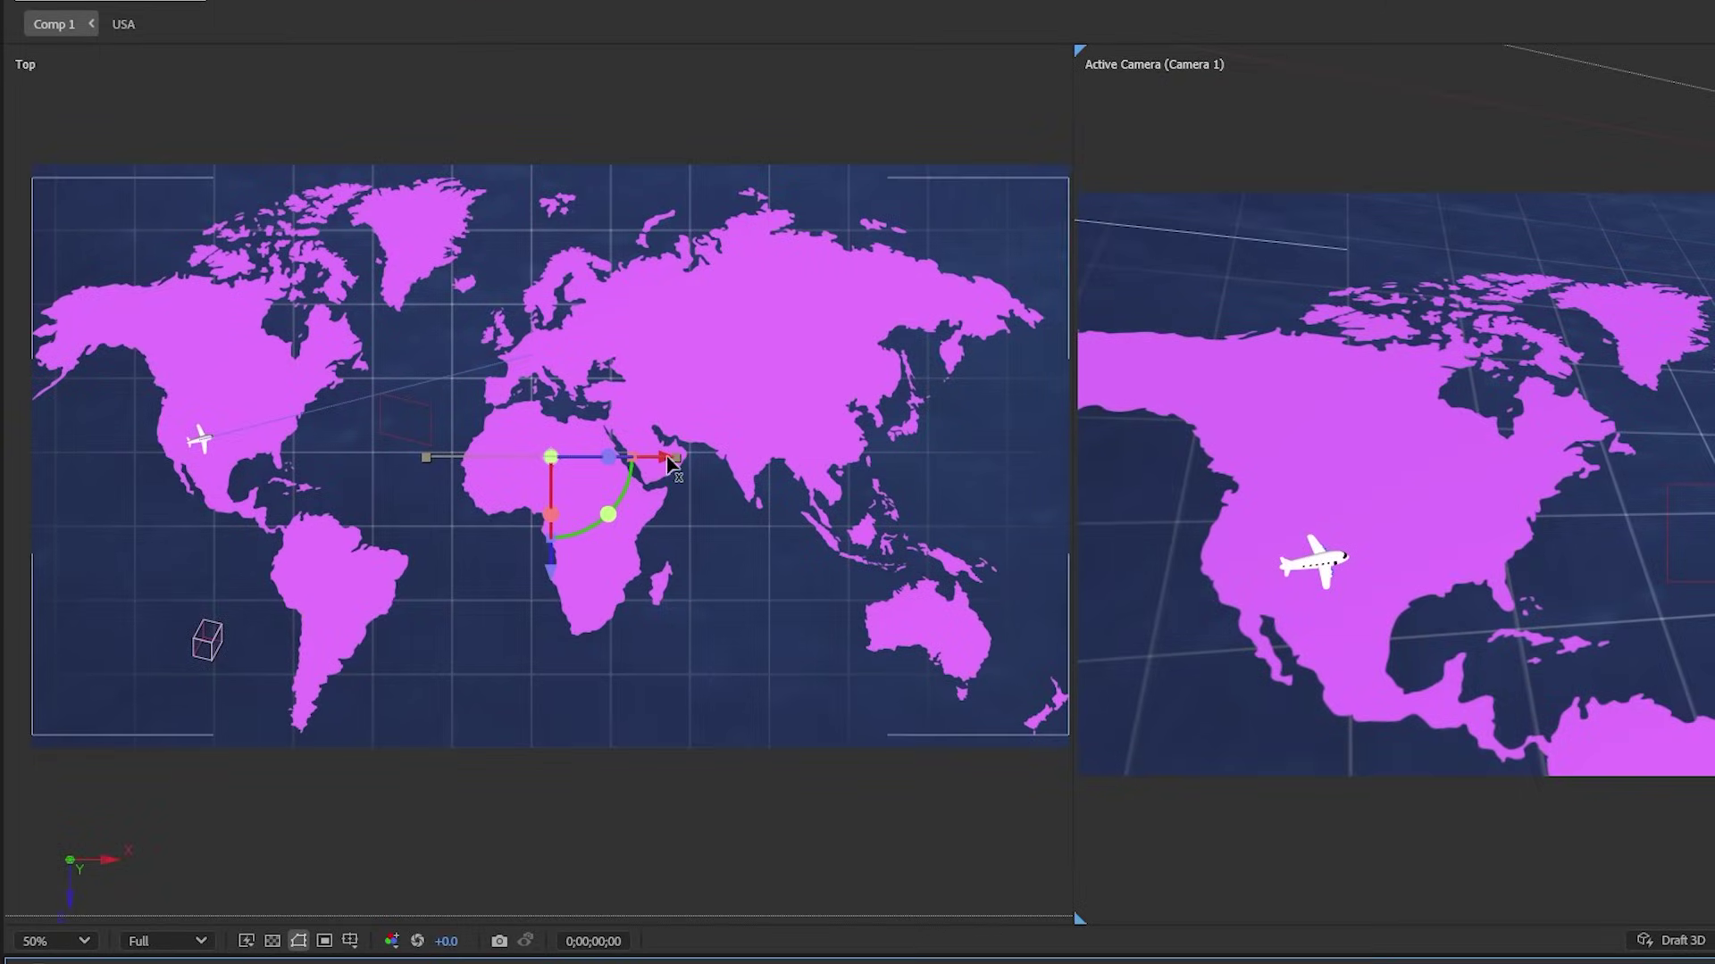
pyautogui.click(200, 440)
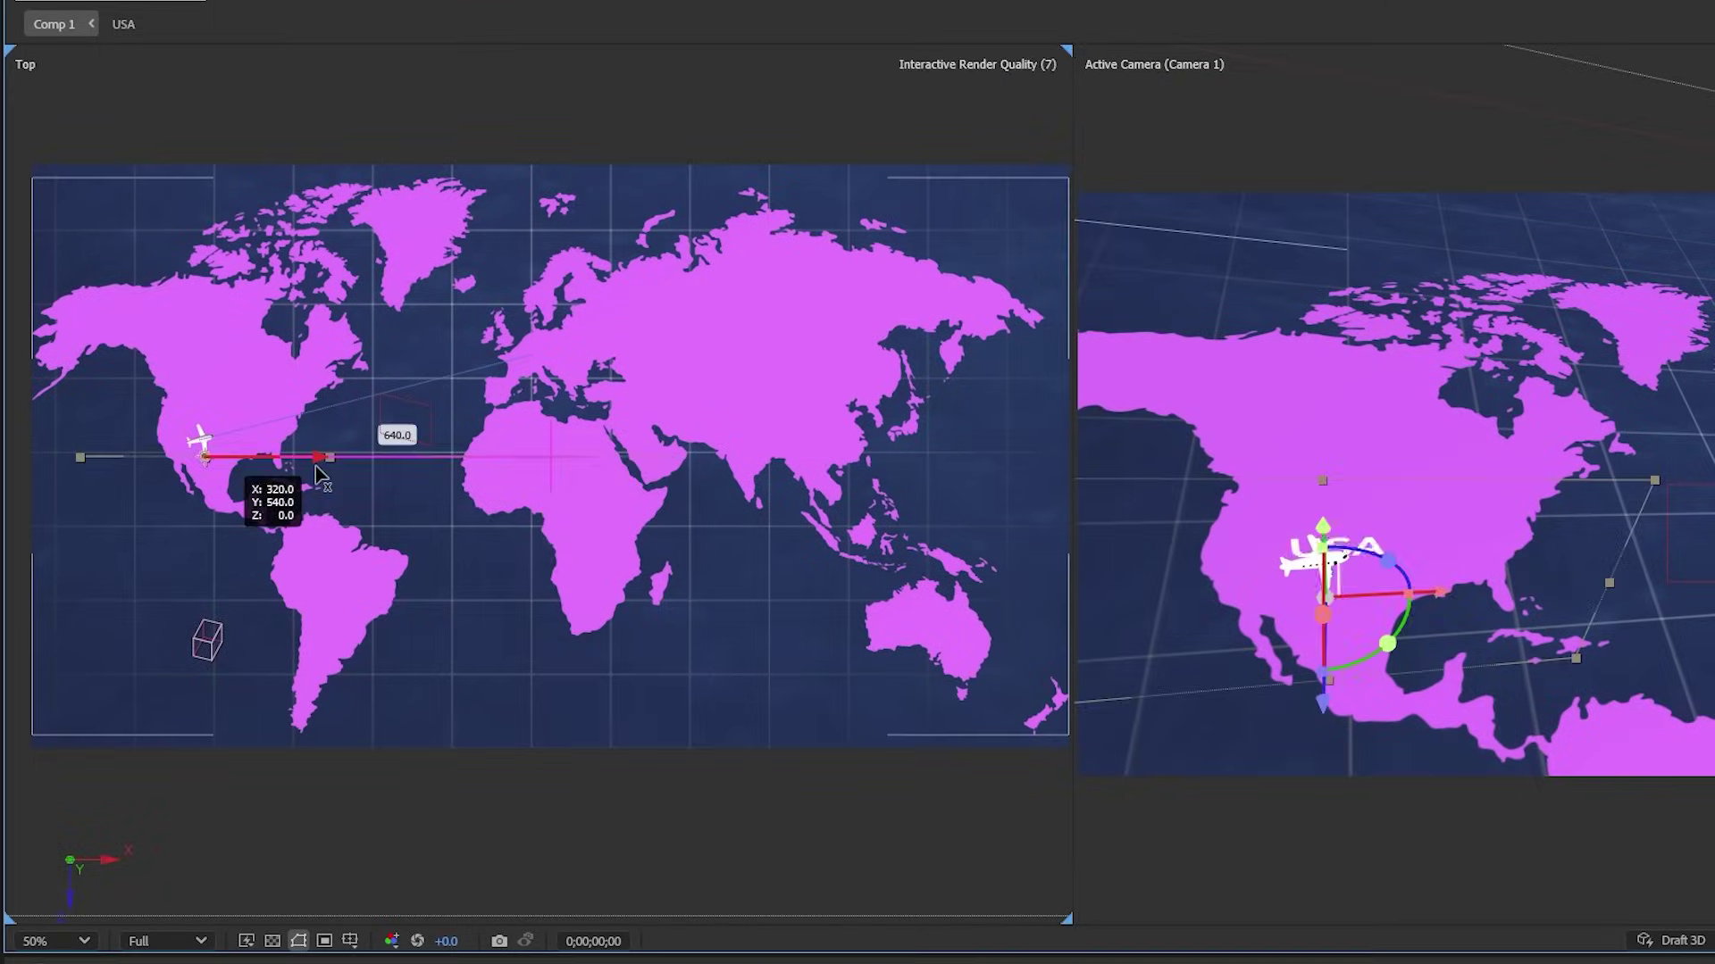
pyautogui.scroll(6, 205, 447)
# In Front view, raise the USA marker, move its anchor to the line's base and keyframe its Scale
pyautogui.click(1098, 458)
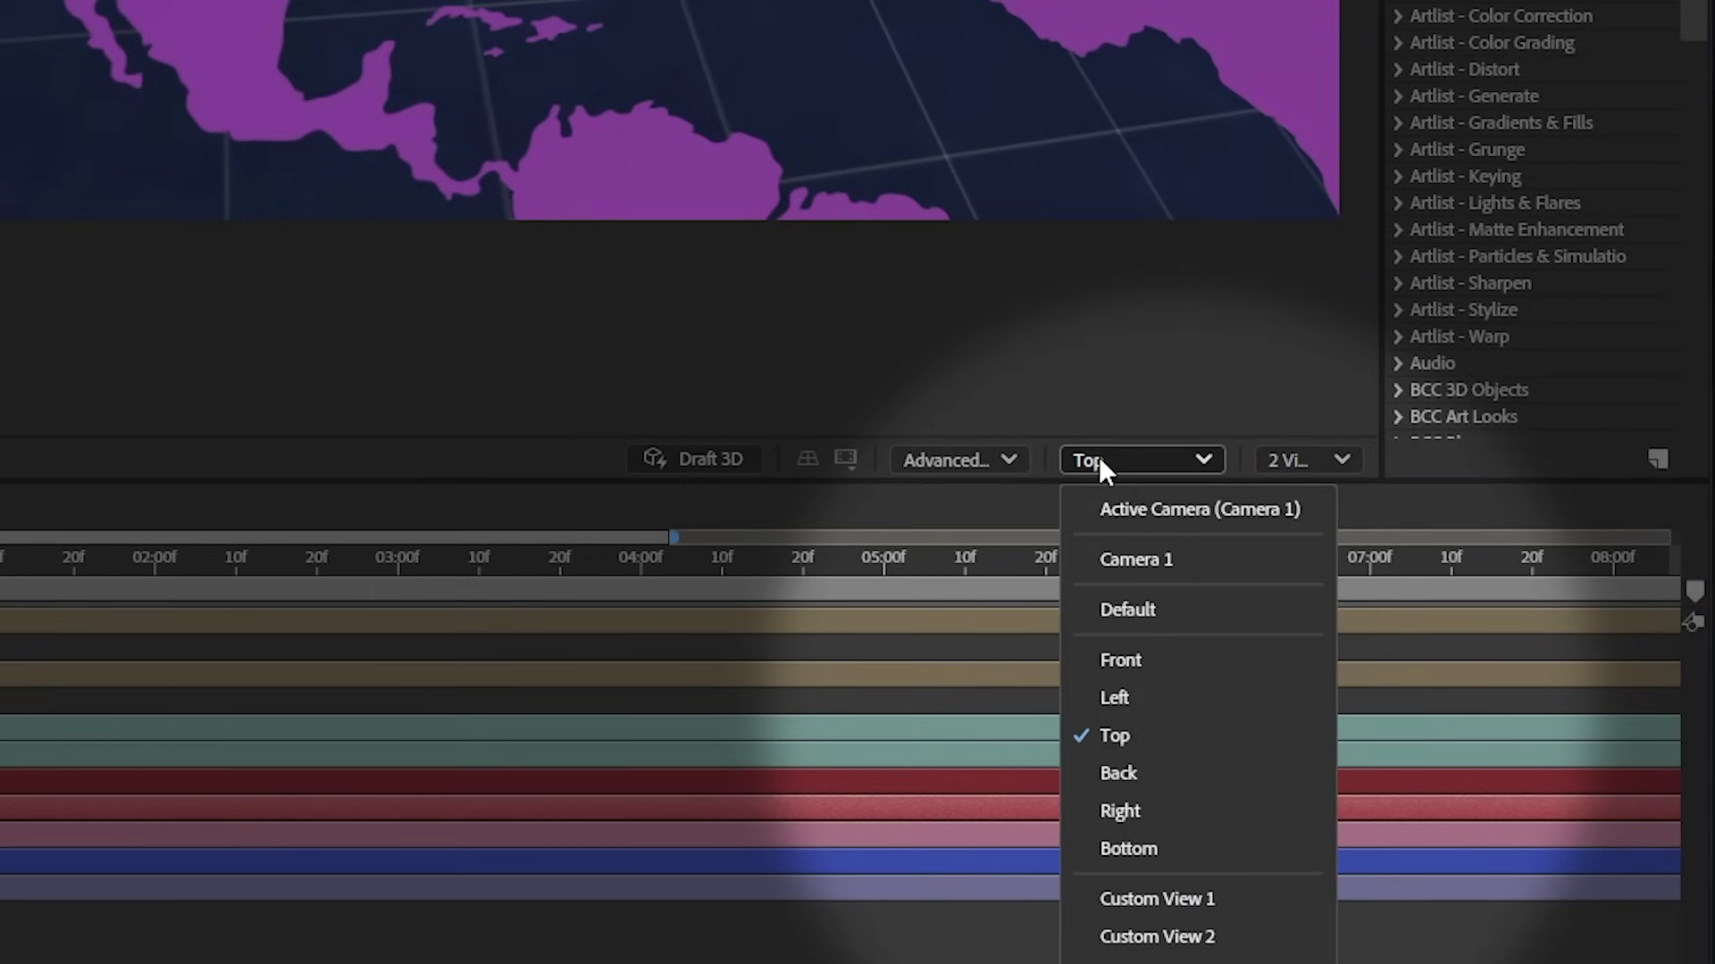
pyautogui.click(1126, 663)
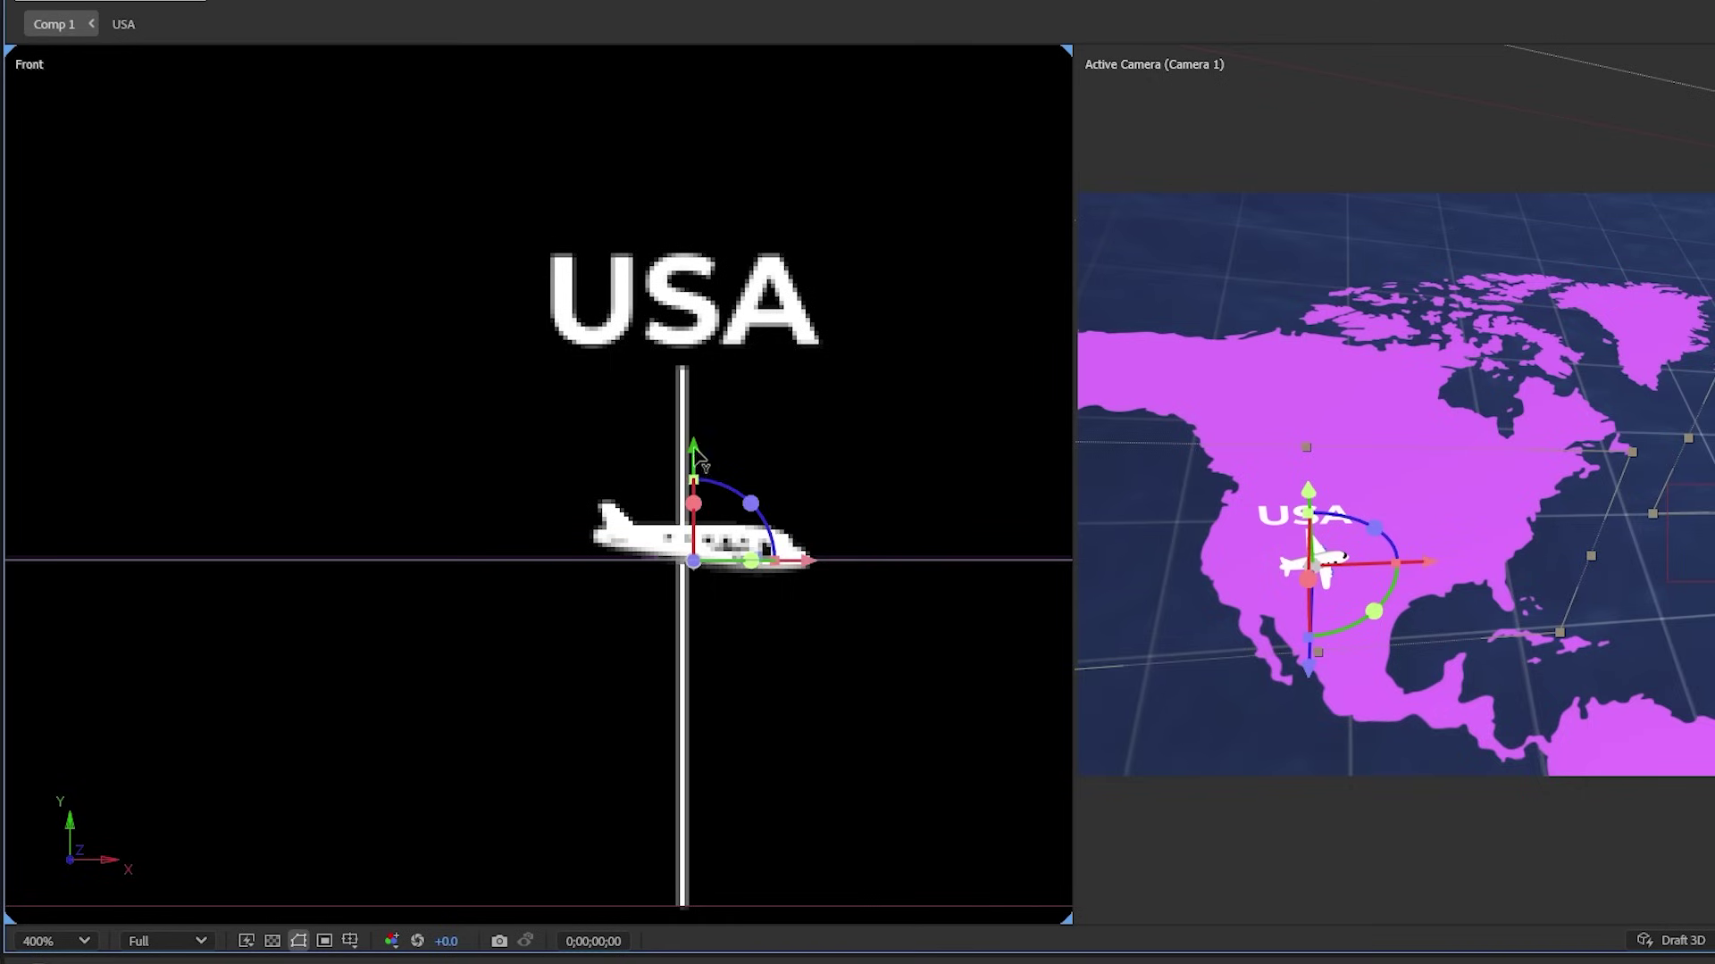
pyautogui.moveTo(693, 447); pyautogui.dragTo(693, 111)
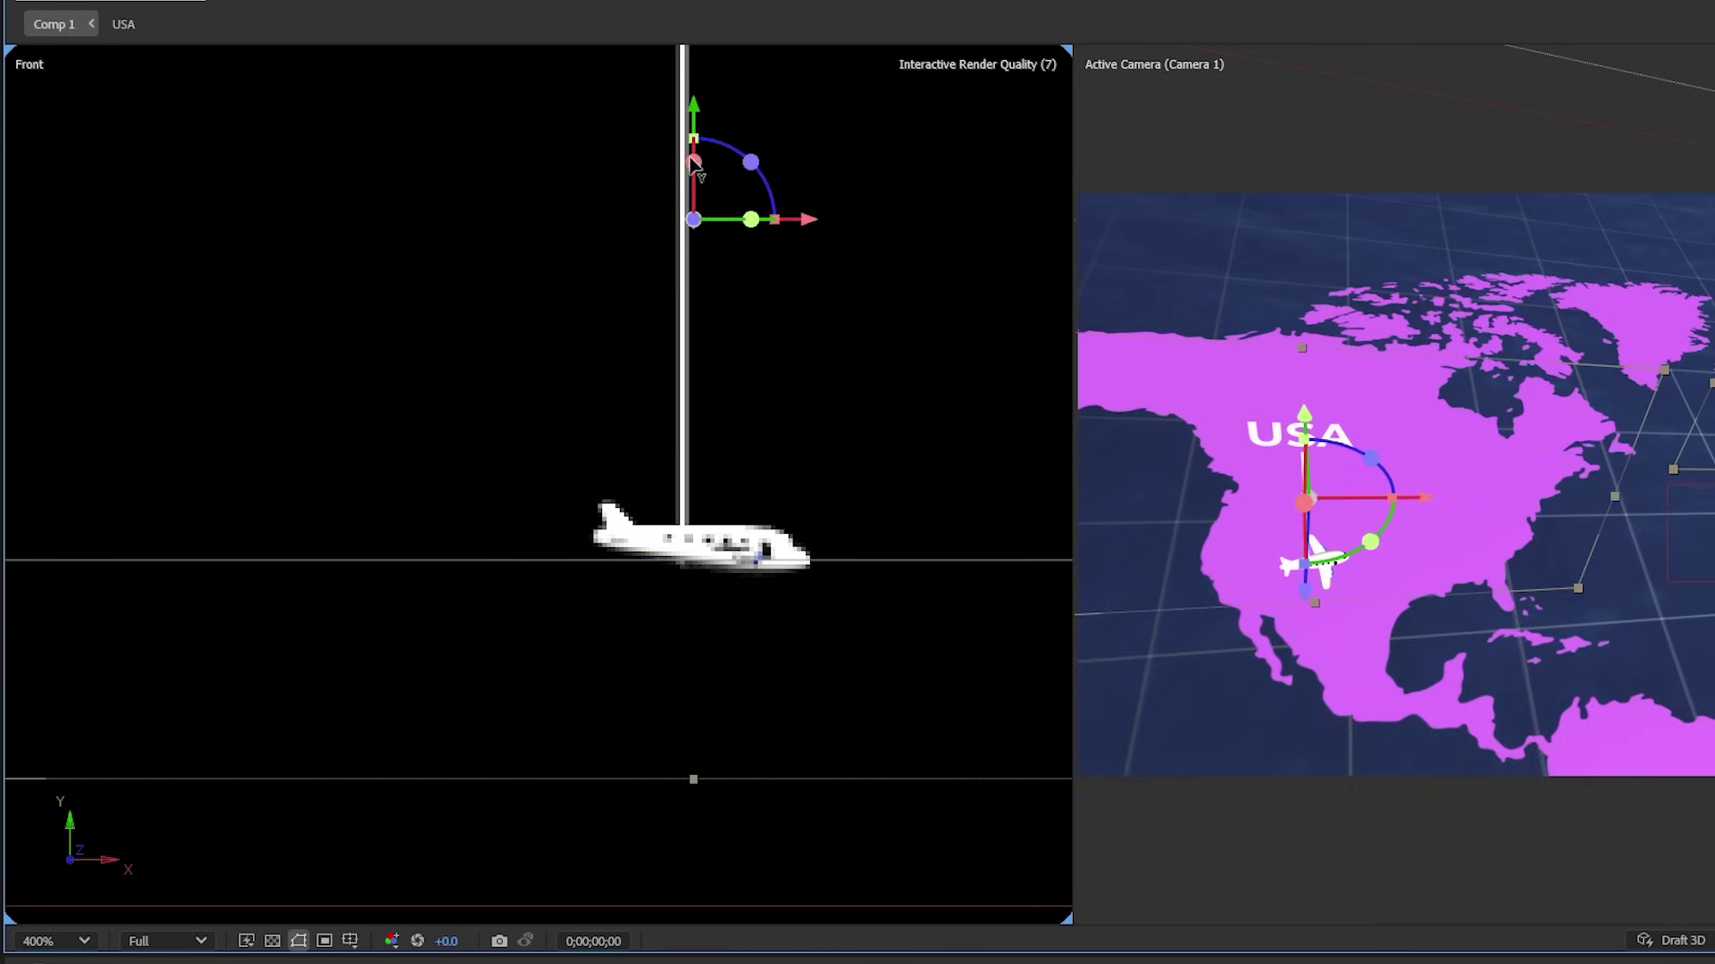
pyautogui.press('y')
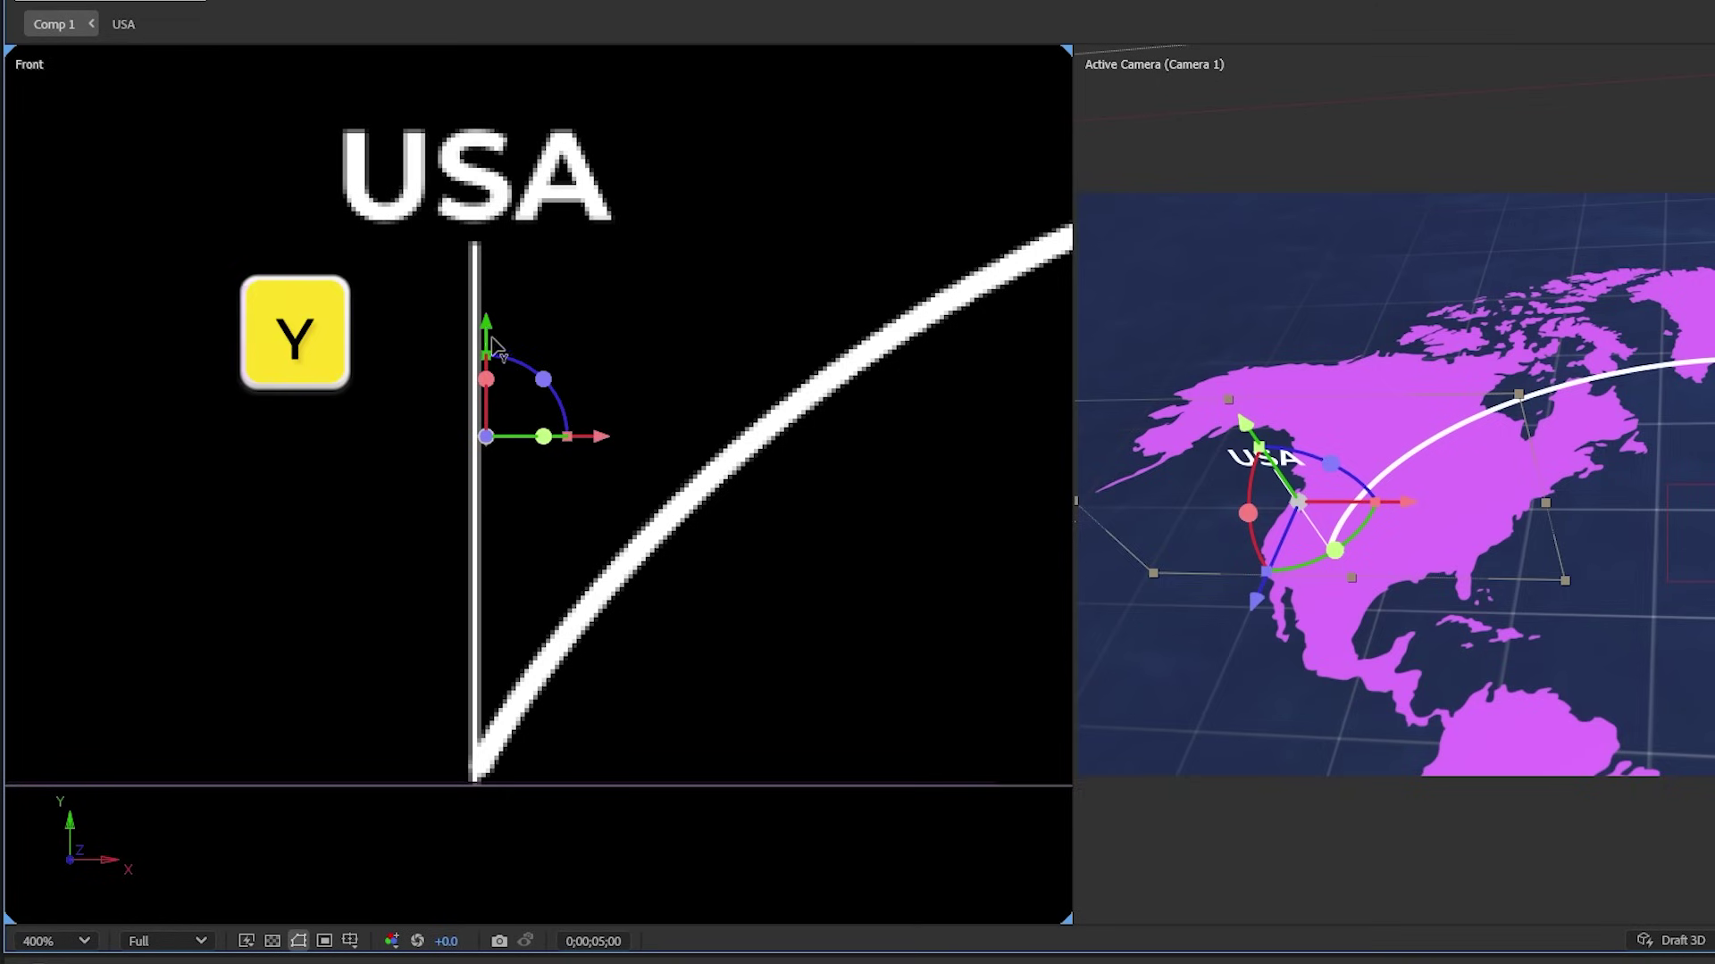
pyautogui.moveTo(486, 343); pyautogui.dragTo(464, 685)
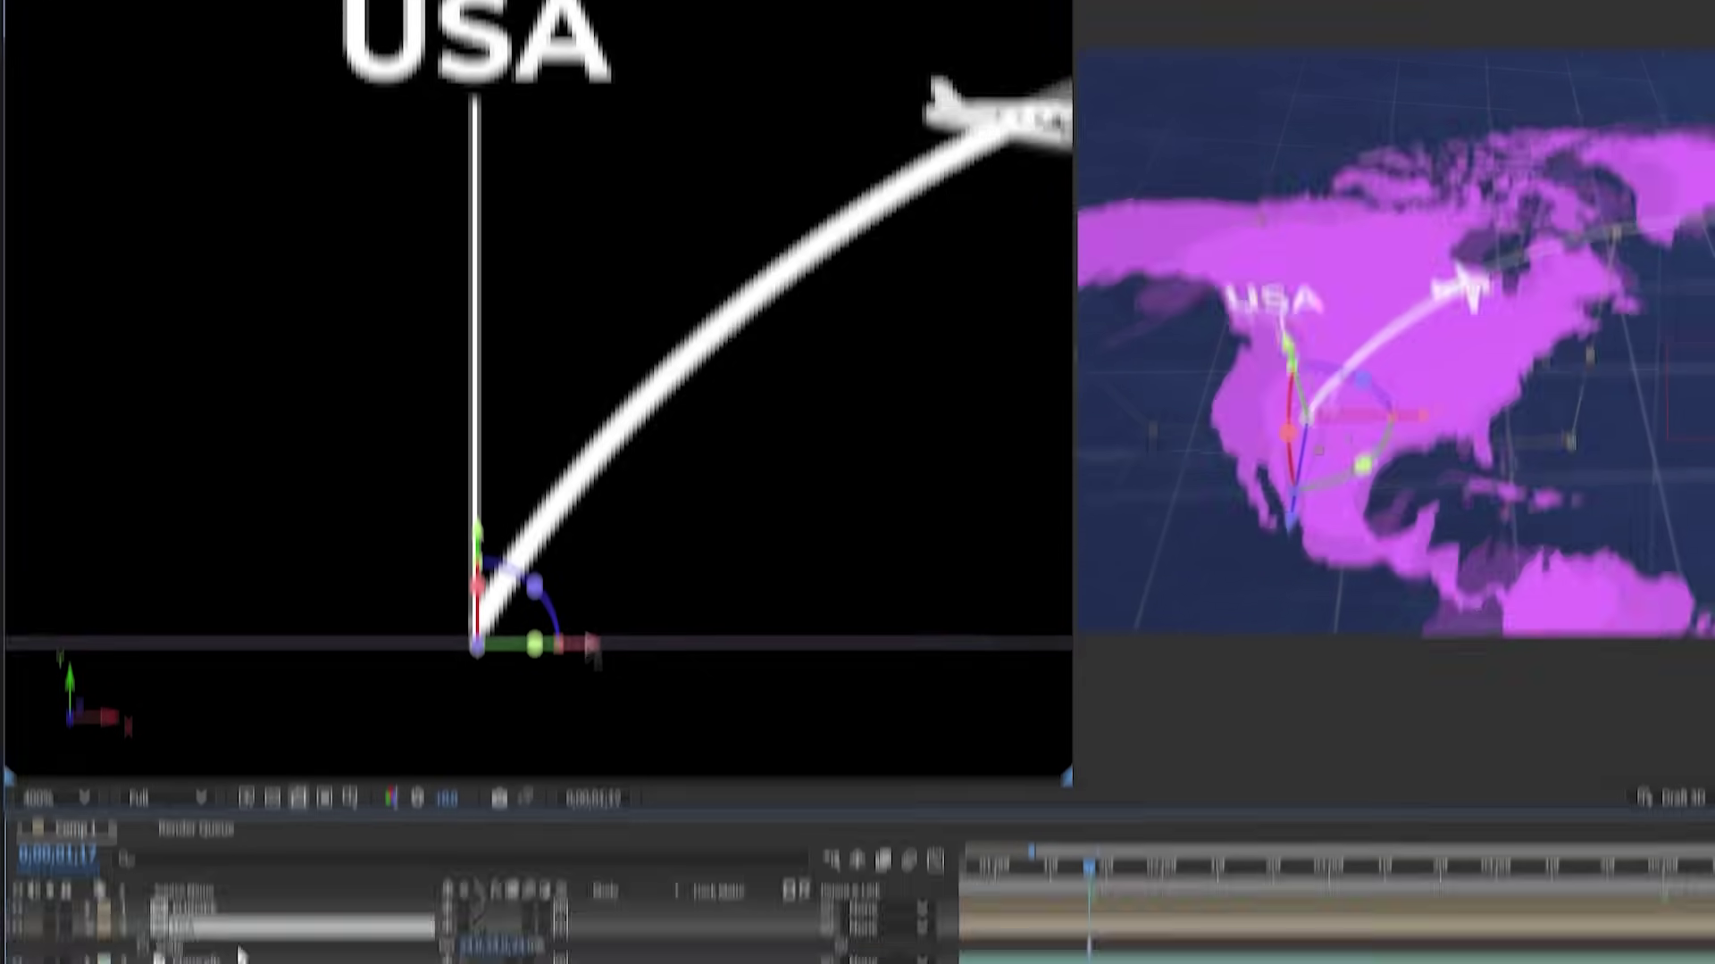
pyautogui.click(143, 909)
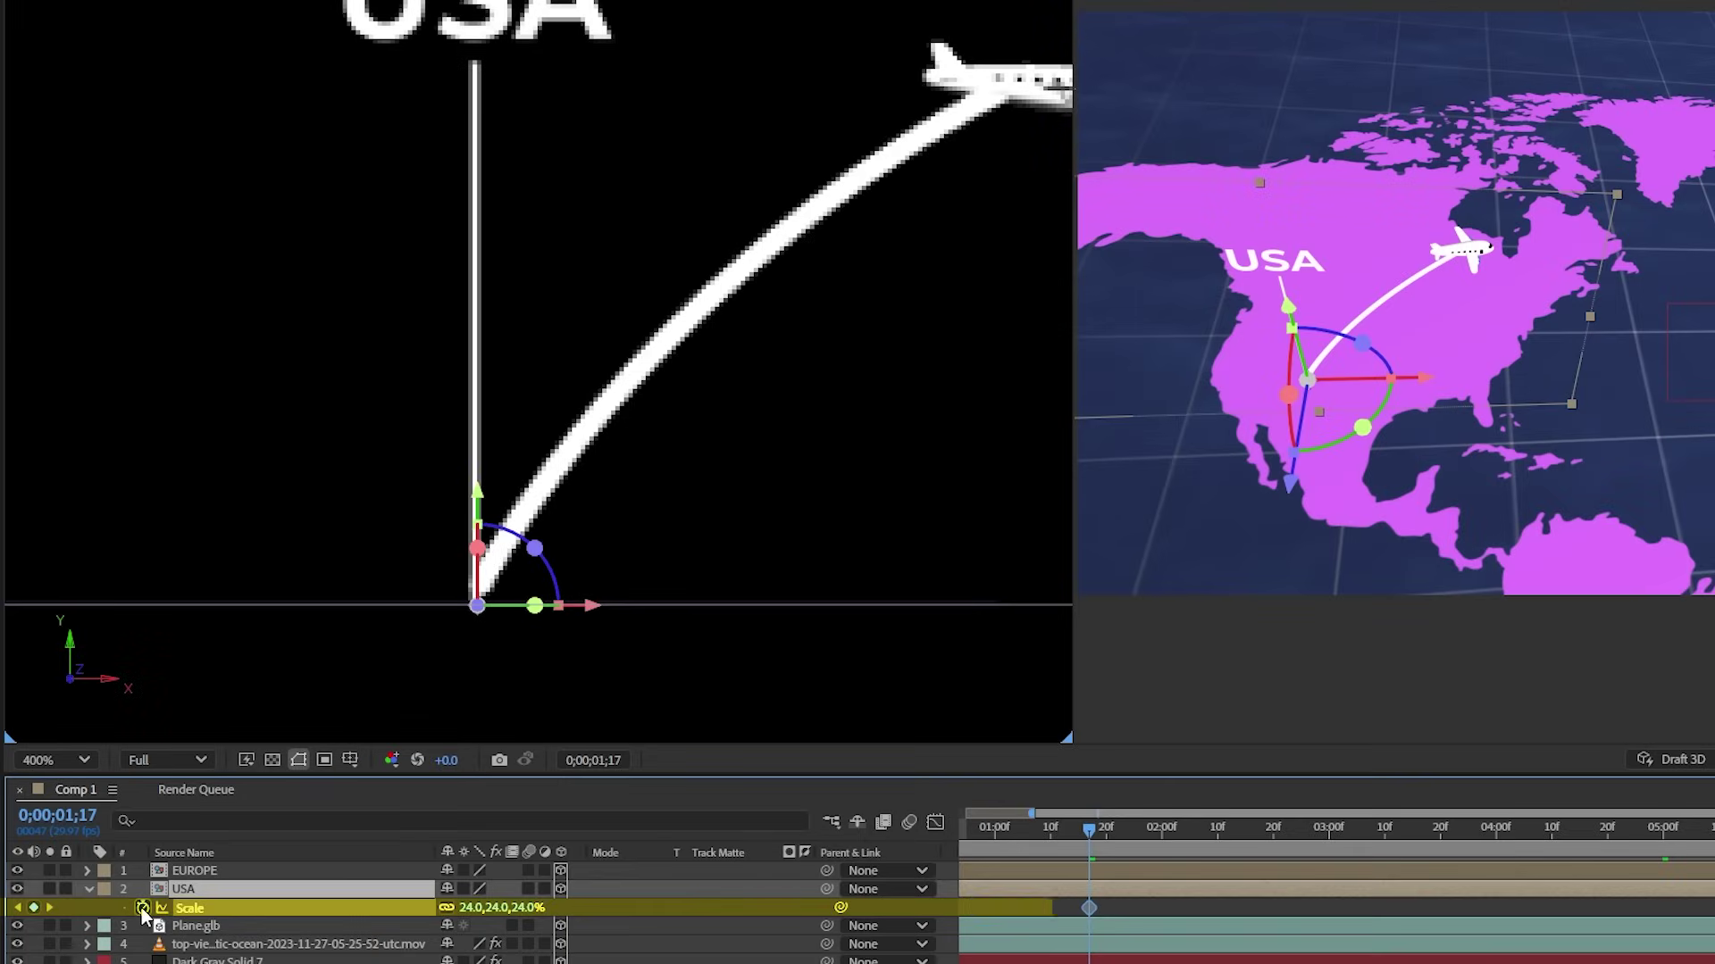
pyautogui.press('pageup')
pyautogui.press('pageup')
pyautogui.press('pageup')
pyautogui.press('pageup')
pyautogui.press('pageup')
pyautogui.press('pageup')
pyautogui.press('pageup')
pyautogui.press('pageup')
pyautogui.press('pageup')
pyautogui.press('pageup')
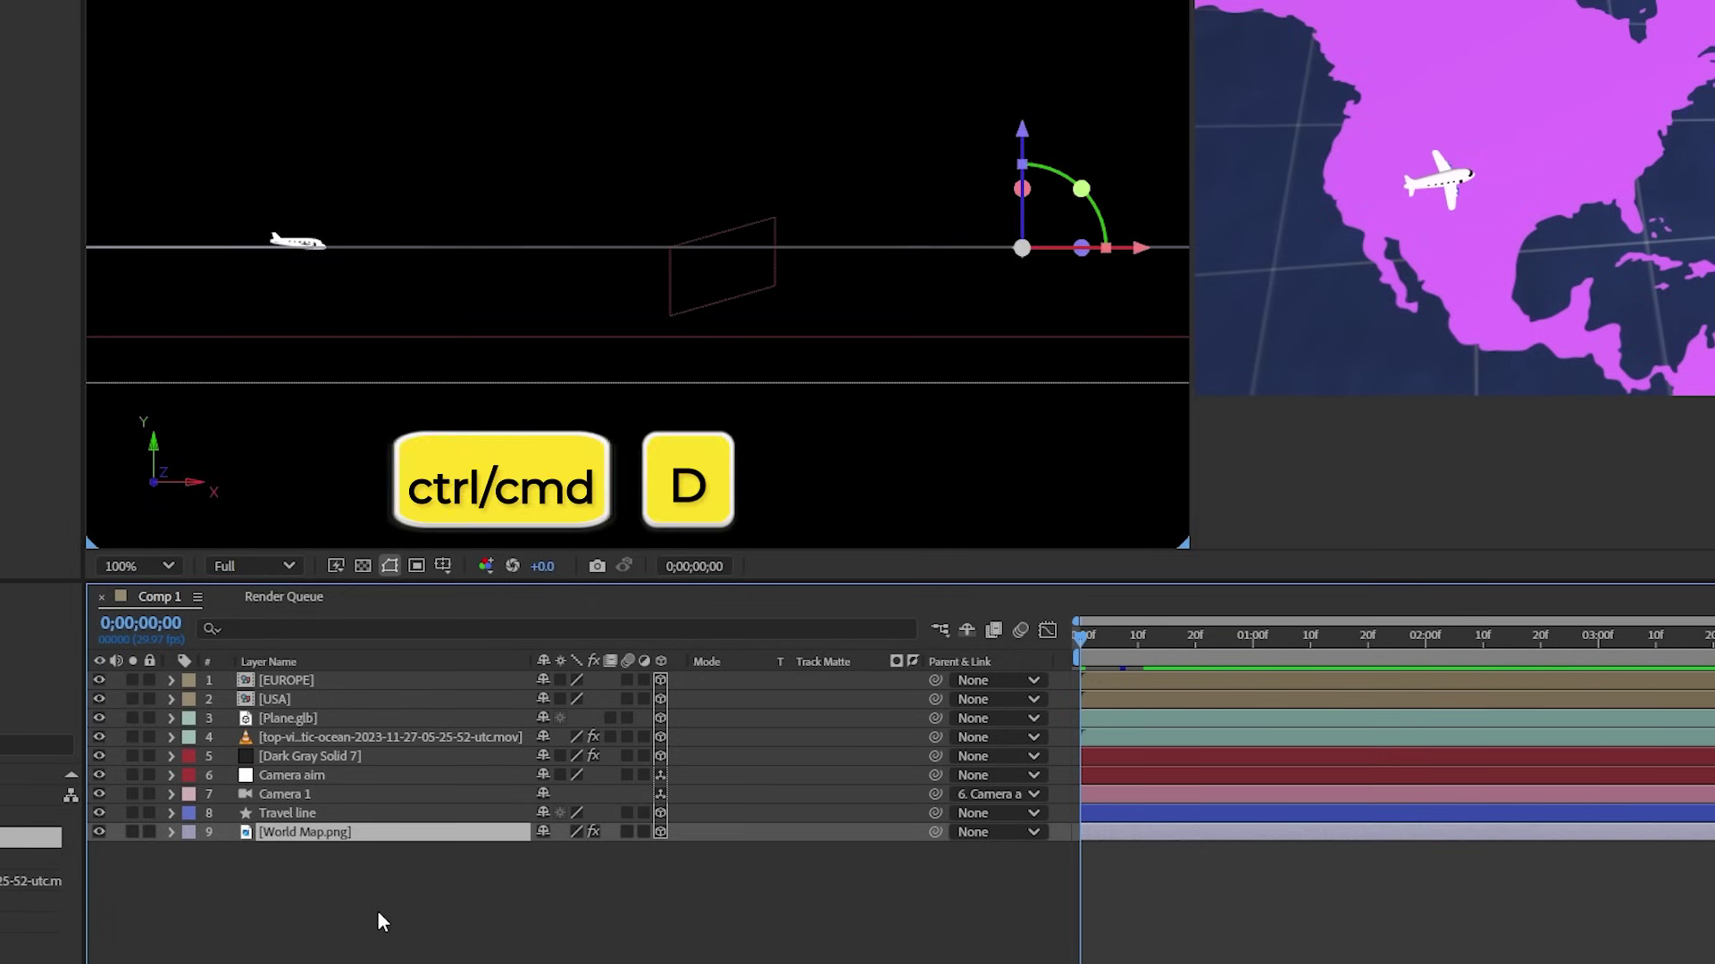
# Duplicate World Map.png, push the copy back in depth and give it a darker purple fill
pyautogui.hotkey('ctrl', 'd')
pyautogui.click(348, 856)
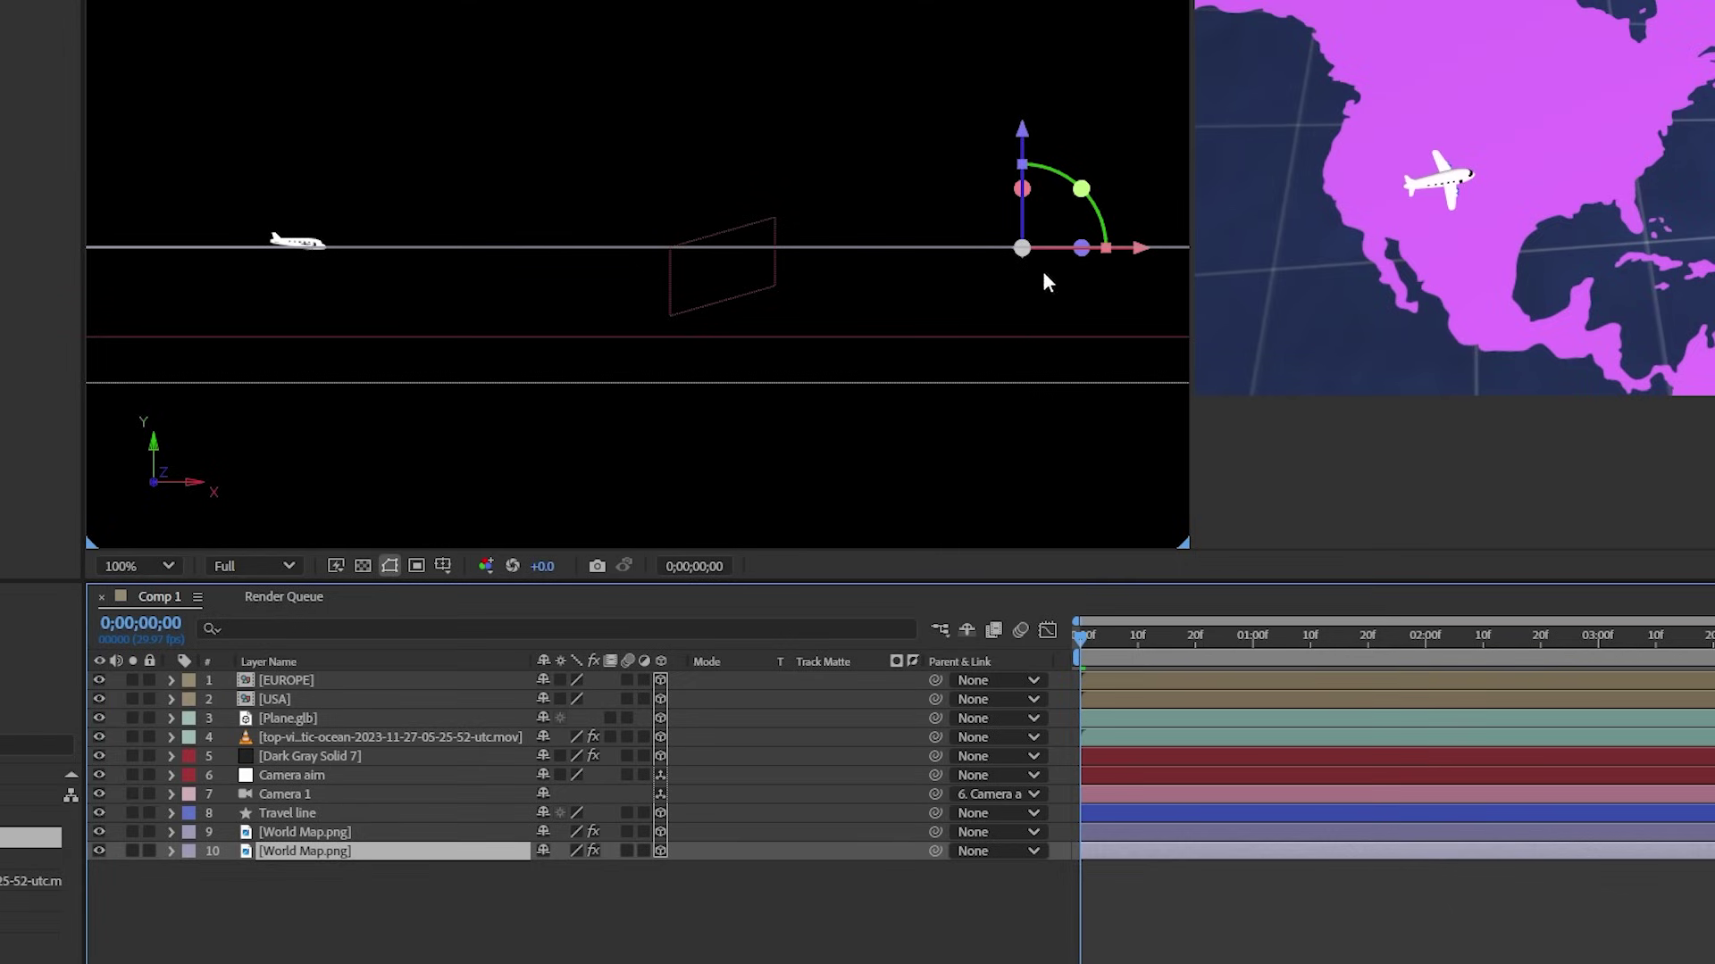
pyautogui.moveTo(1027, 141); pyautogui.dragTo(1033, 160)
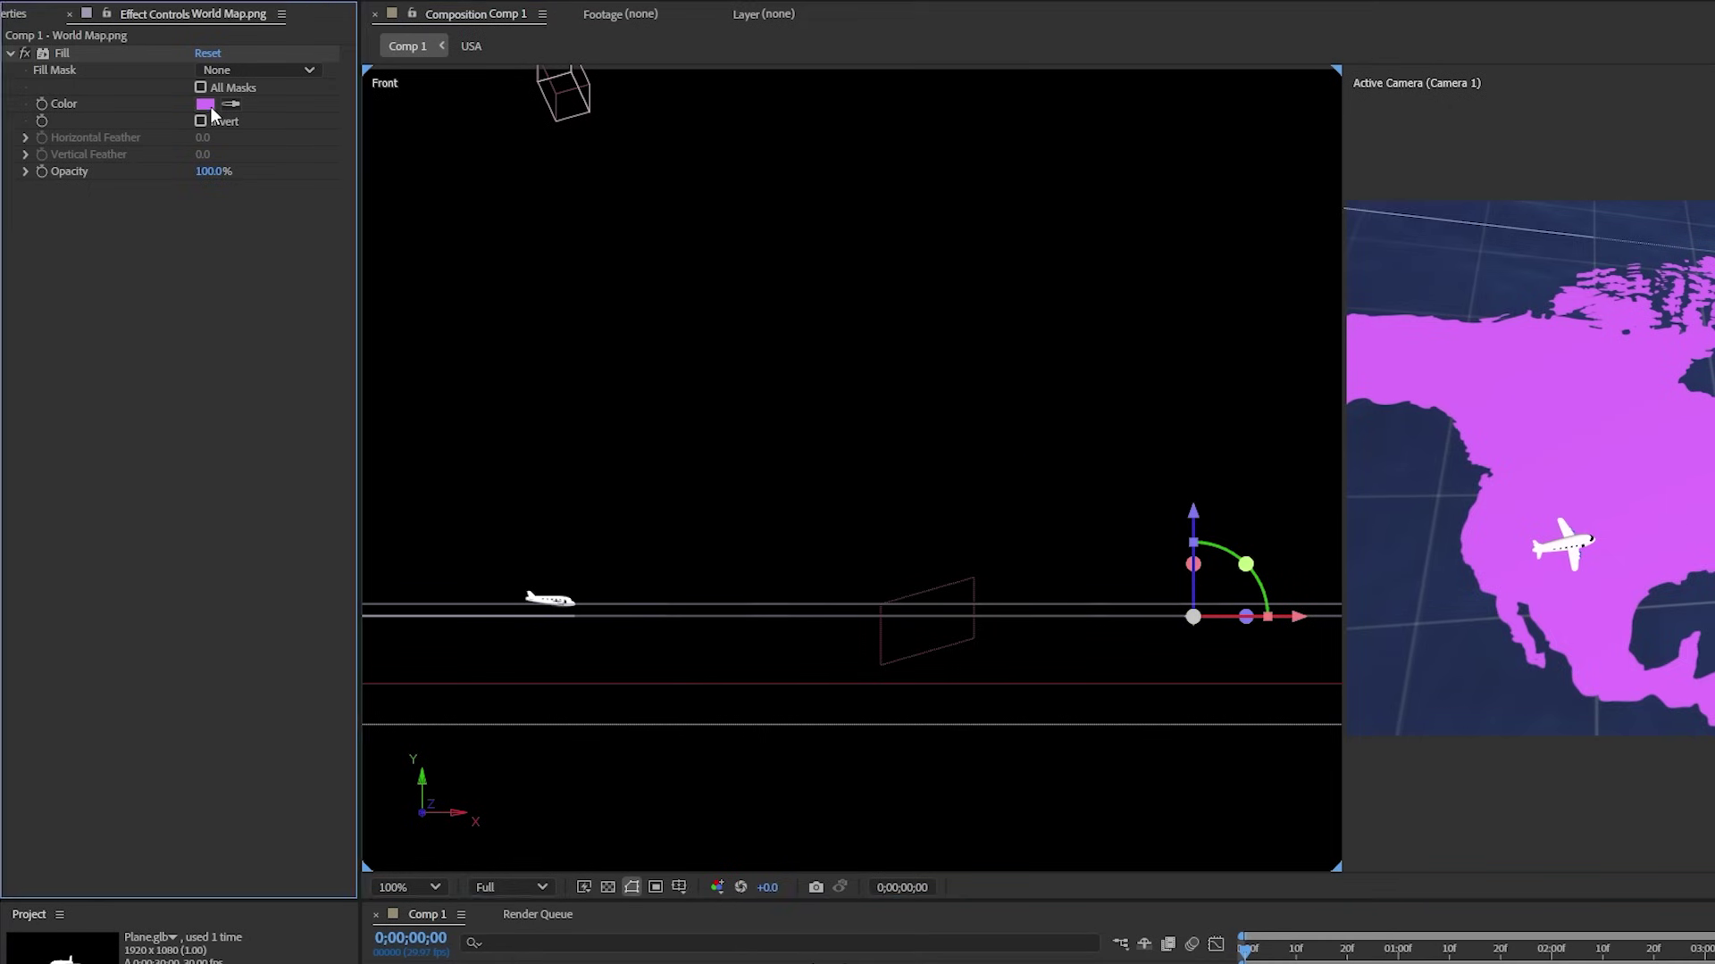
pyautogui.click(206, 105)
pyautogui.click(1463, 520)
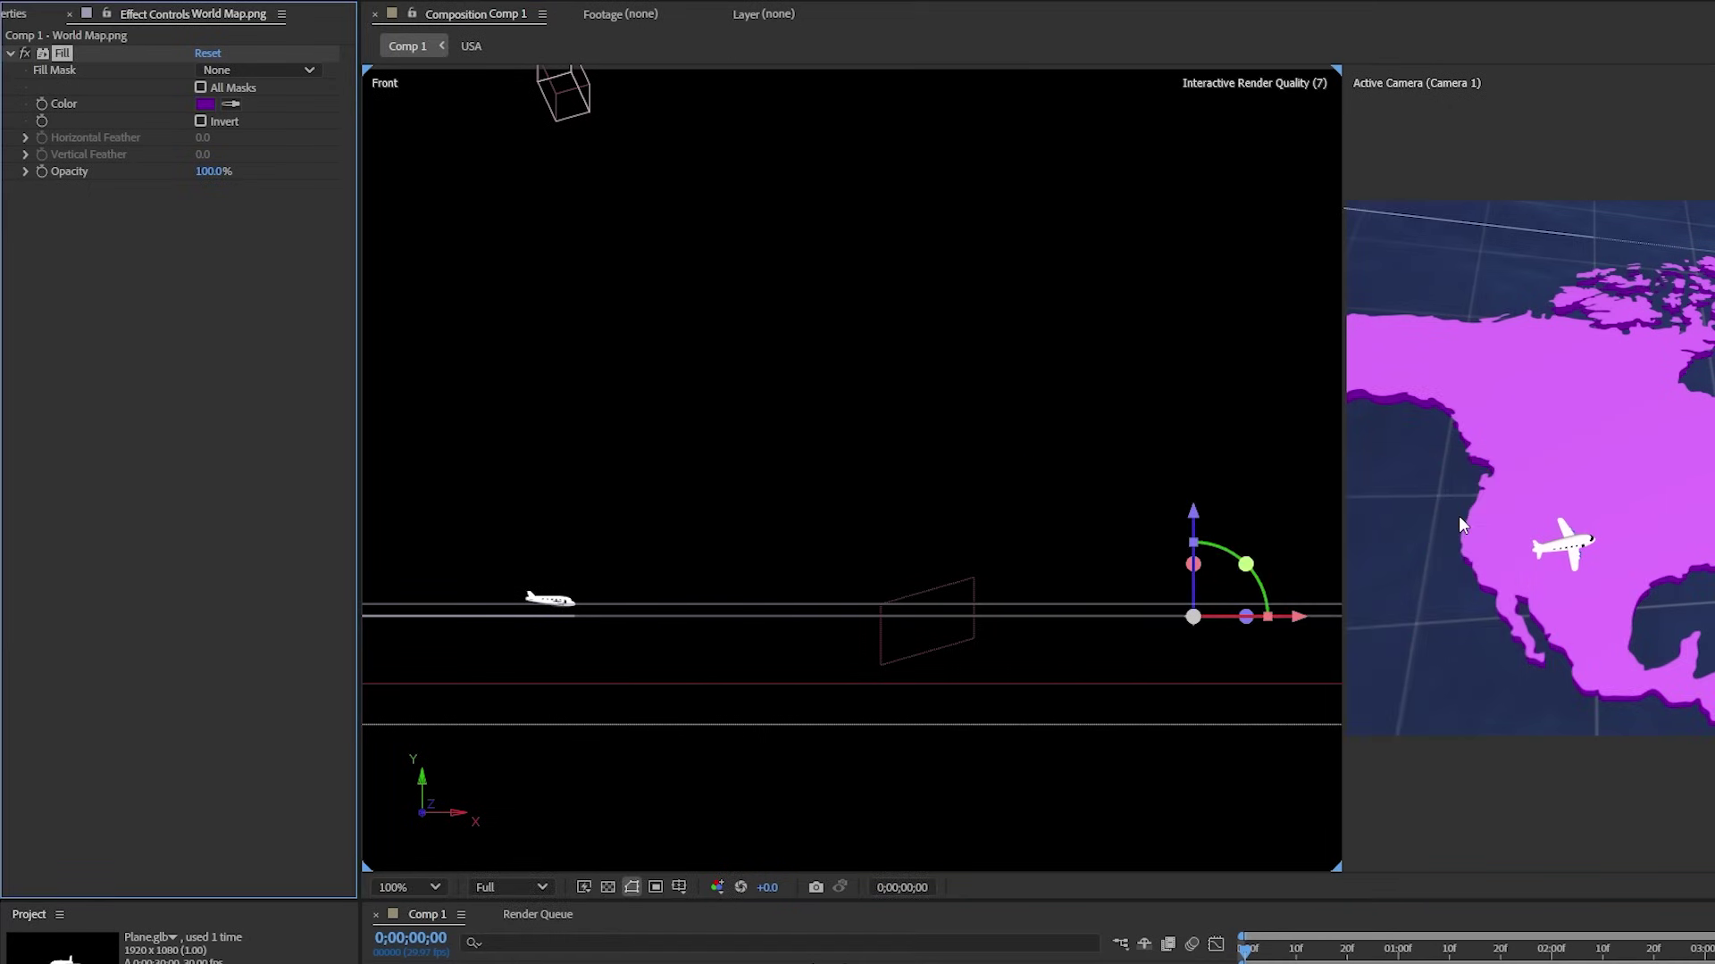
# Add Venetian Blinds to the map copy with horizontal stripes at -92°
pyautogui.hotkey('ctrl', 'space')
pyautogui.write('blind')
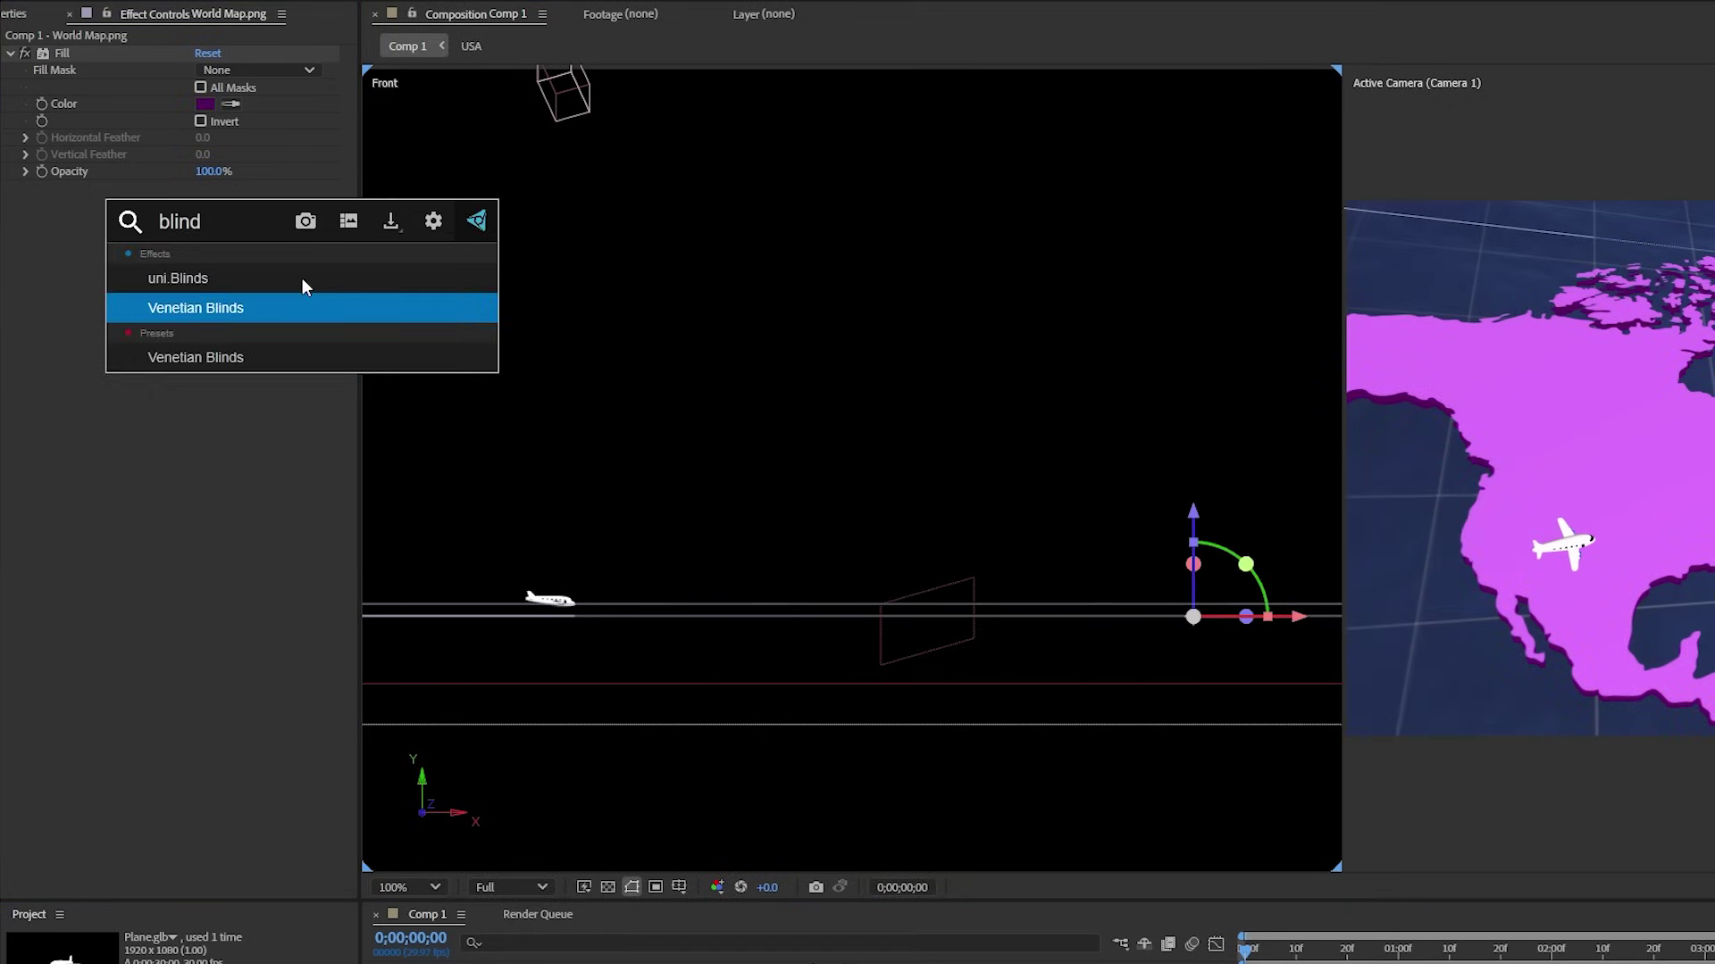
pyautogui.press('Return')
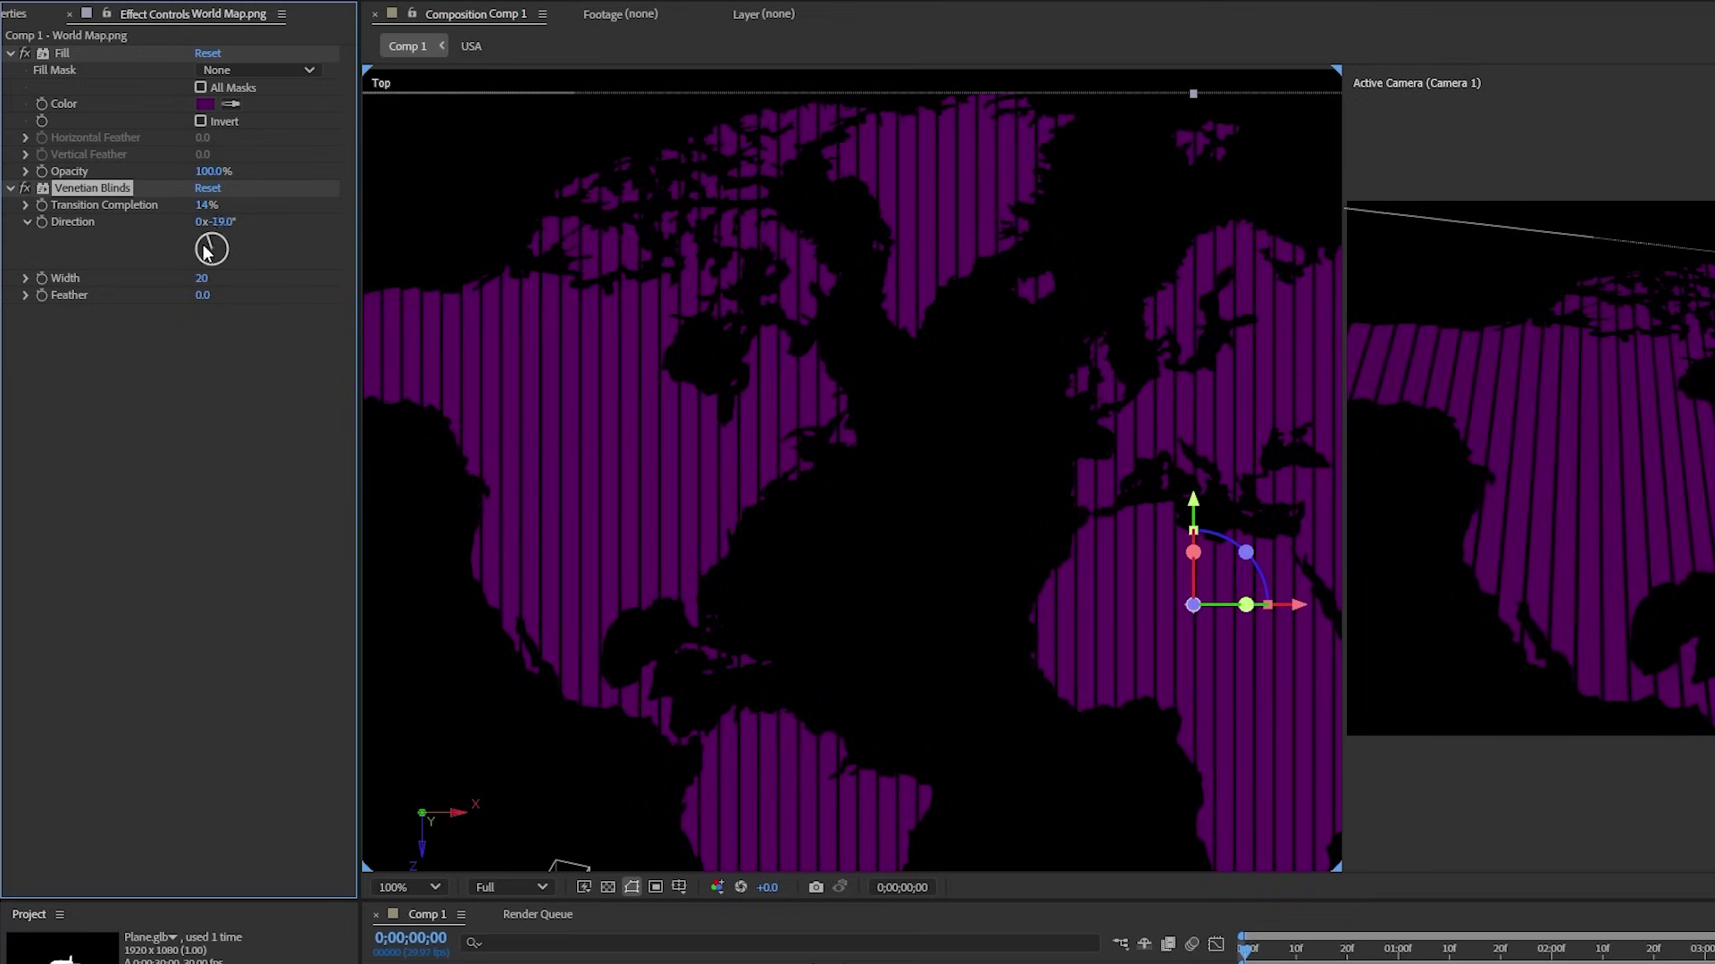
pyautogui.moveTo(205, 251); pyautogui.dragTo(137, 251)
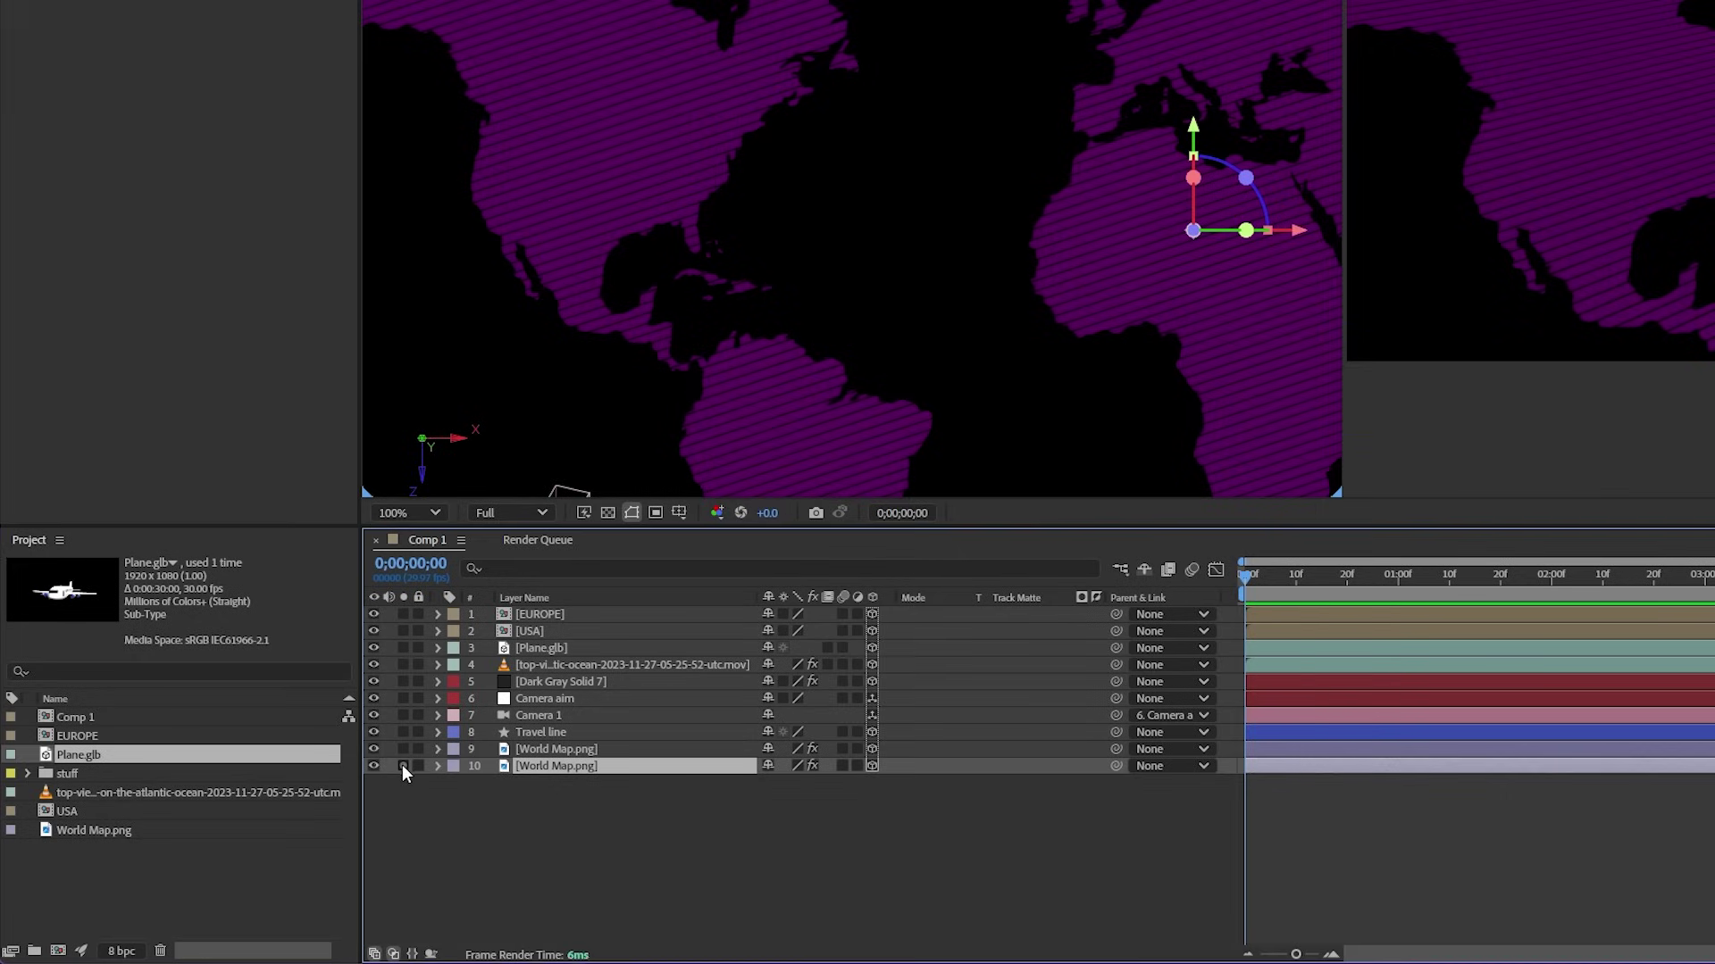
# Unsolo and set the upper World Map.png layer to 57% opacity
pyautogui.click(402, 765)
pyautogui.press('t')
pyautogui.click(559, 748)
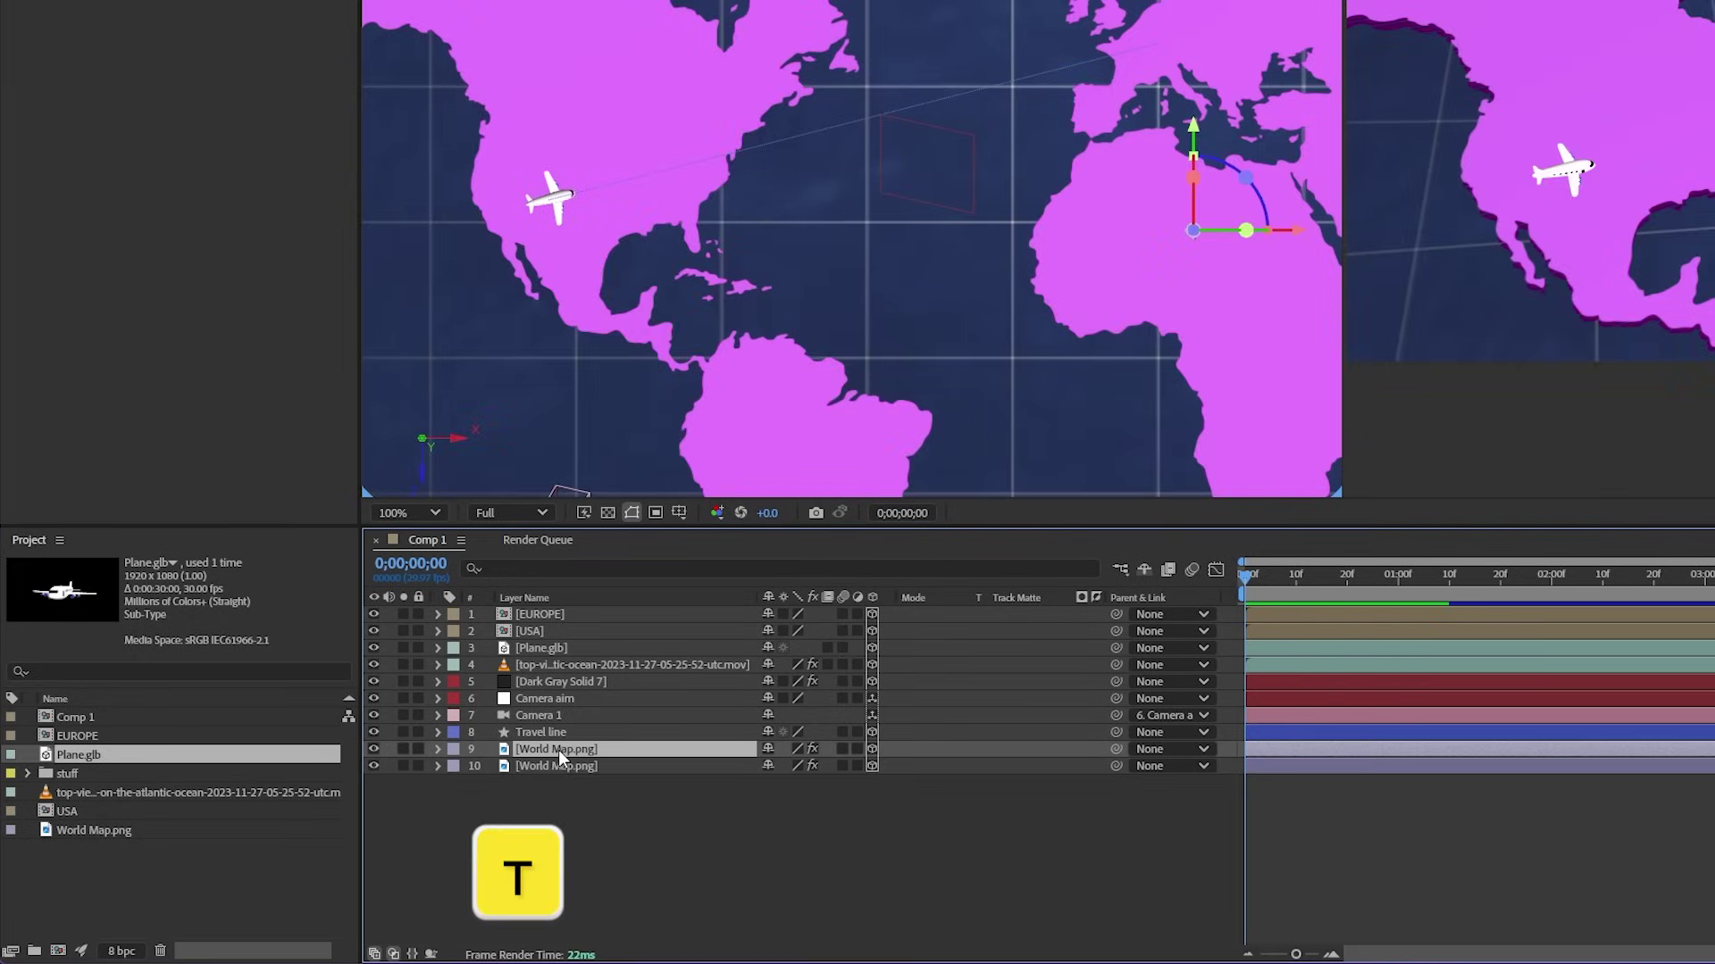
pyautogui.moveTo(772, 766); pyautogui.dragTo(710, 765)
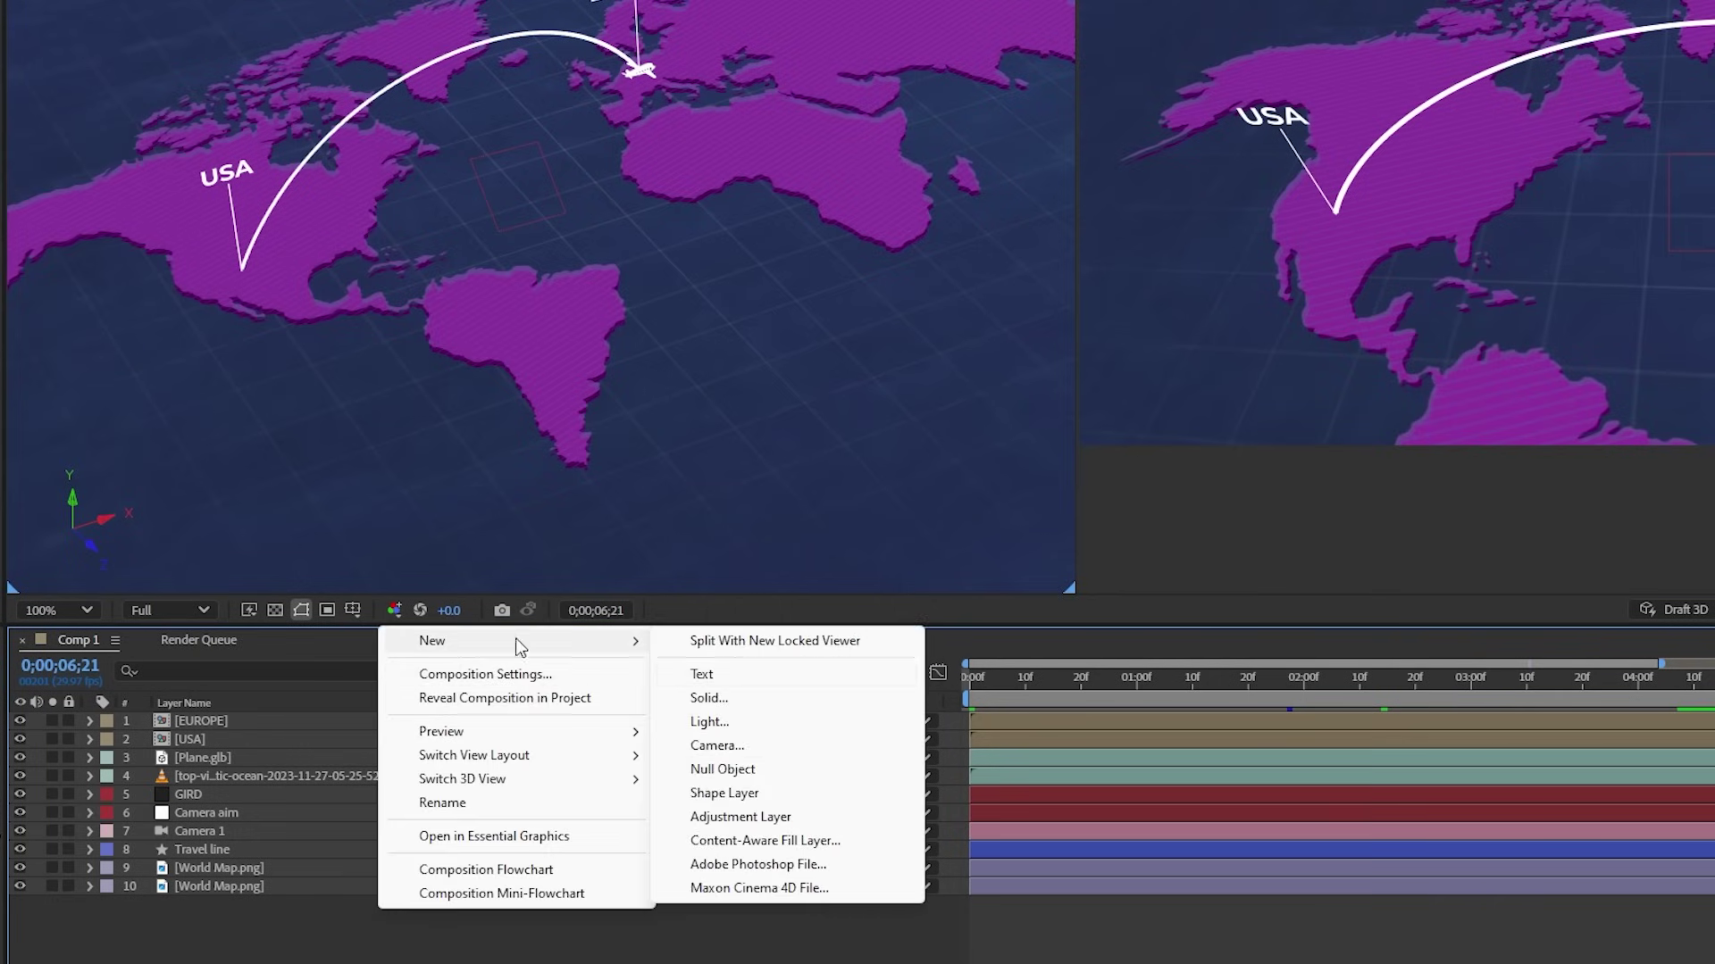
# Create a new solid named Clouds and make it a 3D layer
pyautogui.click(761, 703)
pyautogui.write('Clouds')
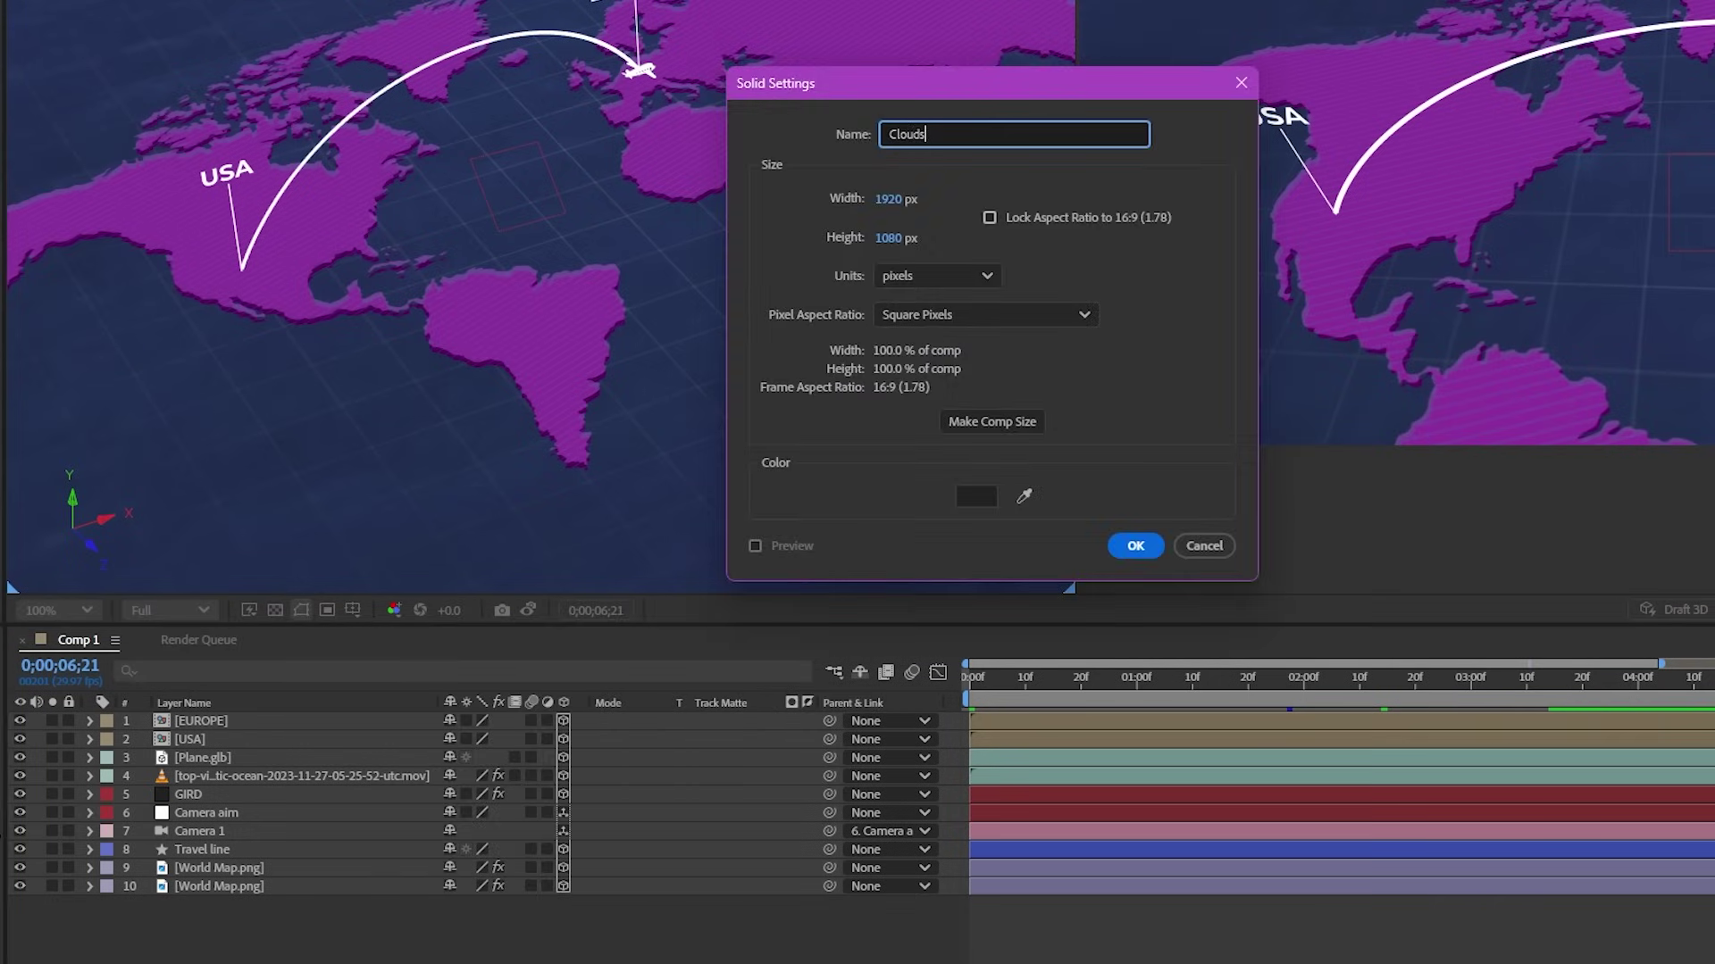
pyautogui.press('Return')
pyautogui.click(563, 721)
# Lay the Clouds solid flat at X Rotation -90° and raise it above the map
pyautogui.press('r')
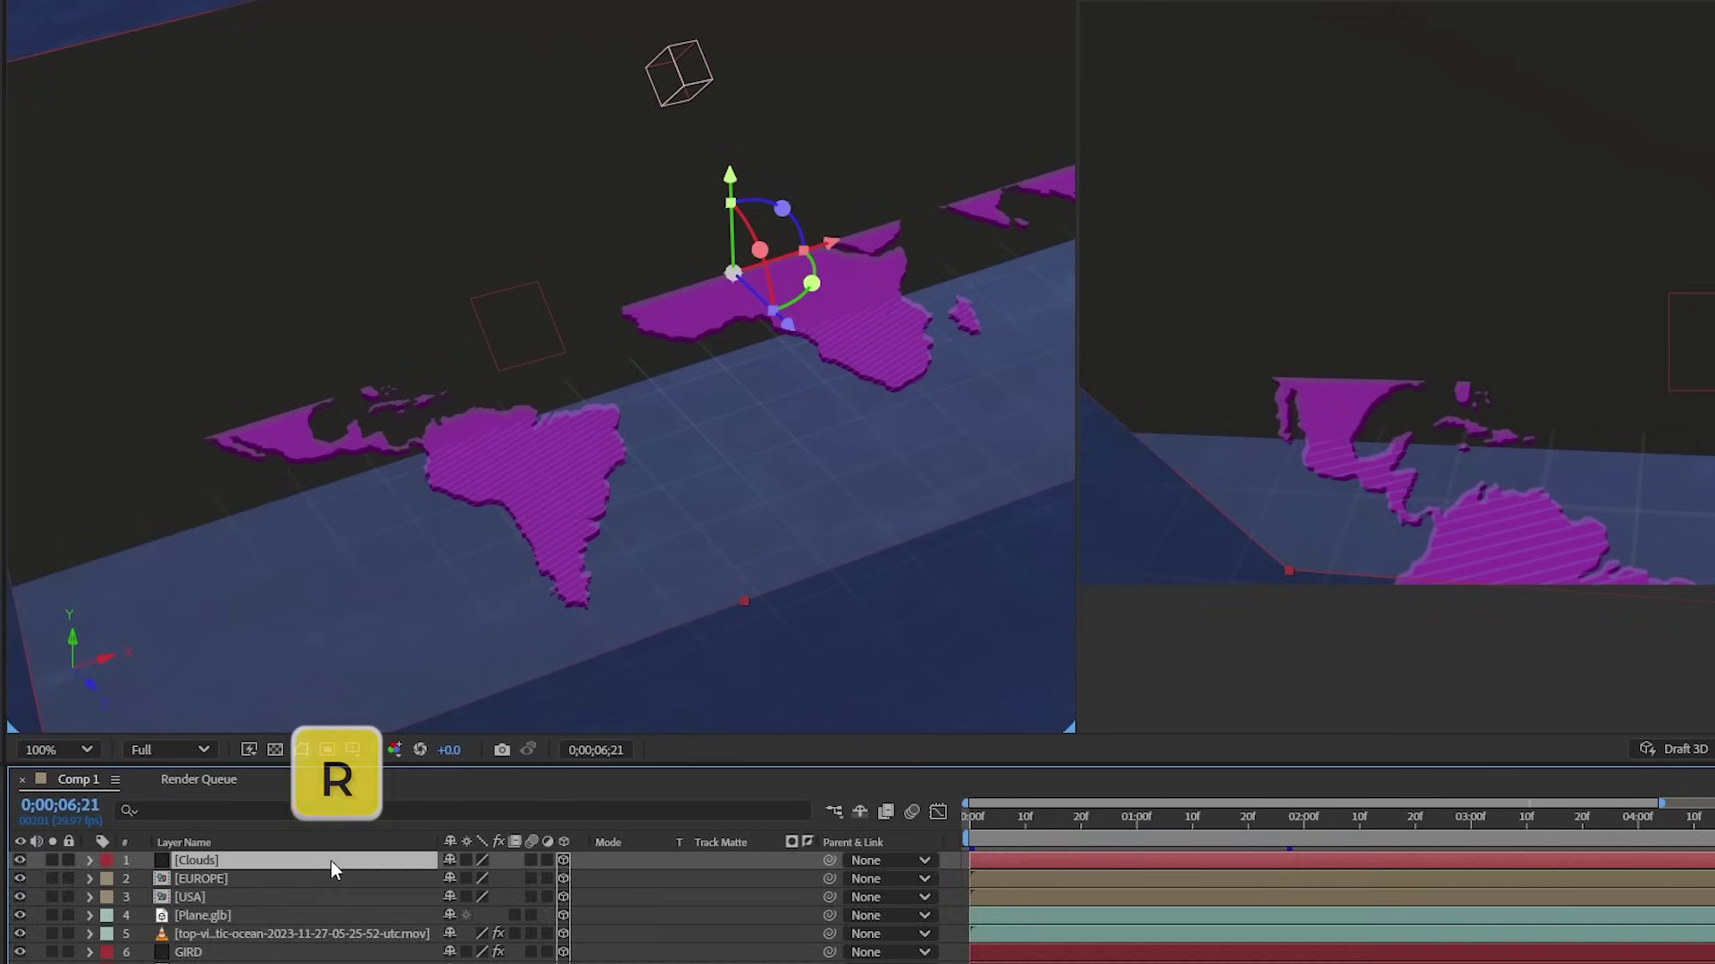
pyautogui.click(475, 896)
pyautogui.write('-90')
pyautogui.press('Return')
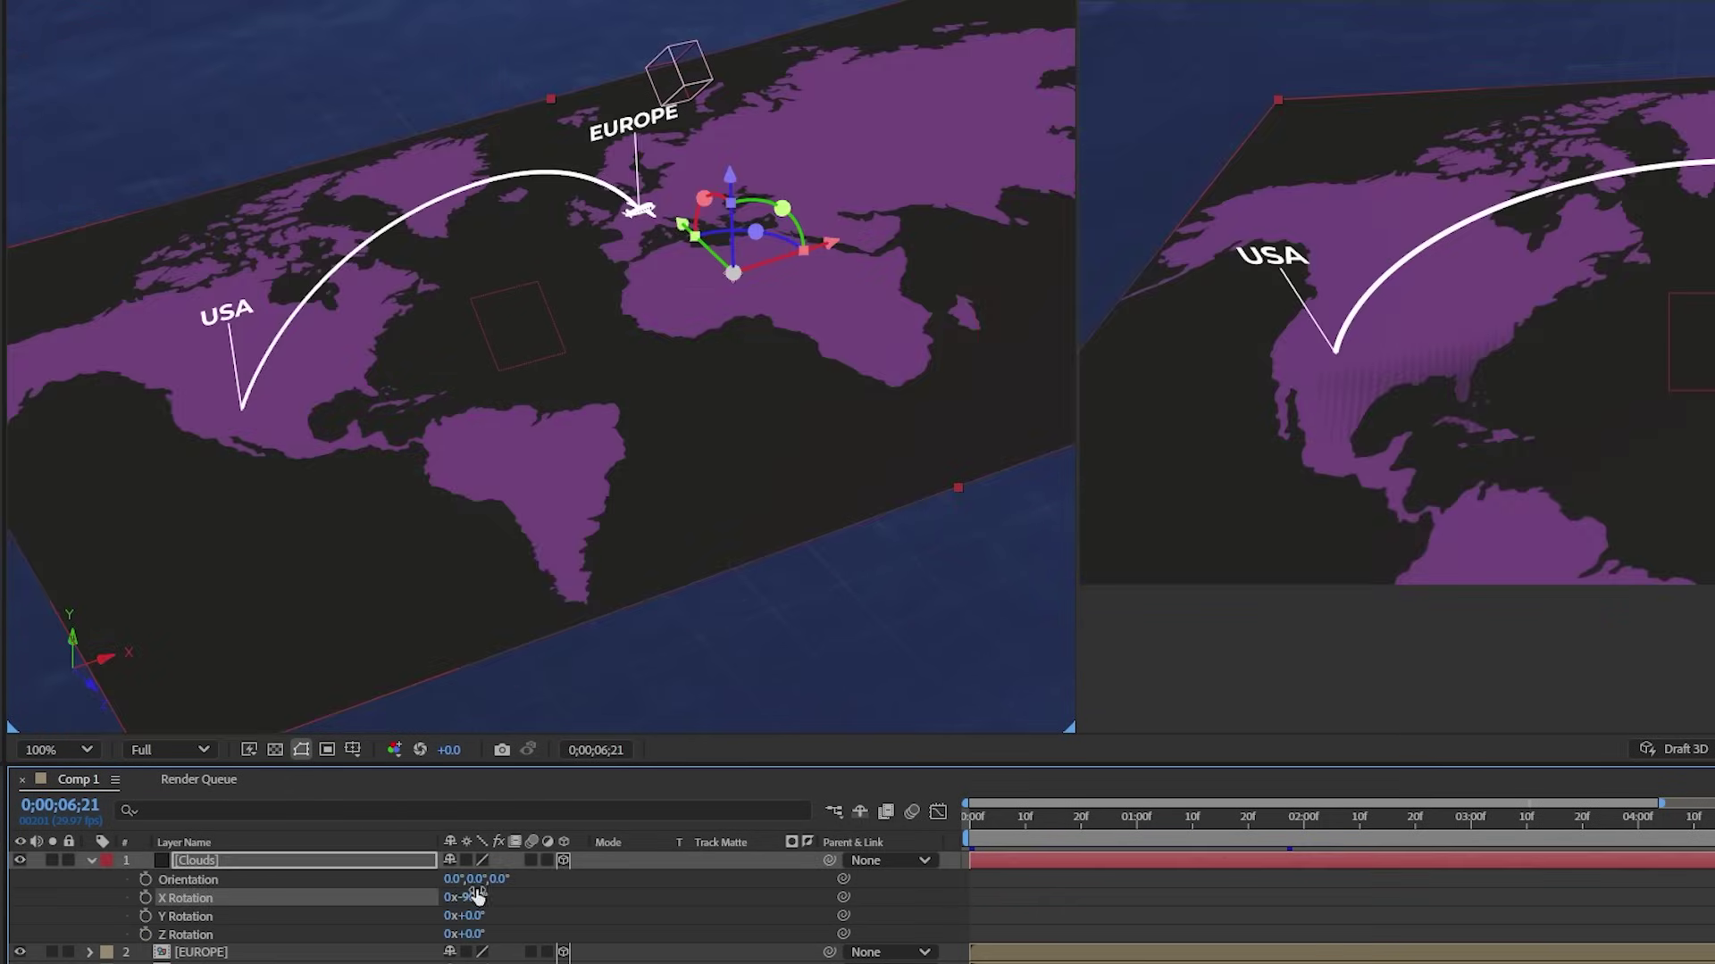
pyautogui.moveTo(737, 191); pyautogui.dragTo(727, 27)
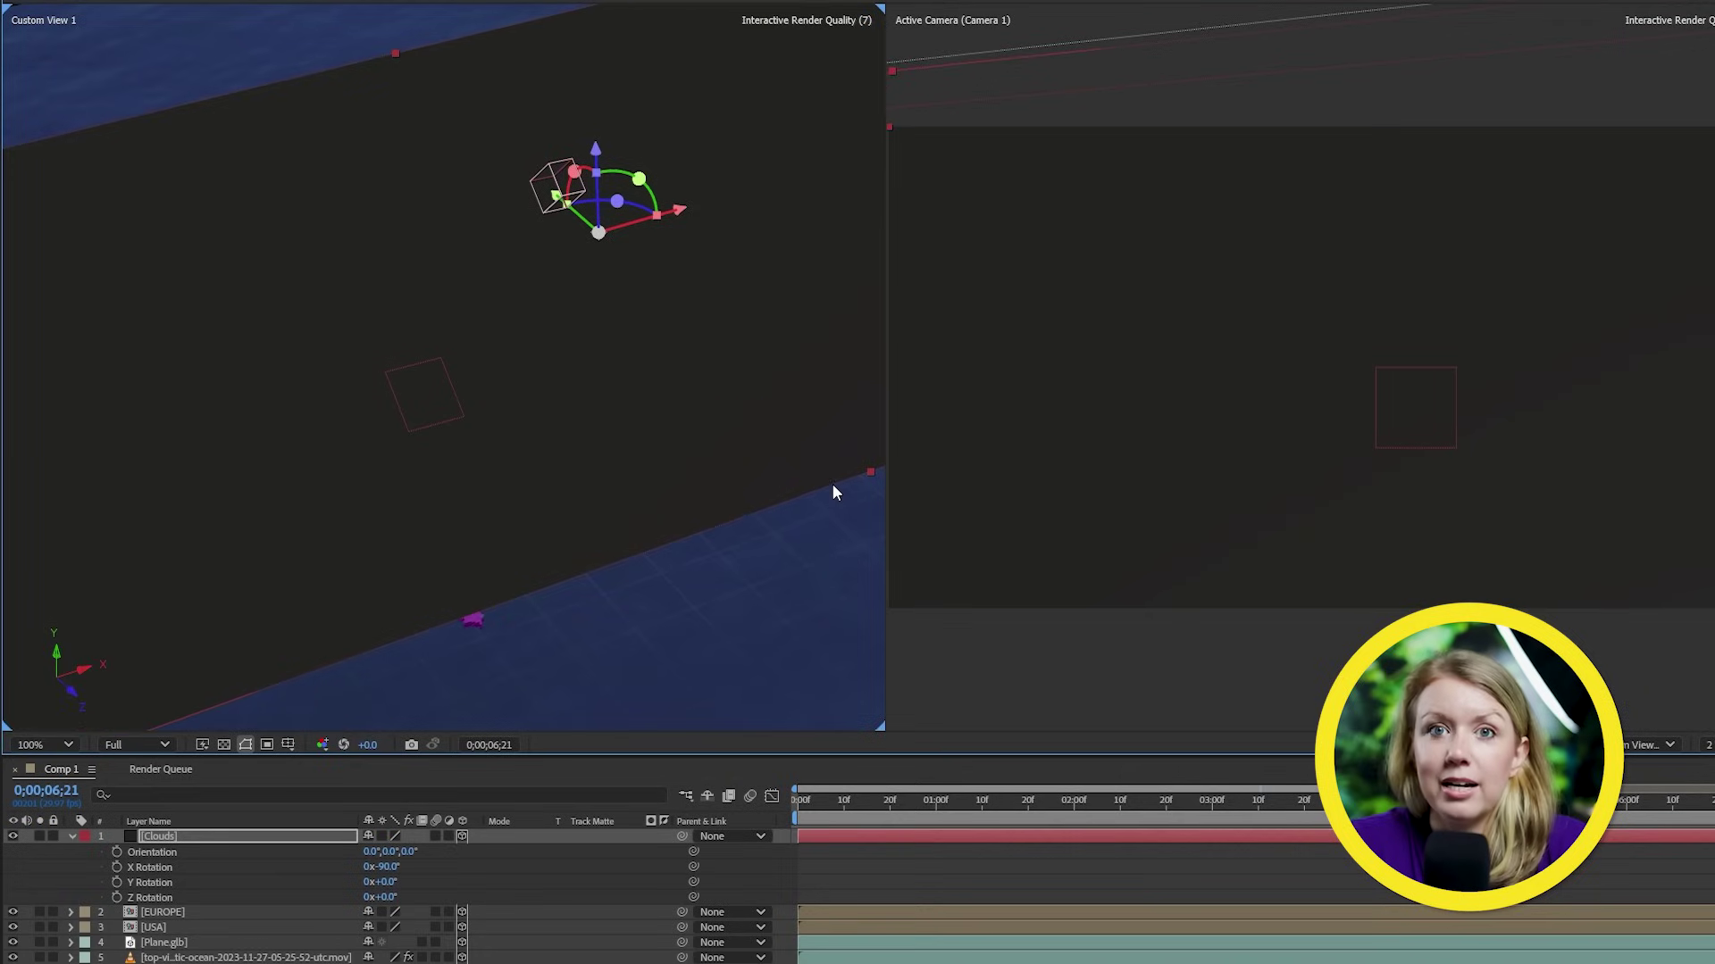
pyautogui.moveTo(609, 322); pyautogui.dragTo(520, 230)
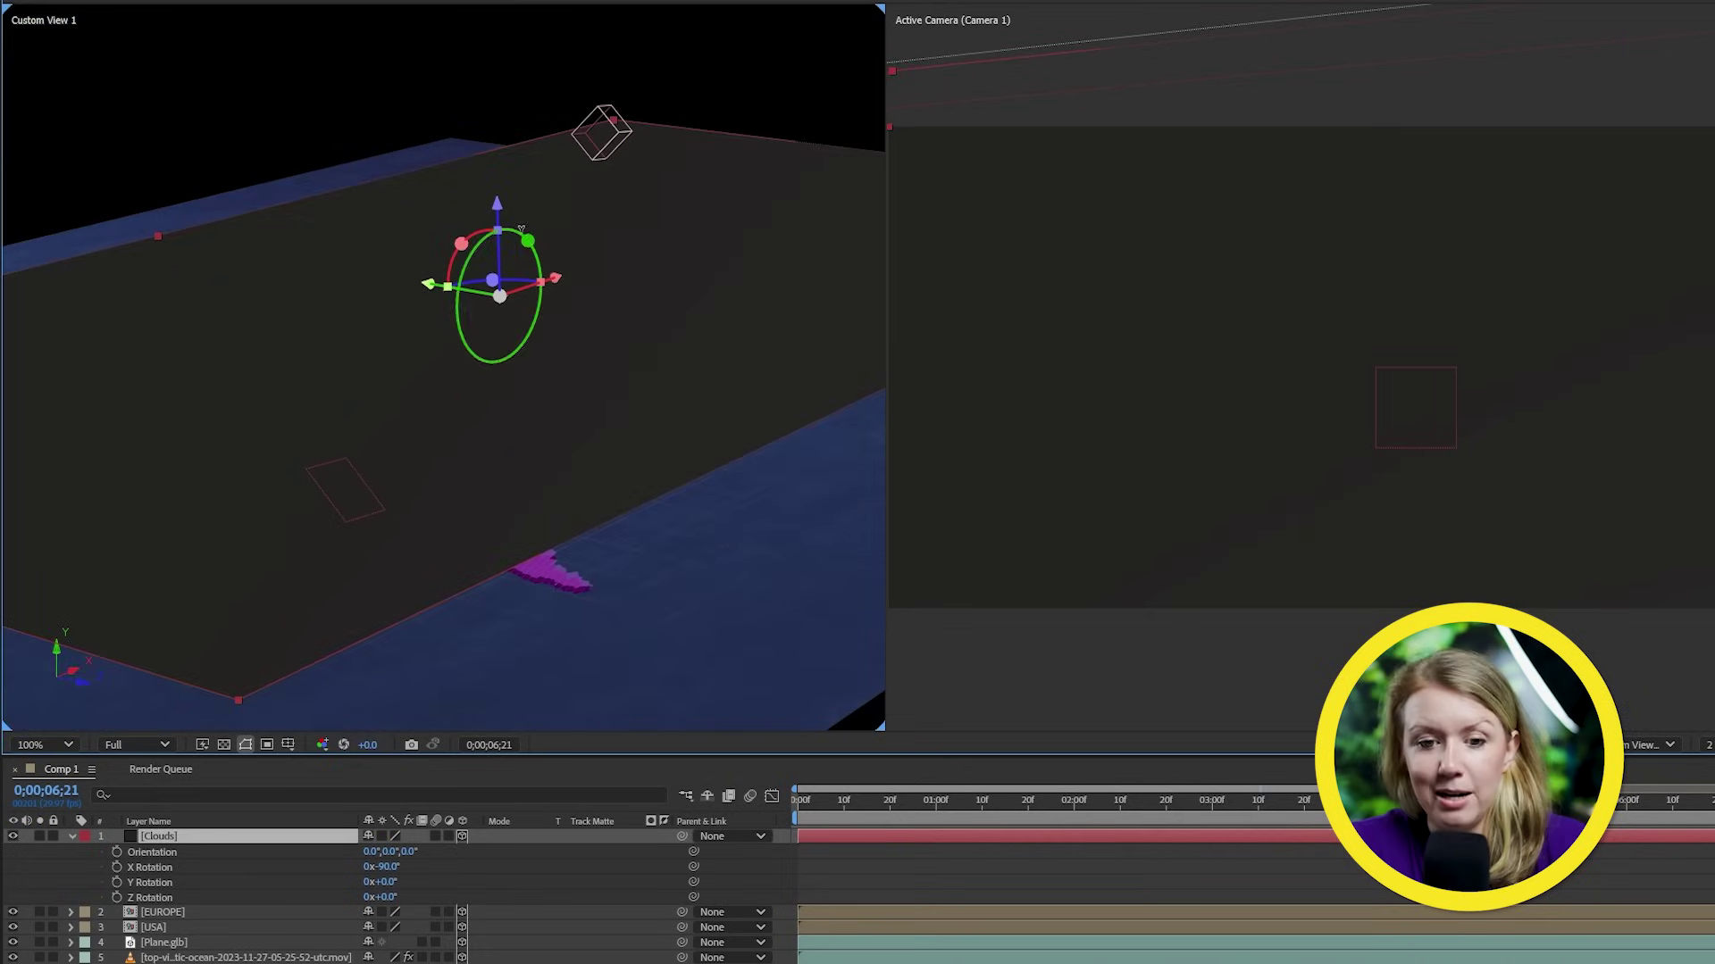
pyautogui.moveTo(502, 161); pyautogui.dragTo(628, 242)
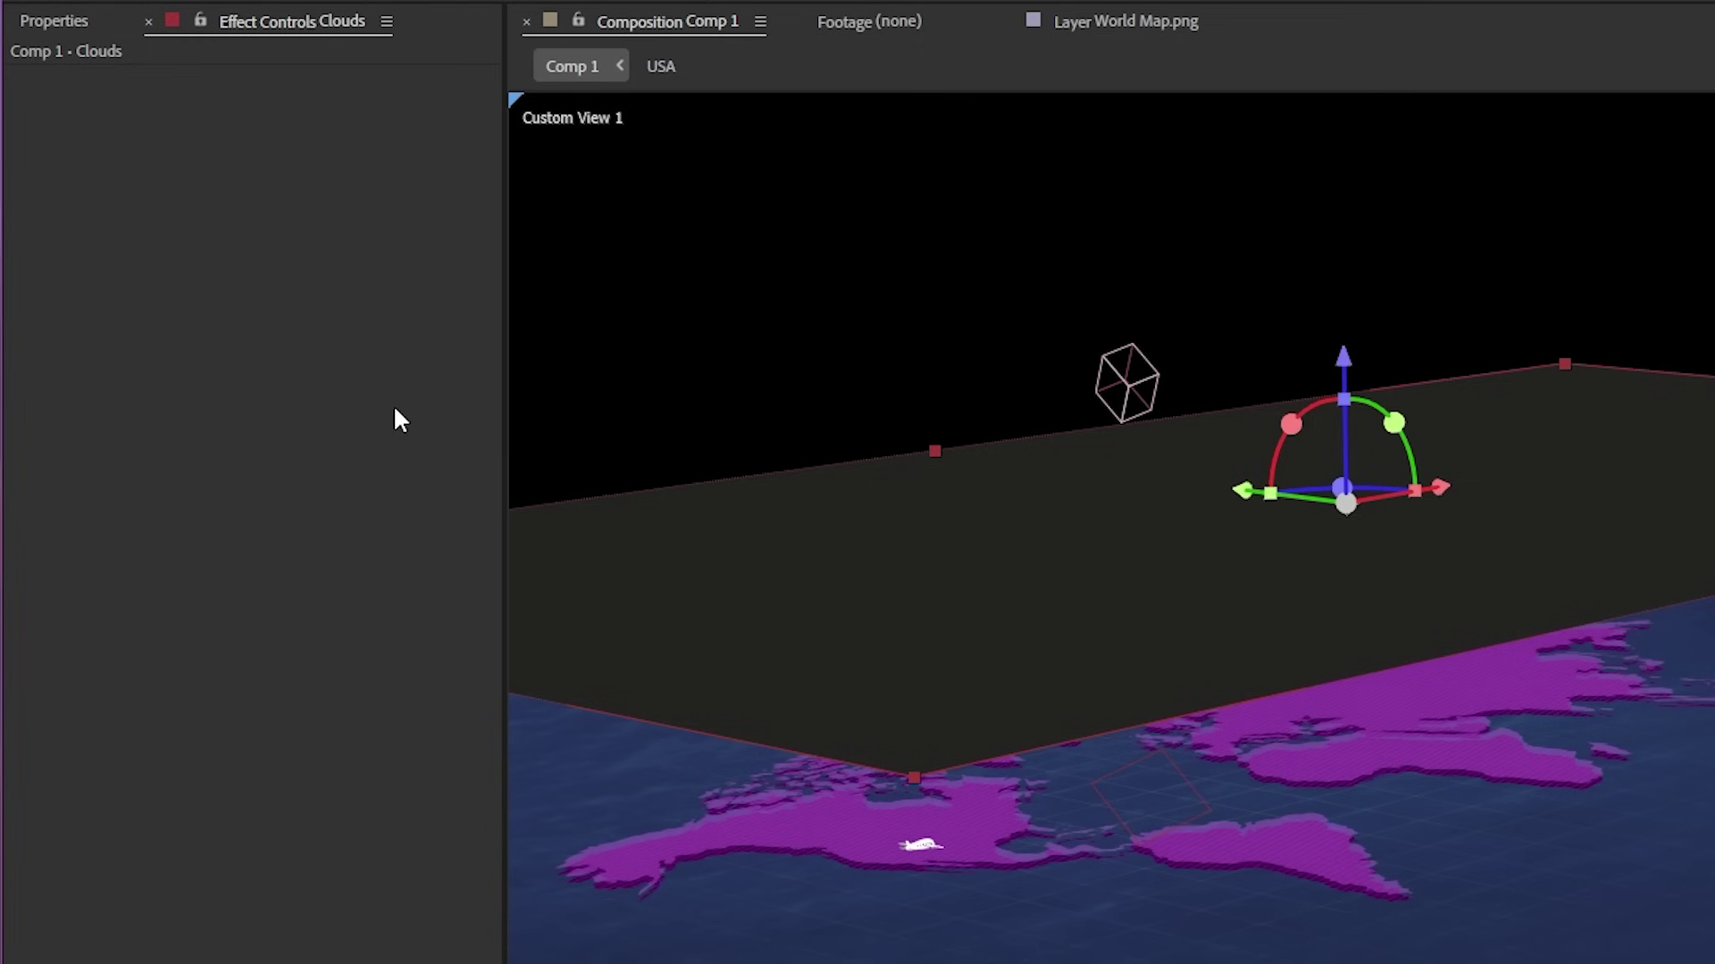
# Apply Turbulent Noise to Clouds, raising Contrast to 520 and Brightness to -61 for sparse clouds
pyautogui.hotkey('ctrl', 'space')
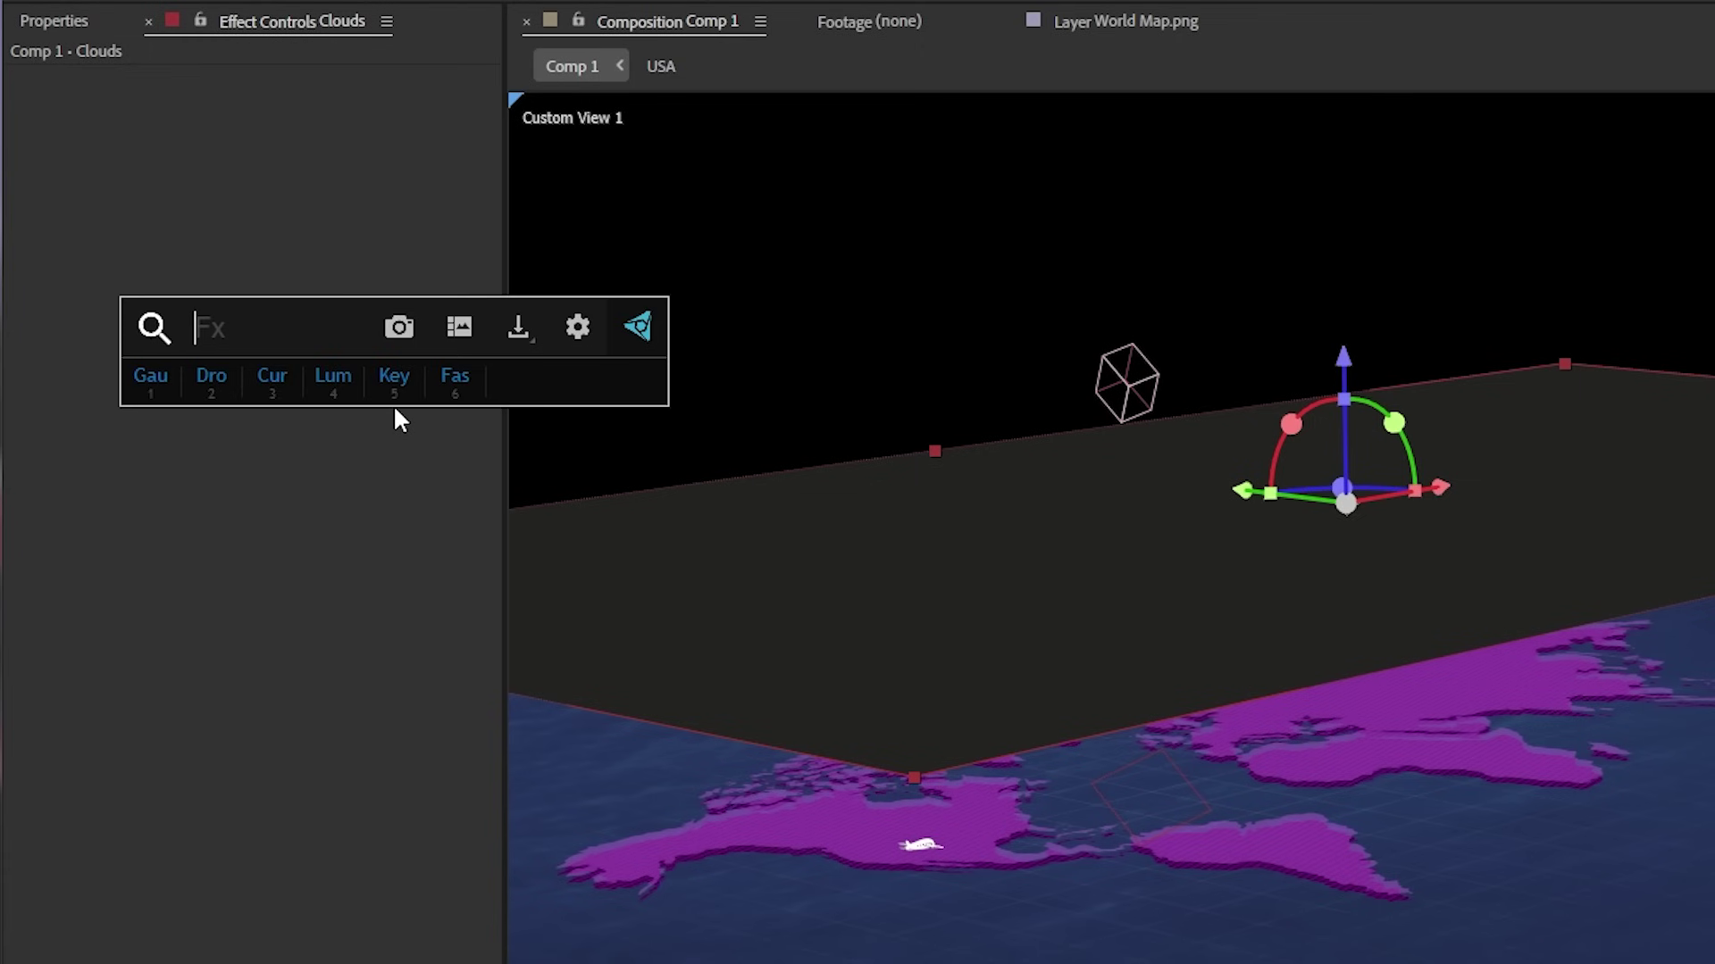
pyautogui.write('turb')
pyautogui.press('Down')
pyautogui.press('Return')
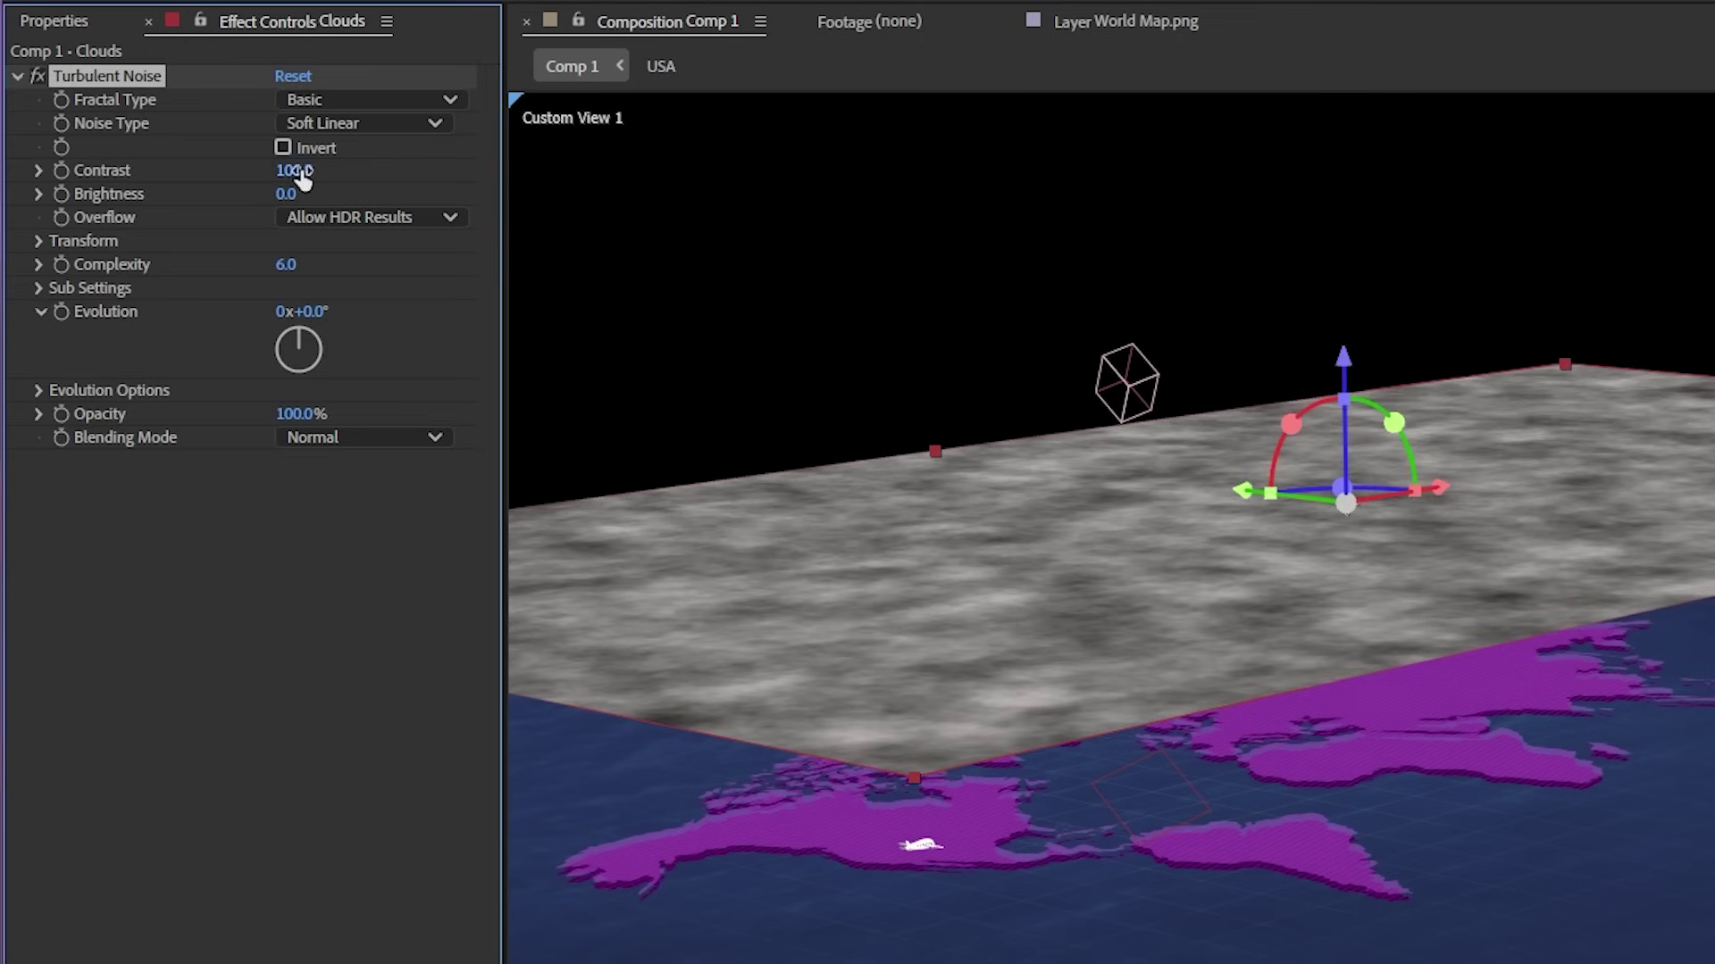
pyautogui.moveTo(286, 171); pyautogui.dragTo(902, 187)
pyautogui.moveTo(302, 196); pyautogui.dragTo(228, 211)
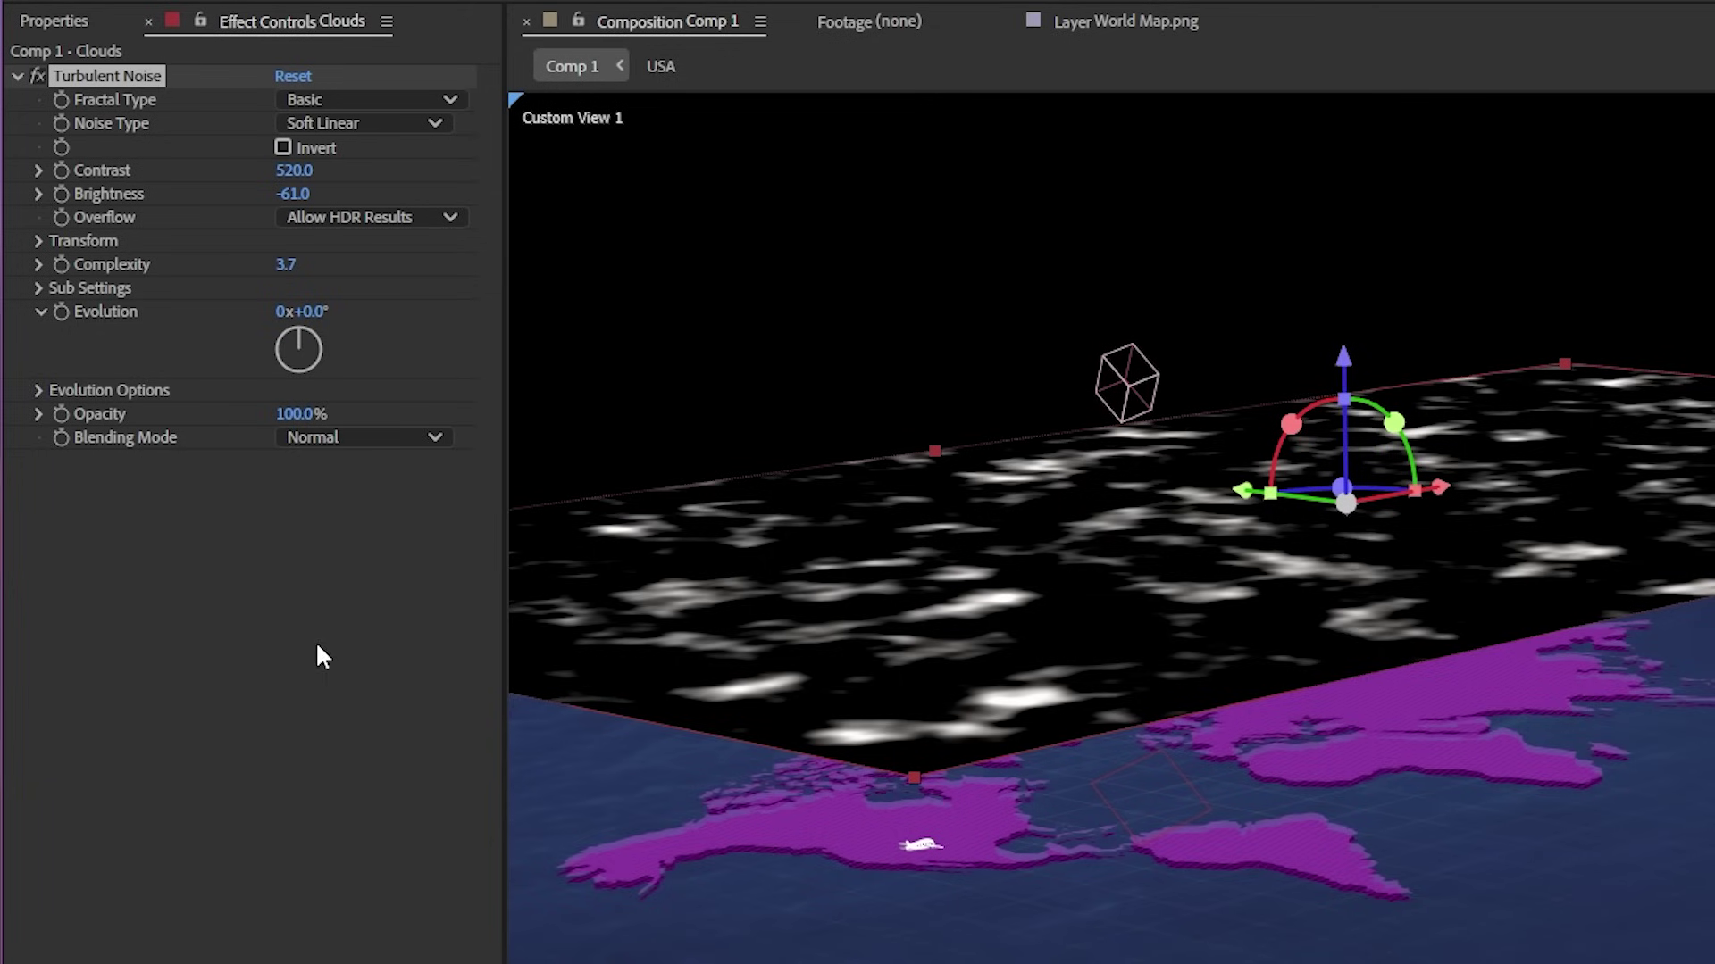
# Drive the noise Evolution with the expression time*20 and preview the drifting clouds
pyautogui.moveTo(317, 310); pyautogui.dragTo(1049, 326)
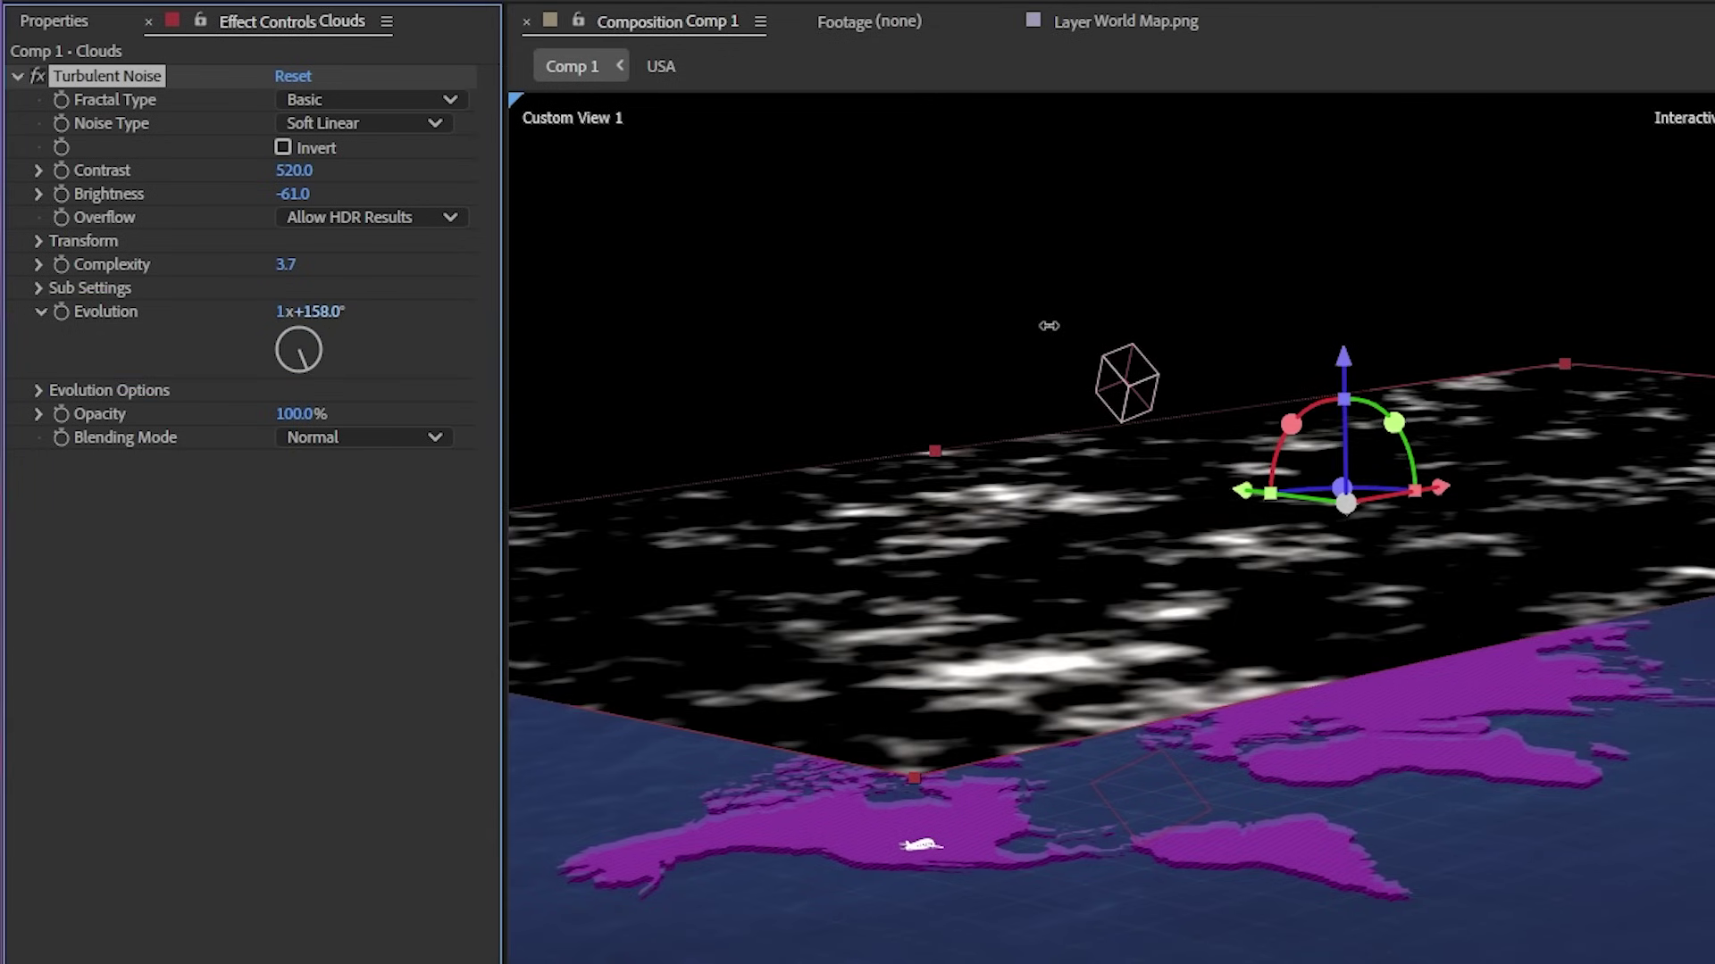
pyautogui.hotkey('ctrl', 'z')
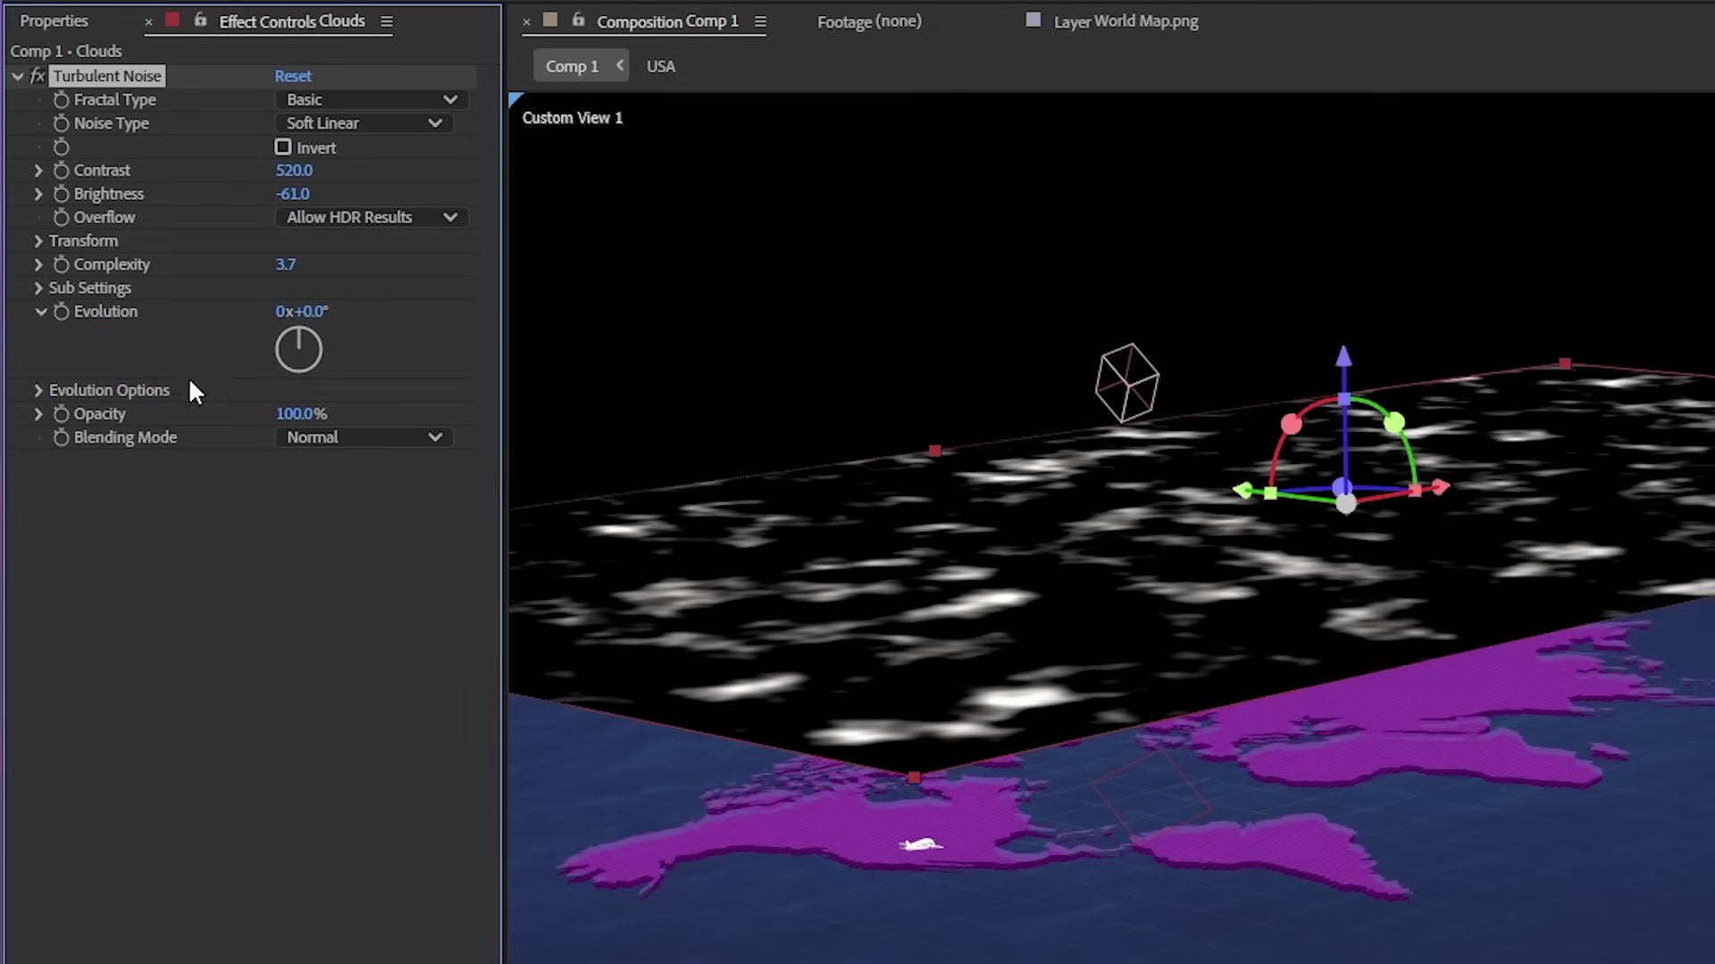
pyautogui.keyDown('alt'); pyautogui.click(67, 320); pyautogui.keyUp('alt')
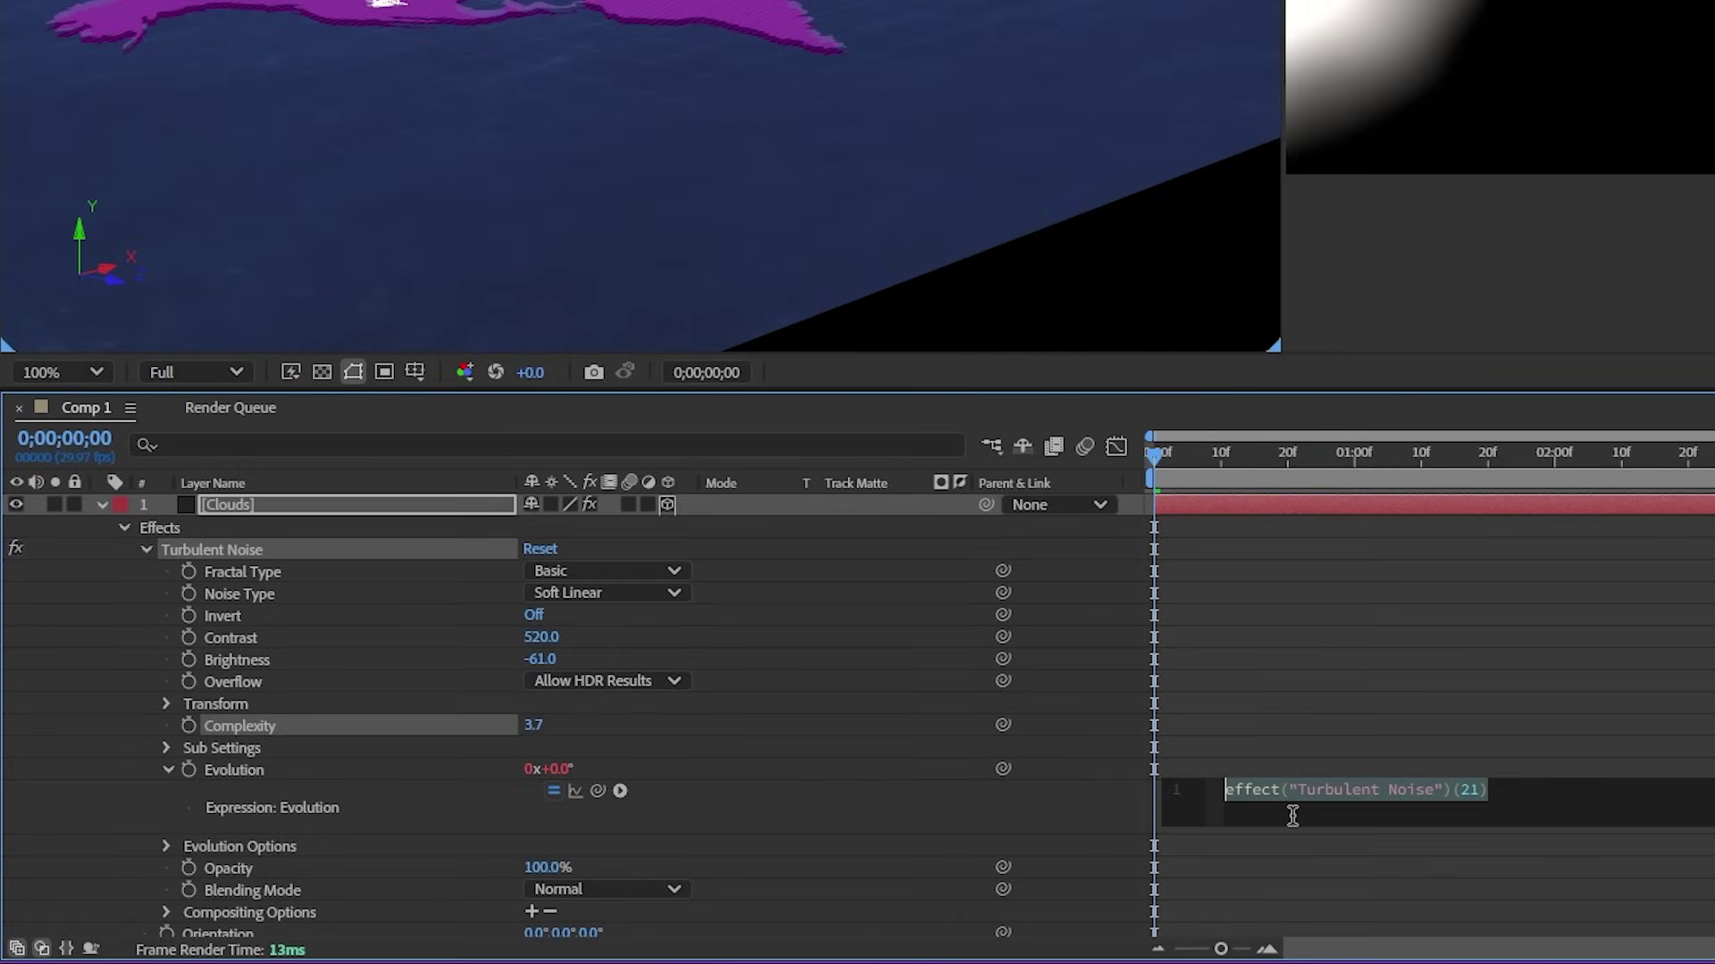
pyautogui.write('time*20')
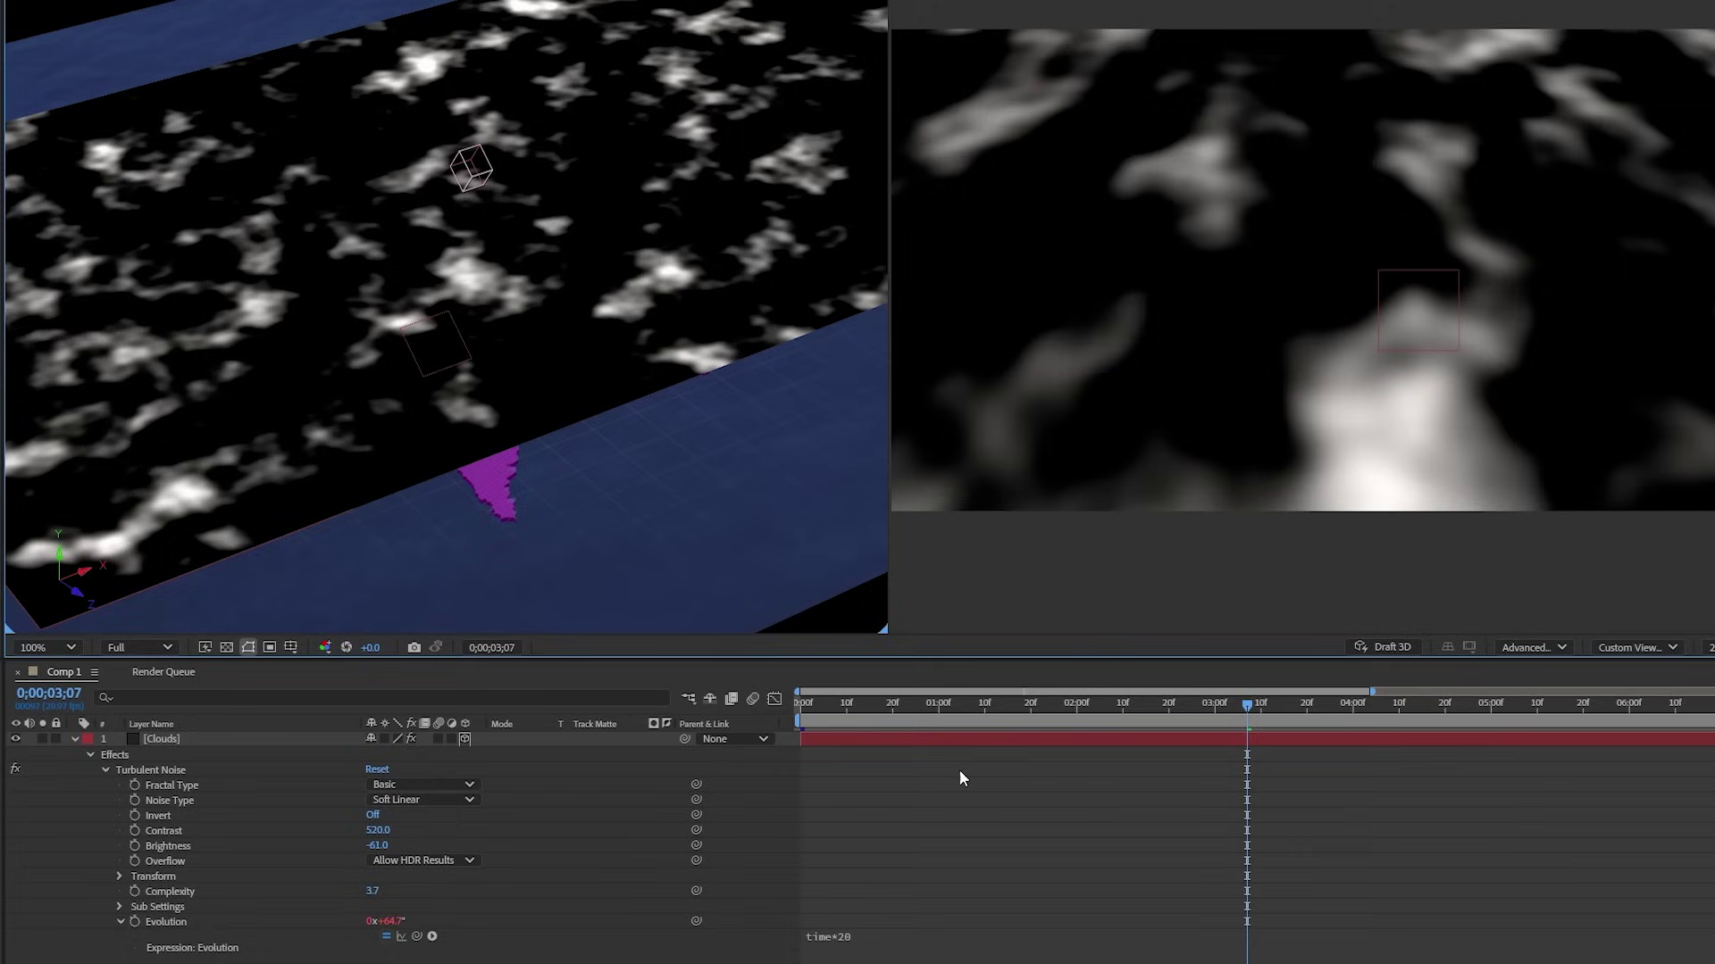
pyautogui.moveTo(991, 705); pyautogui.dragTo(1505, 725)
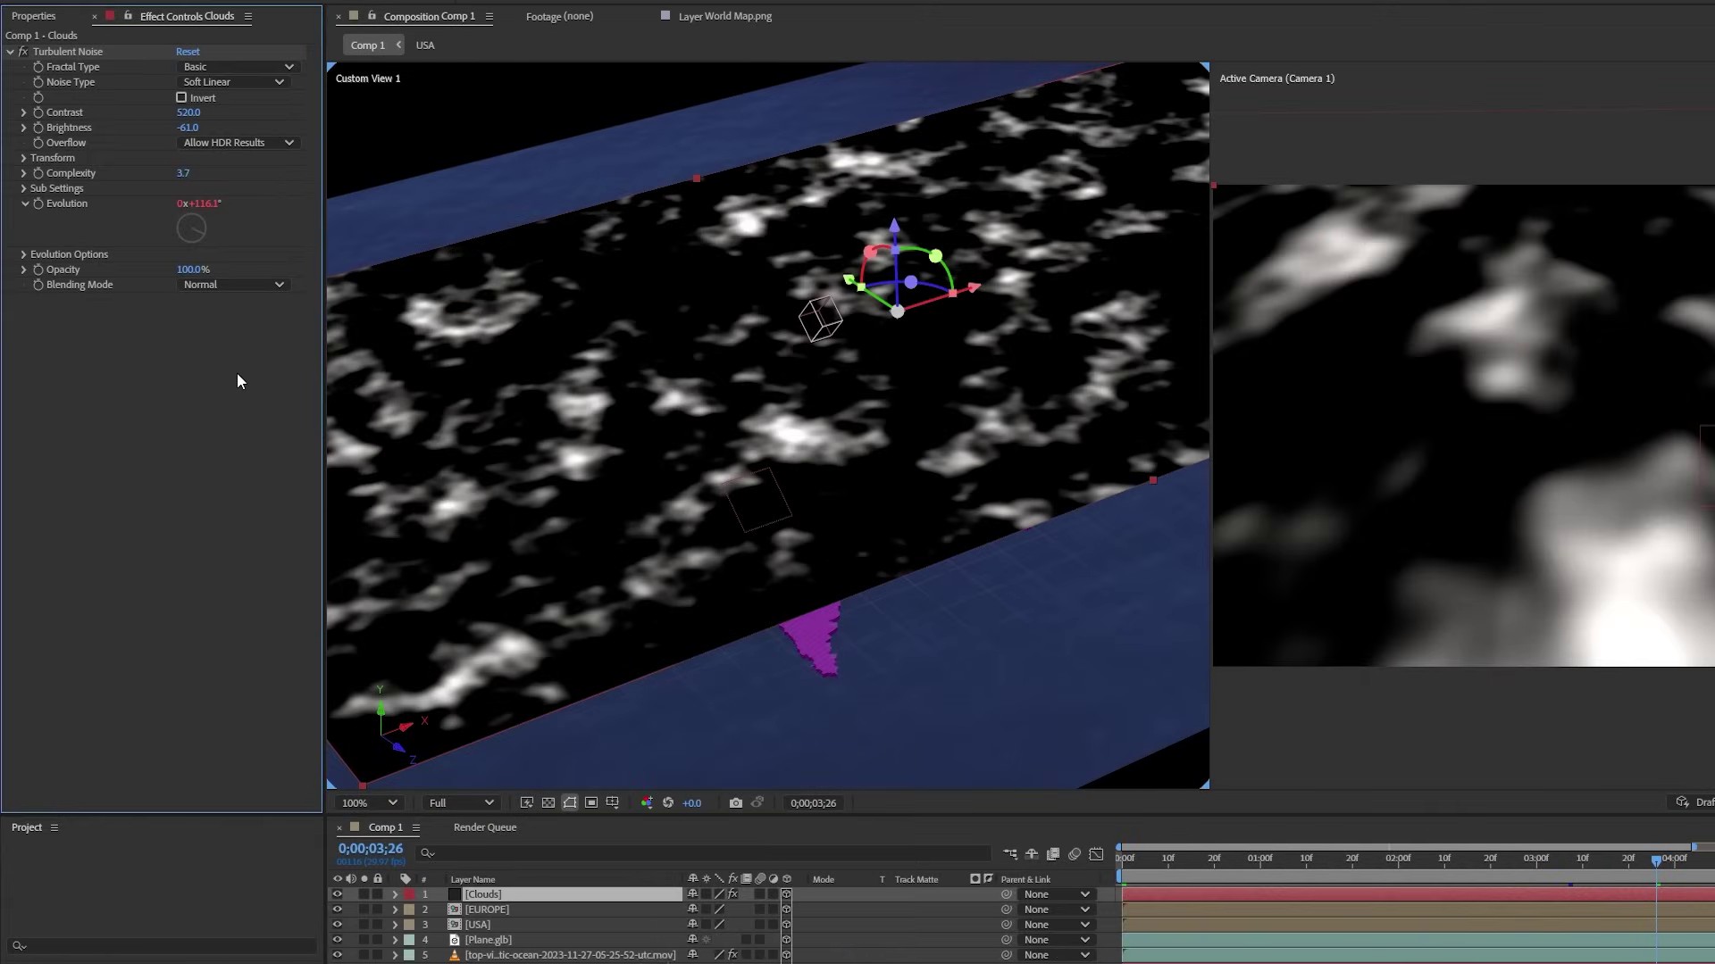
pyautogui.hotkey('ctrl', 'space')
# Apply Luma Key to the Clouds layer to key out darker areas, threshold 91
pyautogui.write('luma')
pyautogui.press('Return')
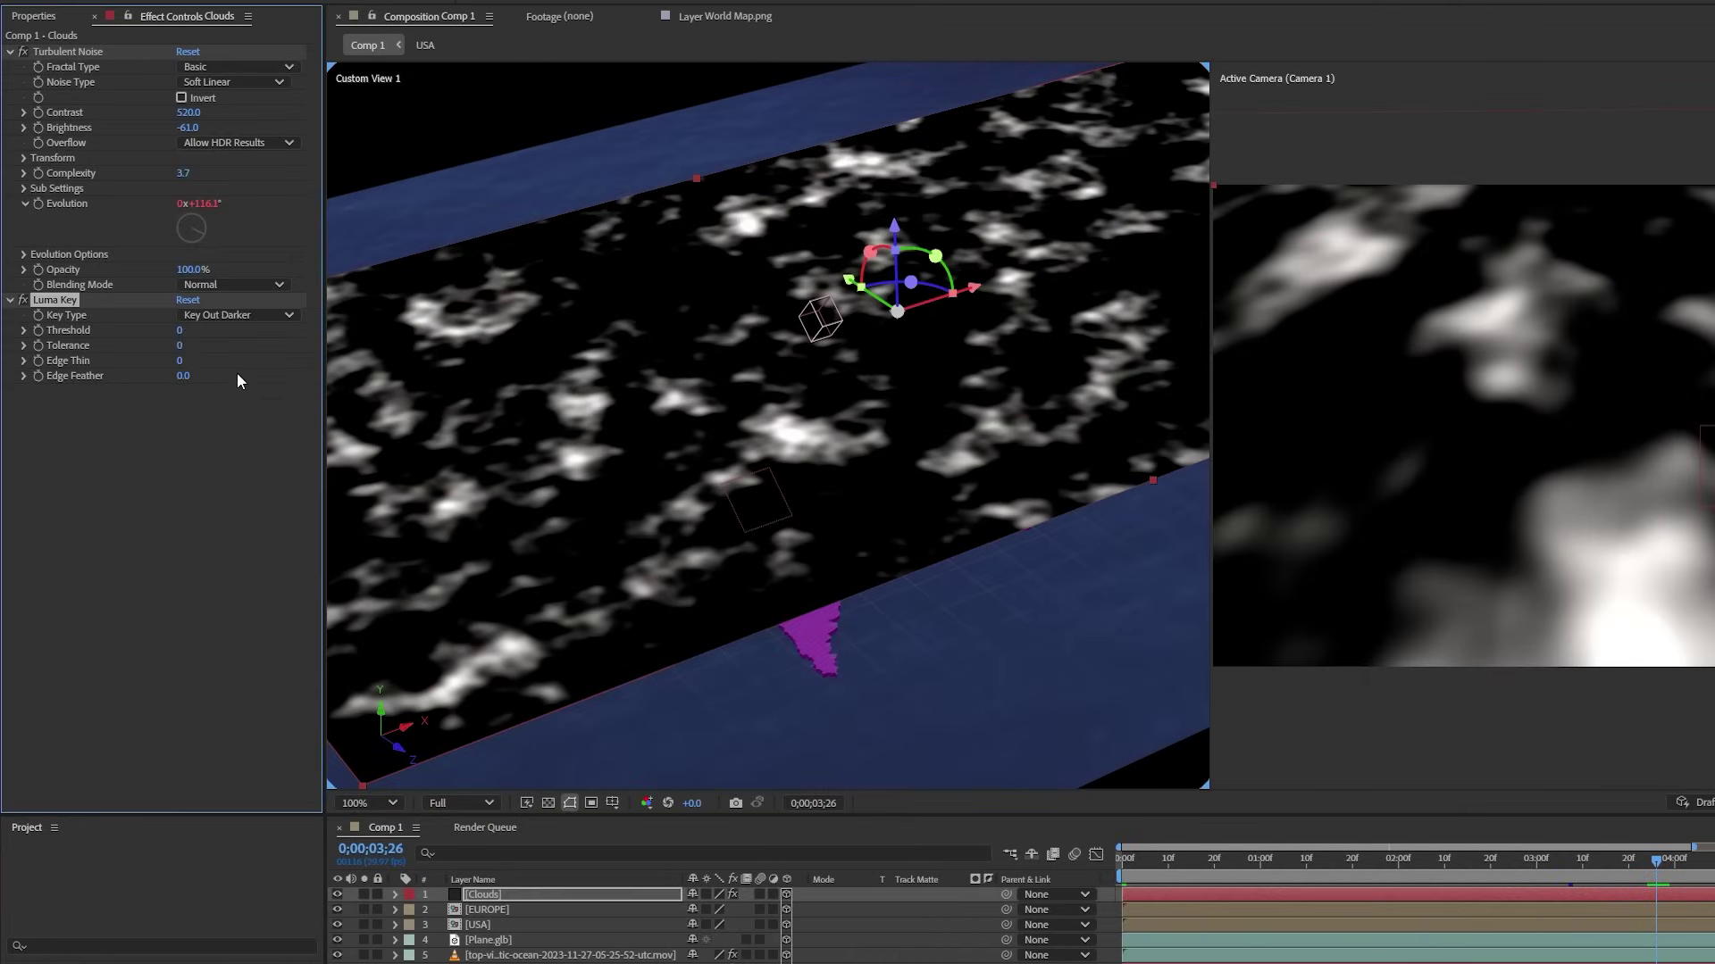
pyautogui.moveTo(178, 332); pyautogui.dragTo(232, 326)
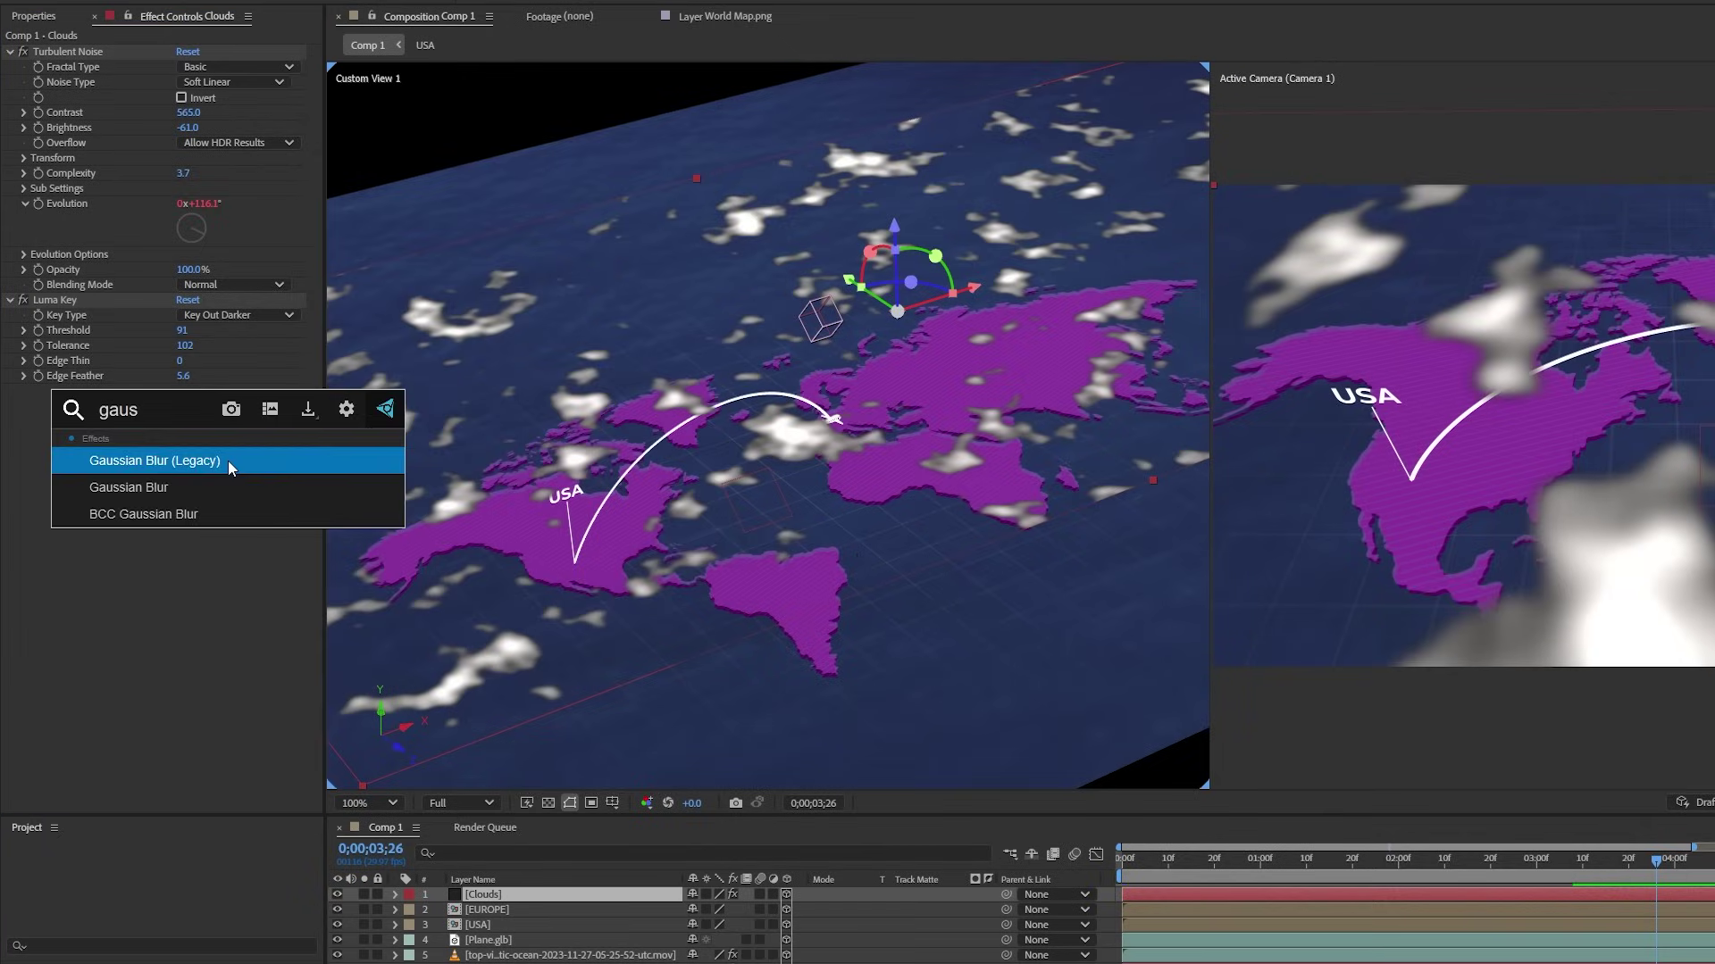
# Blur the clouds with Gaussian Blur 16.7 and fade them to 14% opacity
pyautogui.click(230, 463)
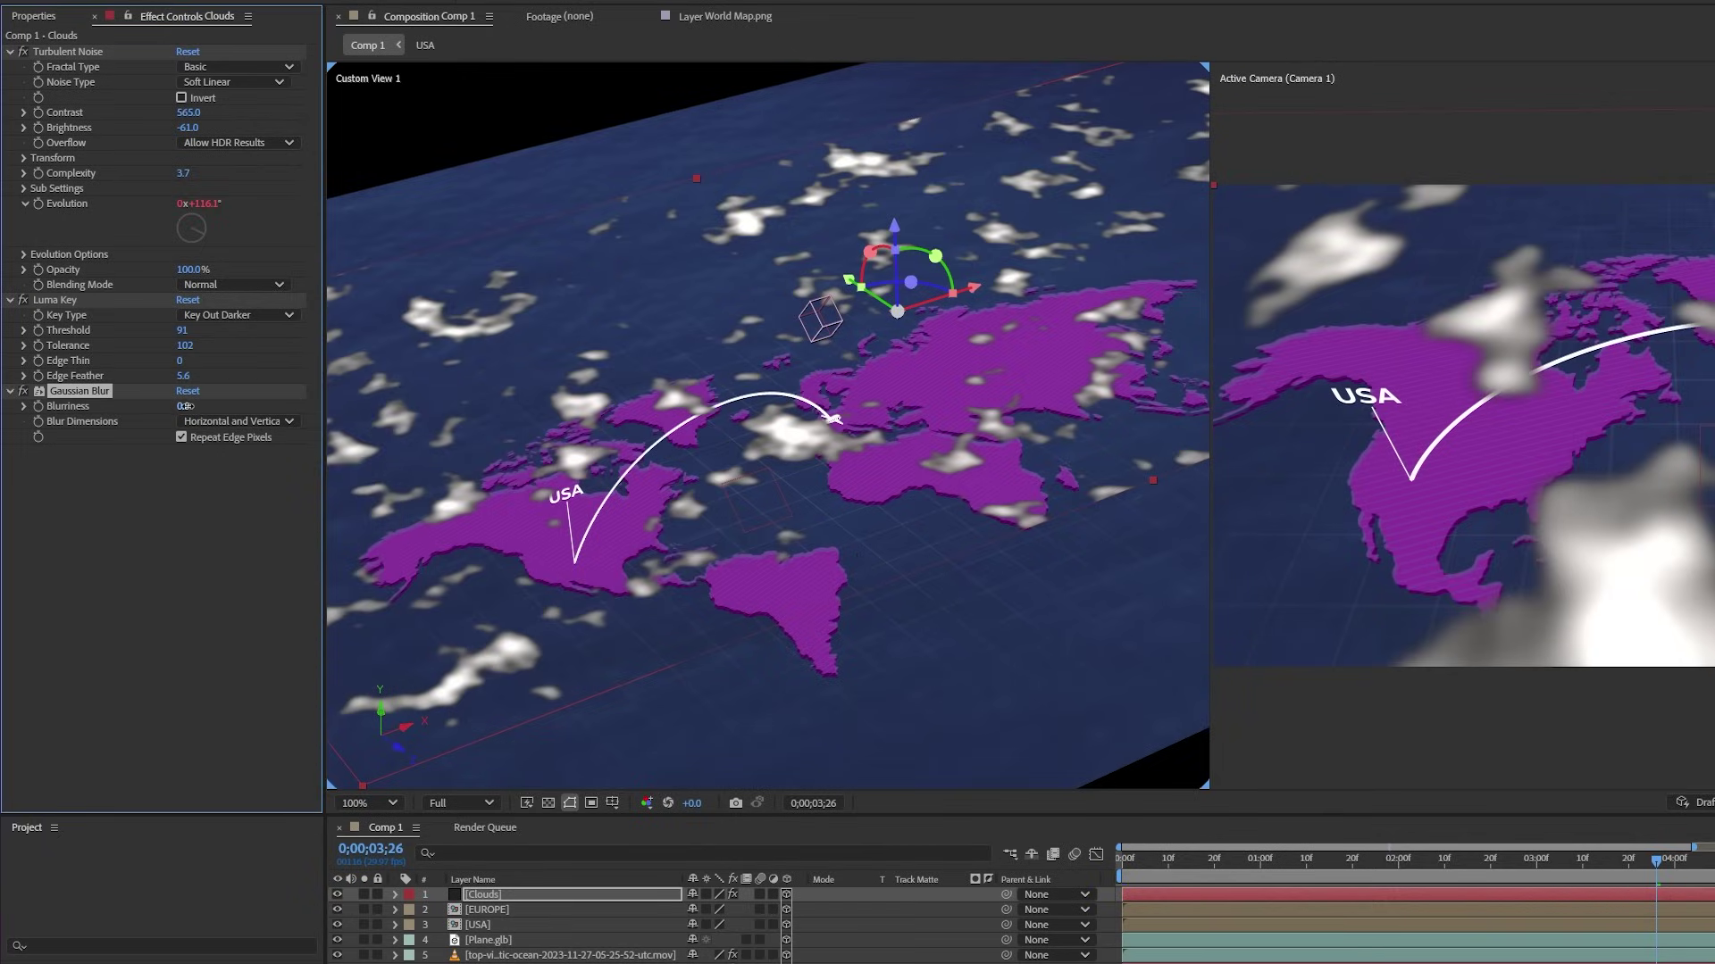
pyautogui.moveTo(241, 406); pyautogui.dragTo(284, 538)
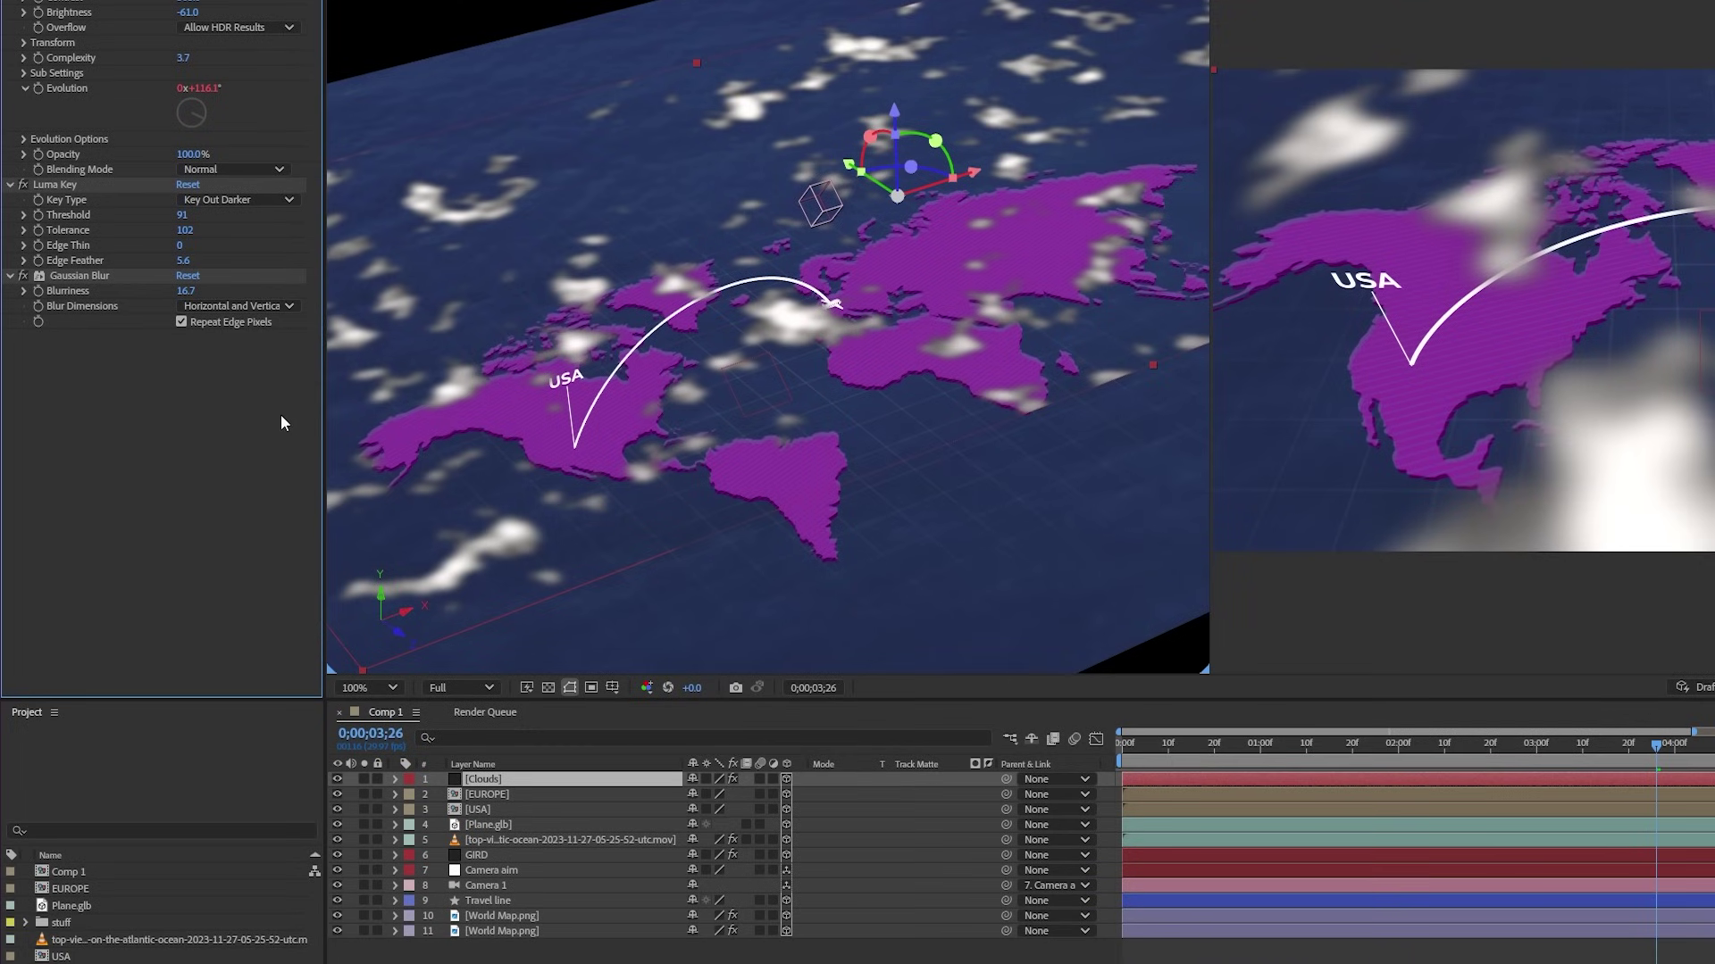
pyautogui.press('t')
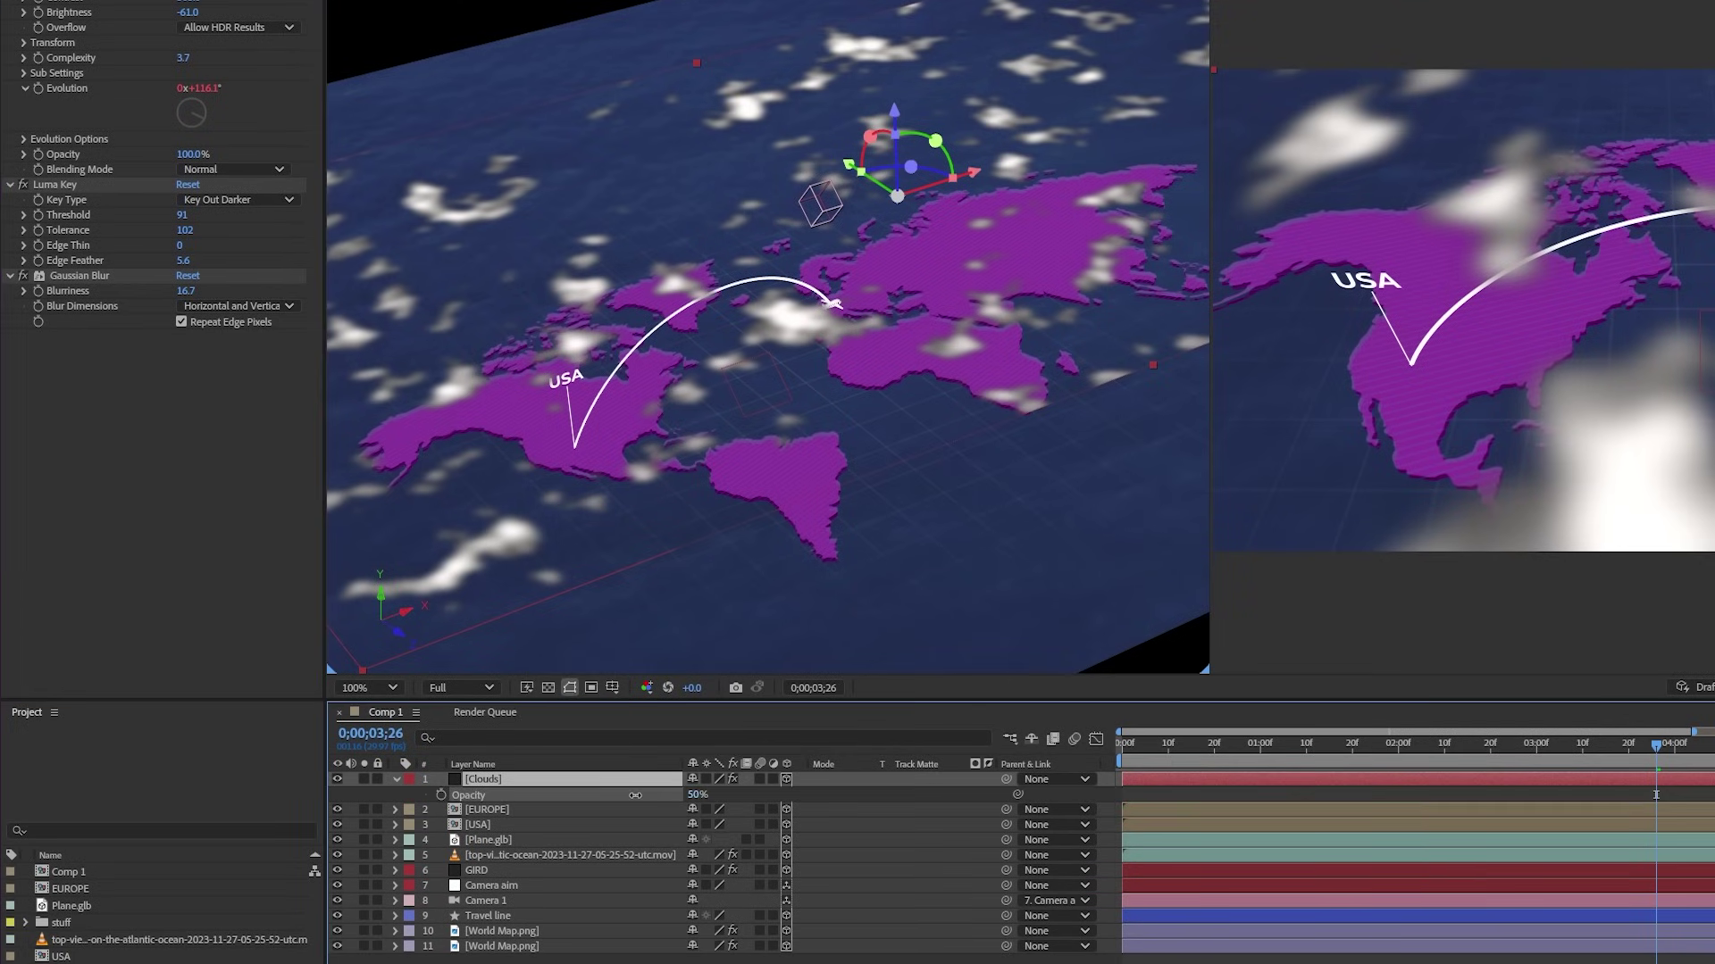
pyautogui.moveTo(635, 796); pyautogui.dragTo(601, 796)
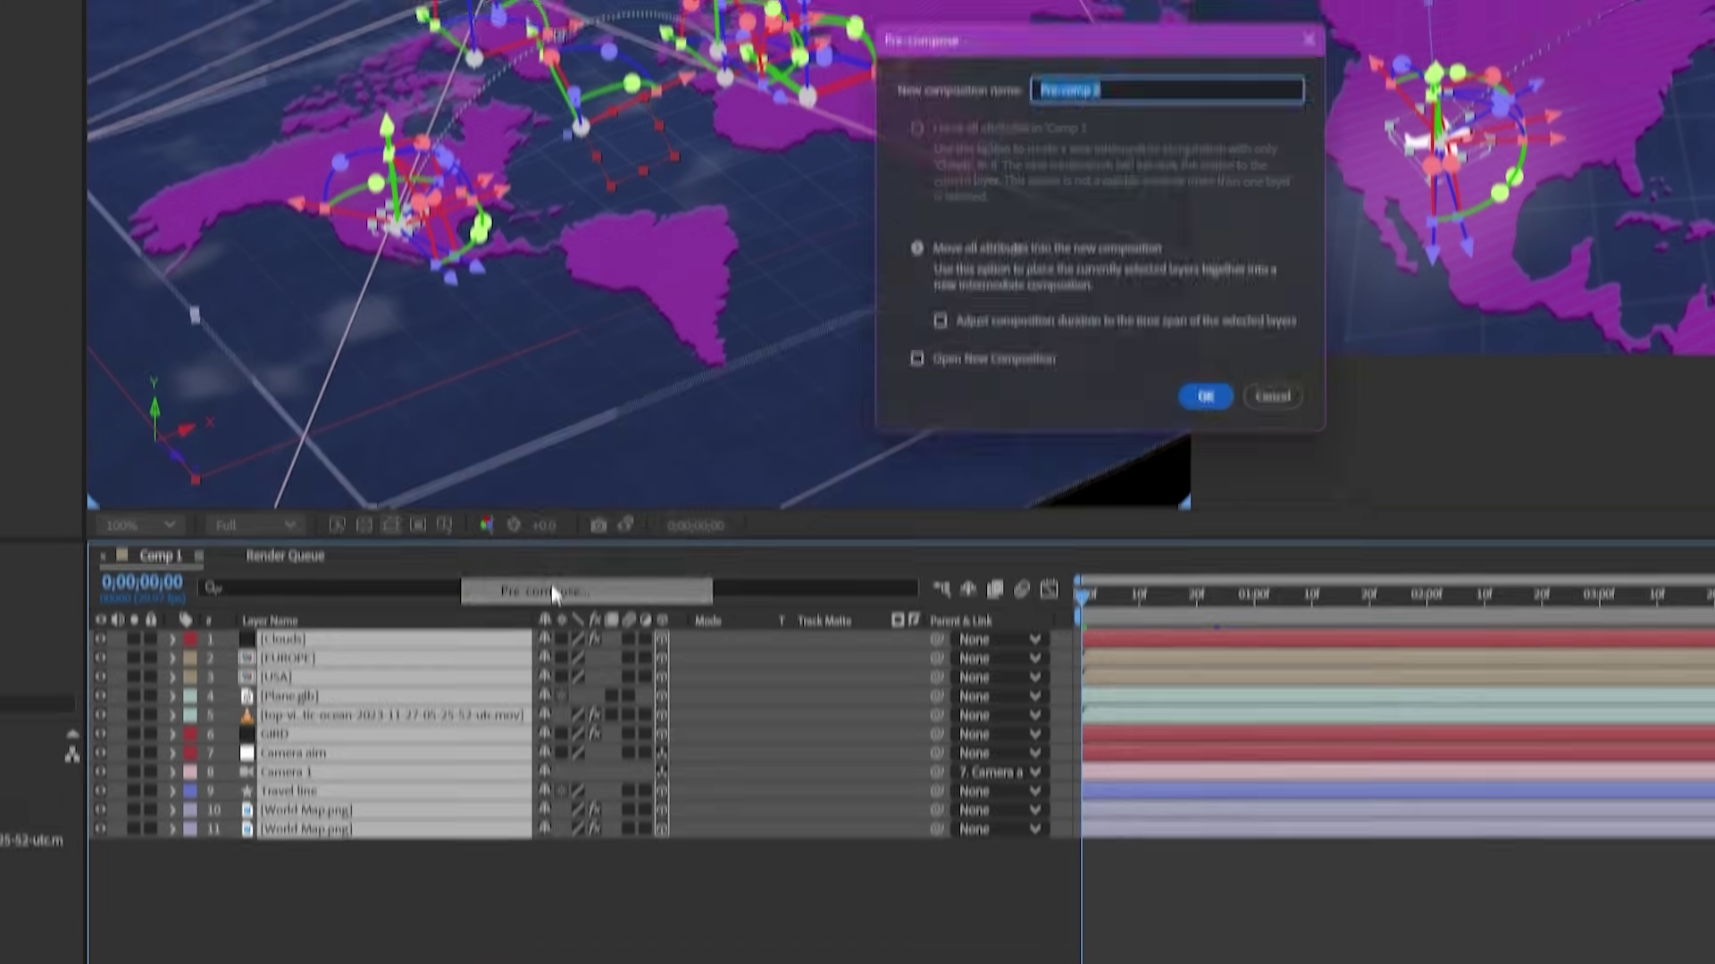
# Nest the layers into a precomp named FINAL and enable Glow
pyautogui.write('Fl')
pyautogui.press('Return')
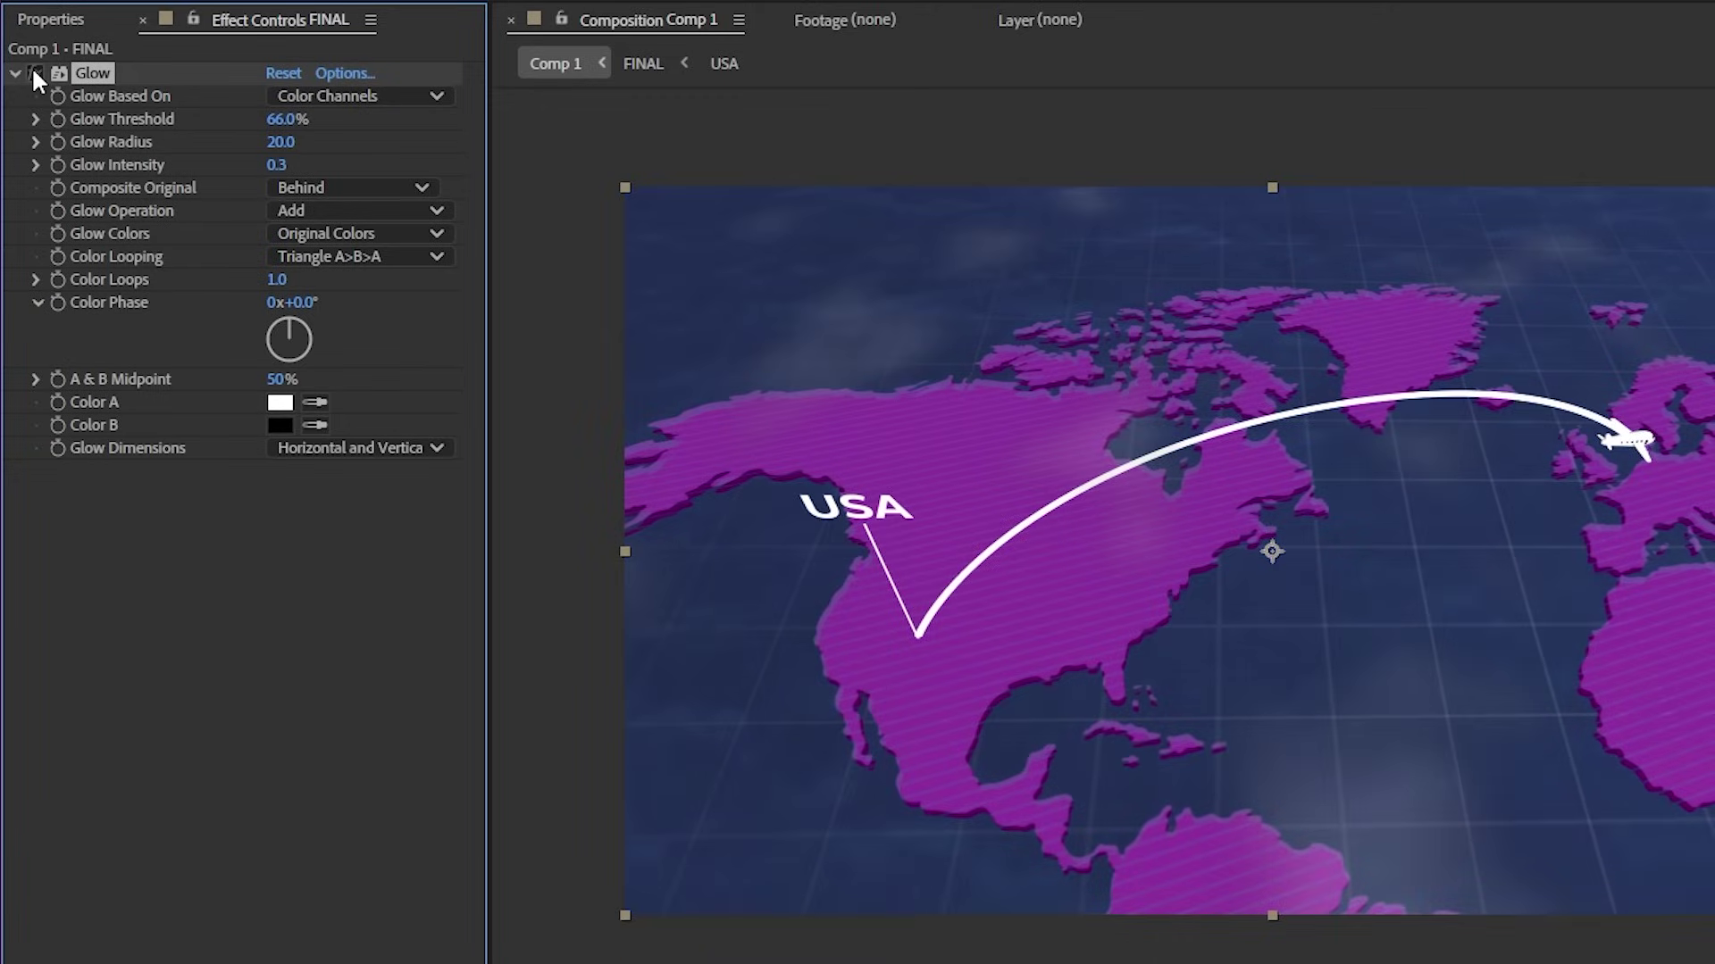
pyautogui.click(35, 74)
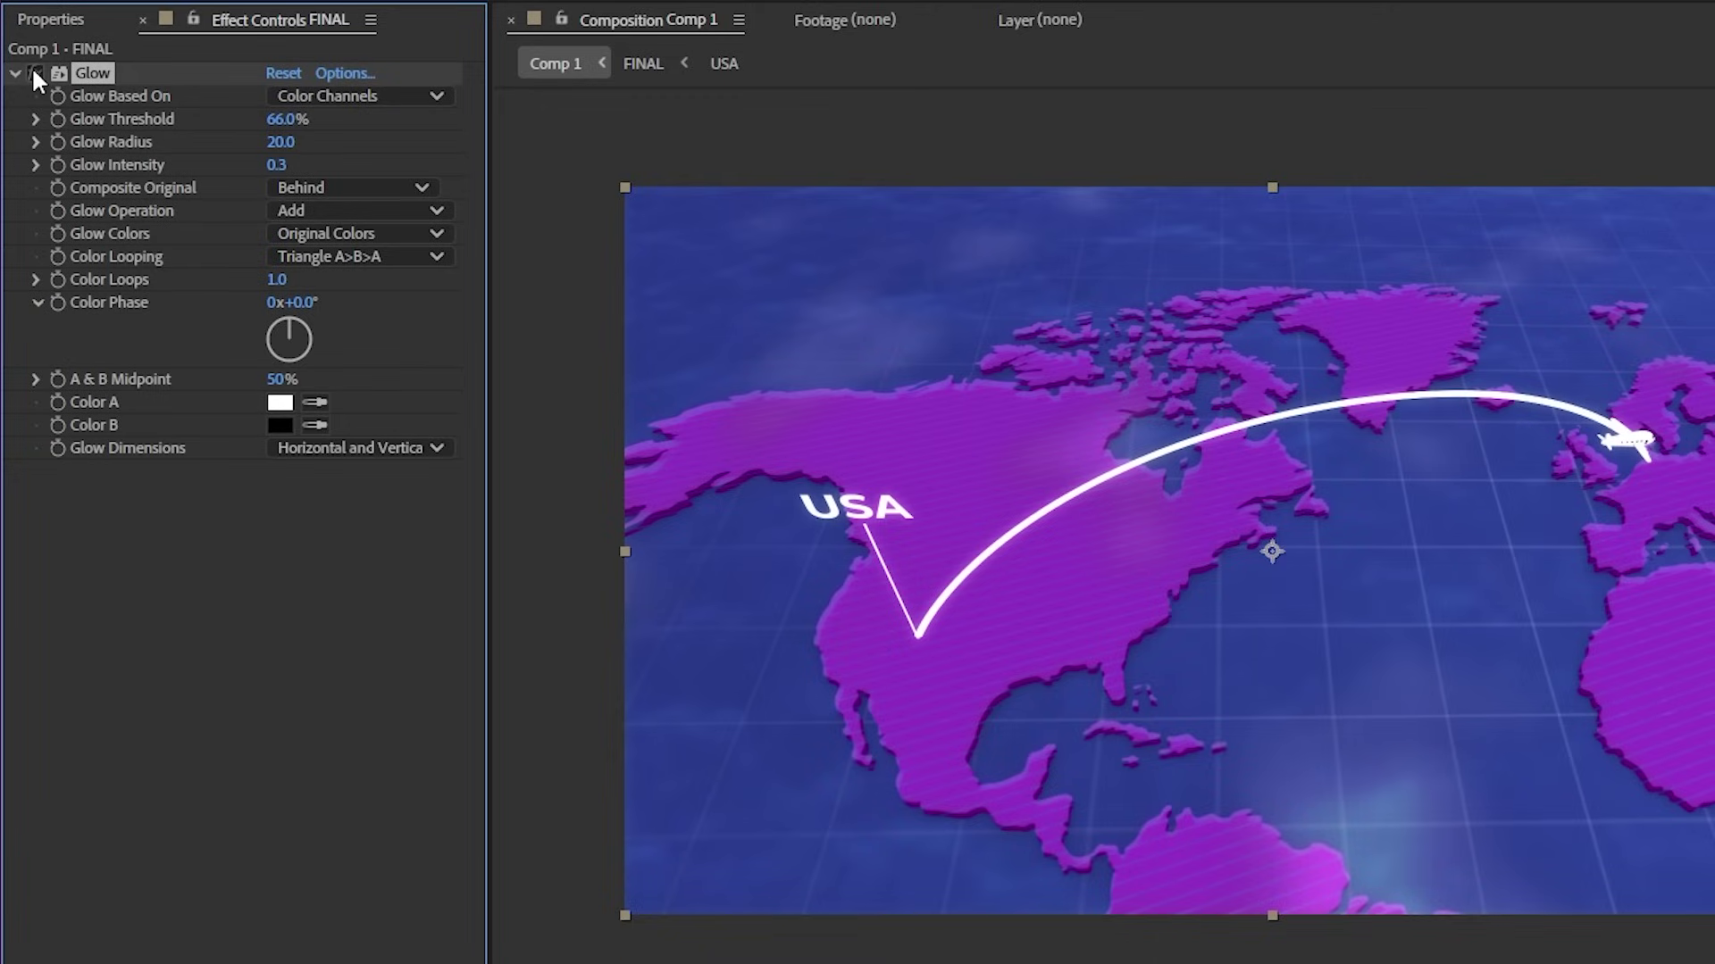
pyautogui.click(34, 73)
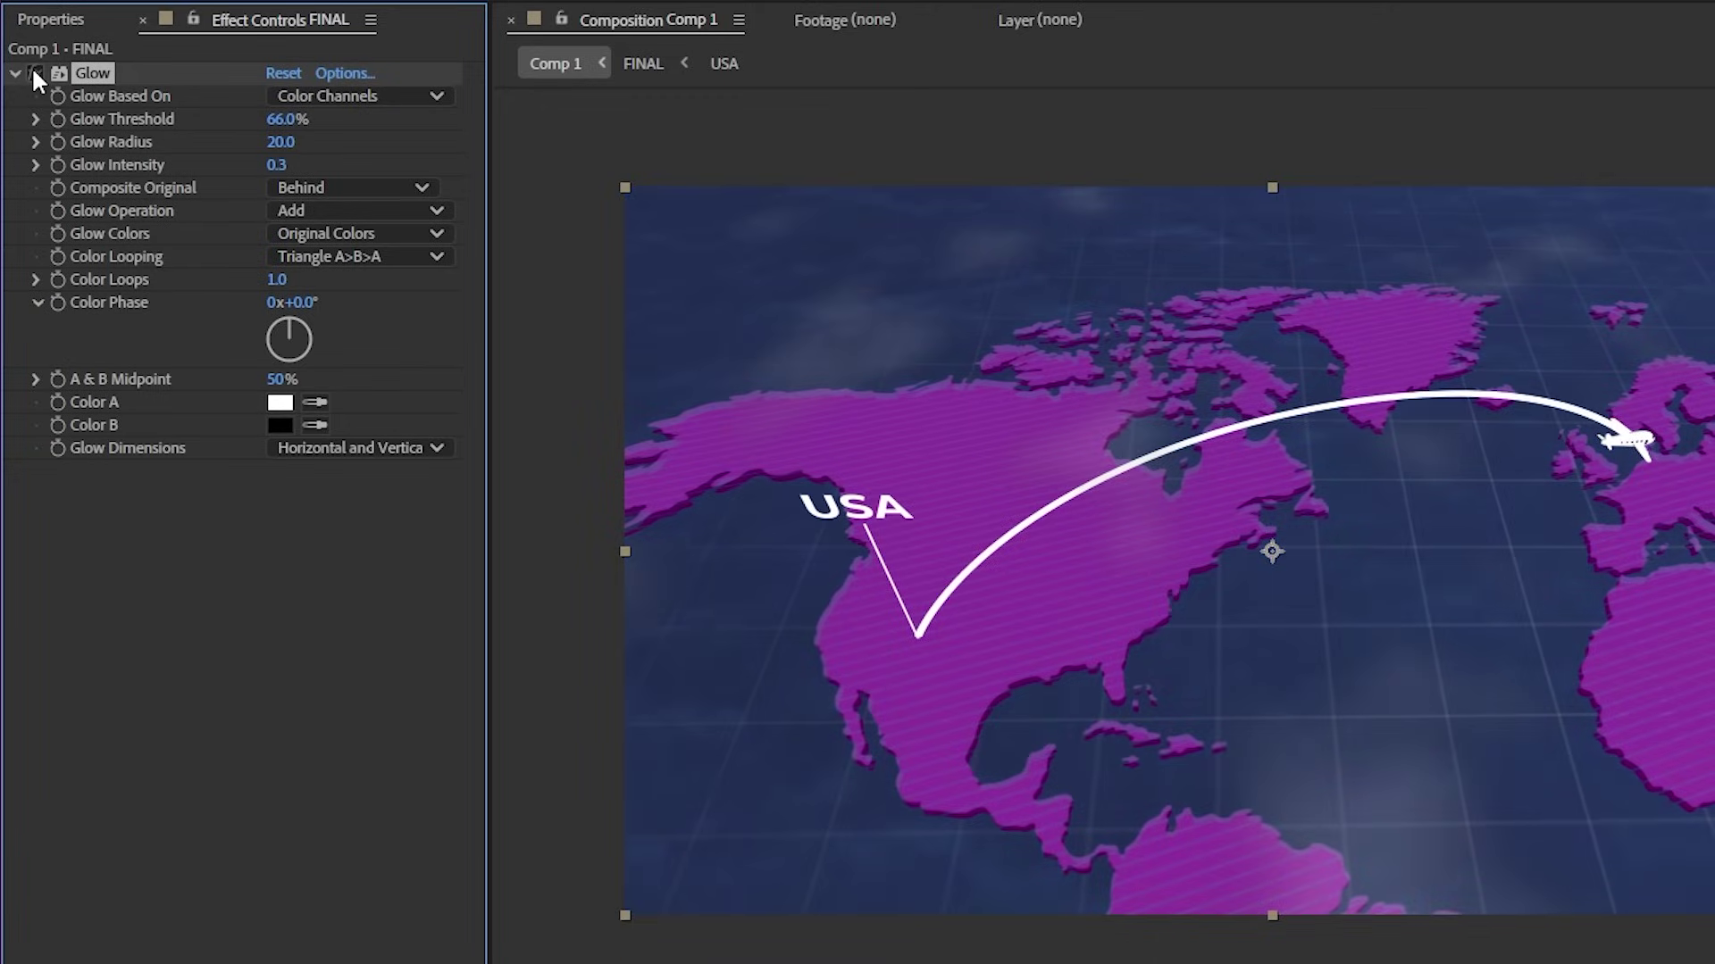
pyautogui.click(34, 75)
# Add CC Lens to FINAL with Size 247 and Convergence -165
pyautogui.hotkey('ctrl', 'space')
pyautogui.write('CC')
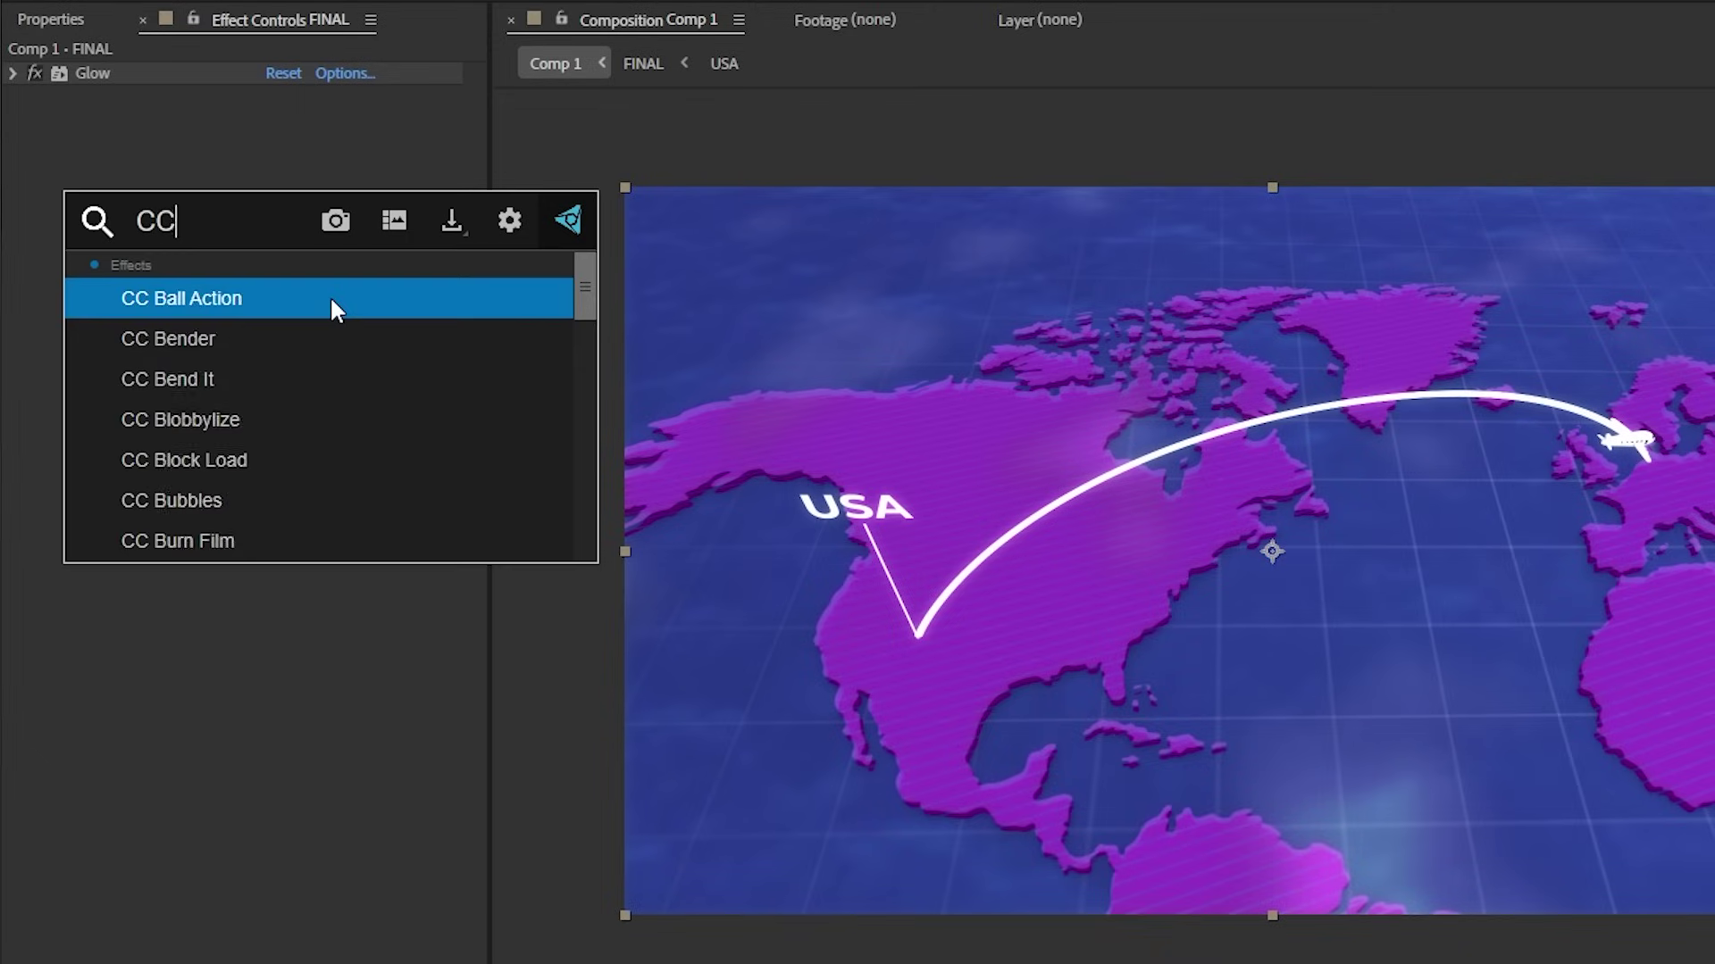
pyautogui.write(' le')
pyautogui.press('Return')
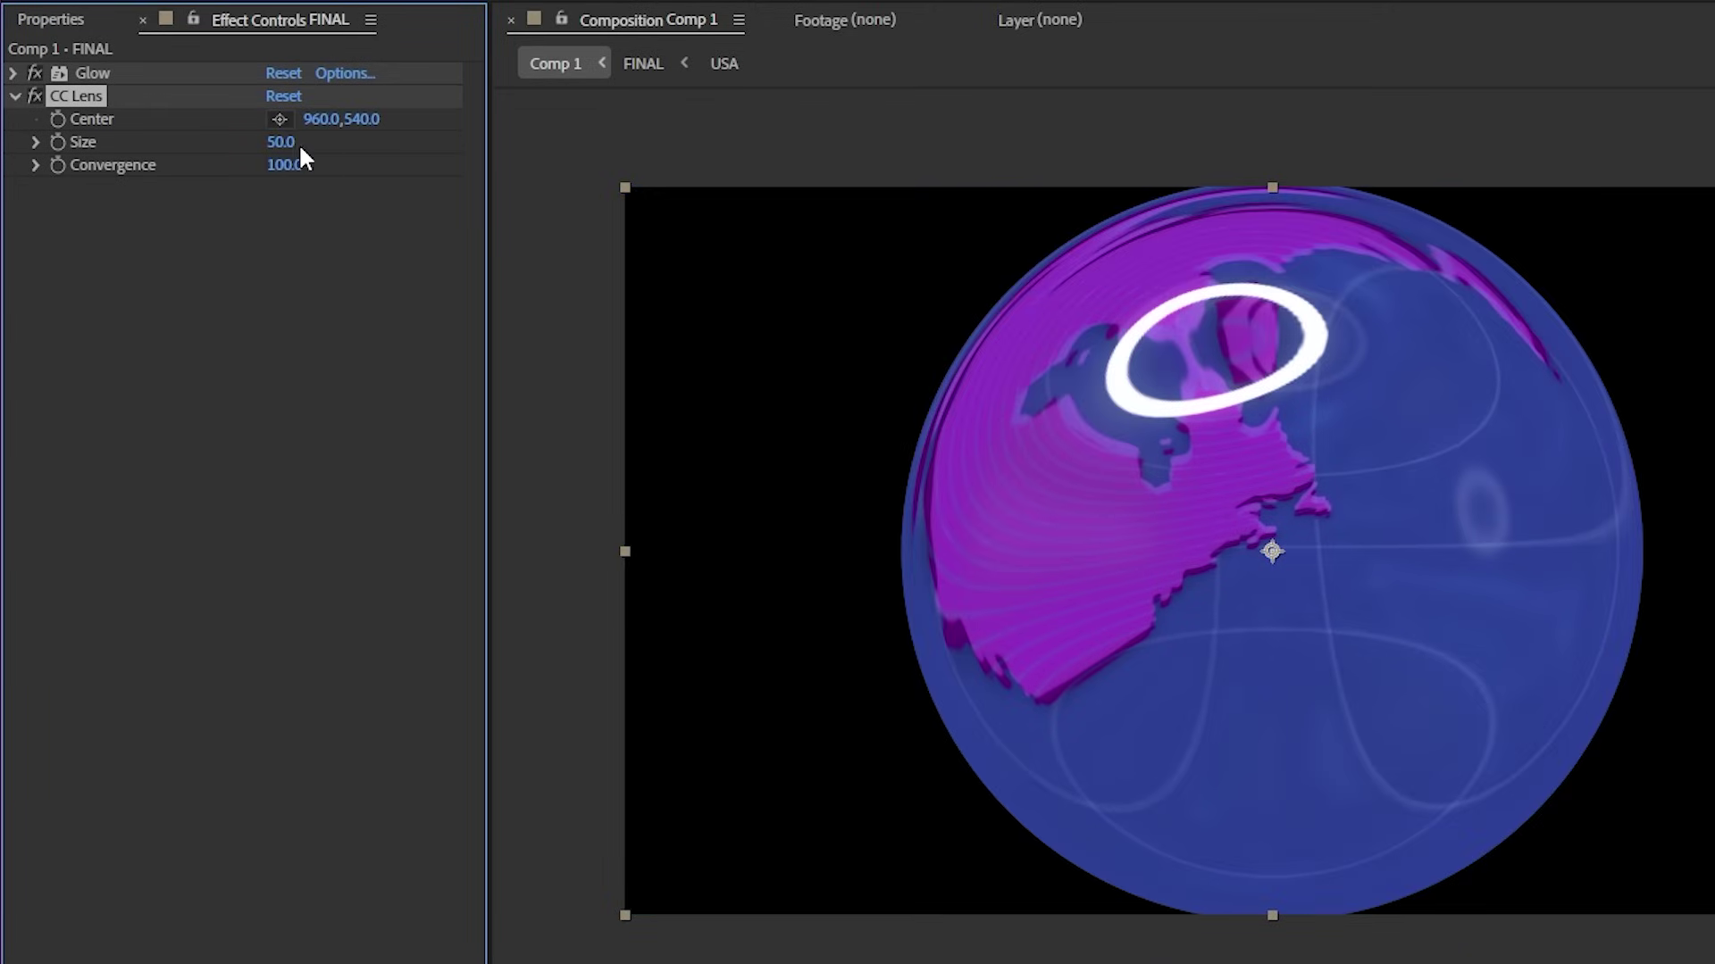
pyautogui.moveTo(301, 149); pyautogui.dragTo(688, 134)
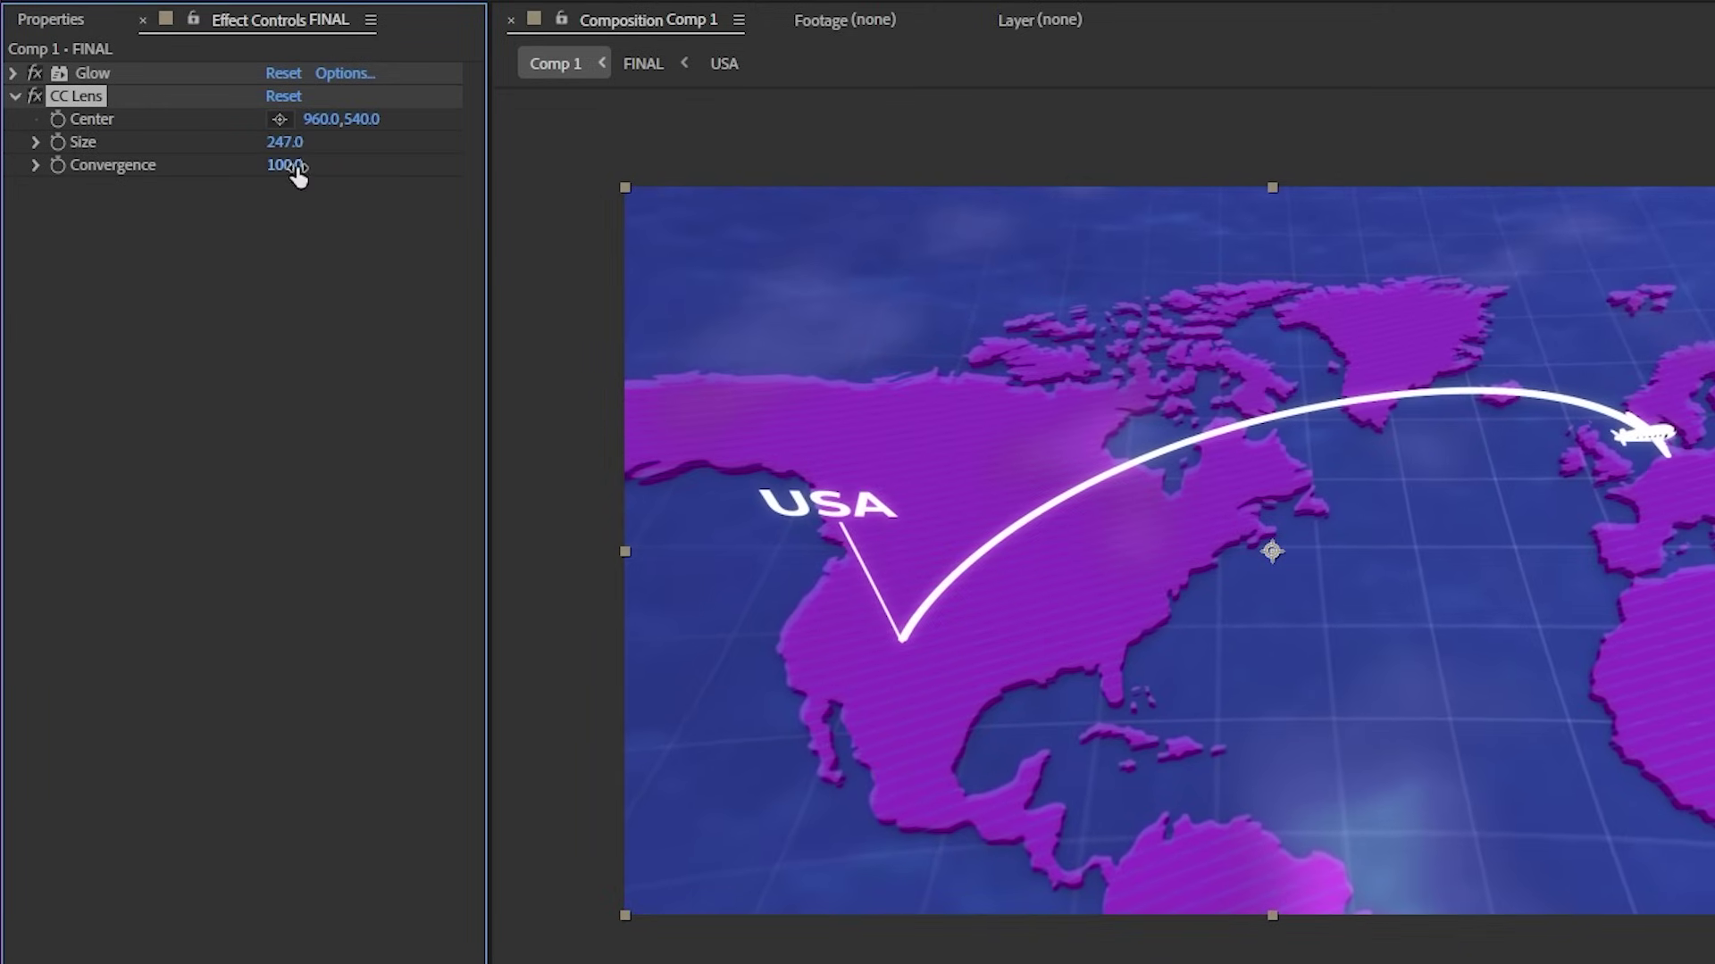
pyautogui.moveTo(285, 164); pyautogui.dragTo(222, 222)
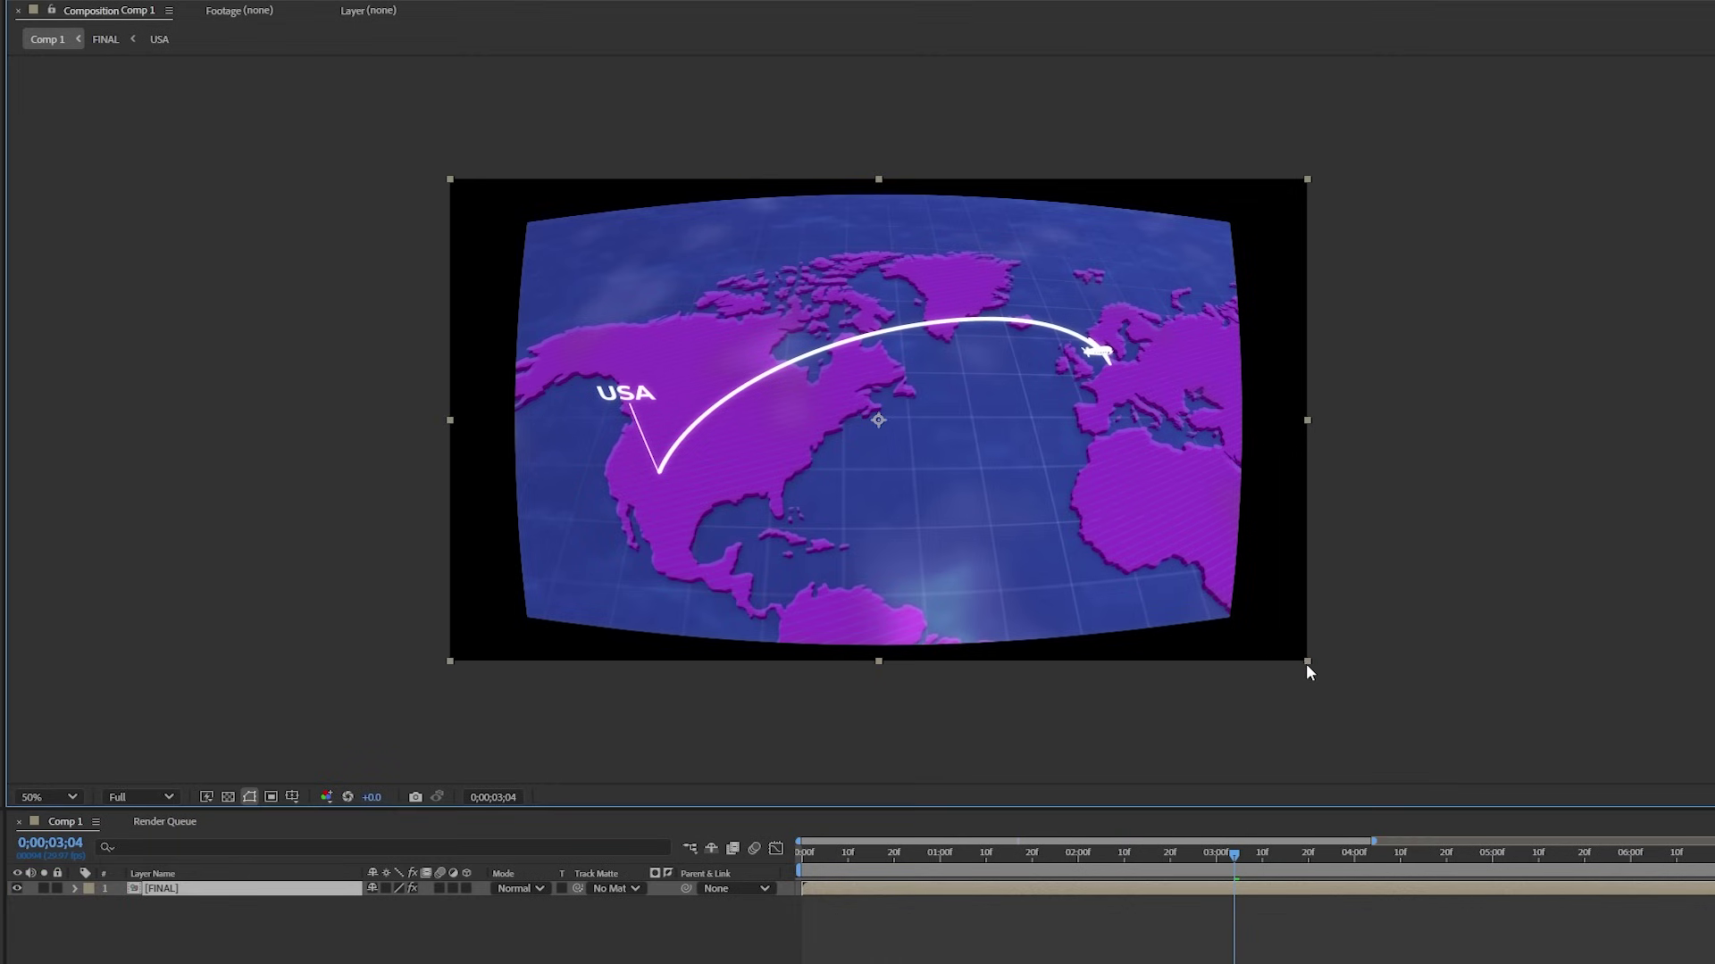
# Scale the FINAL layer up to fill the frame, then preview the animation from the start
pyautogui.moveTo(1307, 661); pyautogui.dragTo(1396, 720)
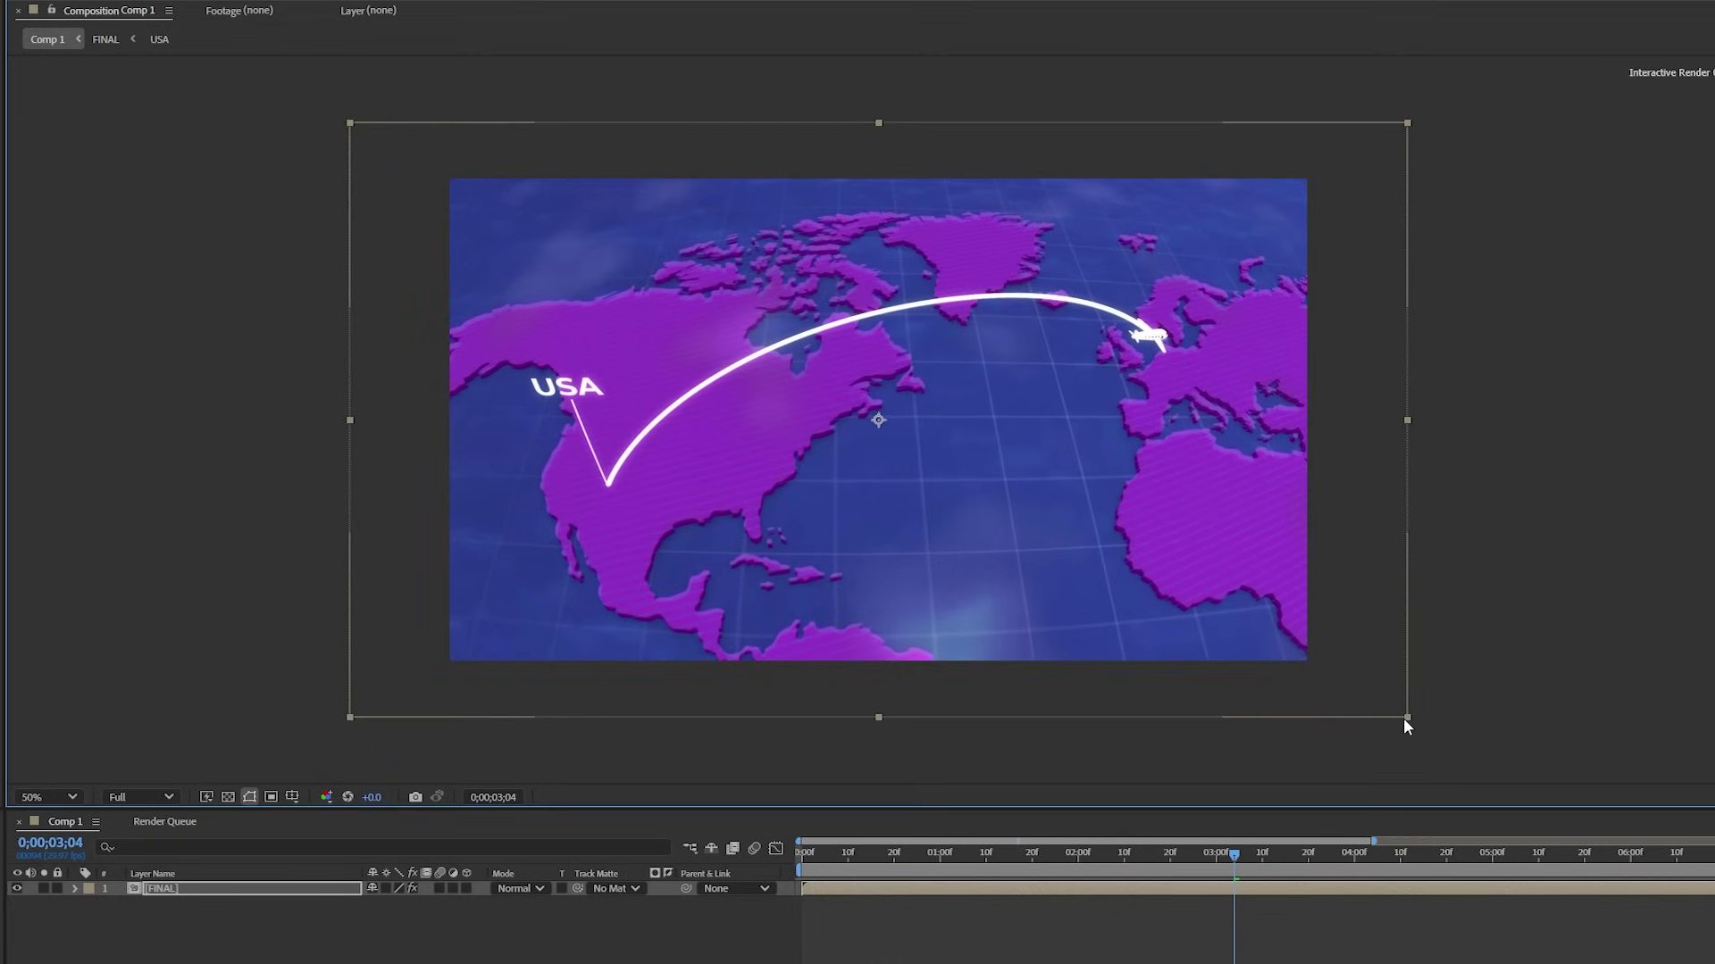
pyautogui.click(804, 854)
pyautogui.press('space')
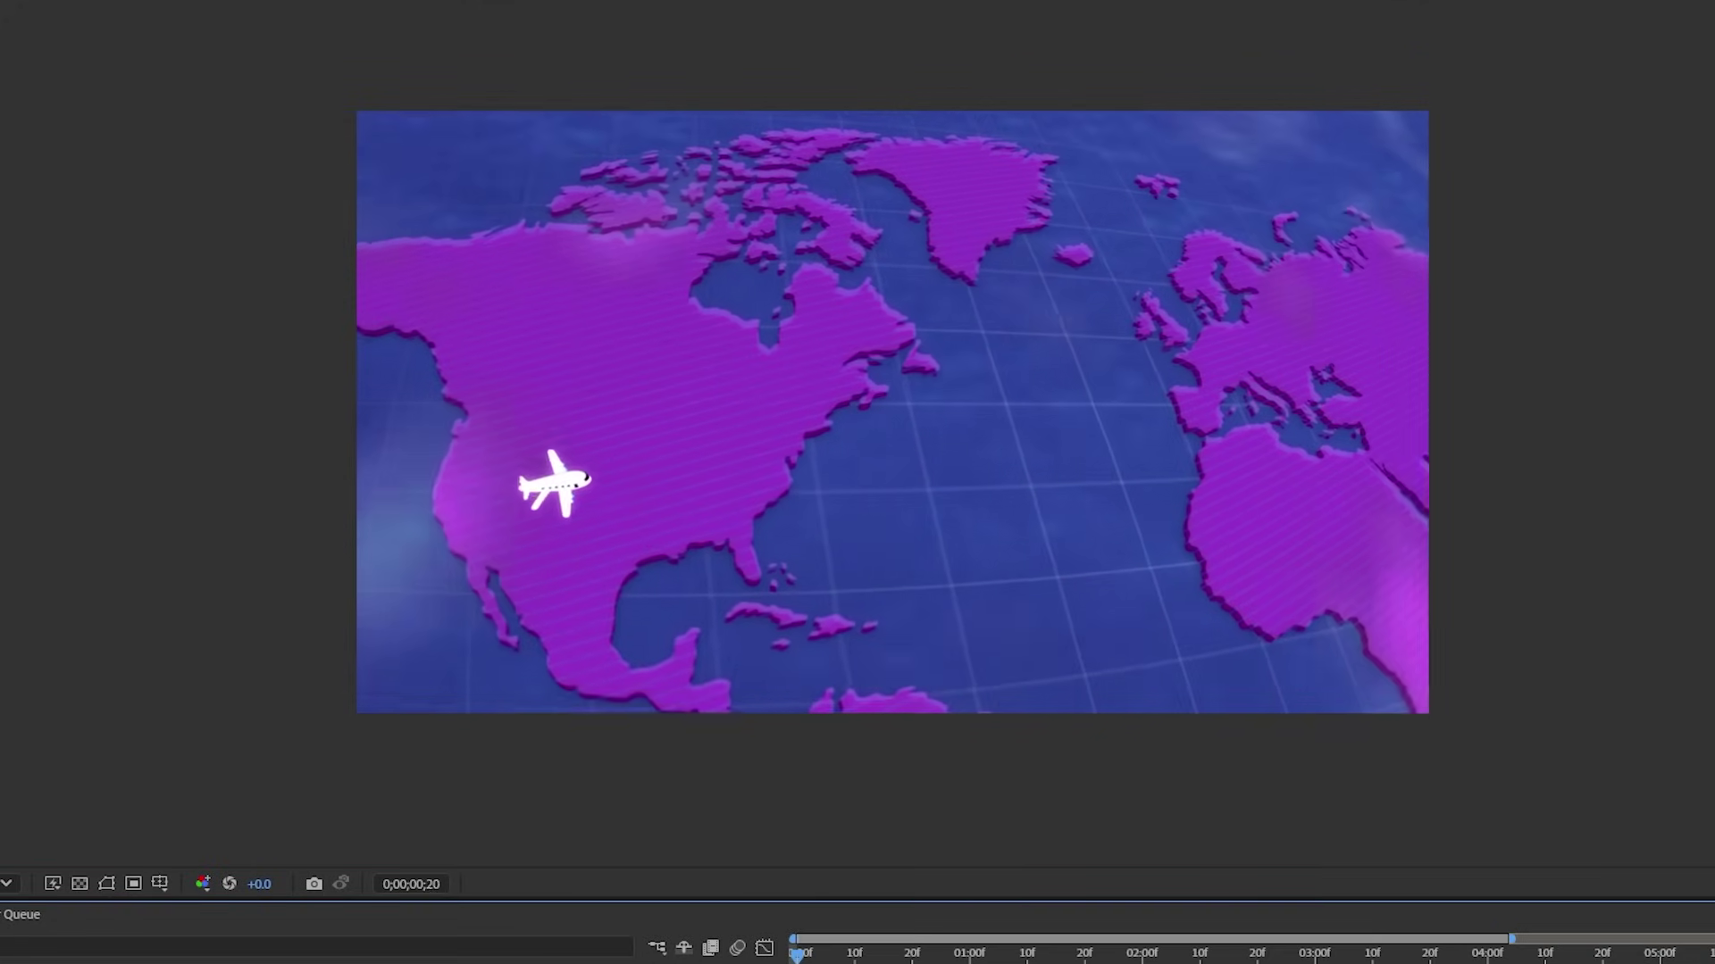